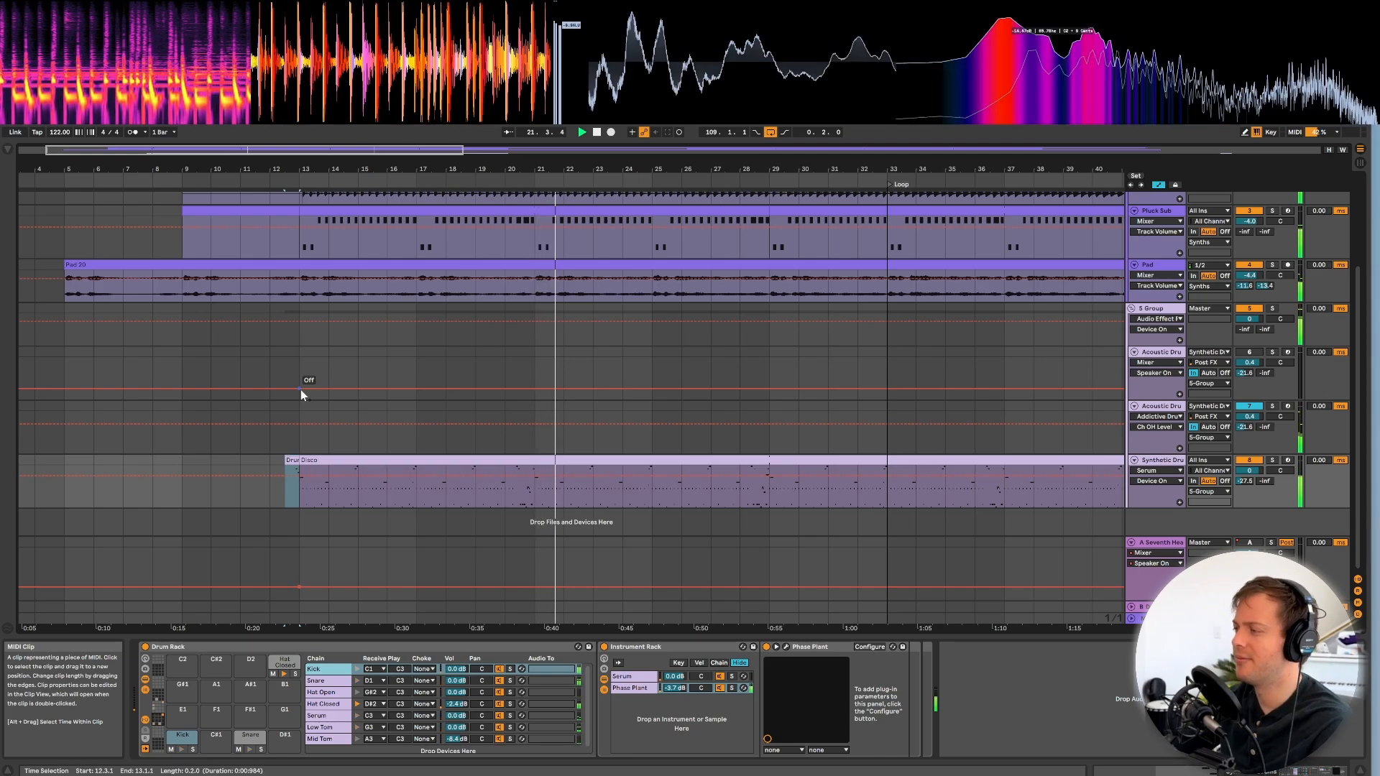
Play the drum disco section from bars 13 and 17 to compare the acoustic and synthetic drum tracks.
key("space")
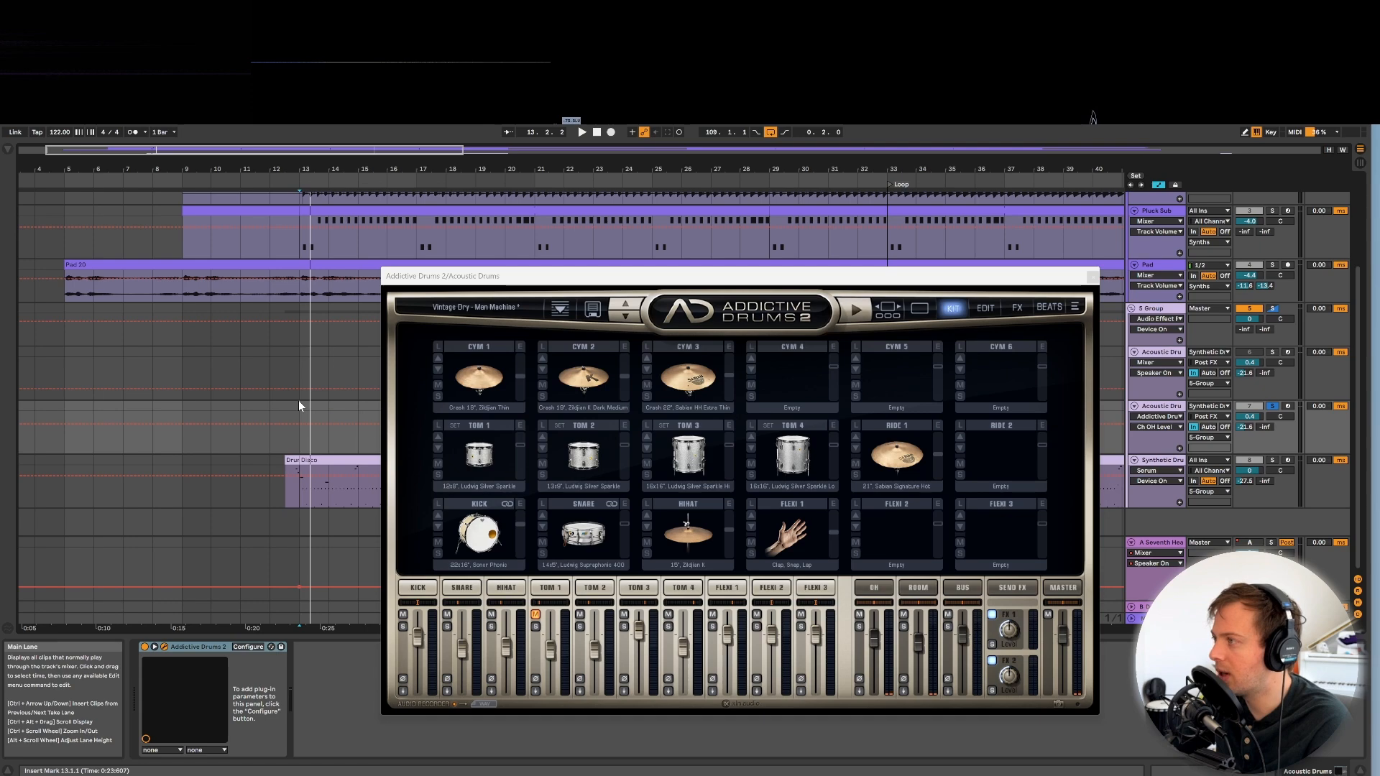
key("space")
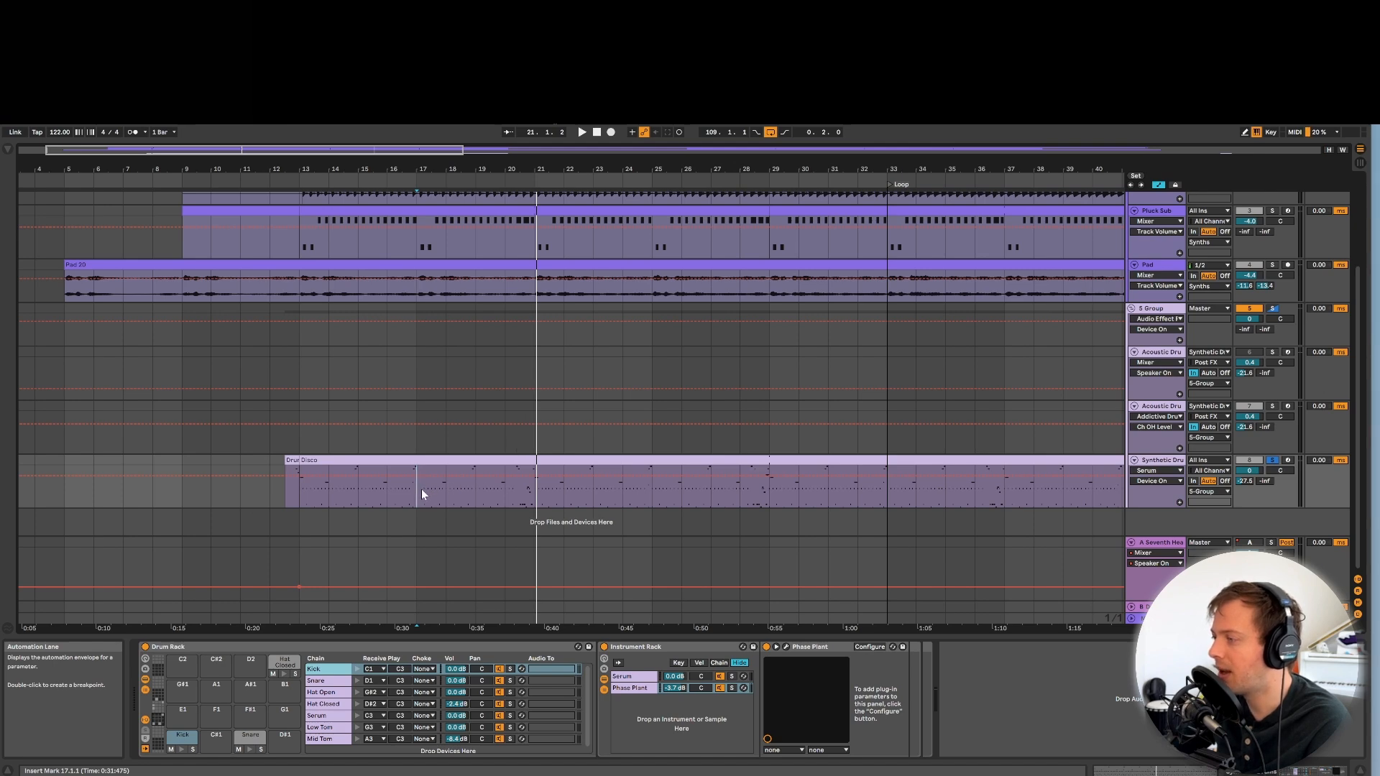
key("space")
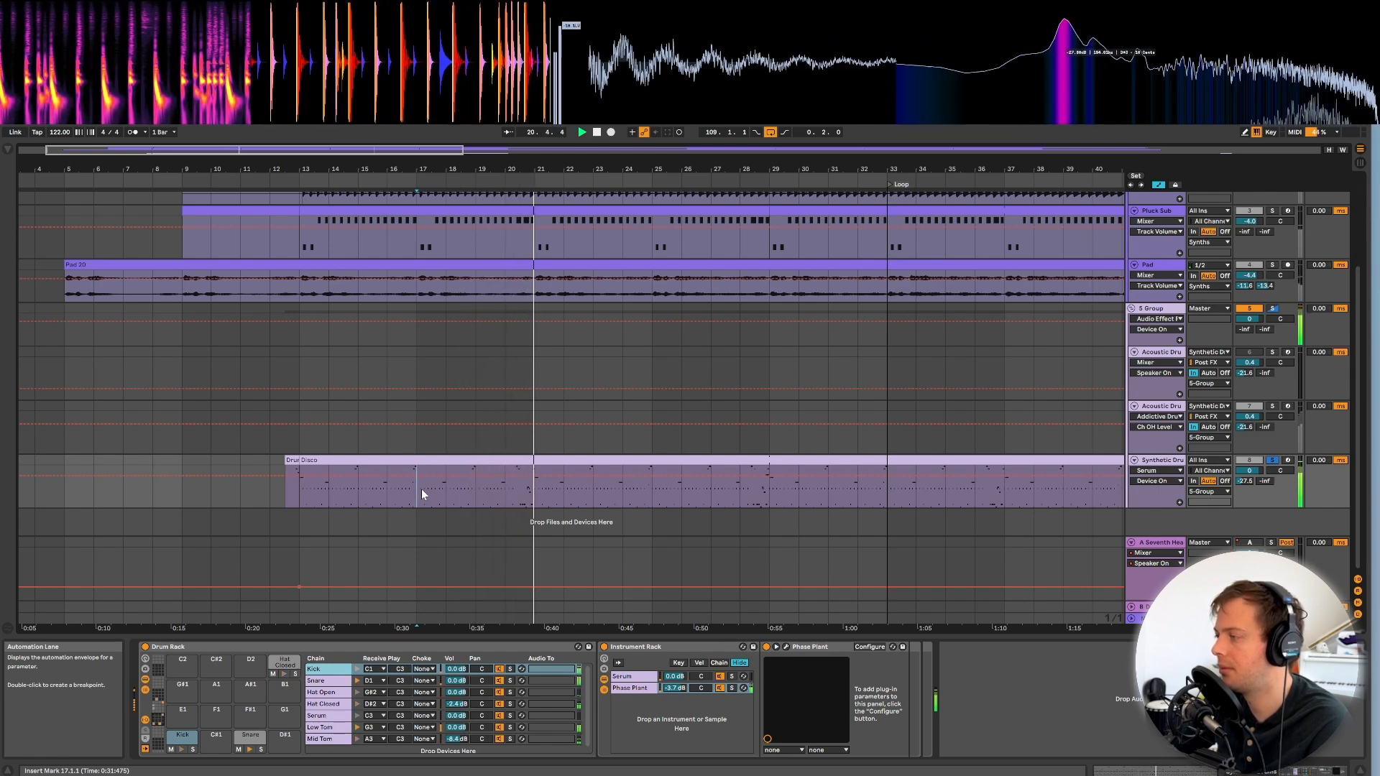
key("space")
Open the Phase Plant synth behind the Synthetic Drums kick, examine its TR 808 Kick Drum 2 patch, and close it.
left_click(1169, 461)
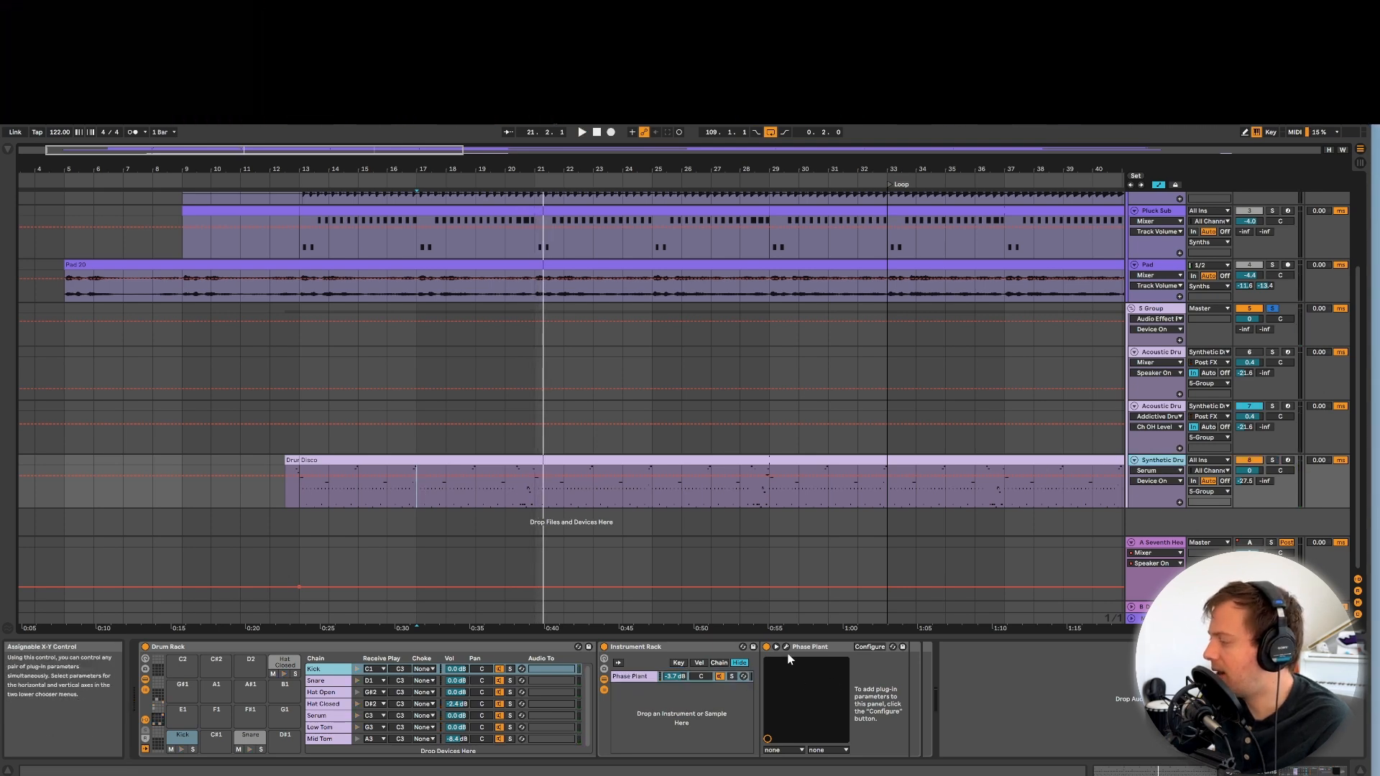
left_click(784, 647)
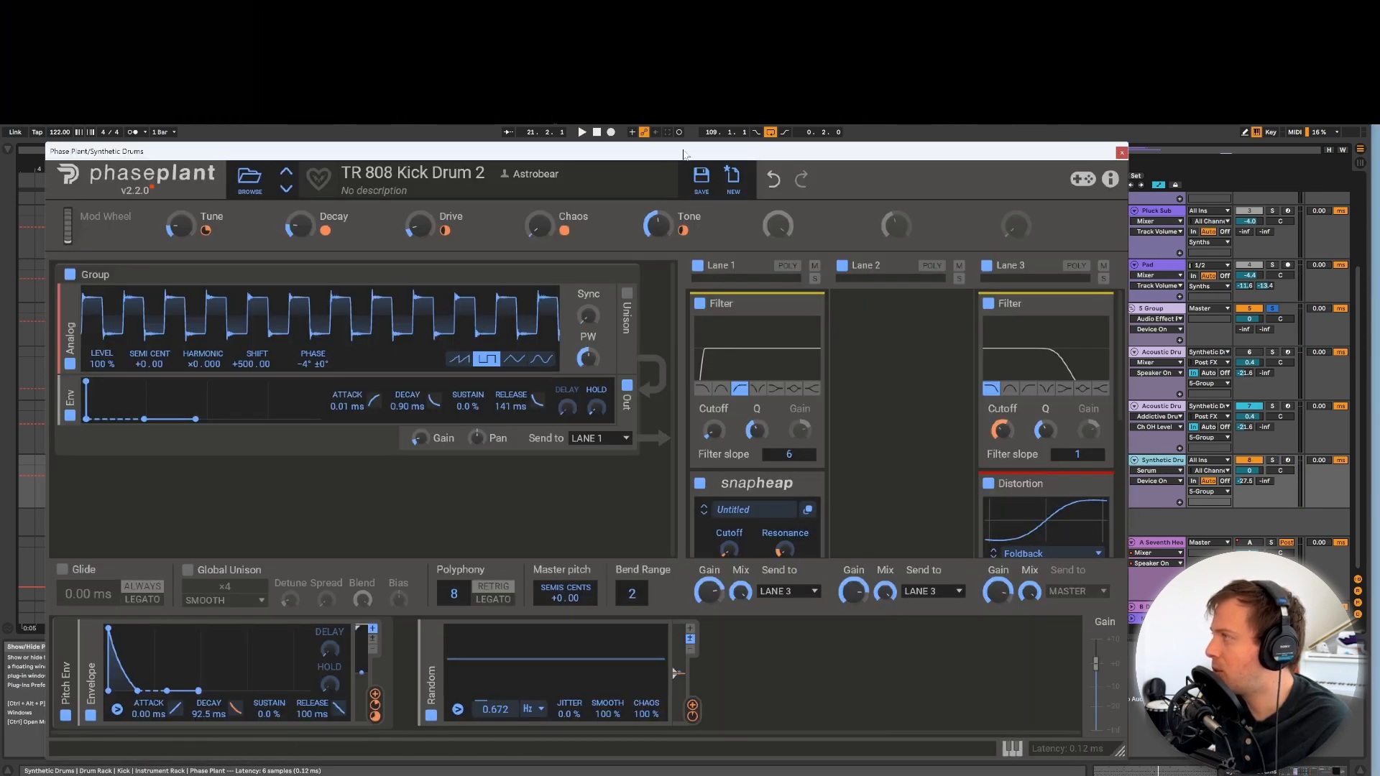
left_click_drag(694, 152, 688, 141)
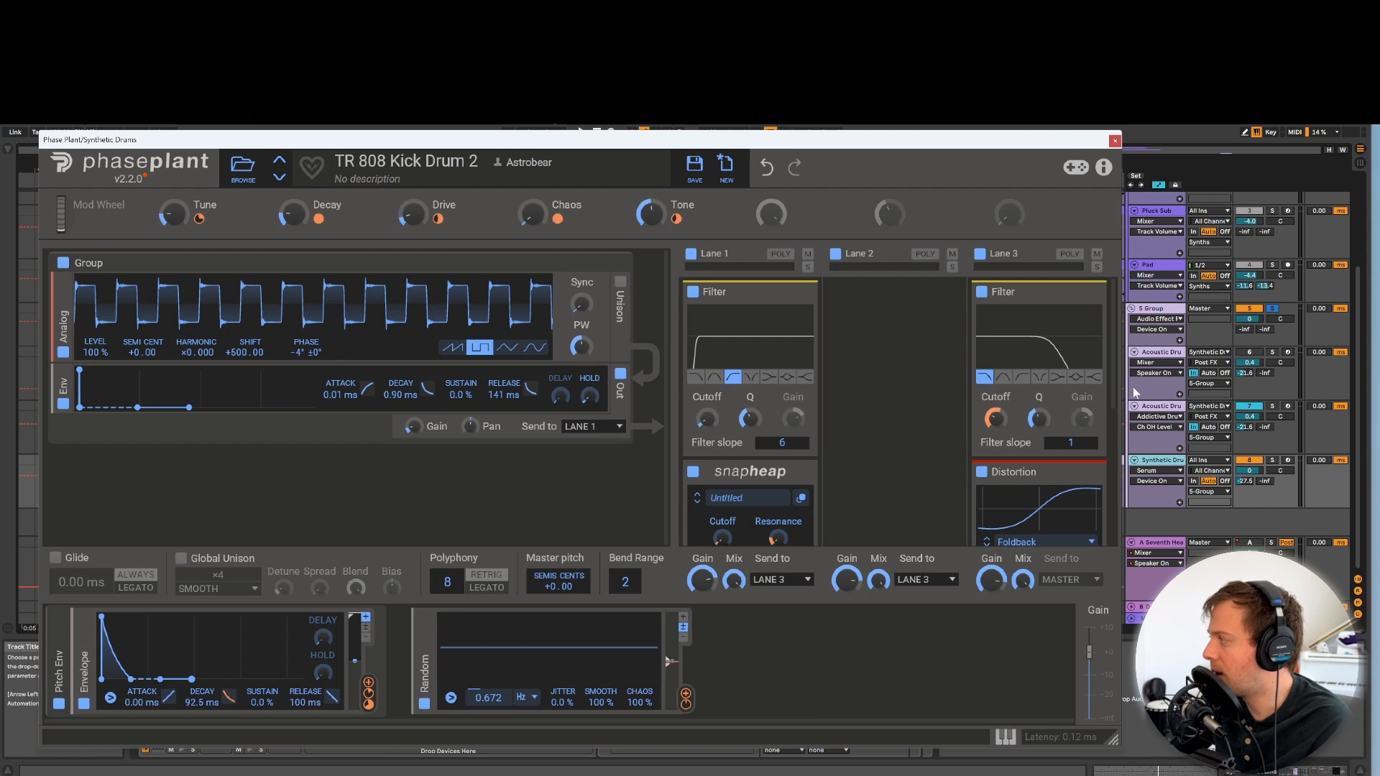
left_click(1115, 142)
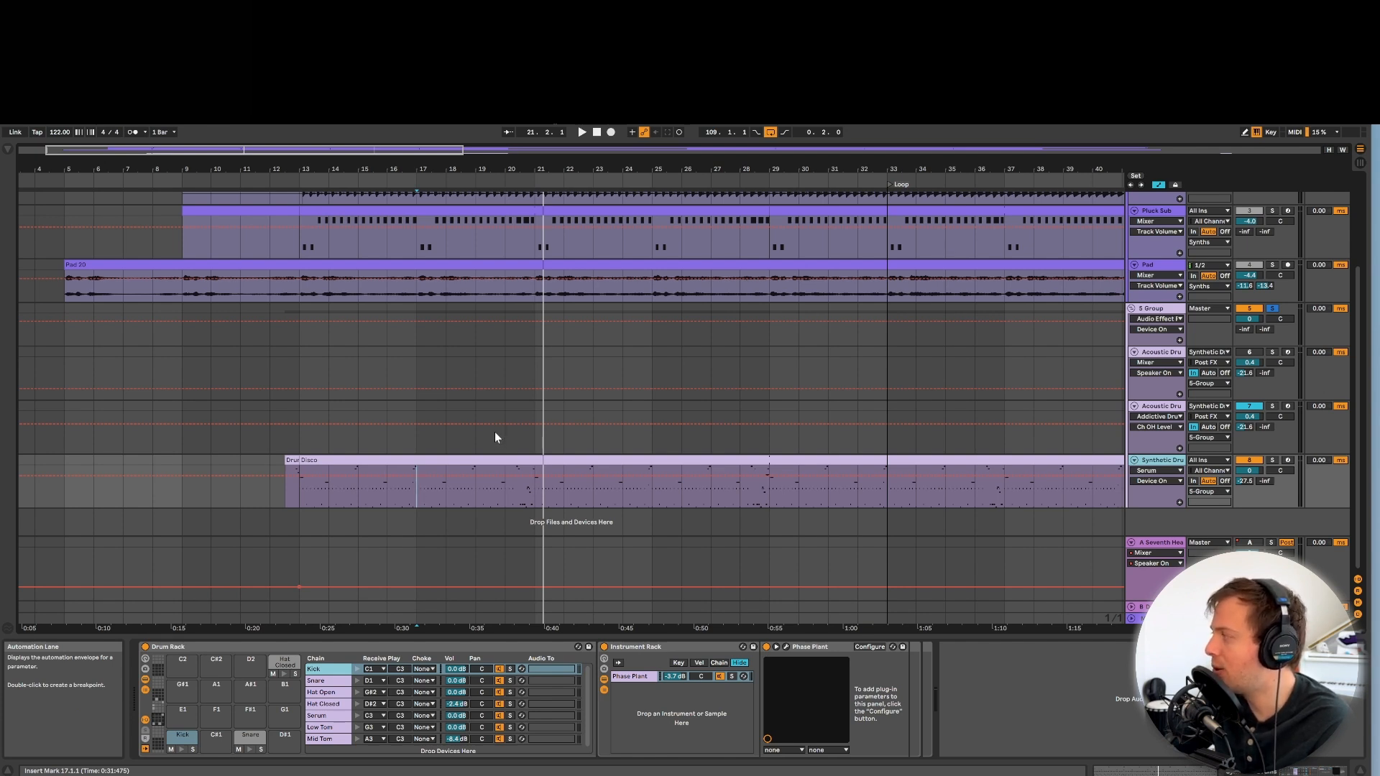
Play the acoustic drum part from bar 13 and move the insert marker to bar 40.
key("space")
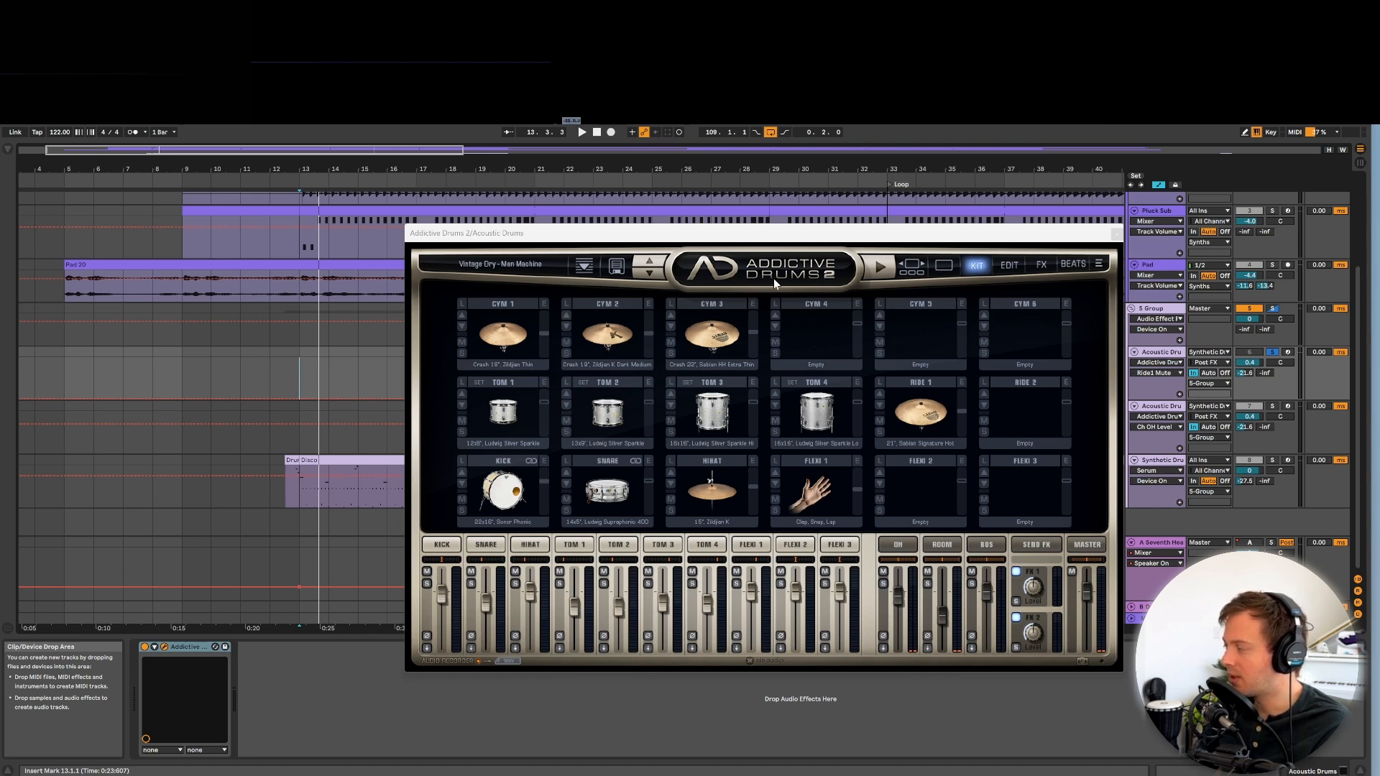
key("space")
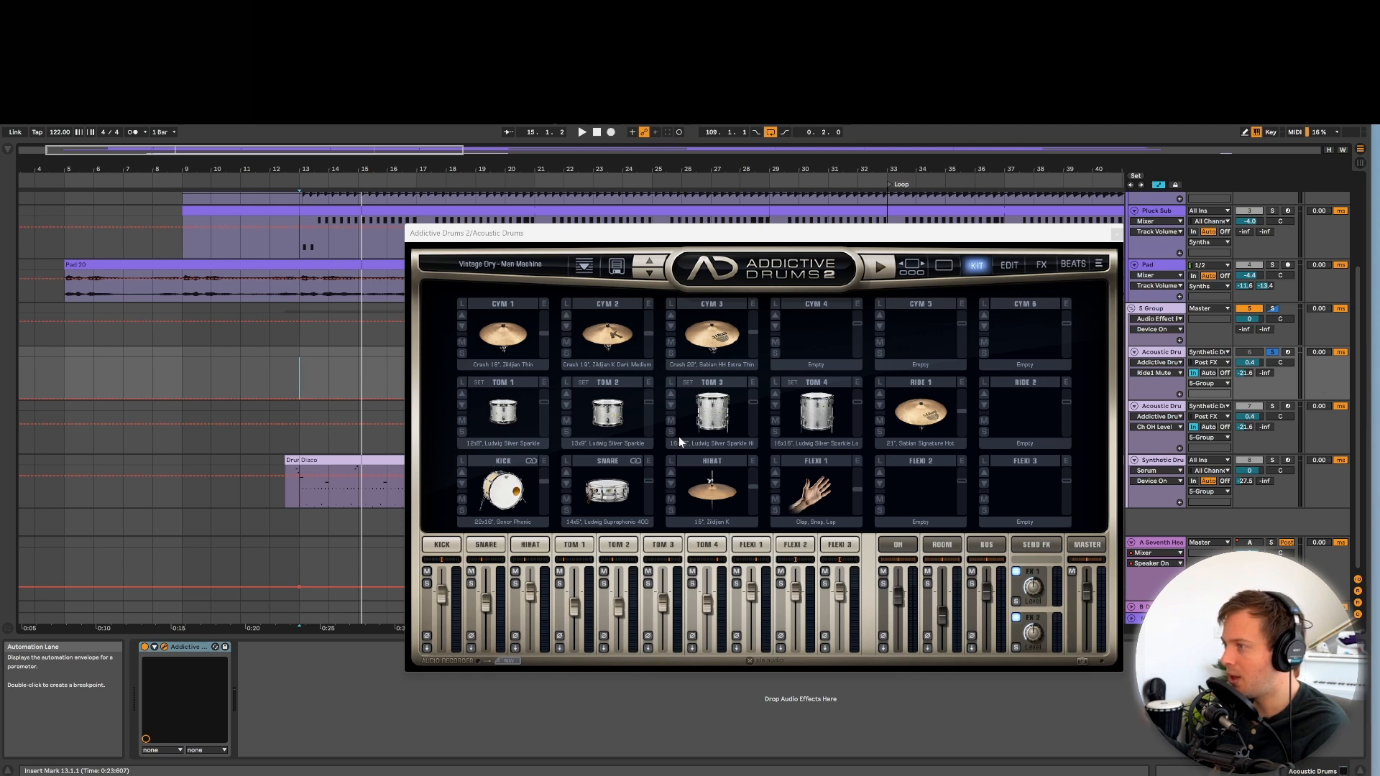
key("End")
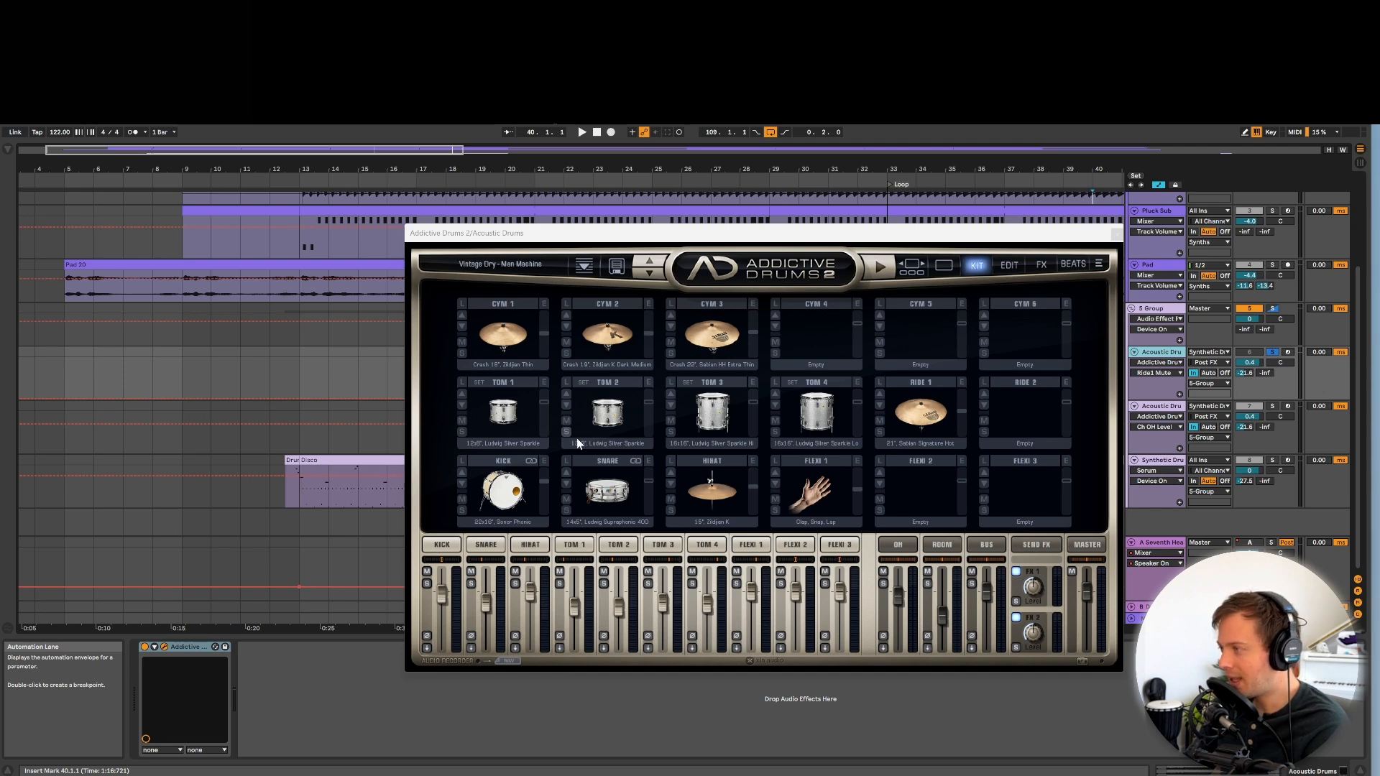
Audition the snare, kick and toms 1 to 4 of the Vintage Dry - Man Machine kit in Addictive Drums 2.
triple_click(608, 494)
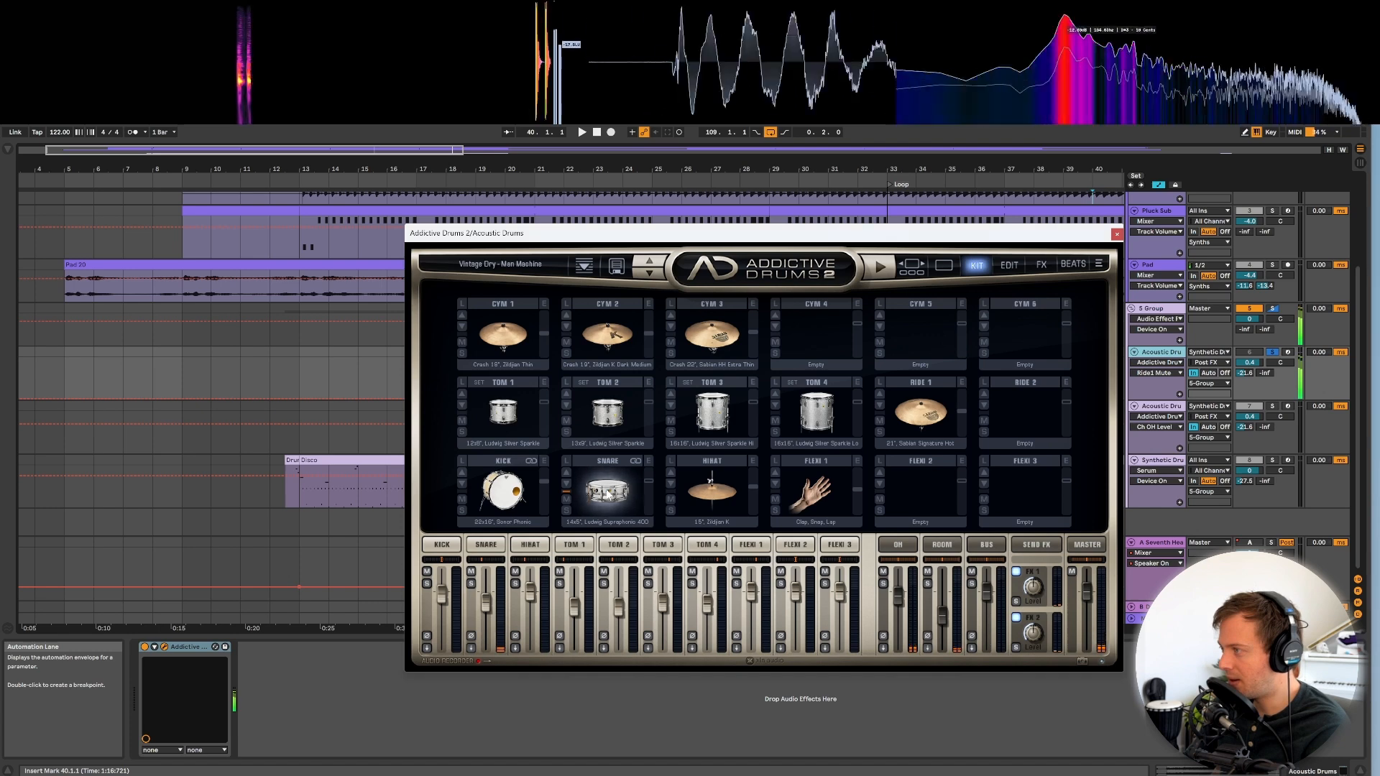
triple_click(616, 415)
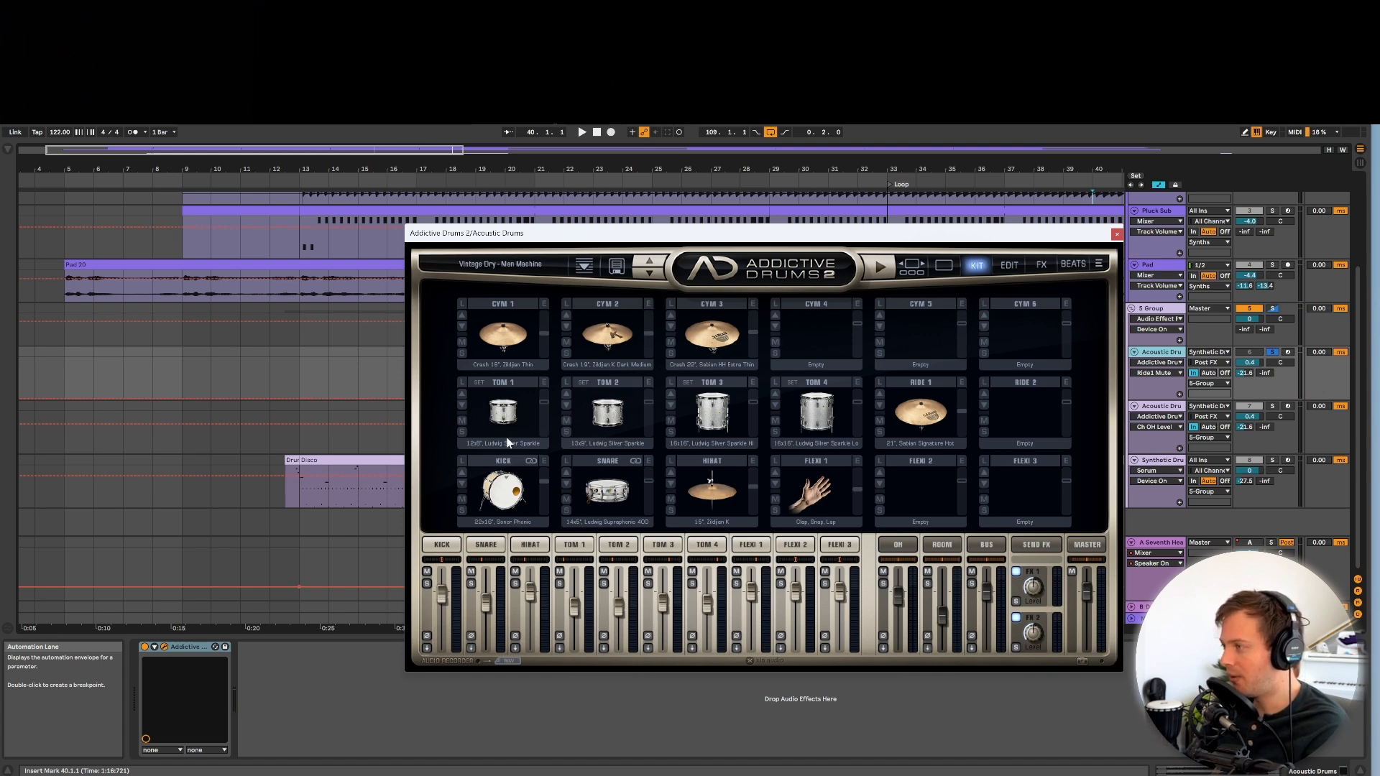
left_click(601, 493)
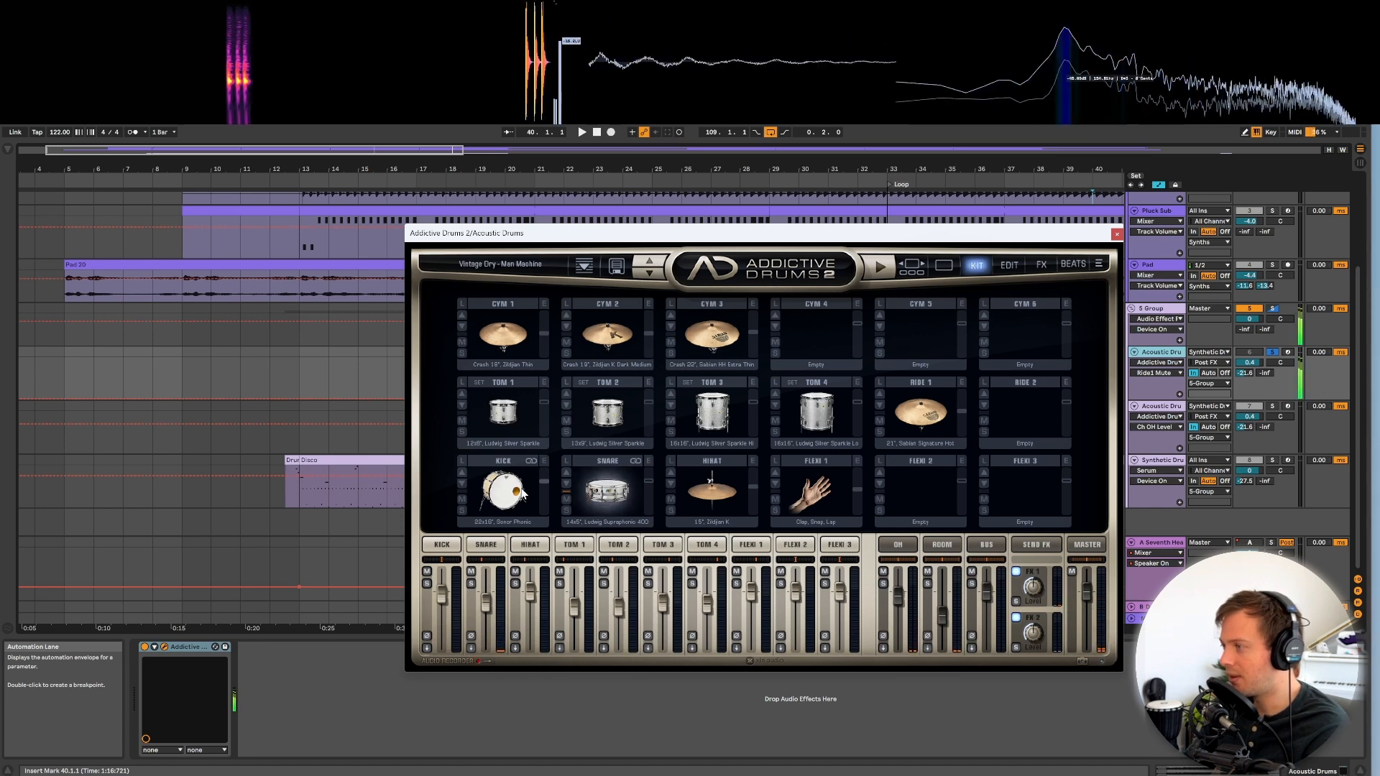
left_click(497, 491)
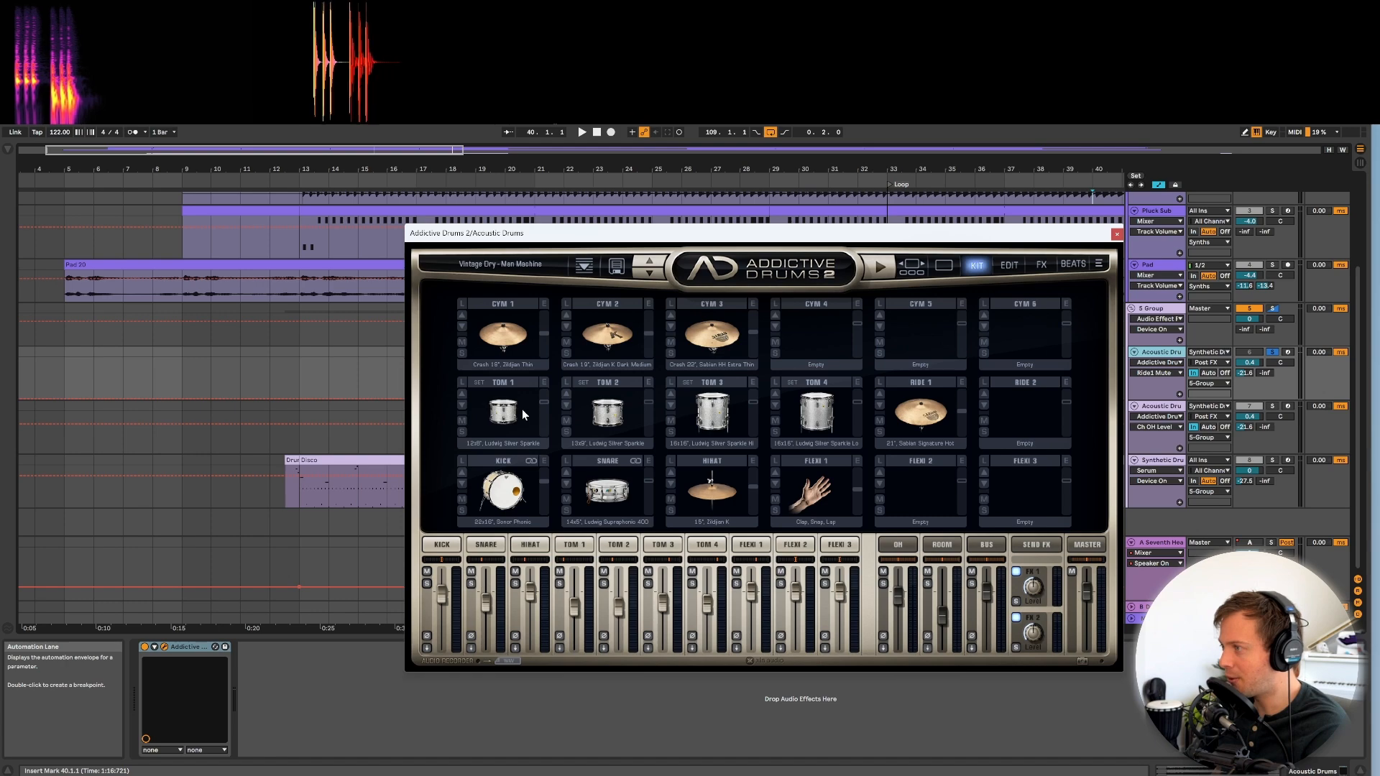
left_click(631, 397)
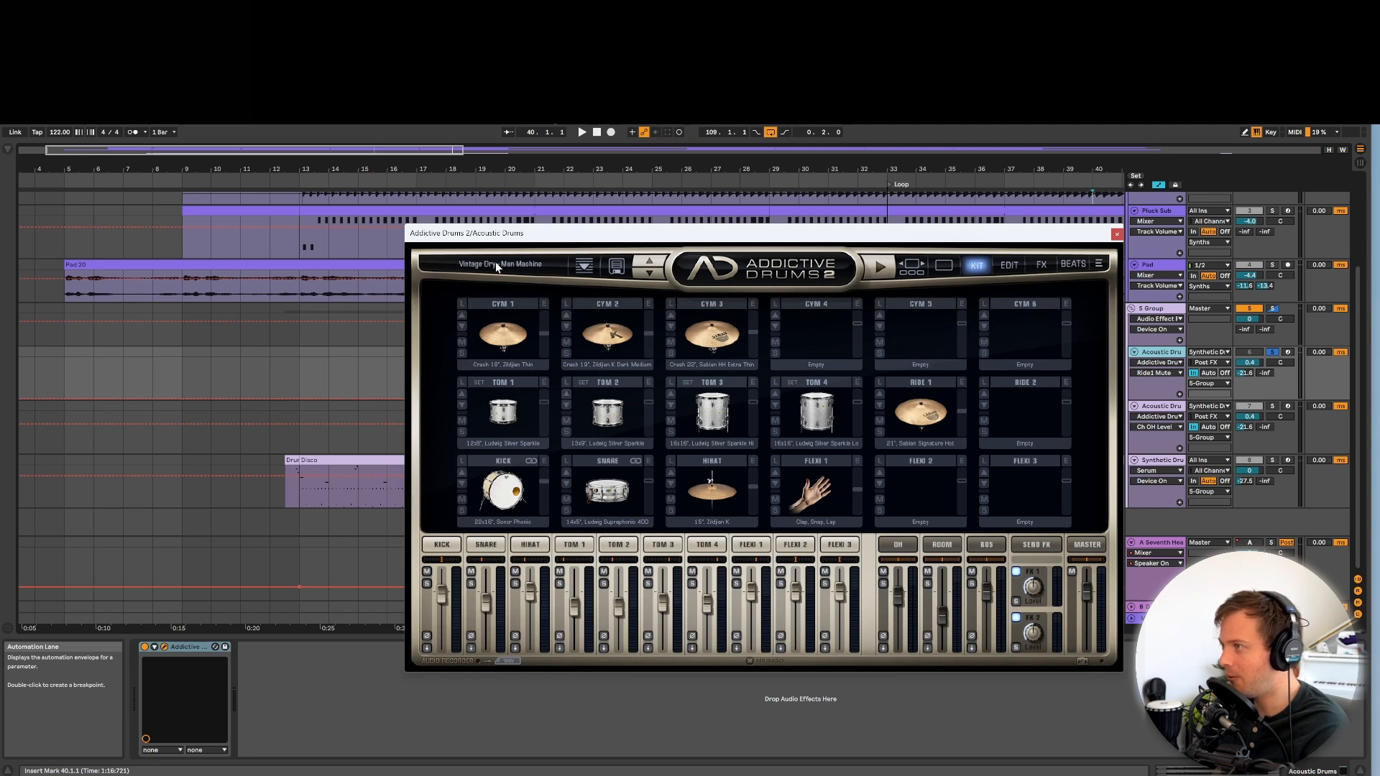
left_click(503, 411)
left_click(608, 411)
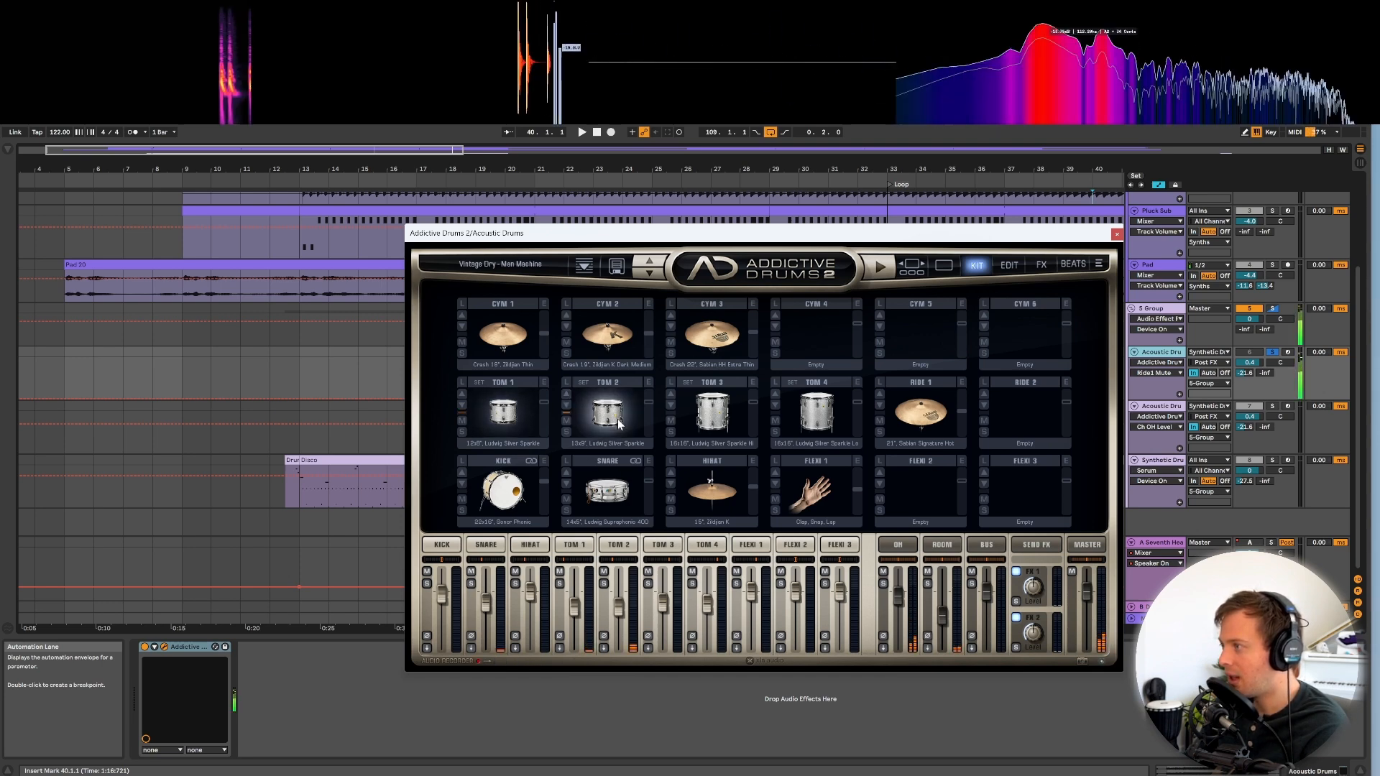
left_click(712, 411)
left_click(799, 411)
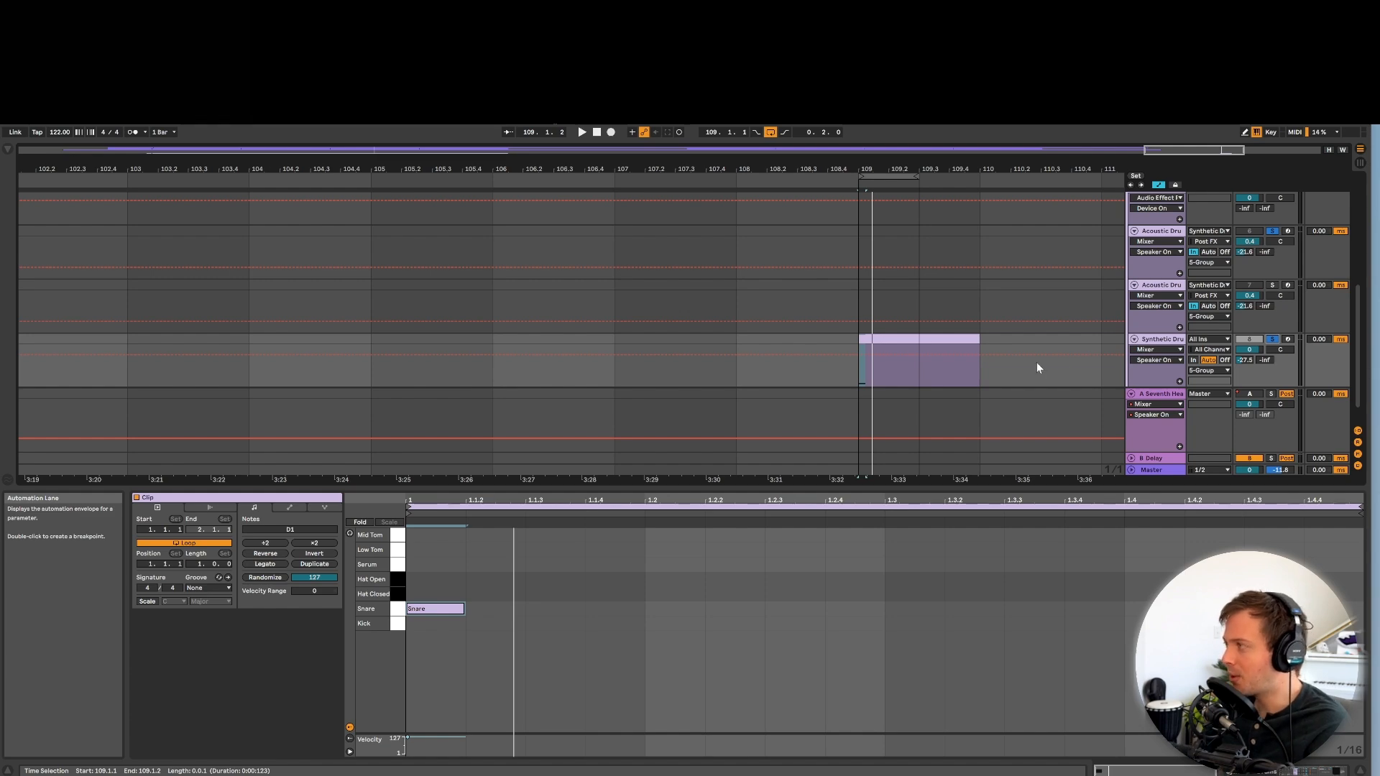
Play the snare clip at bar 109, comparing the soloed synthetic snare with the acoustic one.
left_click(884, 339)
key("space")
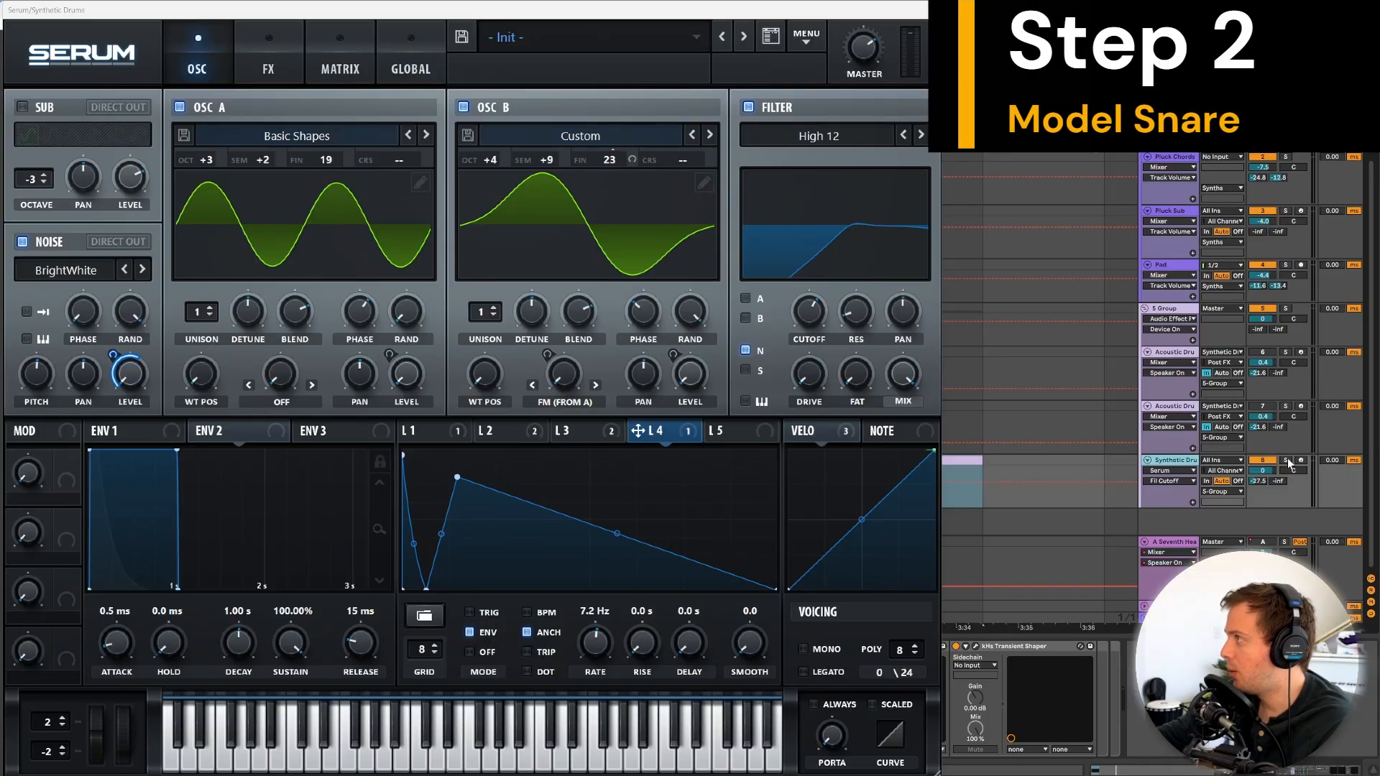
left_click(1286, 460)
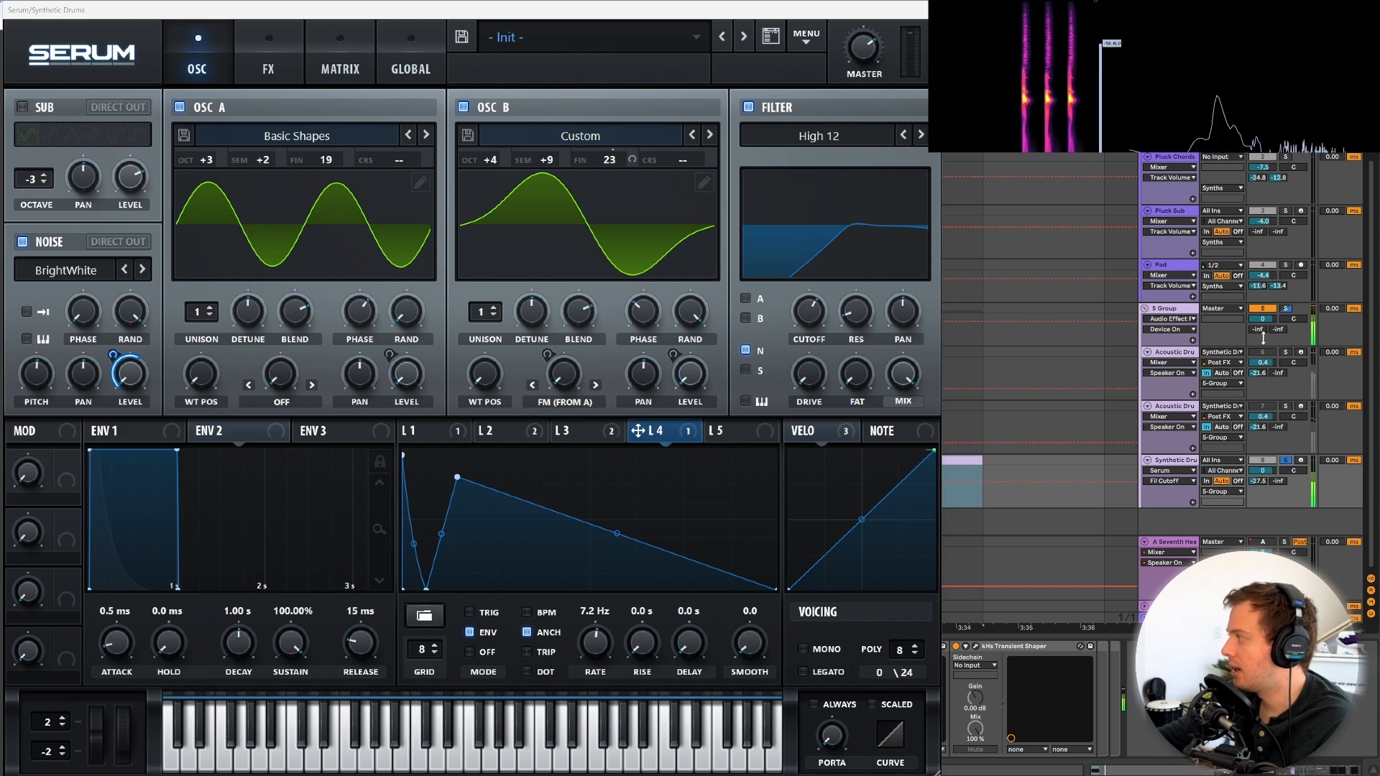
left_click(1286, 406)
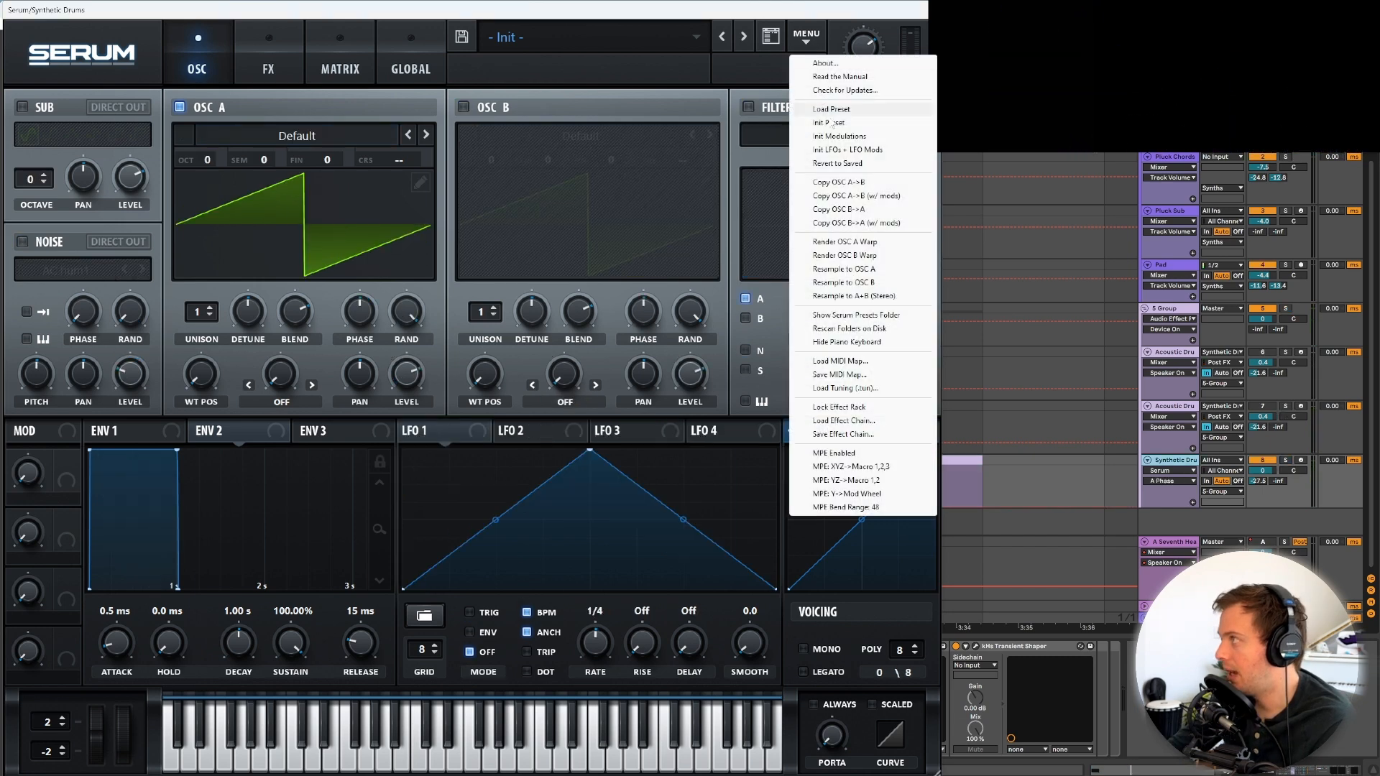
Initialise the Serum preset and load the analog Basic Shapes wavetable into oscillator A.
left_click(828, 123)
left_click(290, 135)
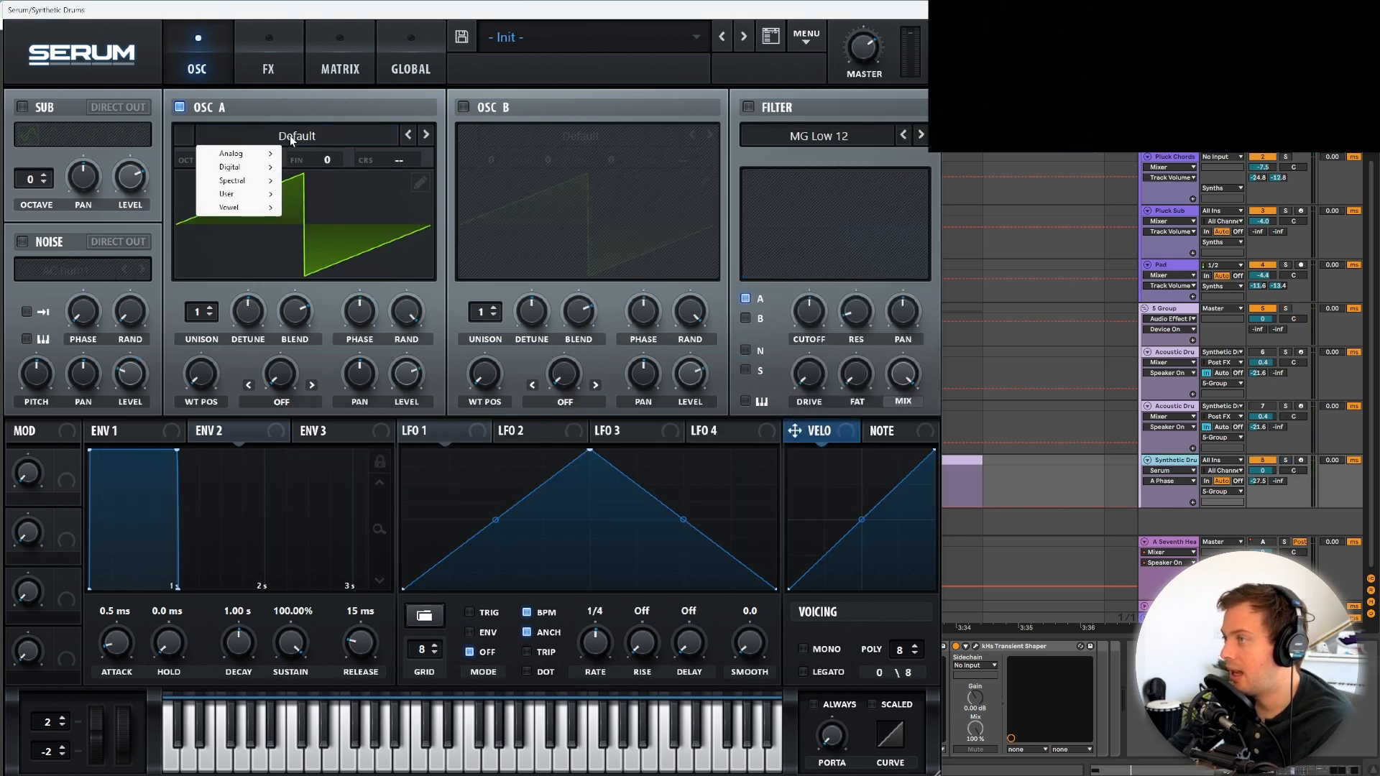
mouse_move(268, 155)
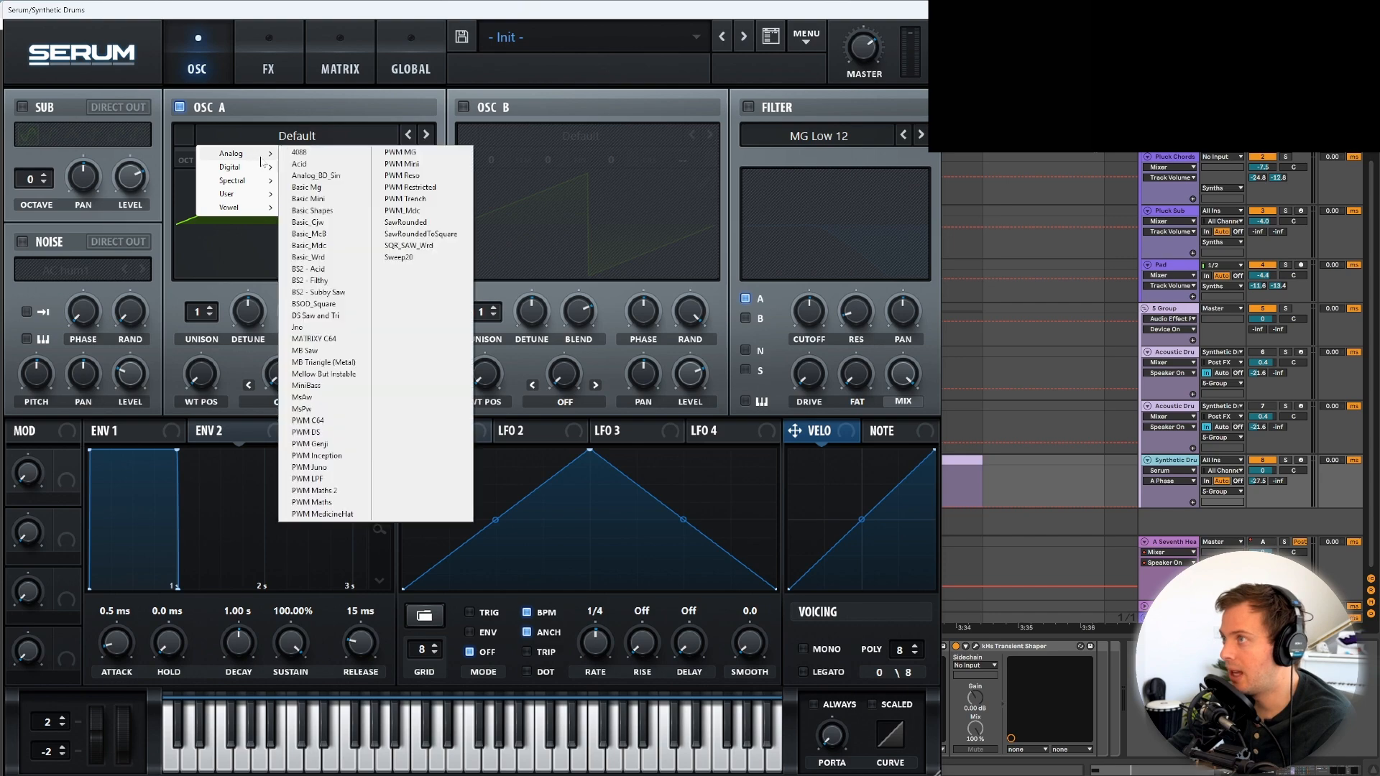
left_click(326, 213)
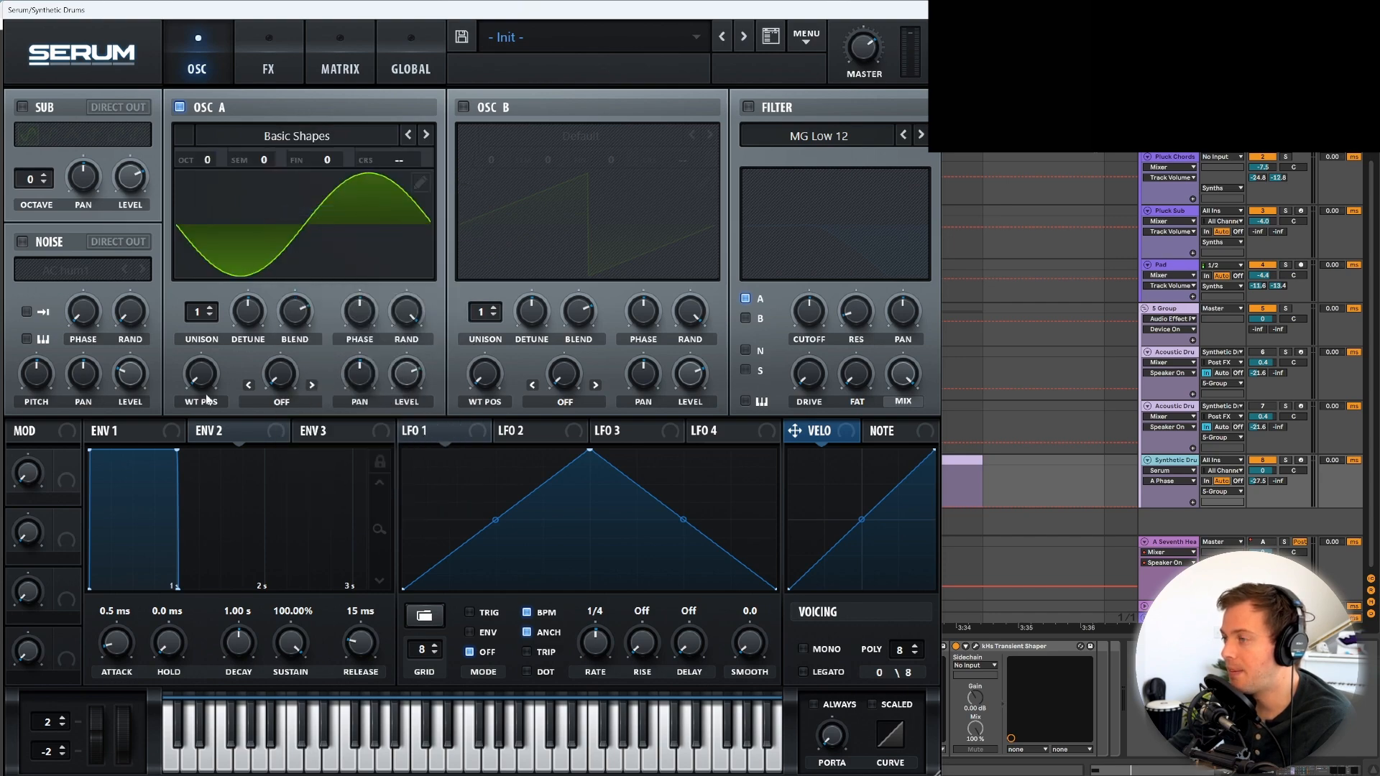
Turn down oscillator A's random phase and start phase in Serum.
left_click(407, 320)
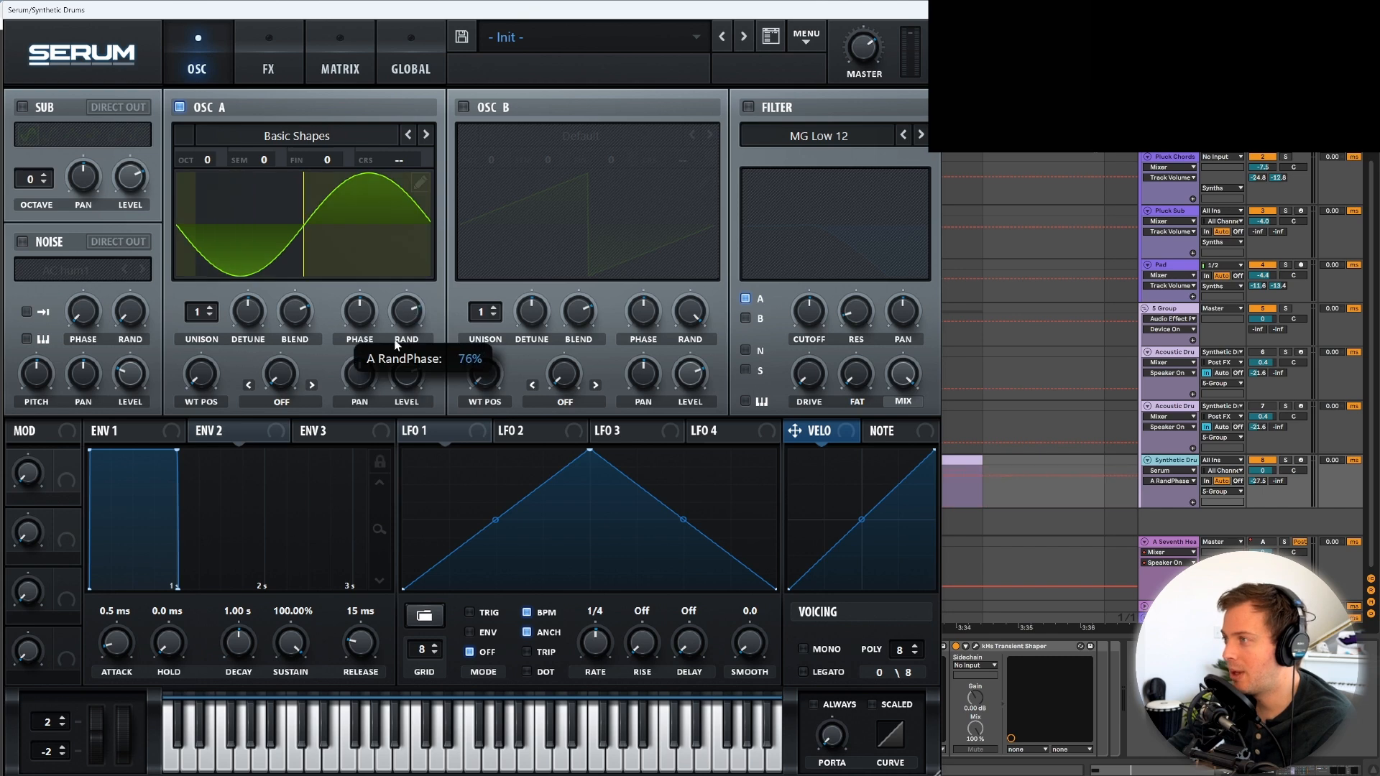
left_click(363, 316)
left_click_drag(352, 324, 332, 364)
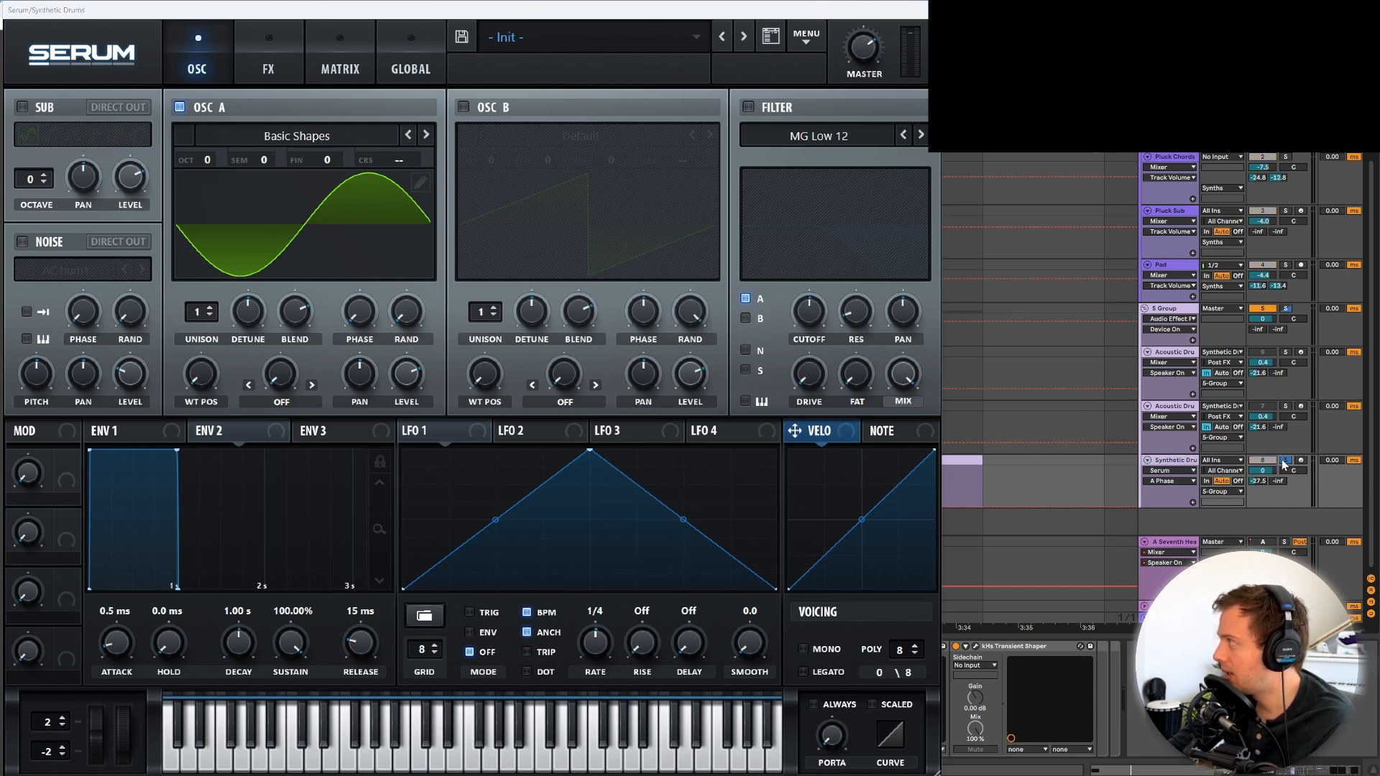
Replay the bar 109 snare on the soloed acoustic drums track and examine its fundamental frequency in the spectrum display.
key("space")
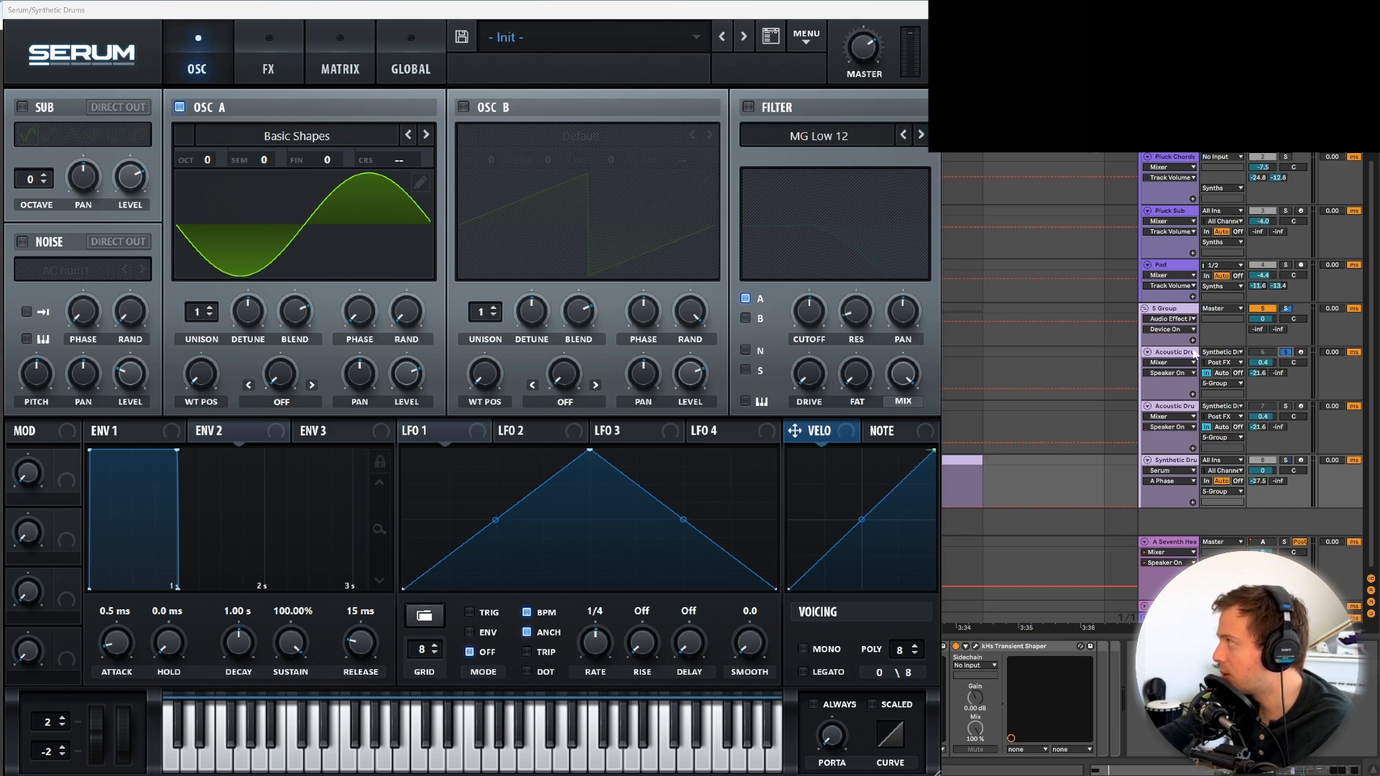
key("space")
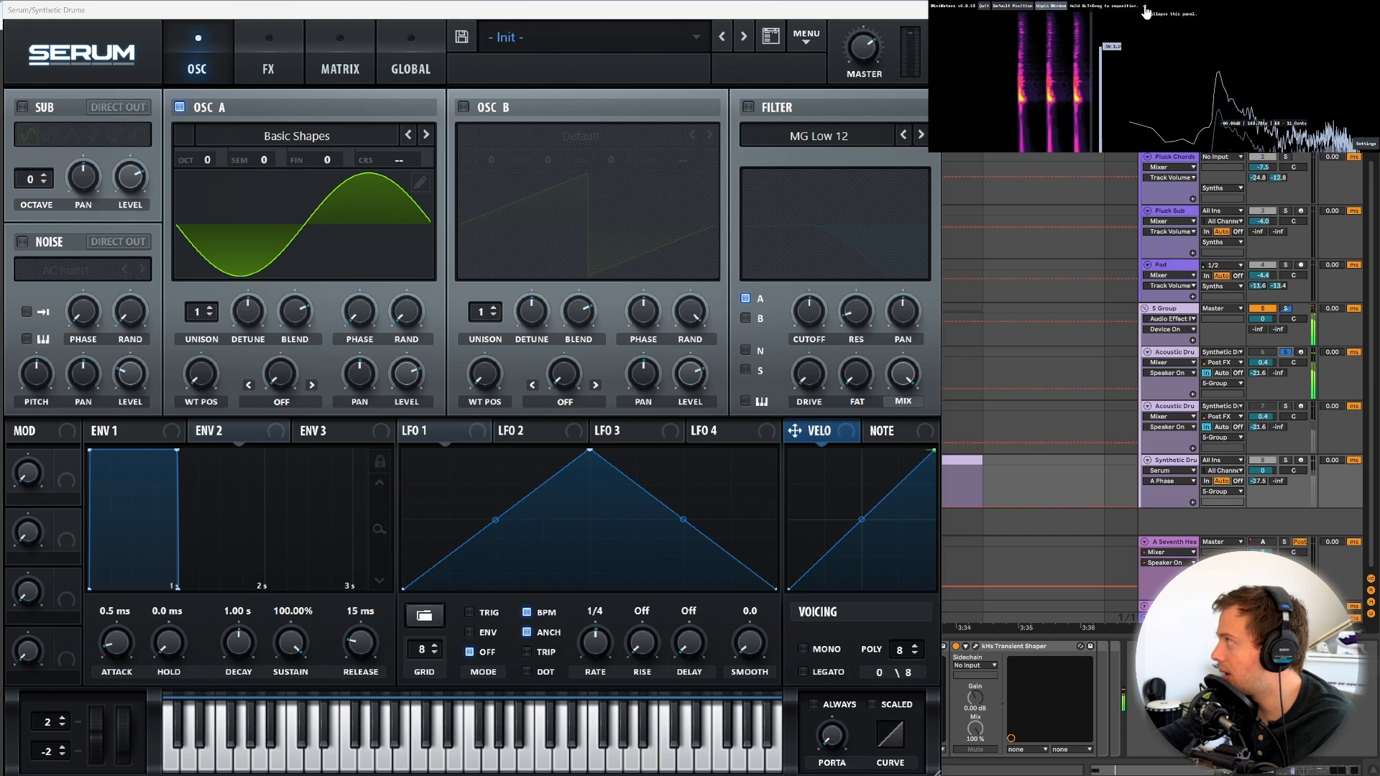
left_click(1020, 95)
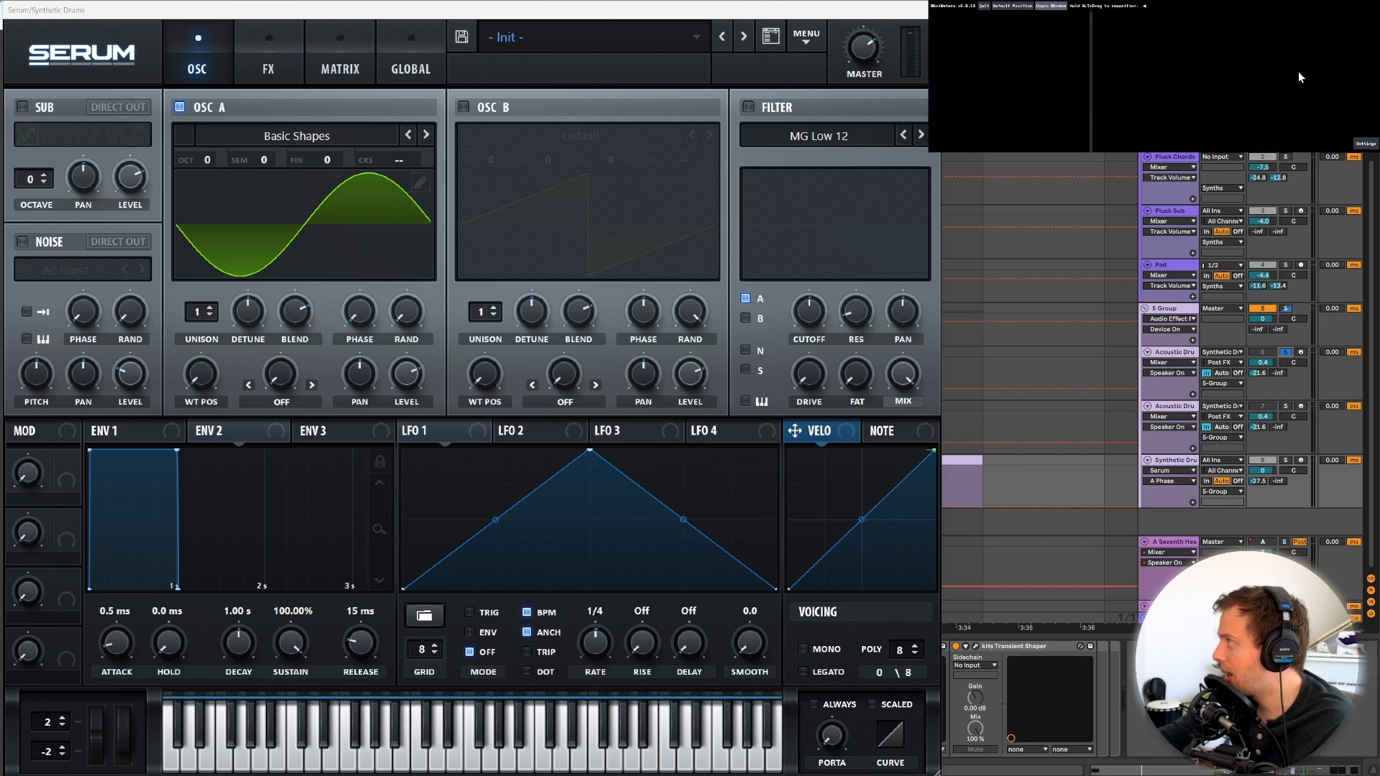
left_click(1178, 309)
left_click(1176, 352)
key("space")
key("space")
key("space")
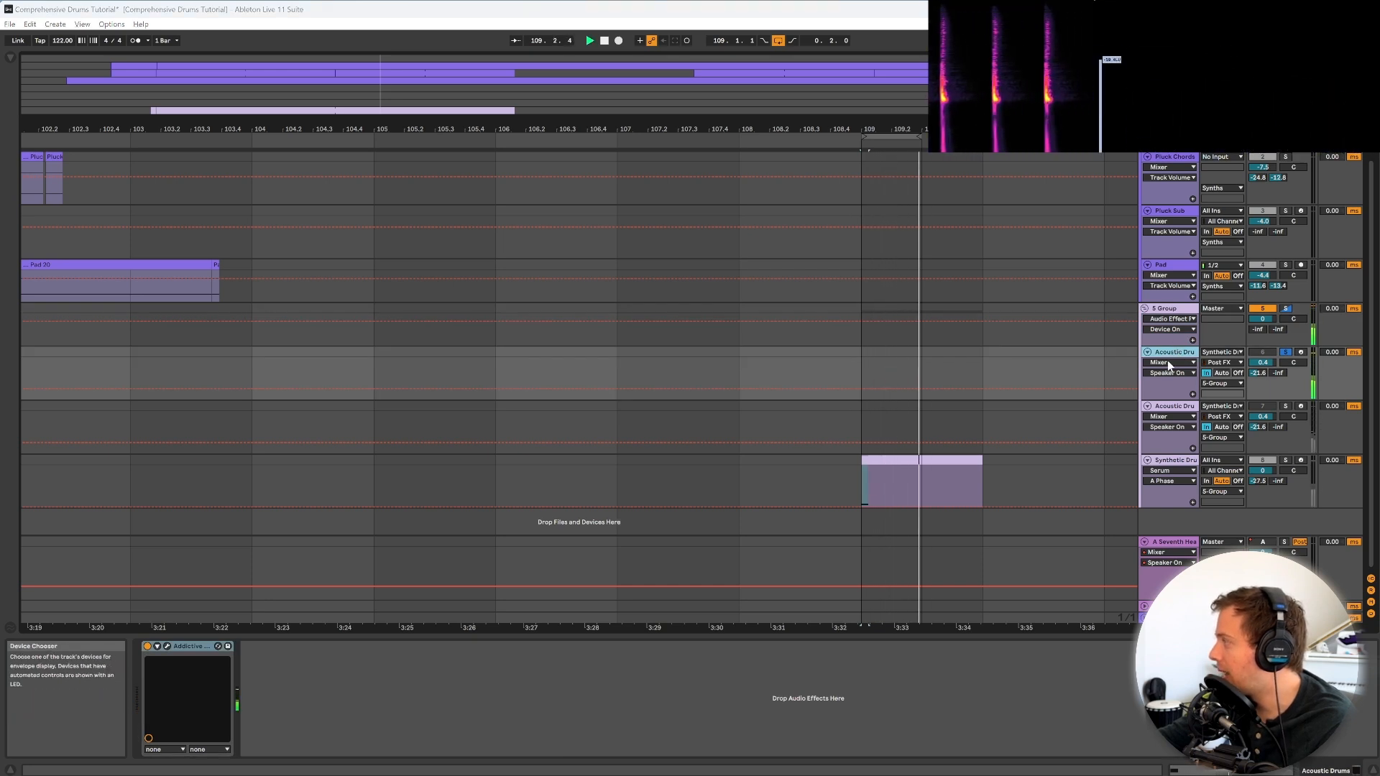
key("space")
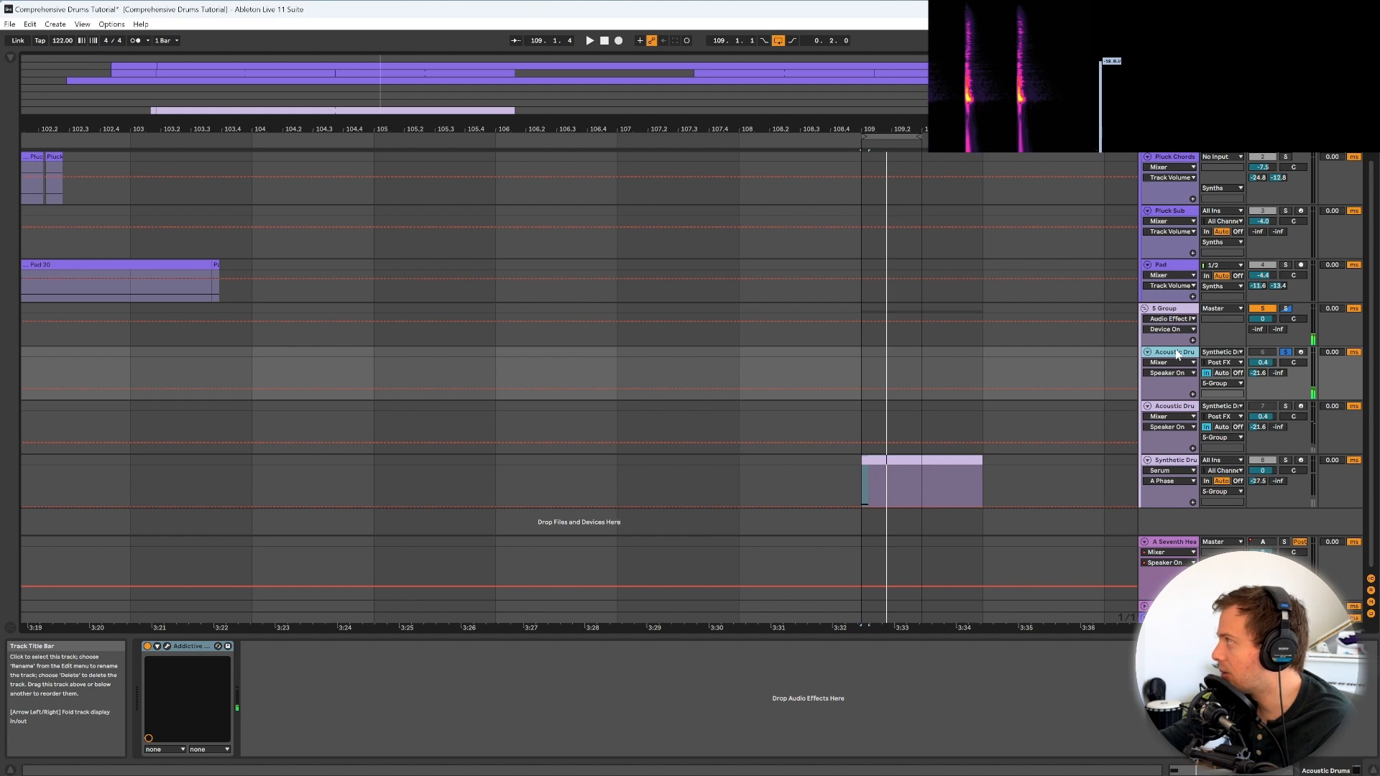
Show the chain list and input/output routing of the Synthetic Drums drum rack and select its Snare chain.
left_click(1275, 460)
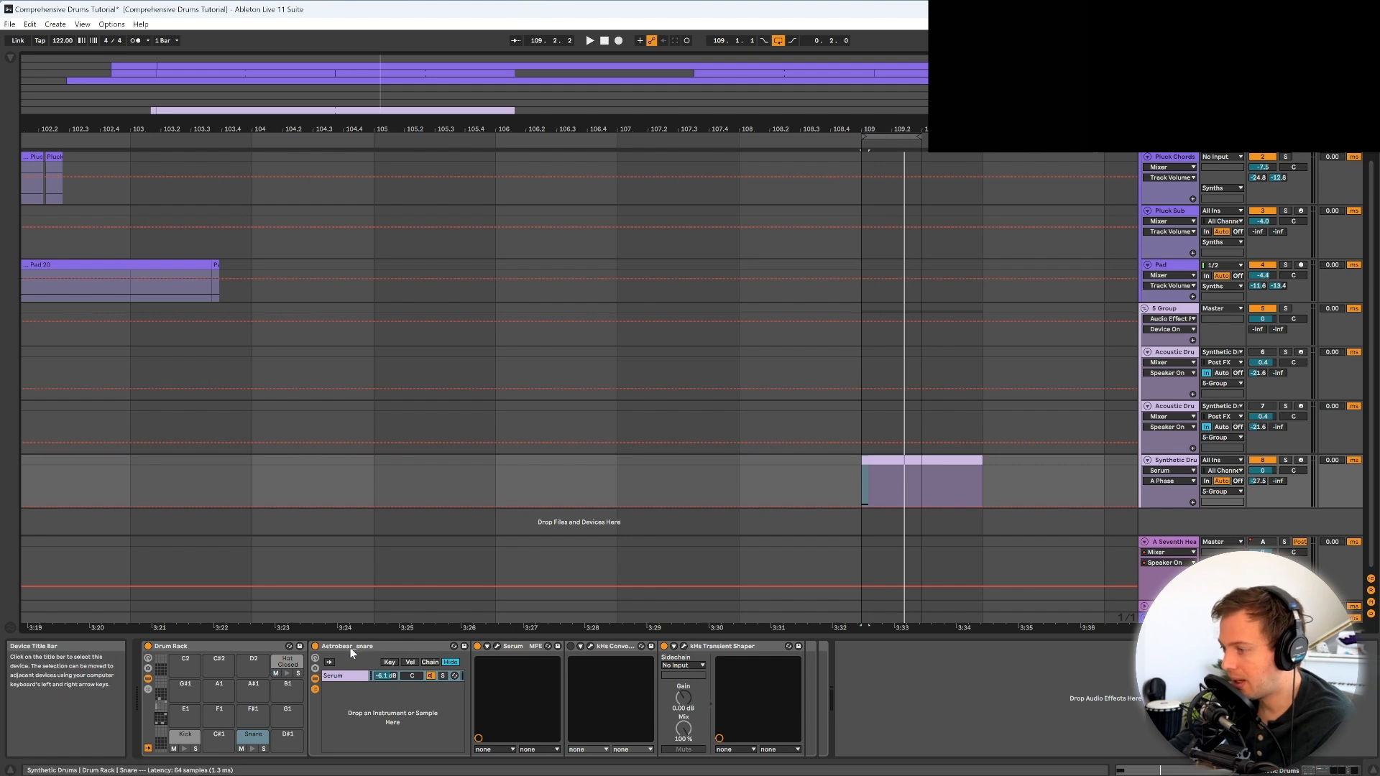
left_click(147, 689)
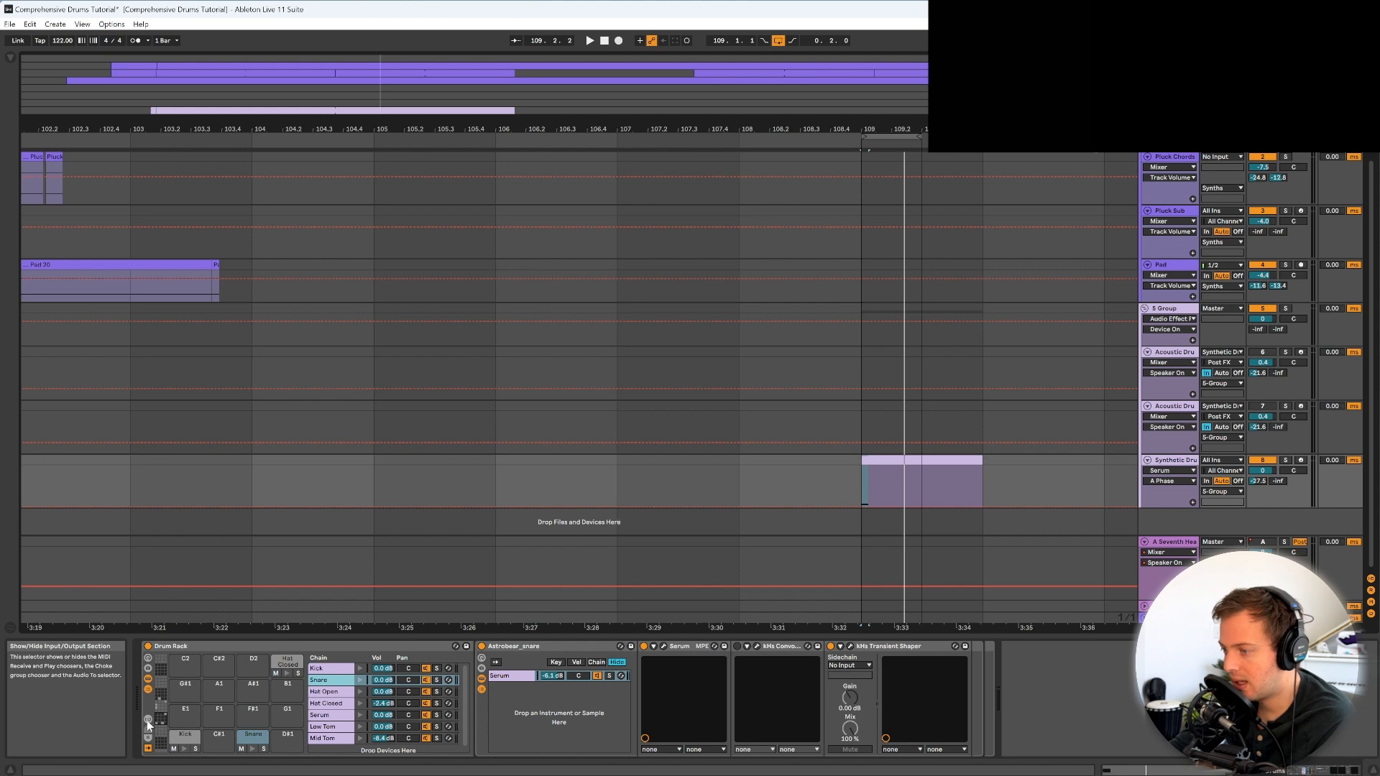
left_click(146, 720)
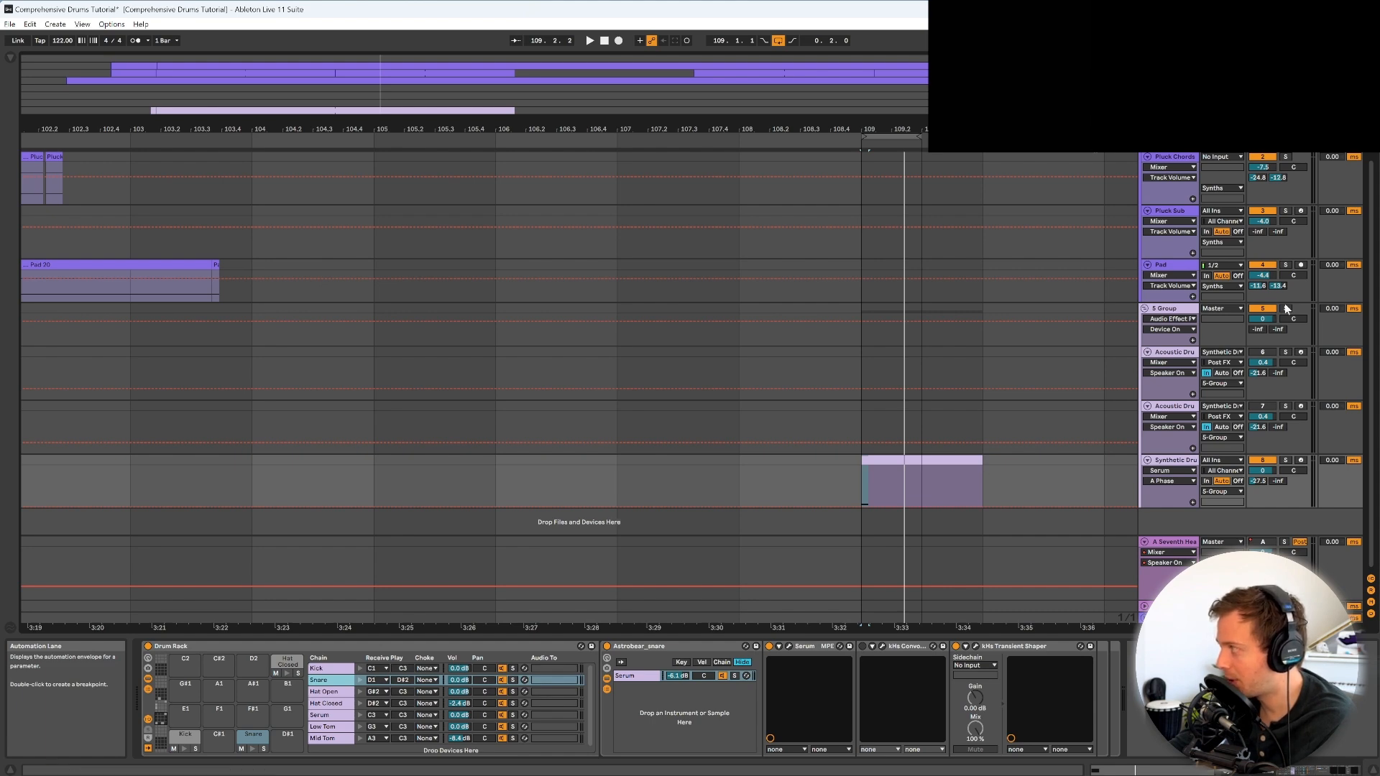
left_click(404, 680)
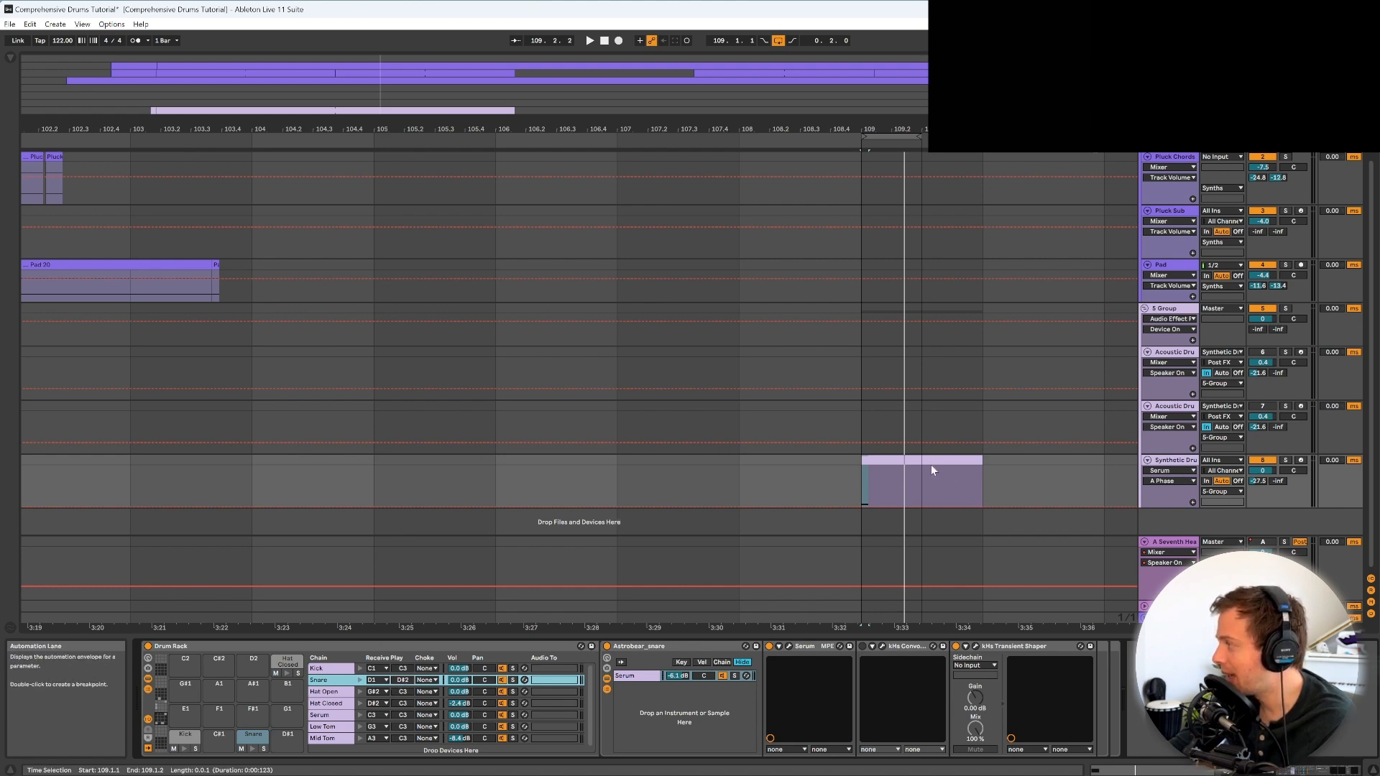
Select the snare clip at bar 109 and play it back.
left_click(909, 458)
key("space")
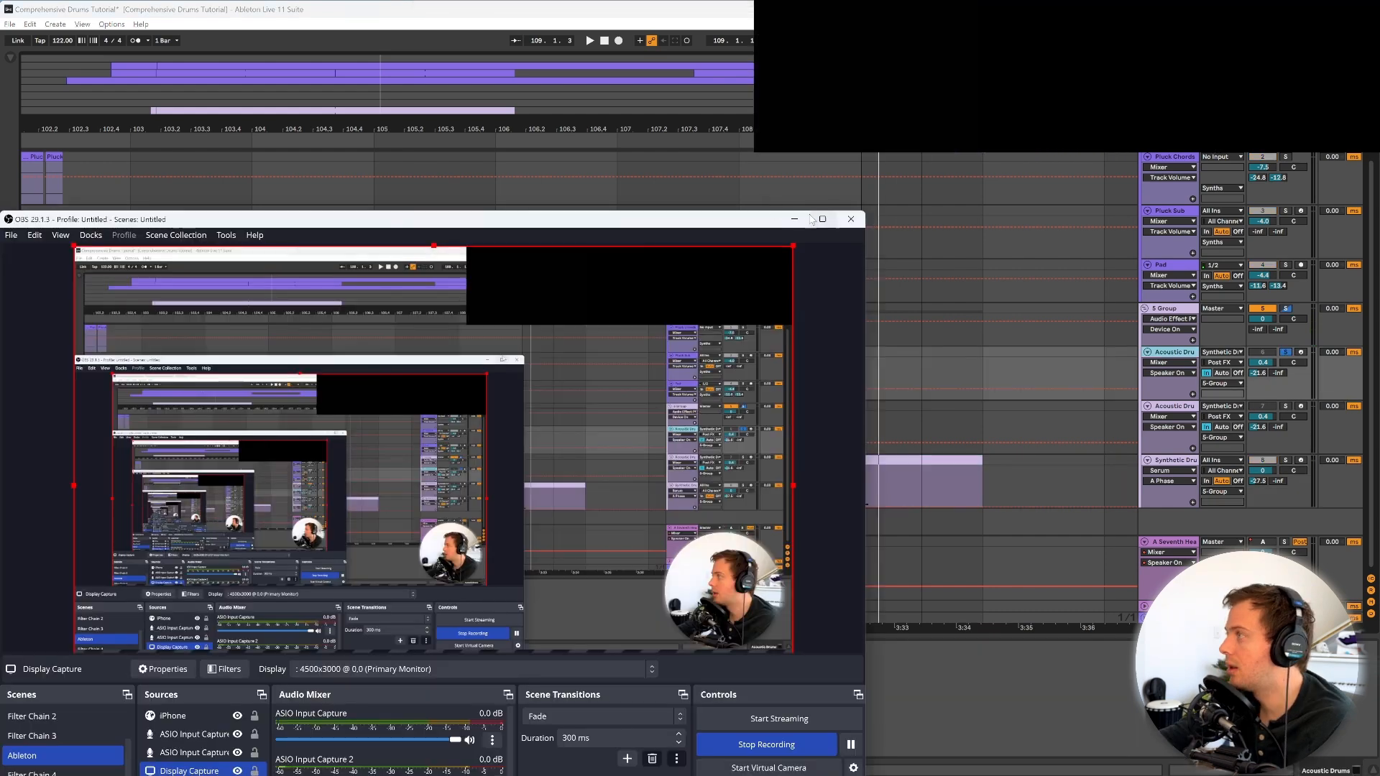
Replay the bar 109 acoustic snare and enlarge the spectrum analyzer to examine its frequency content.
left_click(801, 222)
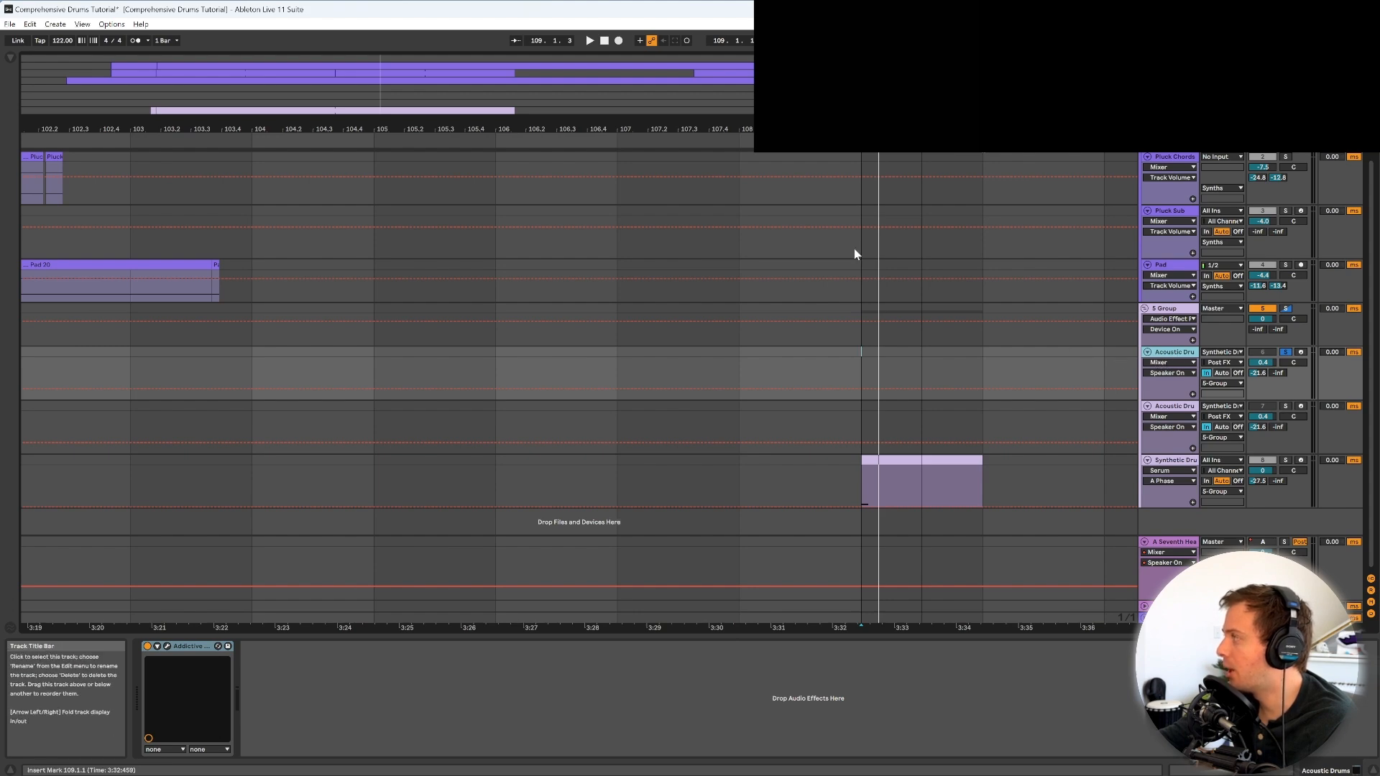
key("space")
key("space")
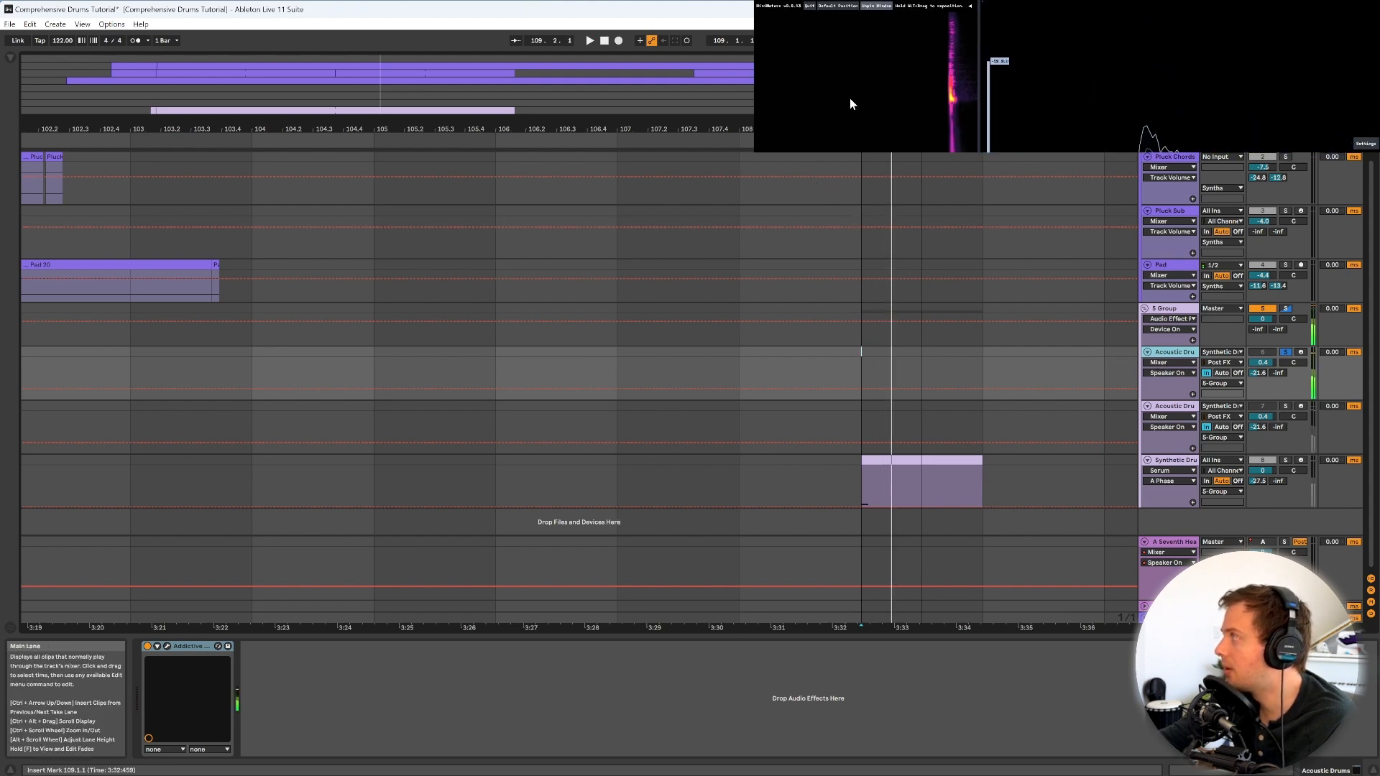
left_click_drag(754, 76, 56, 76)
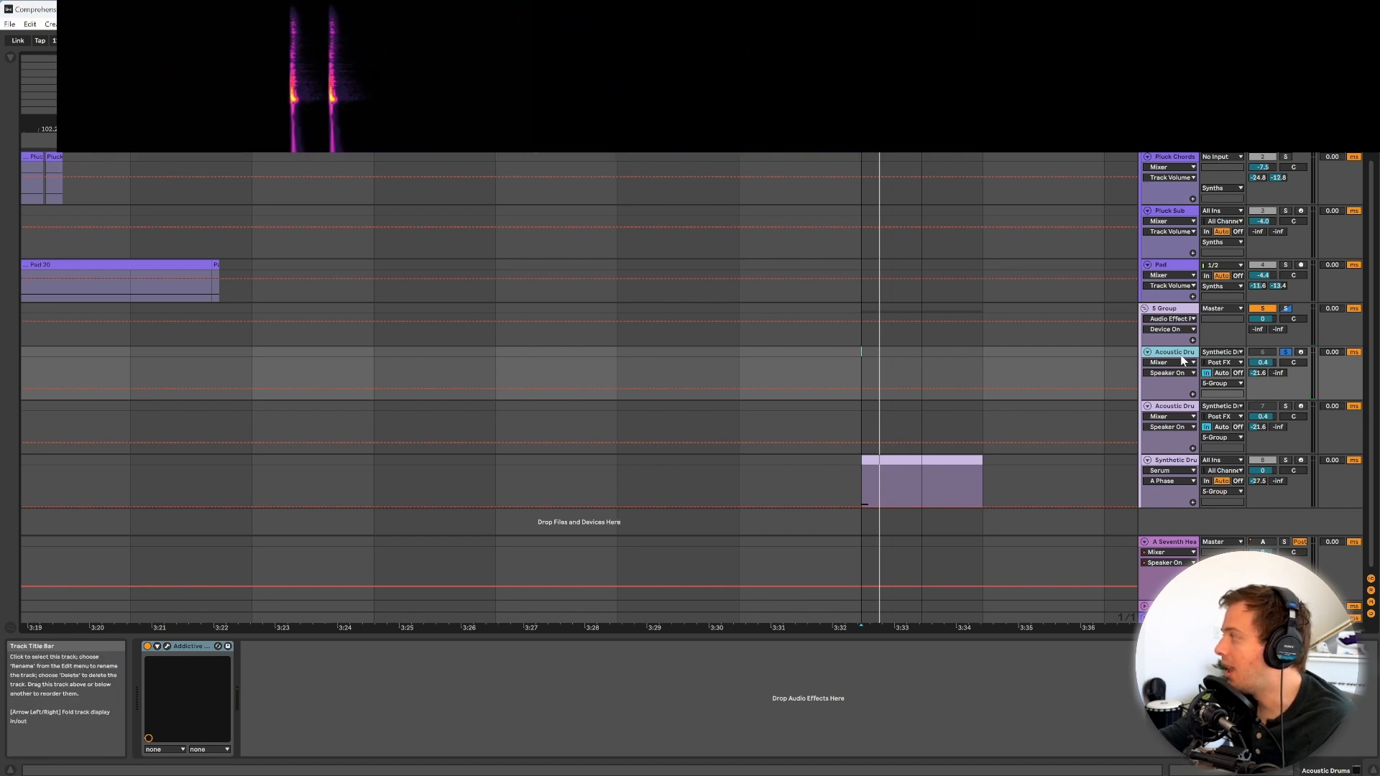
key("space")
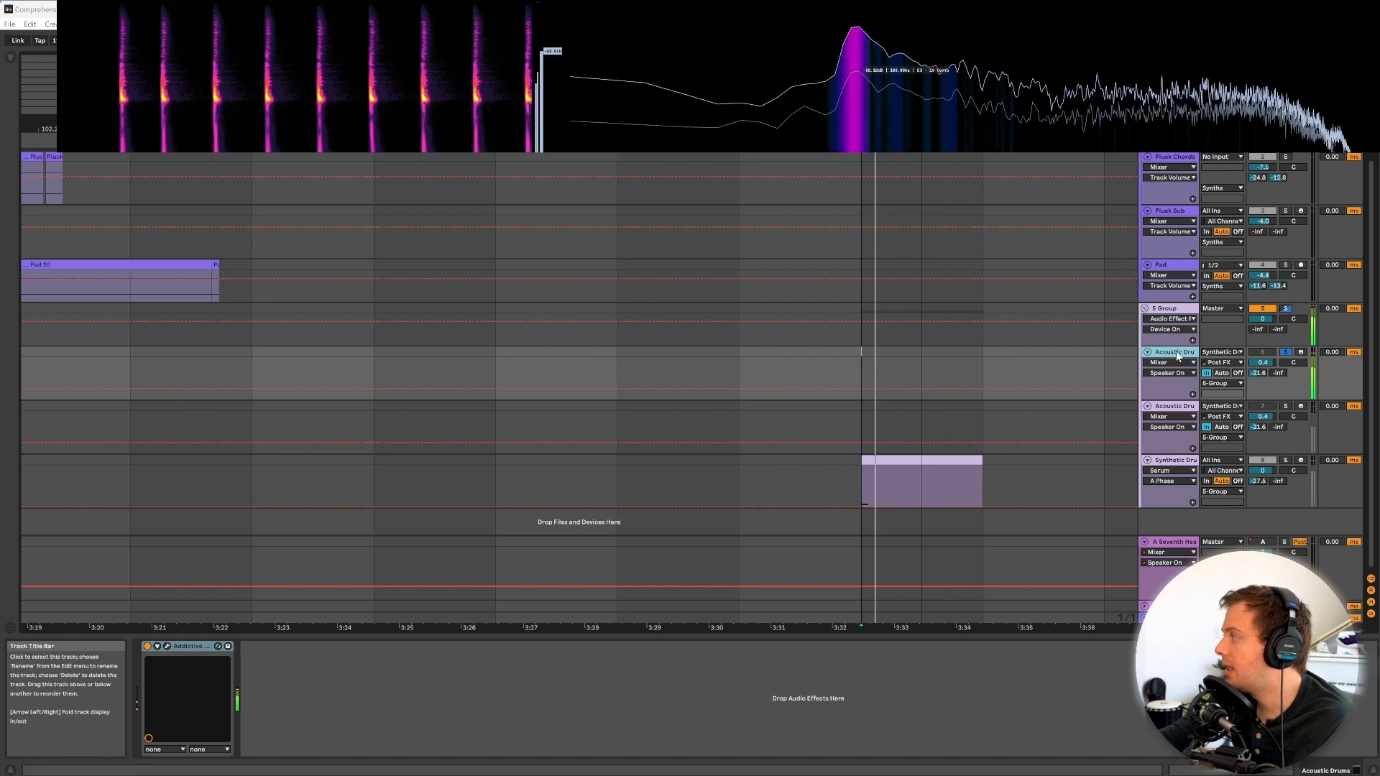
key("space")
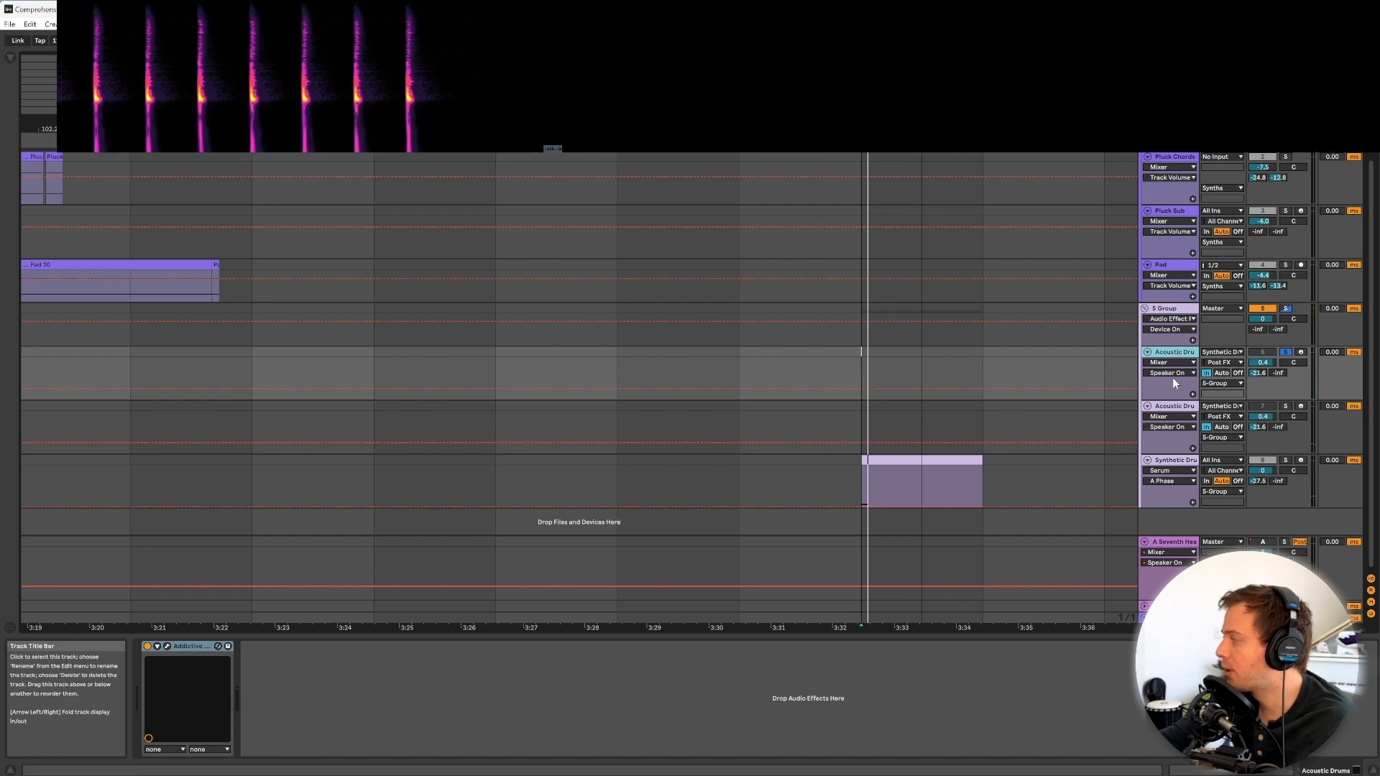
On the Synthetic Drums track, enable oscillator B in Serum and load the Basic Shapes wavetable into it.
left_click(1176, 461)
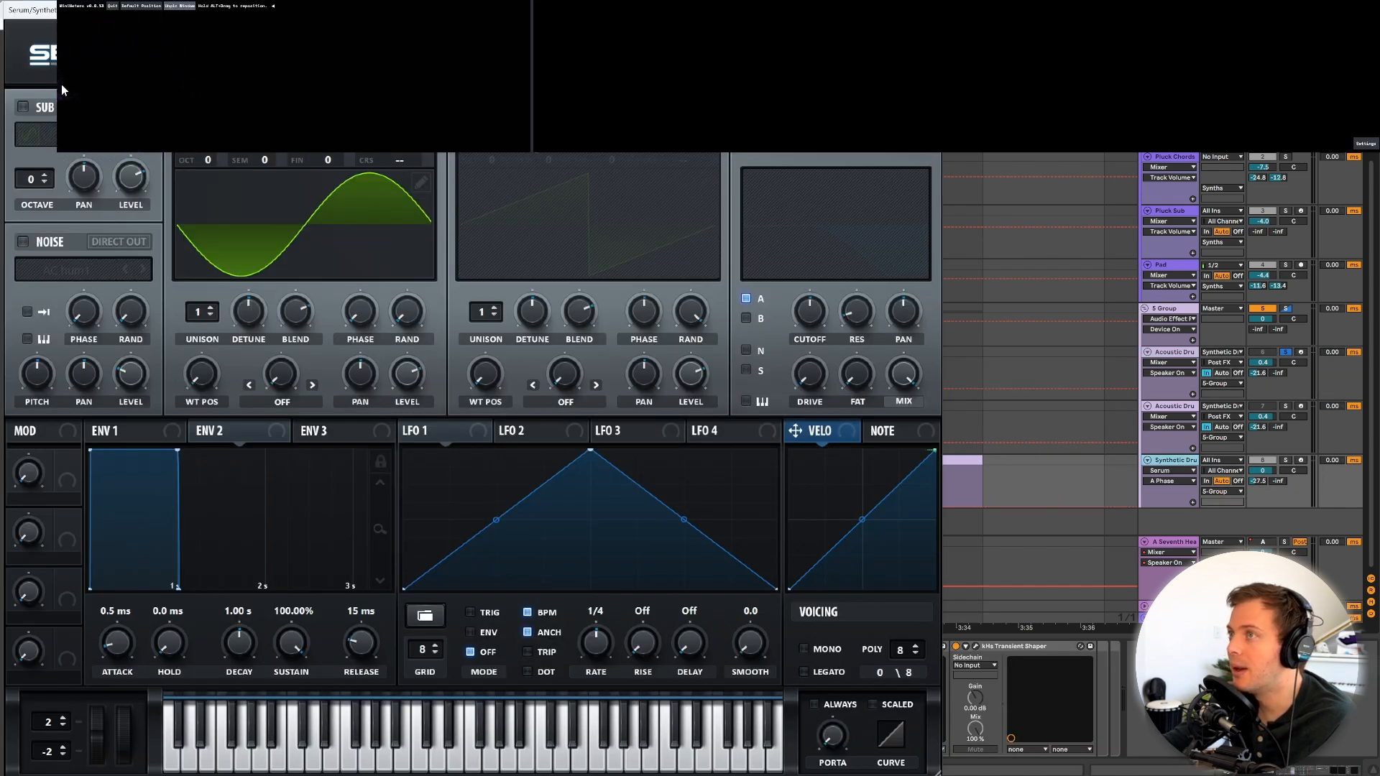
left_click_drag(60, 84, 943, 134)
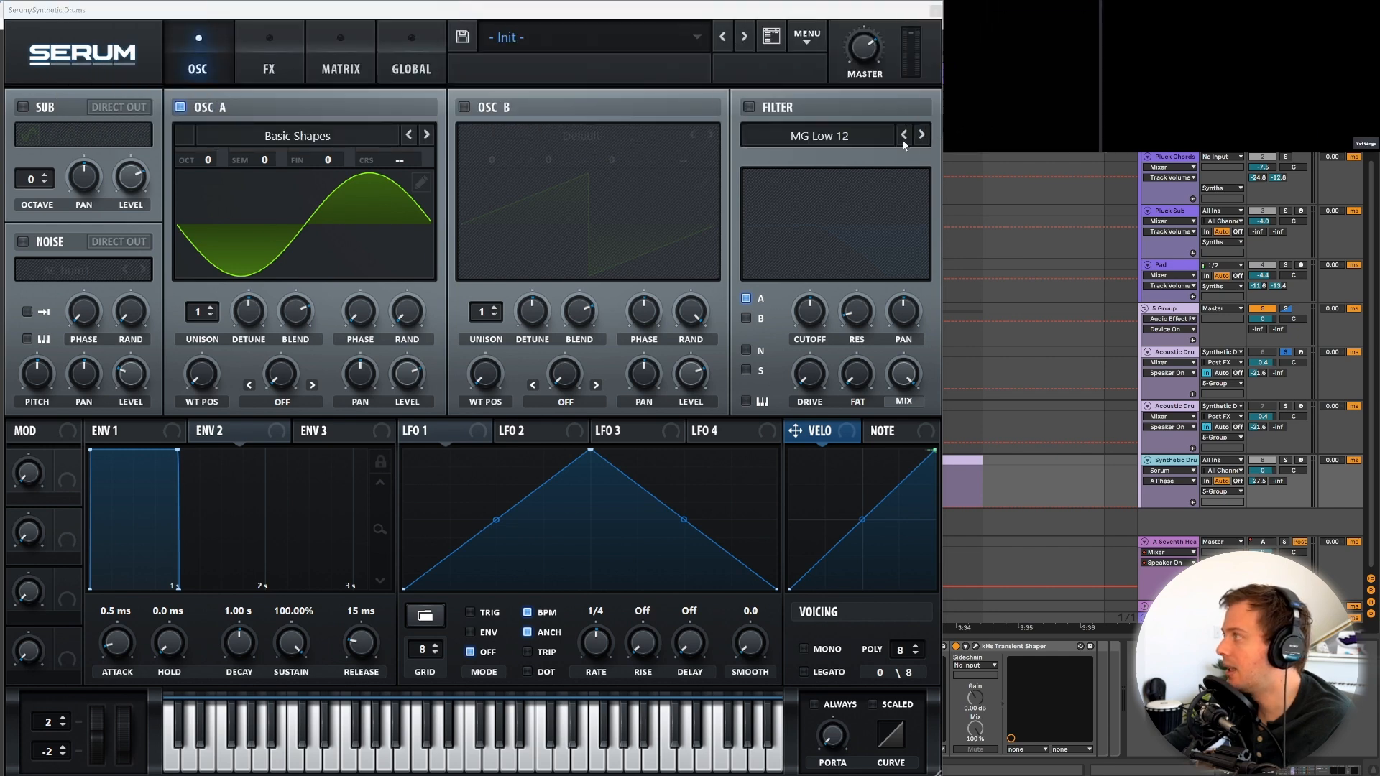
left_click(467, 107)
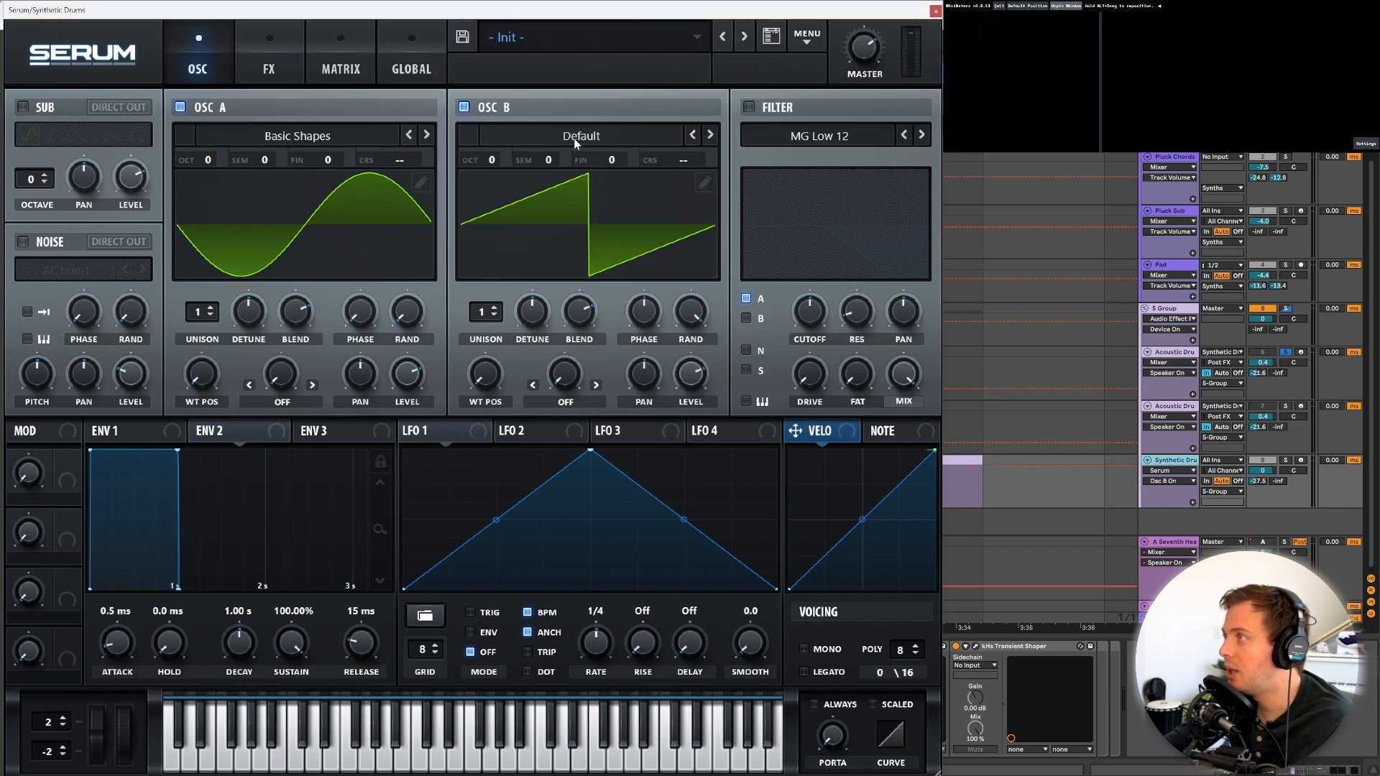
left_click(583, 136)
mouse_move(552, 155)
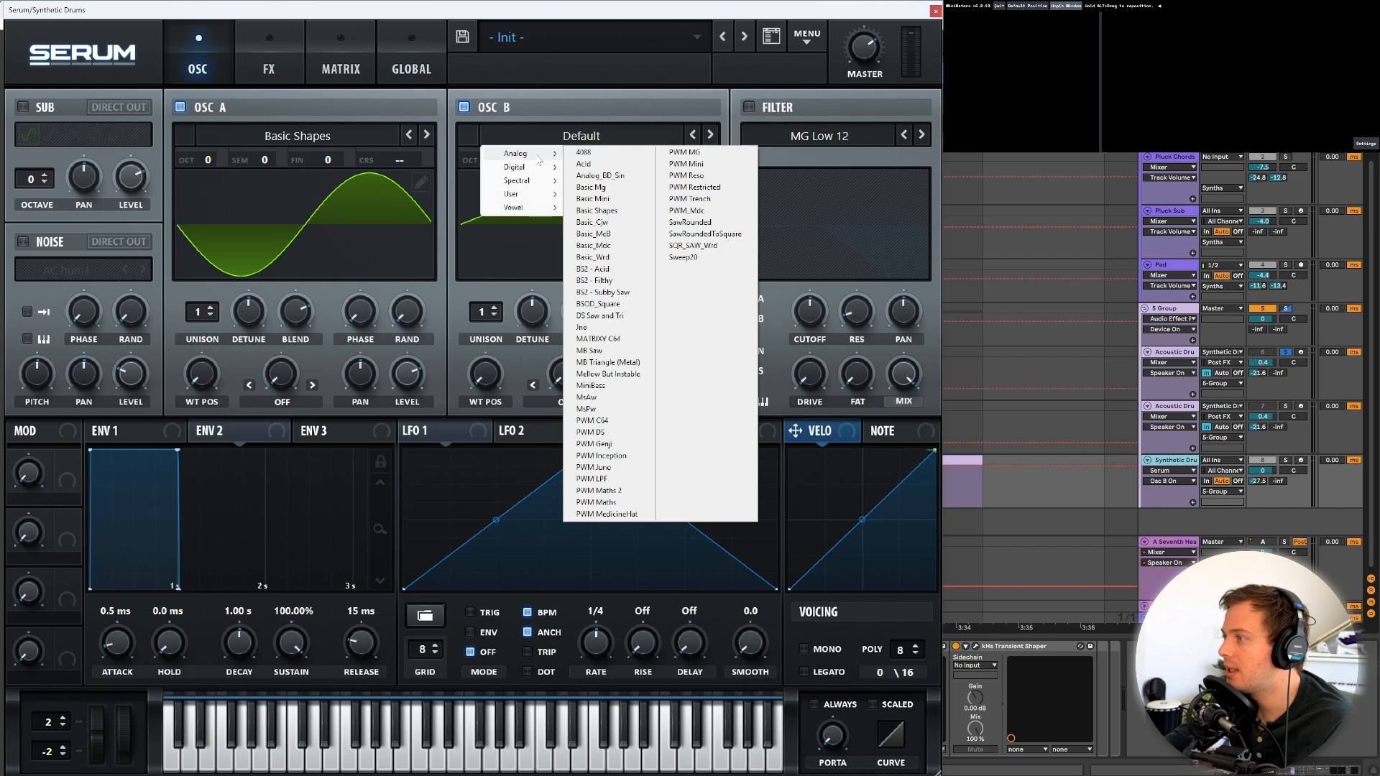
left_click(608, 209)
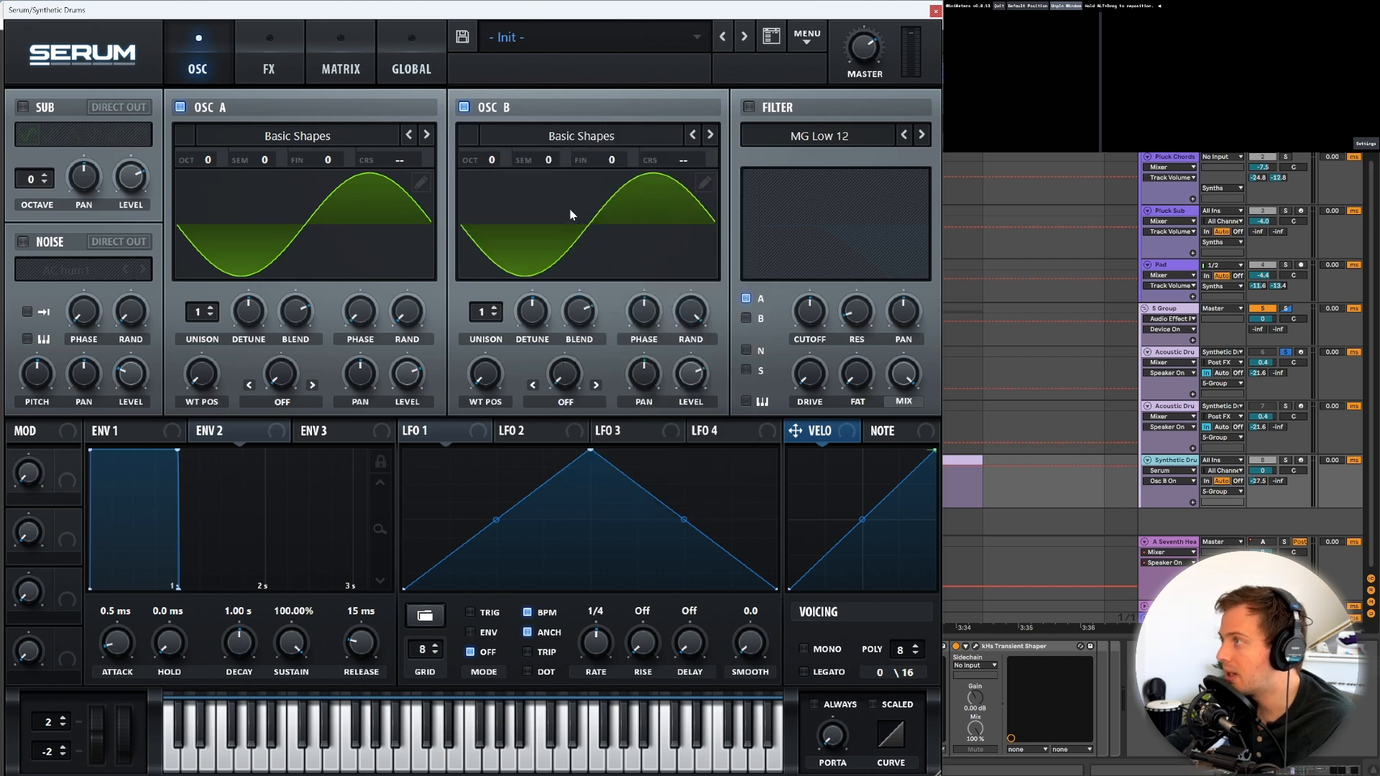
Turn down oscillator B's random phase and start phase, and tune it up 7 semitones.
left_click_drag(683, 320, 682, 373)
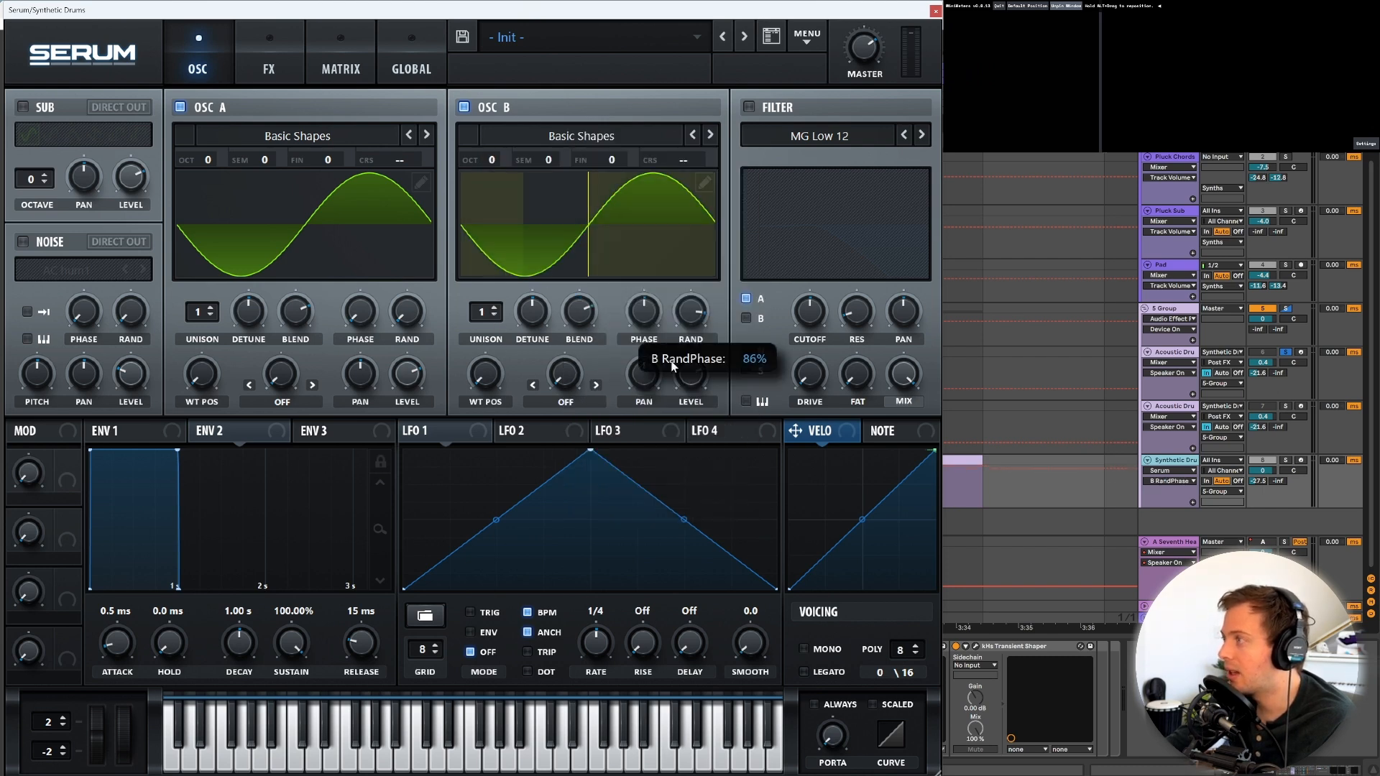
left_click_drag(644, 309, 644, 352)
left_click(549, 161)
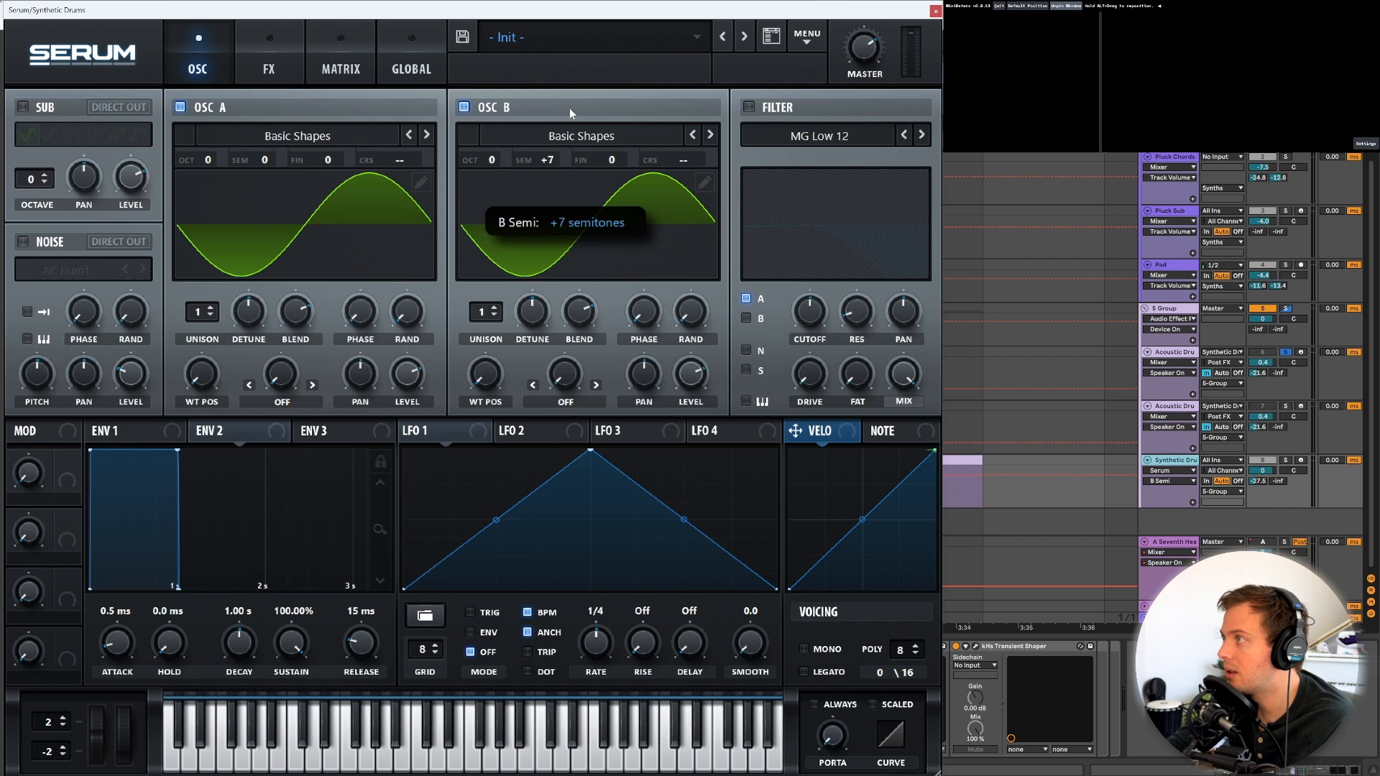
Solo the synthetic snare and the acoustic snare in turn and compare their peaks in the spectrum display.
left_click(1285, 460)
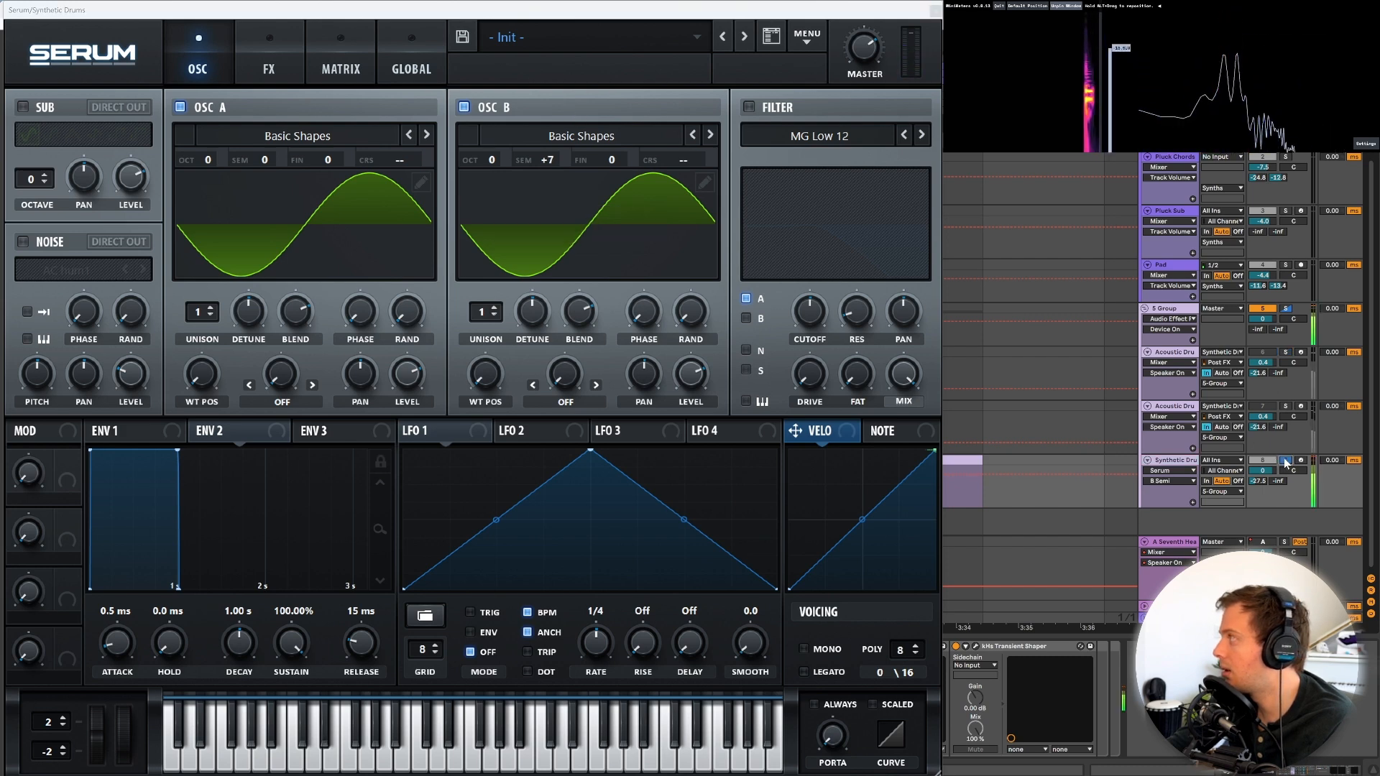
left_click(1286, 352)
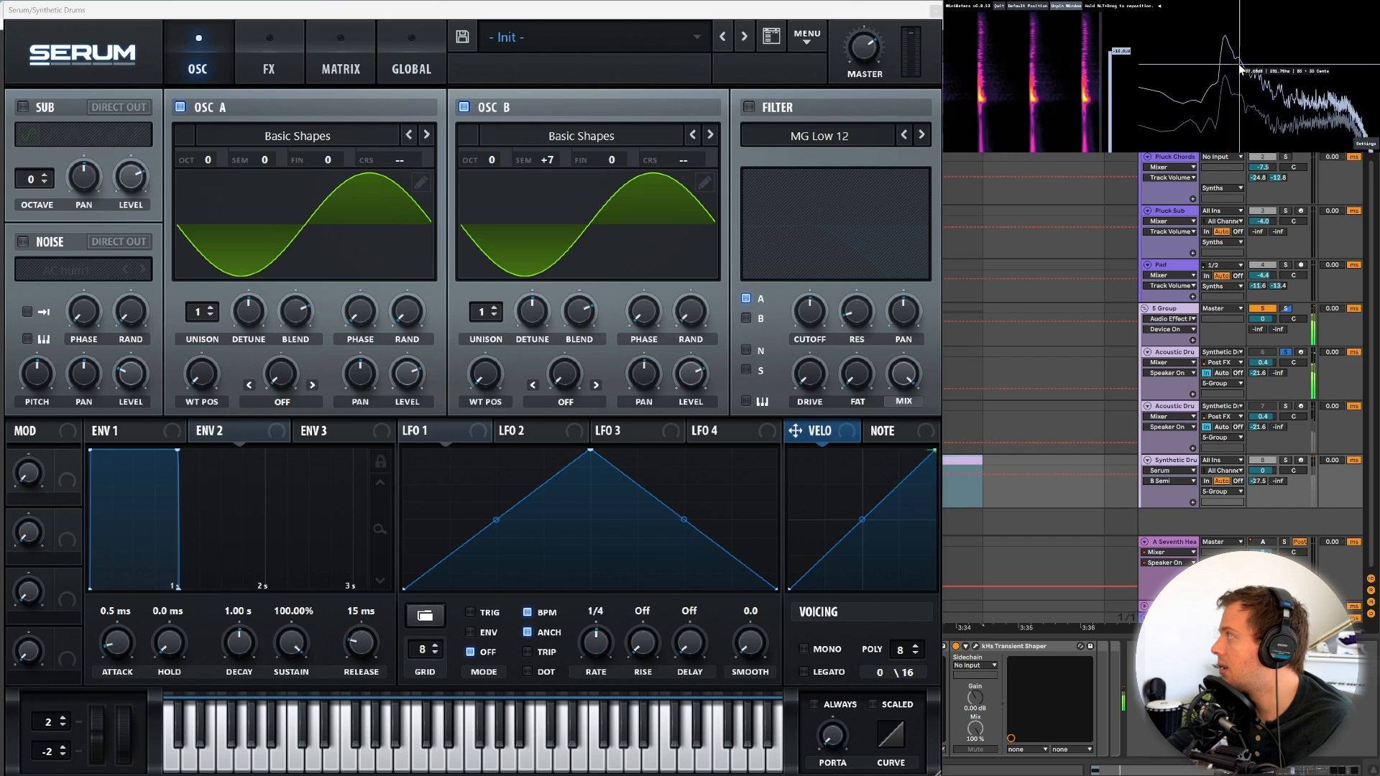
left_click(1286, 352)
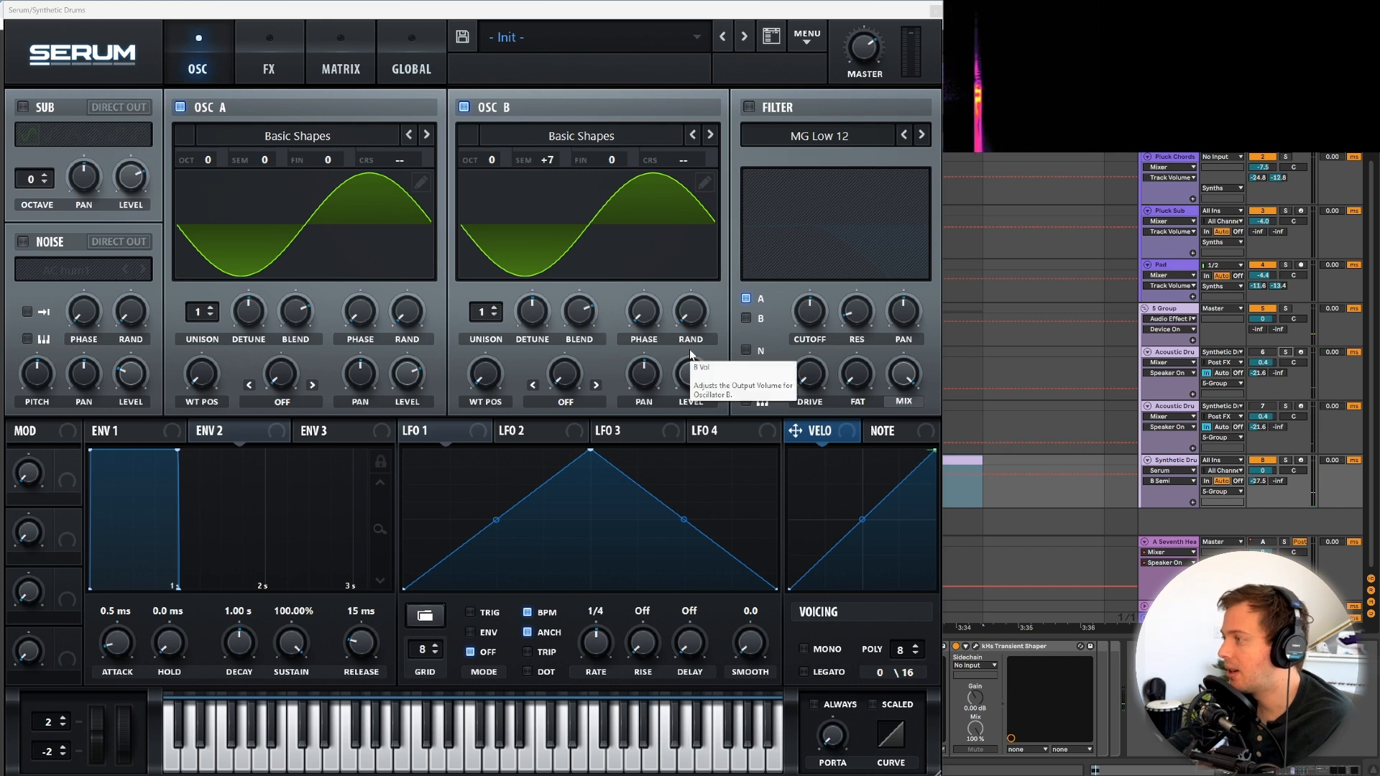
Turn down both oscillator levels and modulate oscillator A's level by 48 with a falling LFO 1 ramp in envelope mode at 4.5 Hz.
left_click(413, 375)
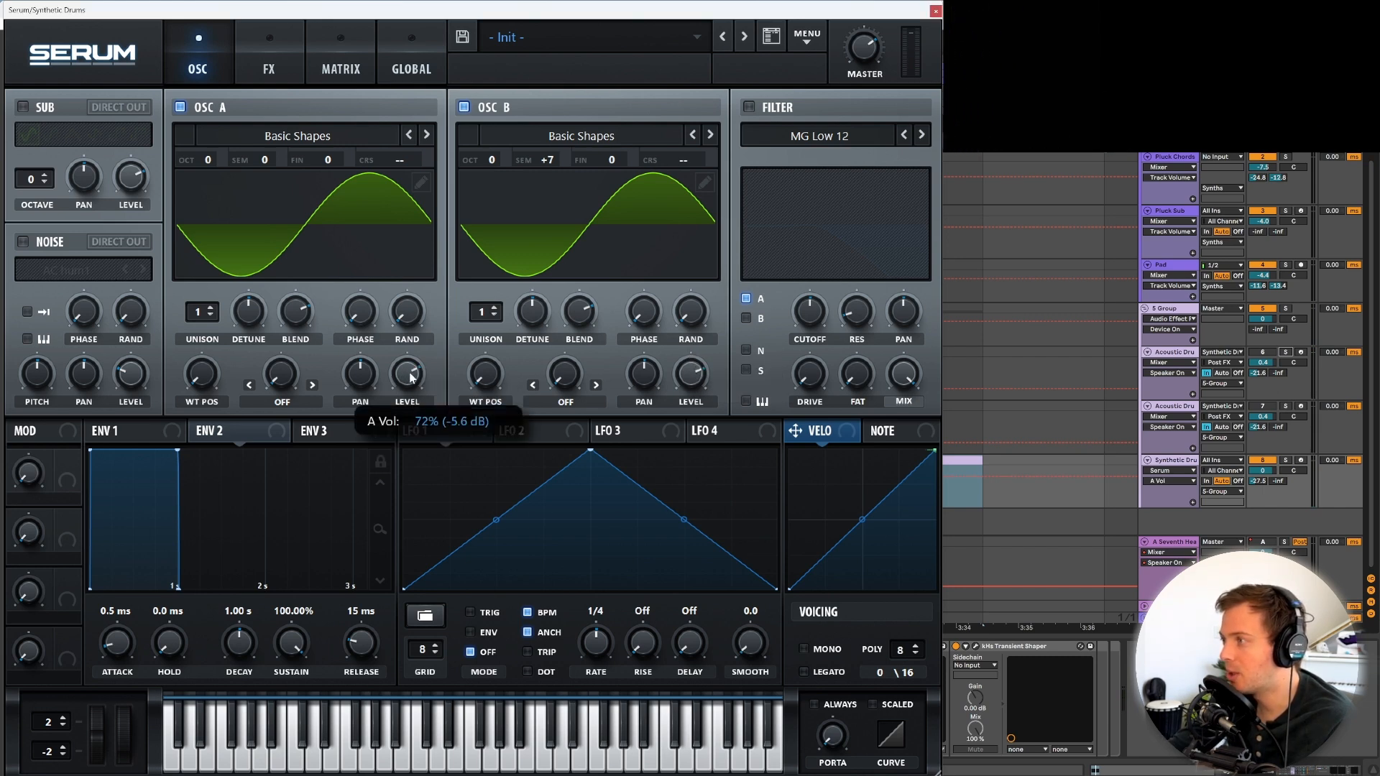
left_click(697, 378)
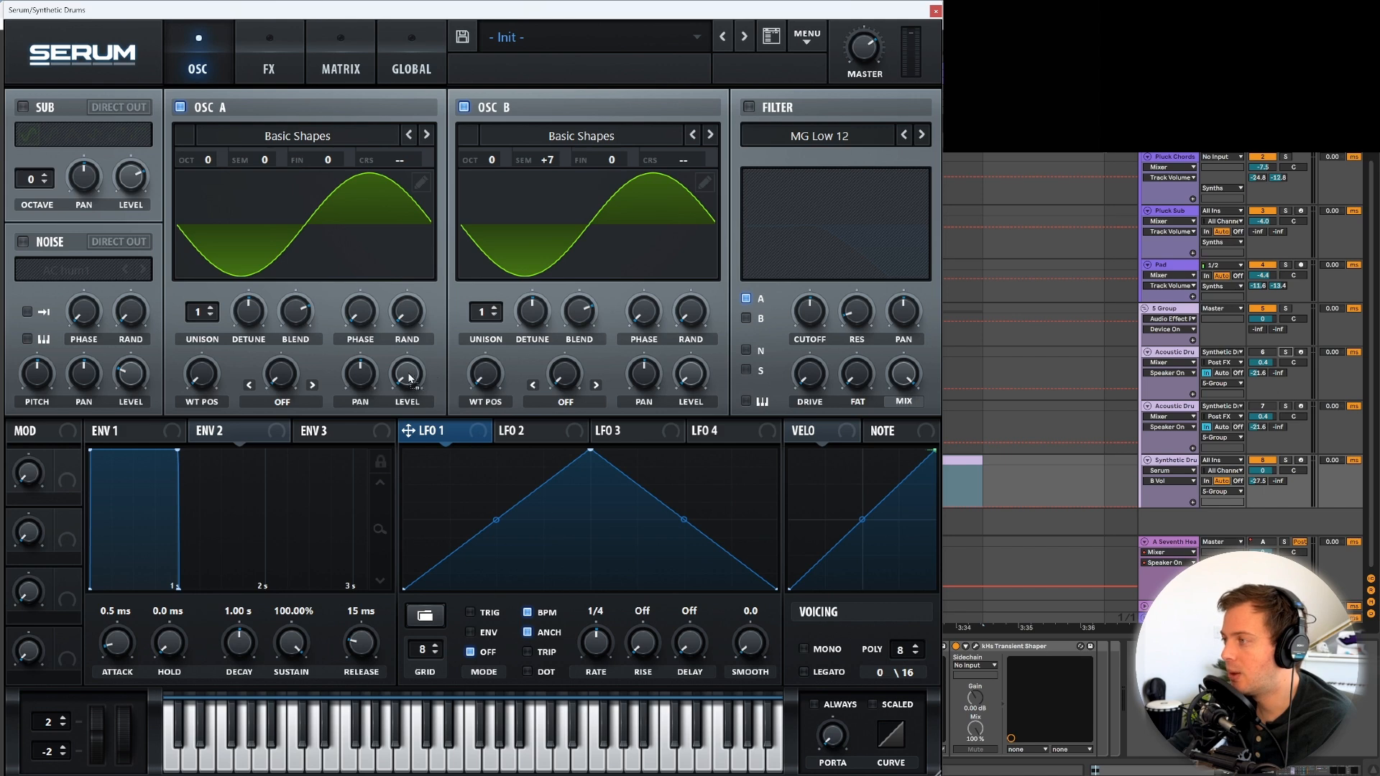
left_click_drag(593, 454, 351, 431)
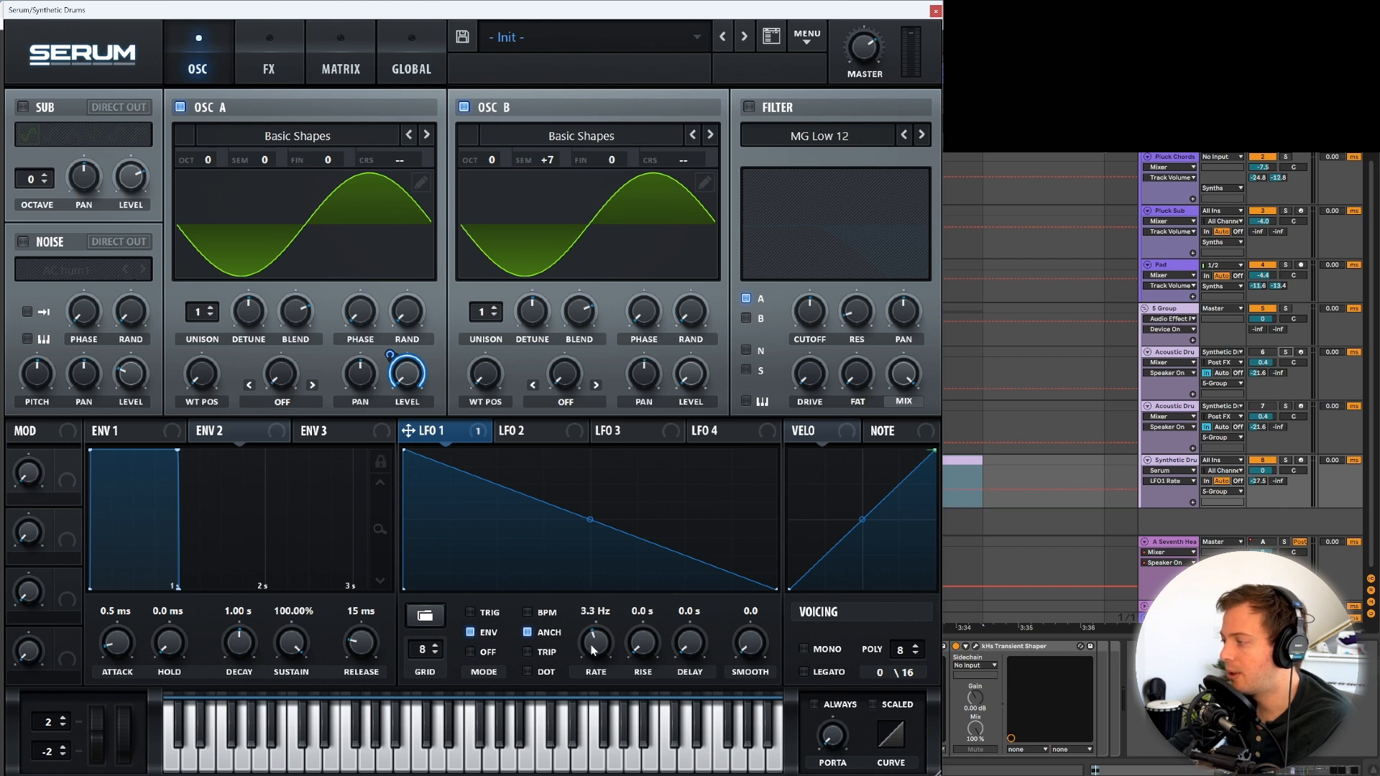
left_click(388, 374)
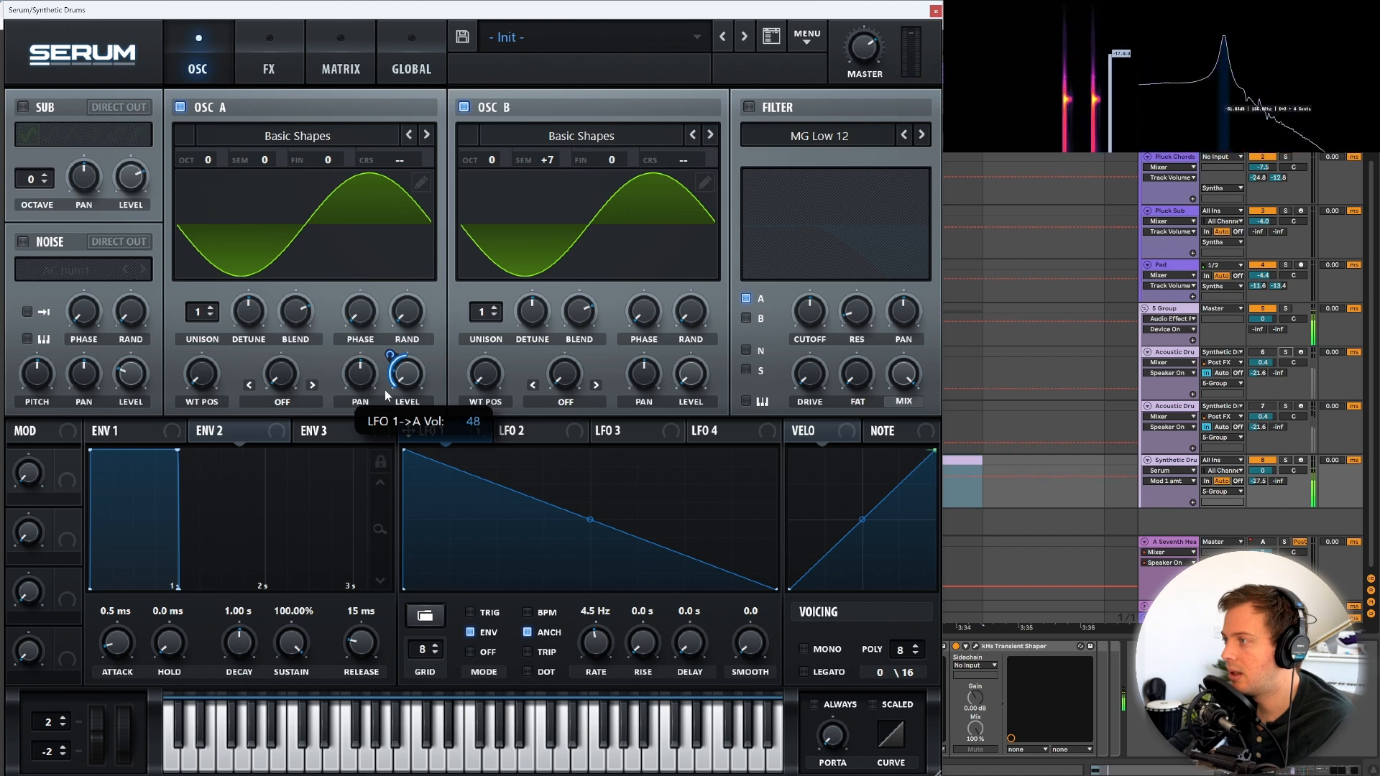
Bend LFO 1's falling ramp into a faster initial decay and compare the synthetic snare with the acoustic one.
left_click_drag(590, 519, 590, 553)
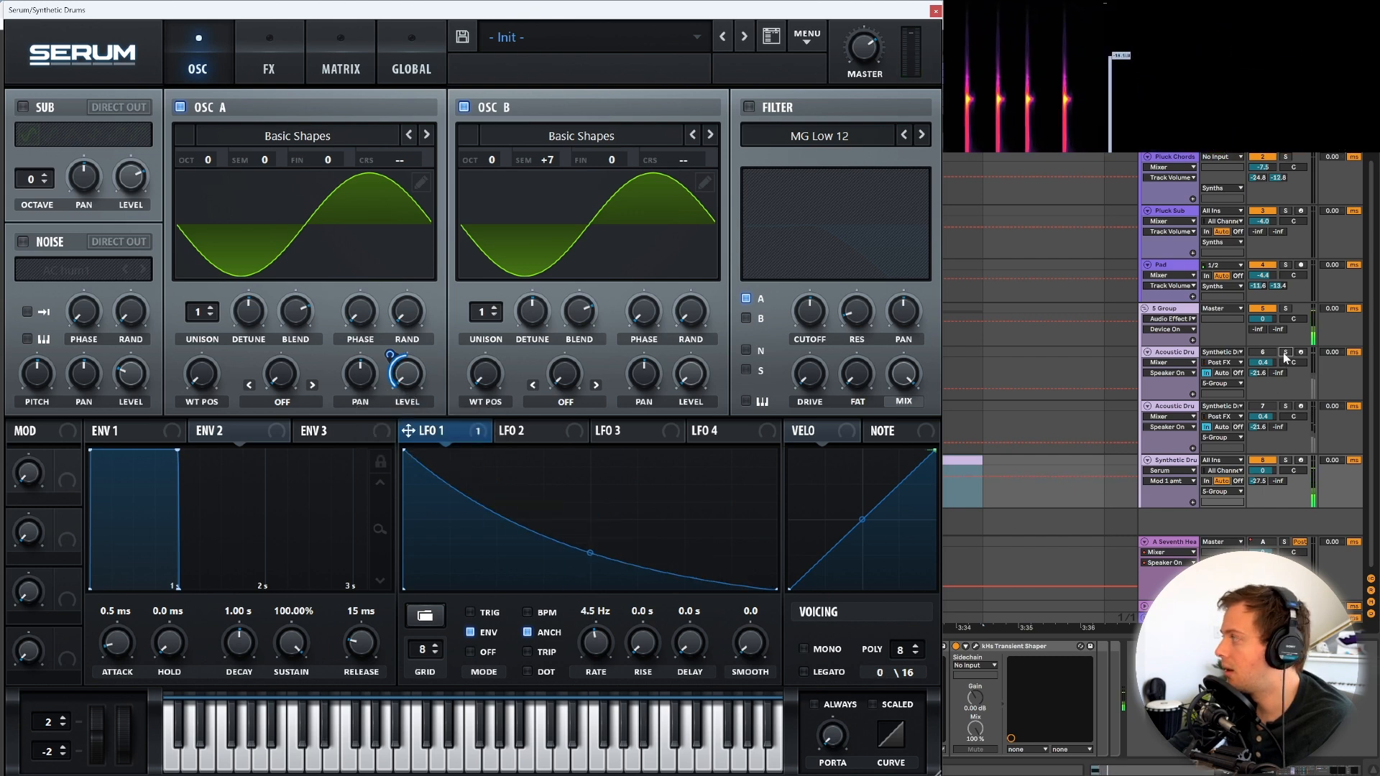
left_click(1286, 353)
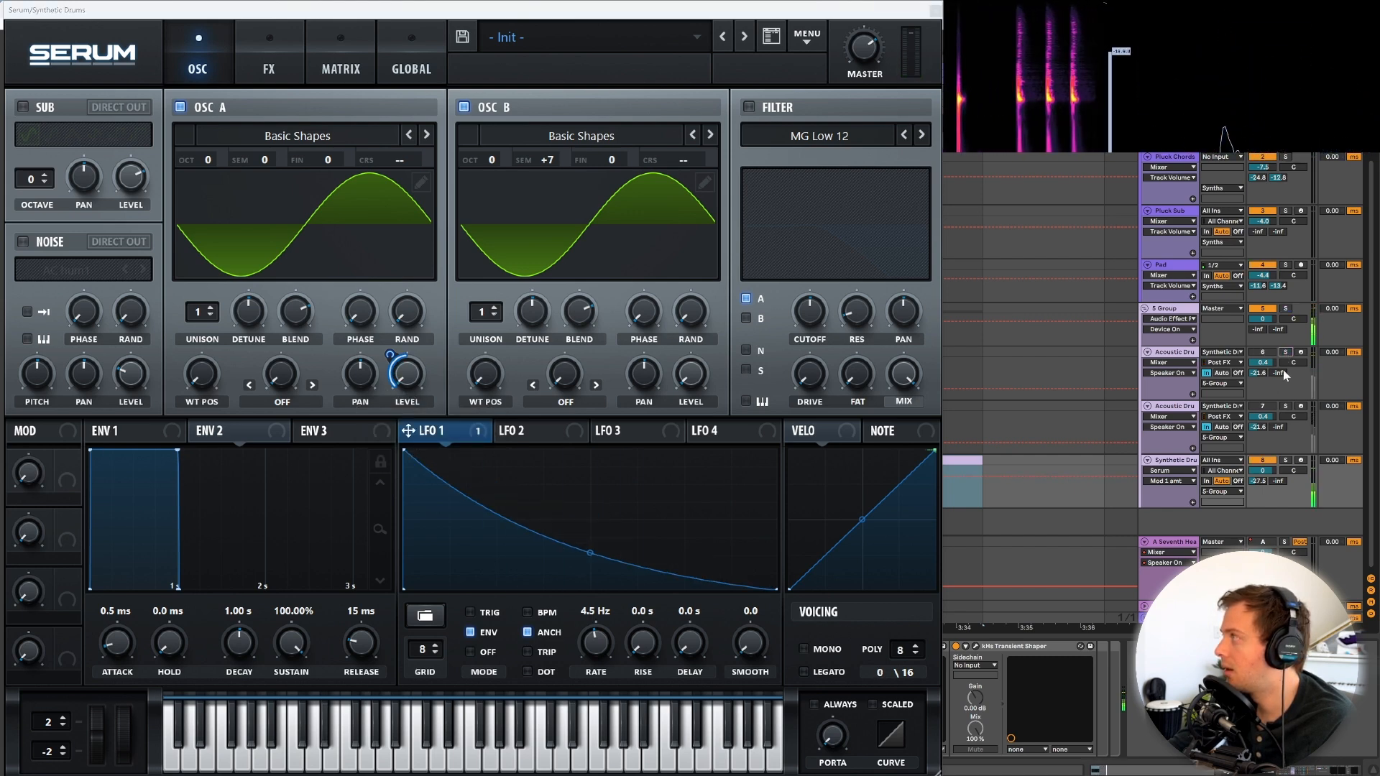
left_click(1285, 461)
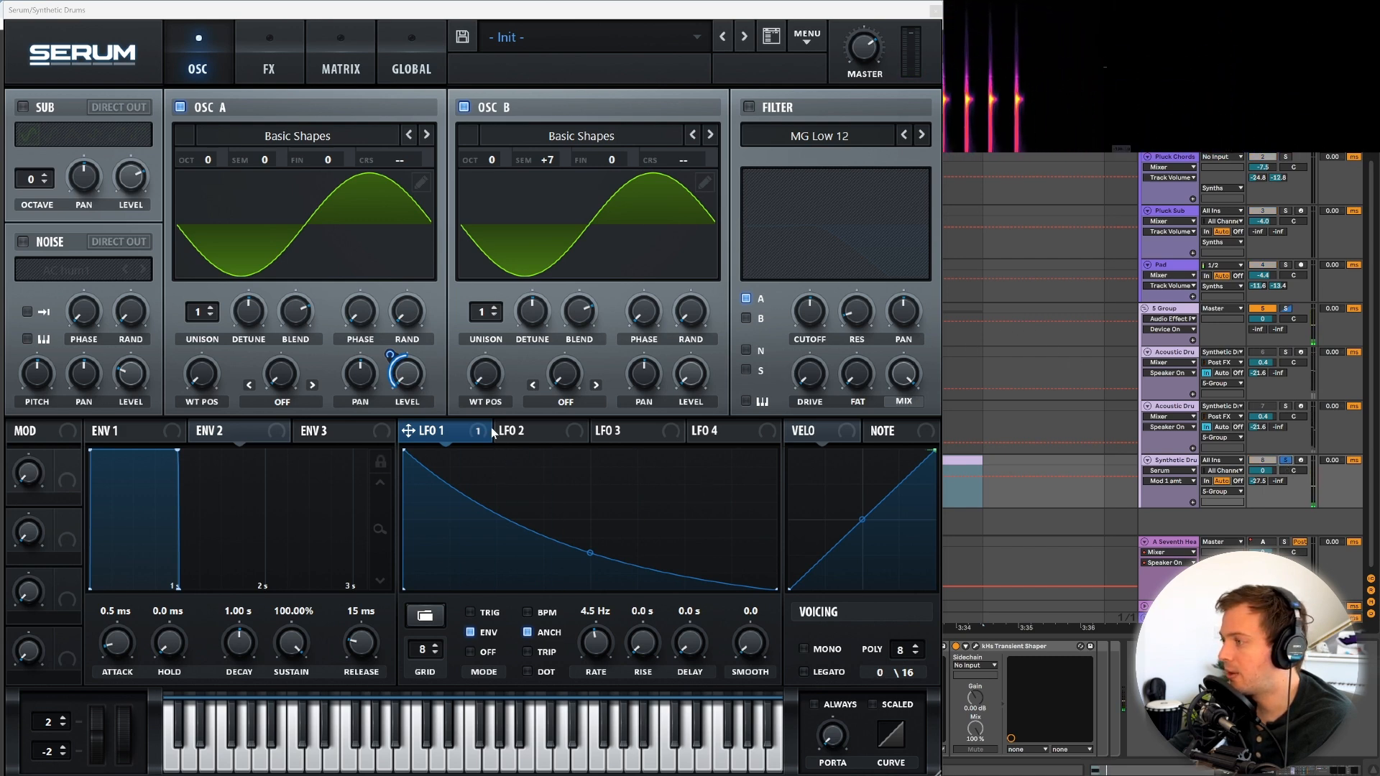
Shape LFO 2 as a falling, downward-bent curve and assign it to oscillator B's level at a reduced amount.
left_click(573, 438)
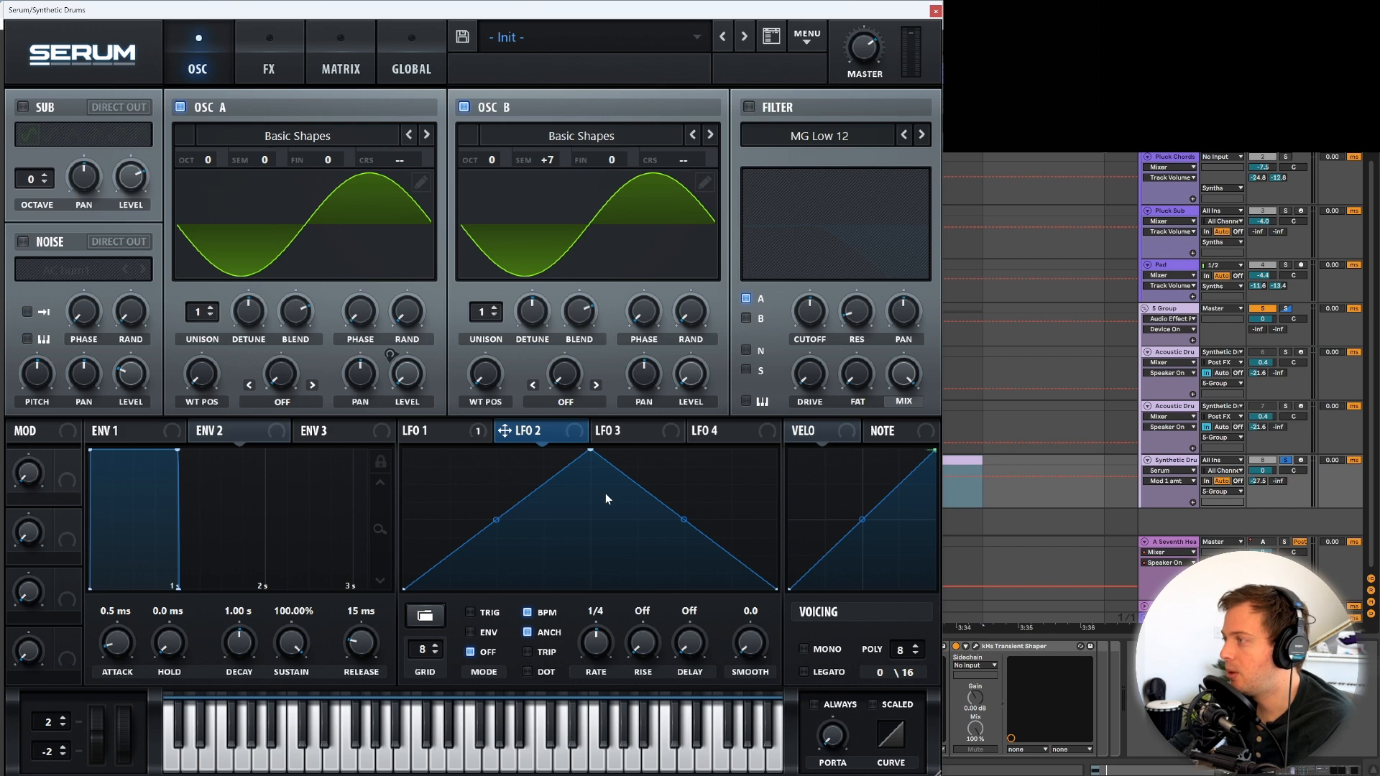
left_click_drag(592, 451, 405, 451)
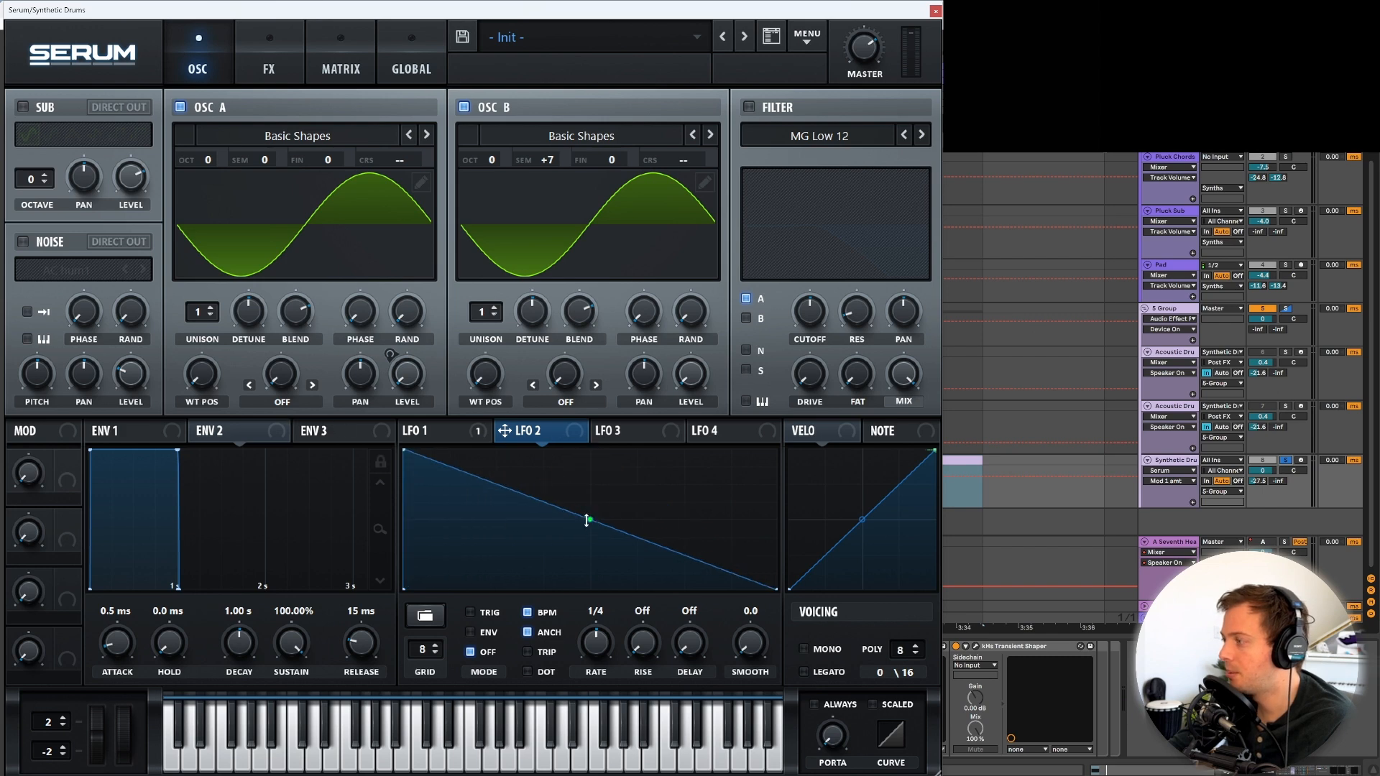
left_click_drag(587, 519, 579, 524)
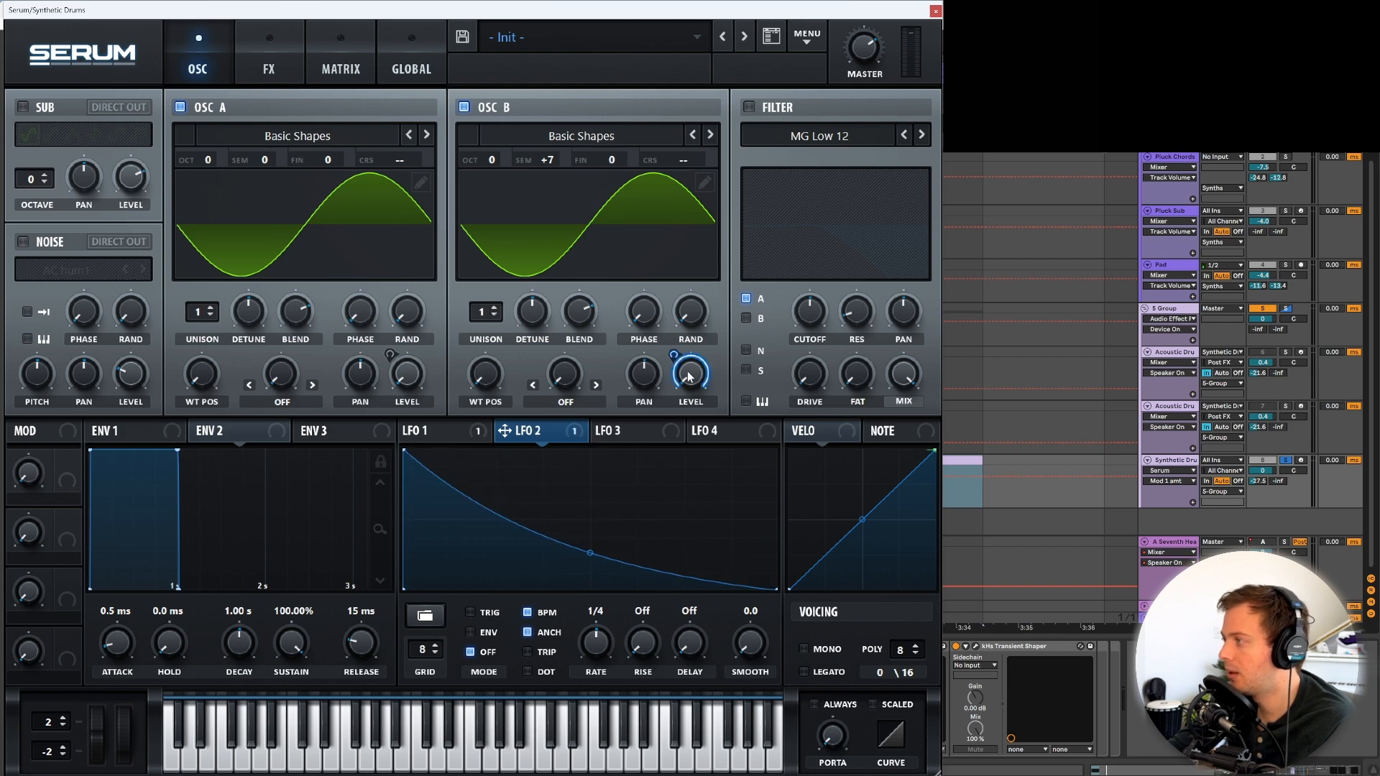
left_click_drag(673, 355, 675, 408)
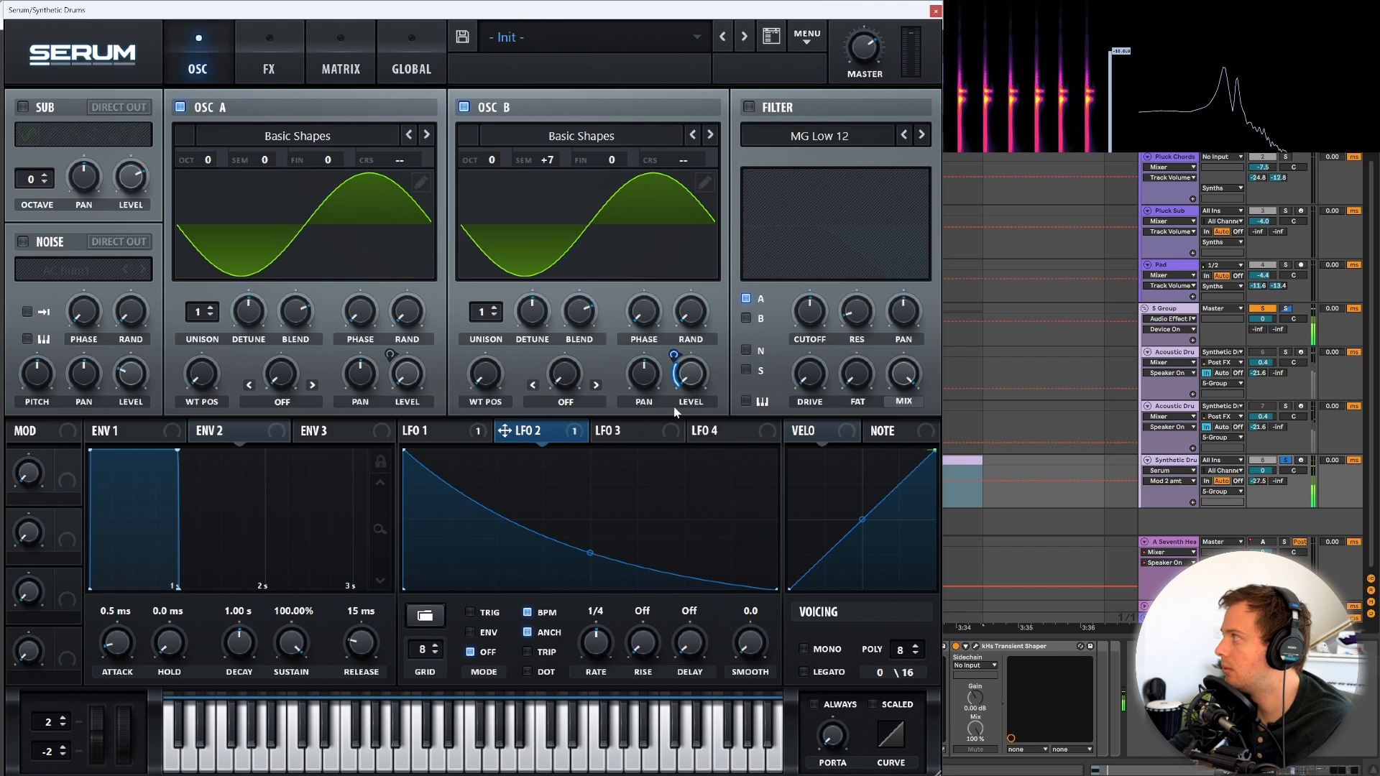
Turn off LFO 2's tempo sync, set it to envelope mode at 9.0 Hz and audition the synthetic snare.
left_click(524, 612)
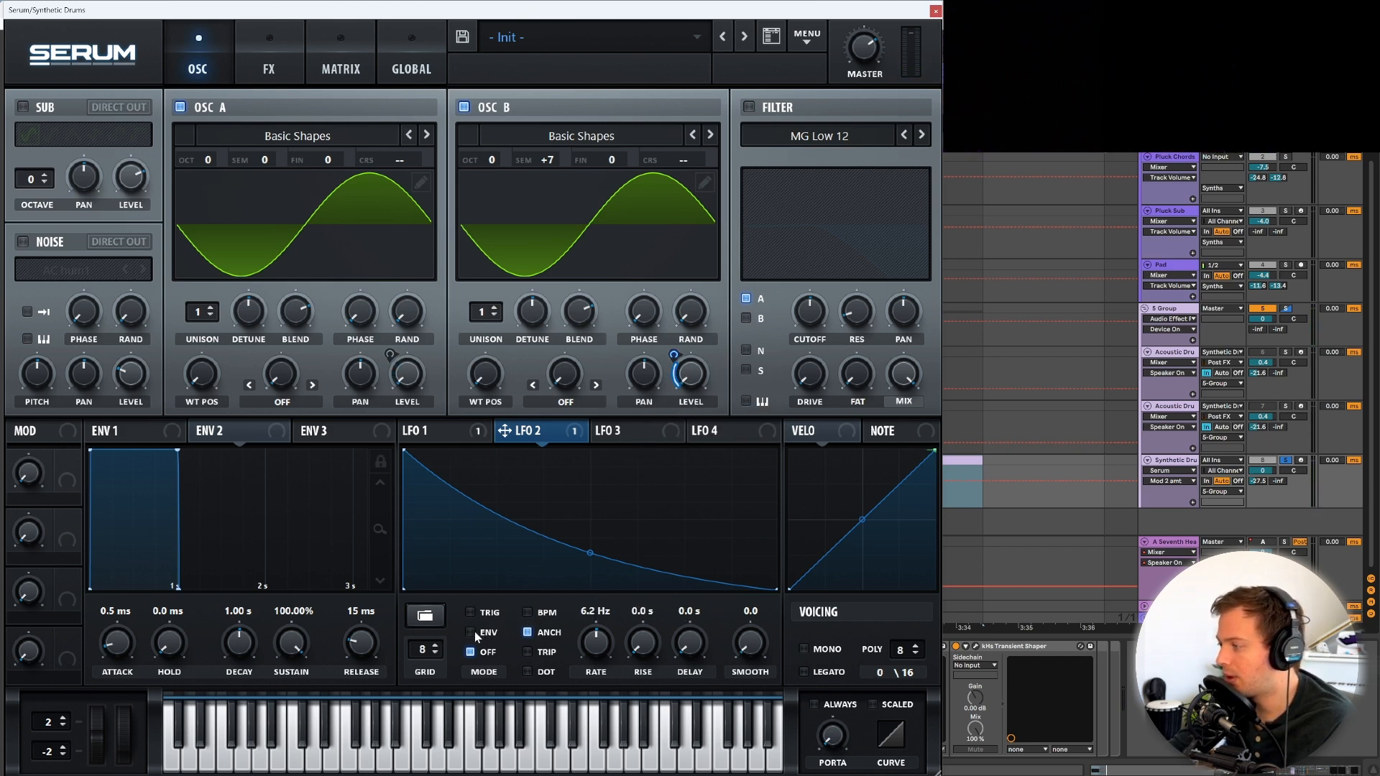
left_click_drag(588, 639, 597, 638)
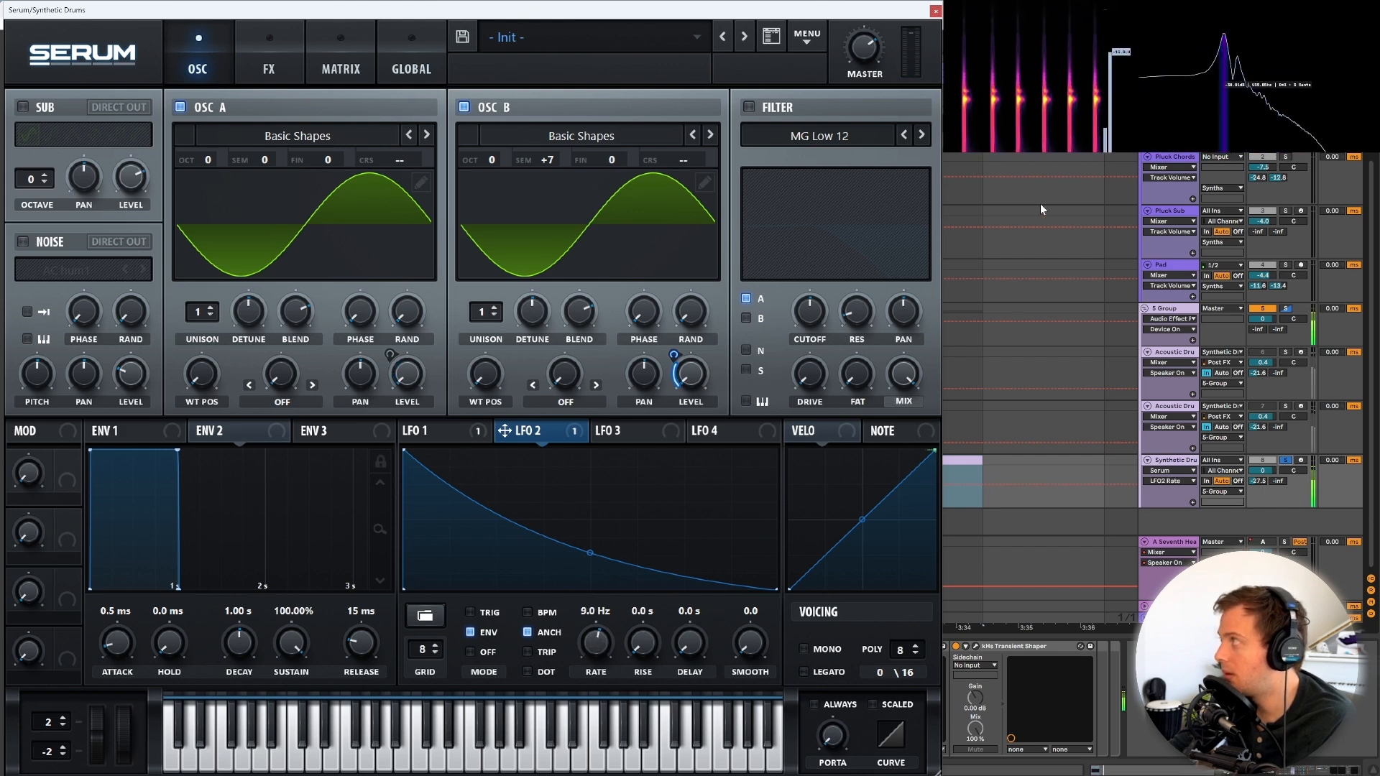
key("space")
Play the soloed acoustic snare and compare its spectrogram with that of the synthetic snare.
left_click(1067, 95)
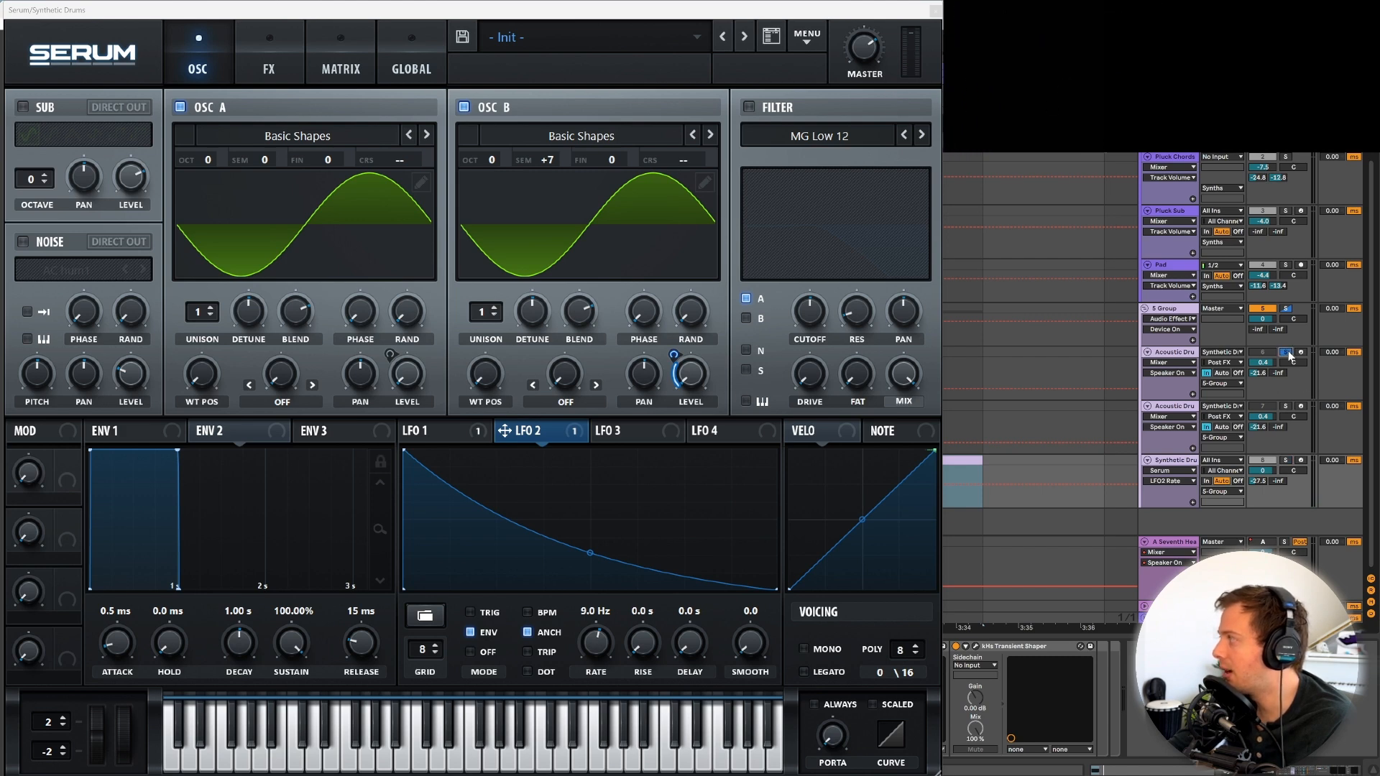
key("space")
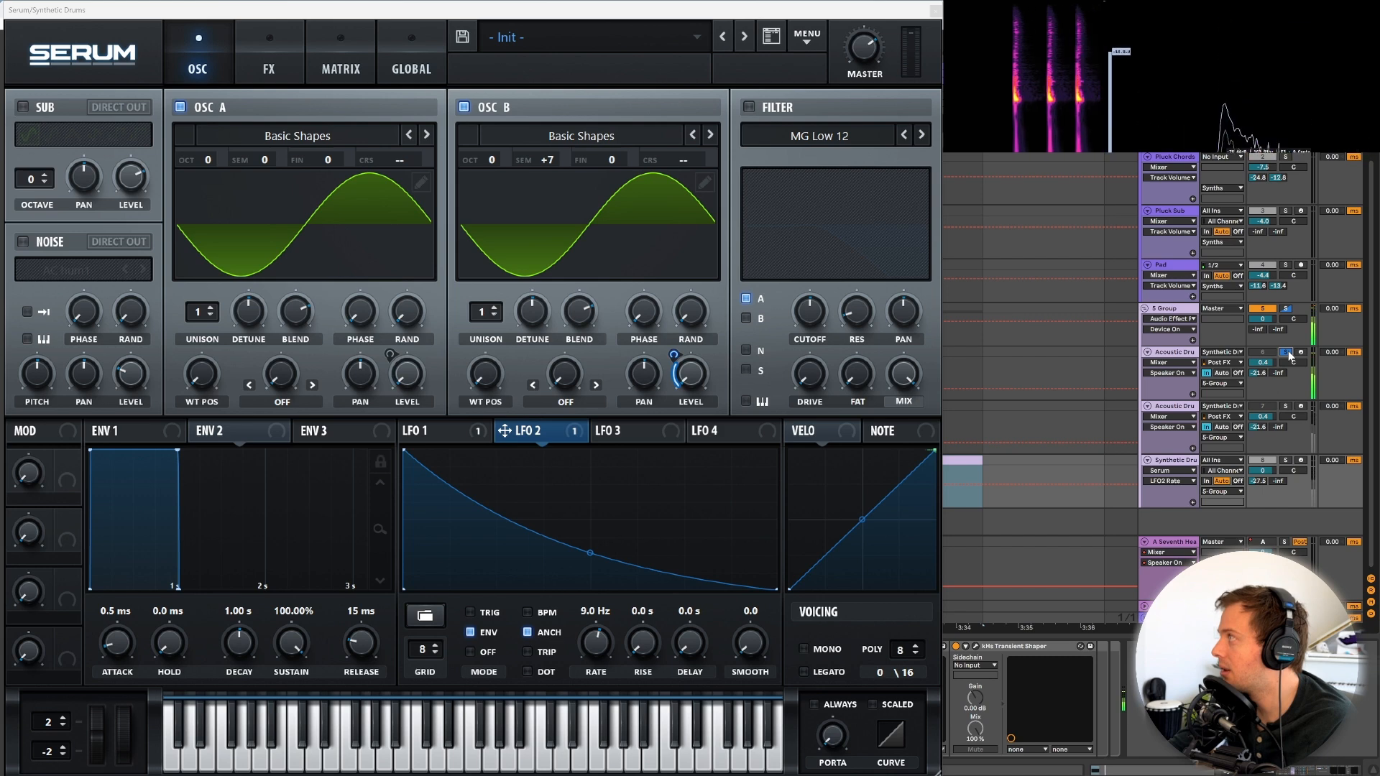
key("space")
mouse_move(1062, 102)
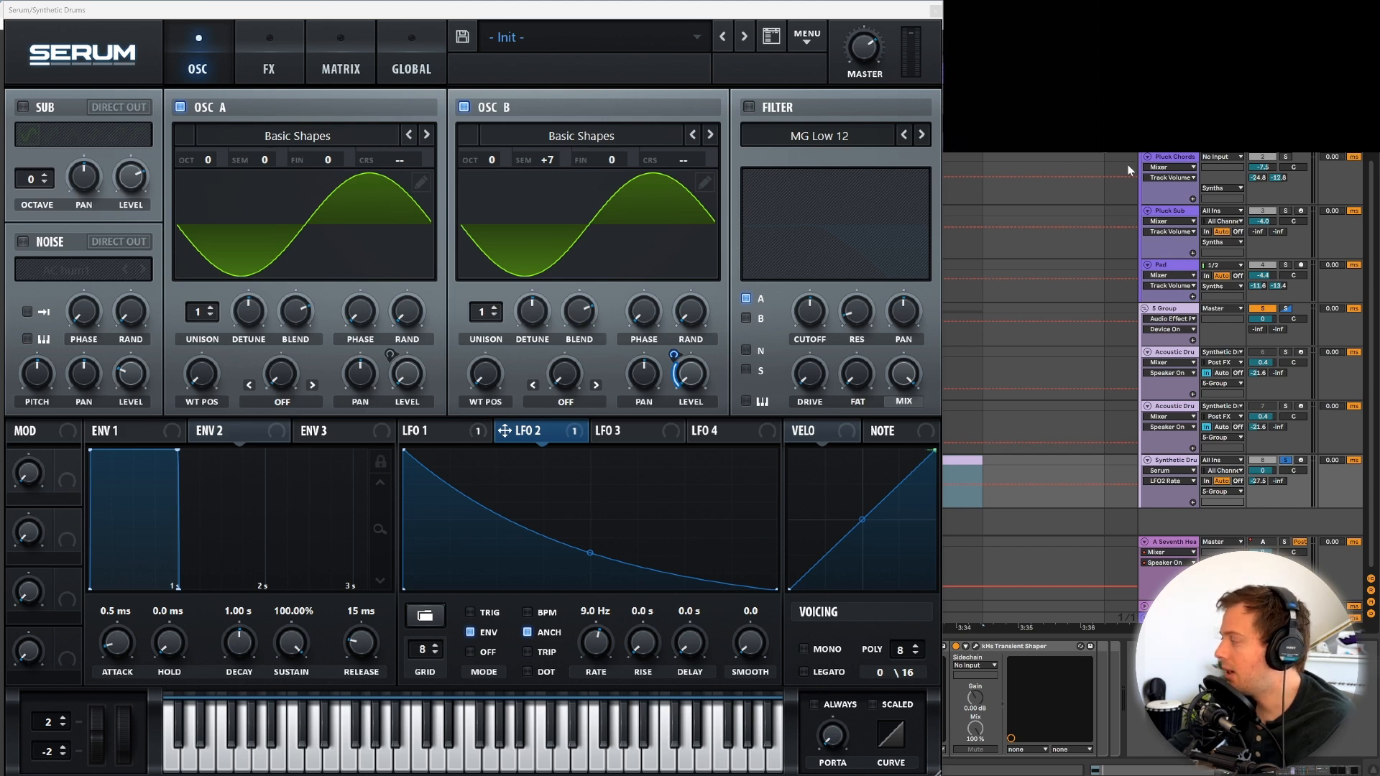
Solo and repeatedly replay the acoustic snare with the analyzer at full width to examine its higher overtones.
left_click(1286, 352)
key("space")
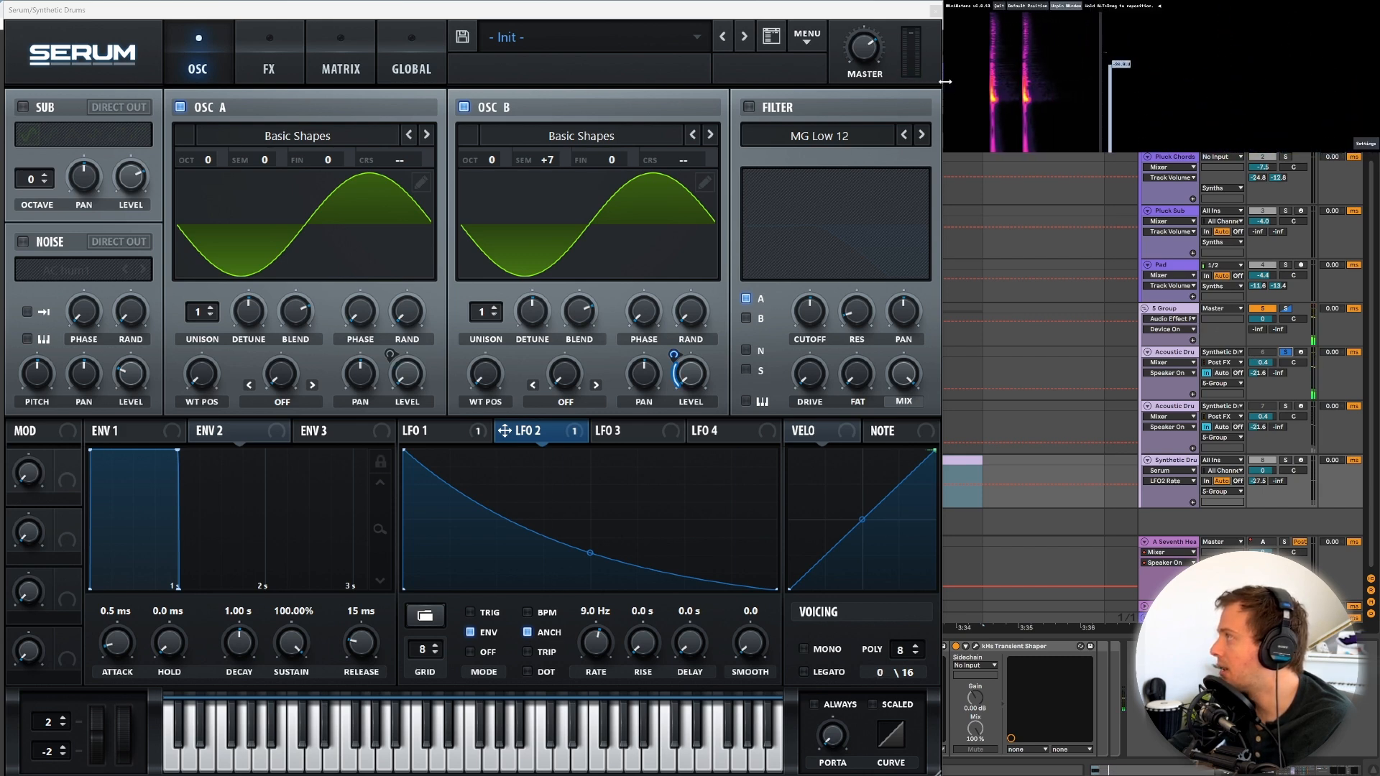
left_click_drag(943, 98, 0, 98)
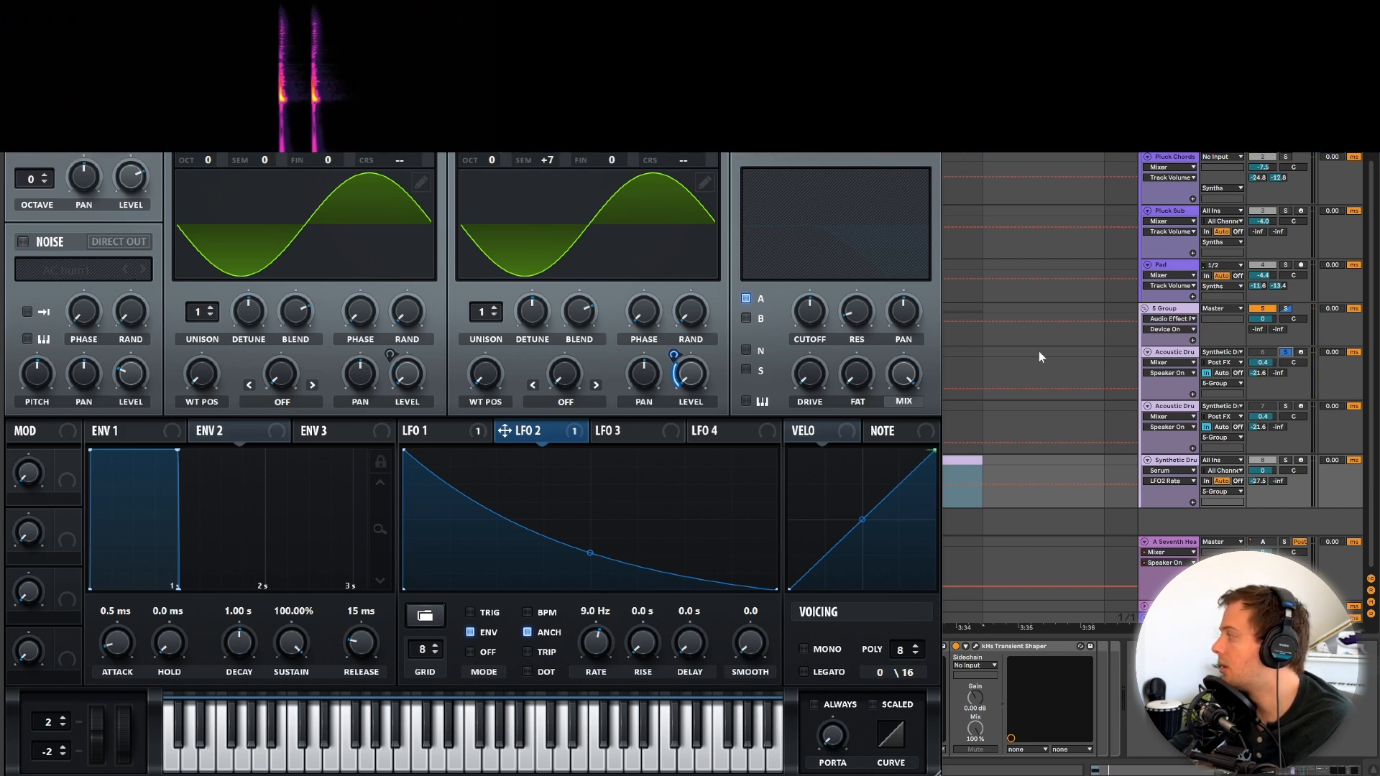
left_click(1183, 352)
key("space")
key("space")
key("space")
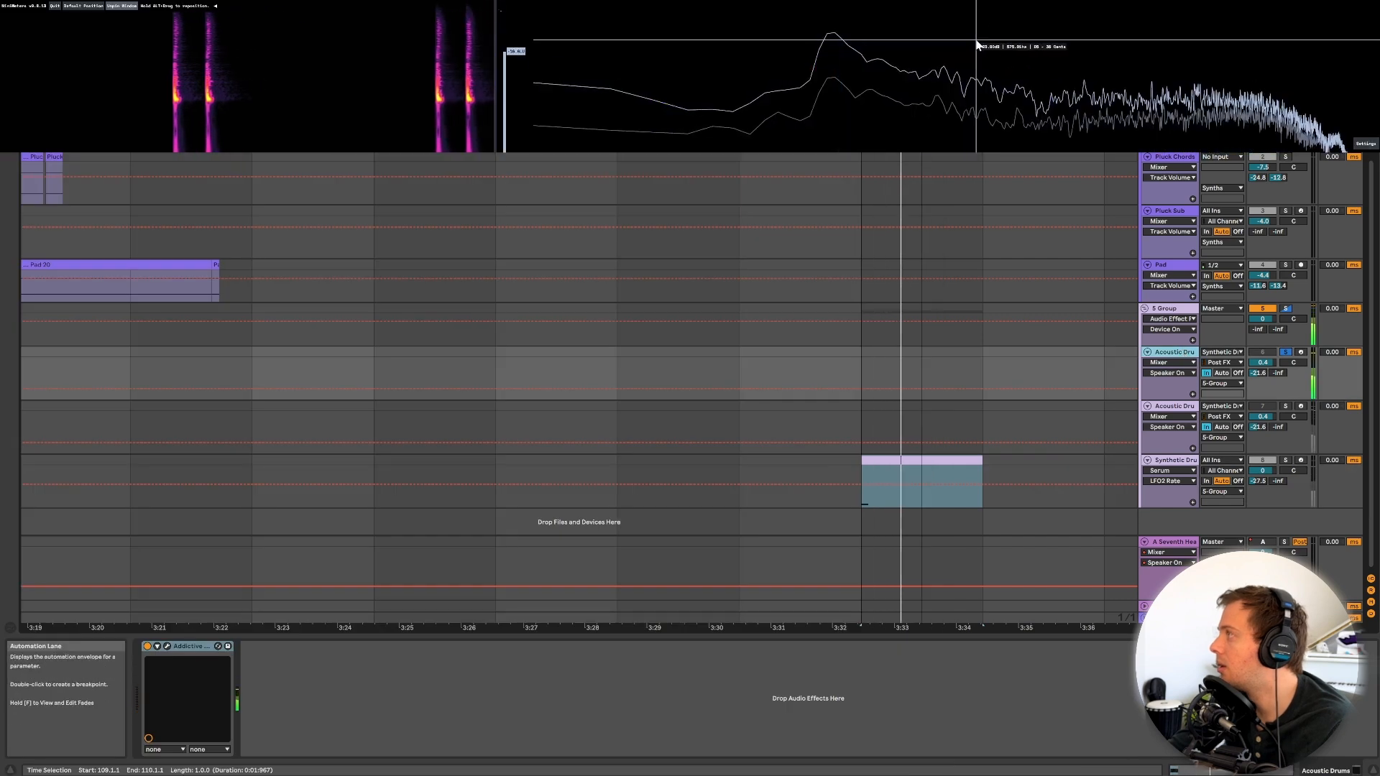
key("space")
key("space")
key("space")
key("space")
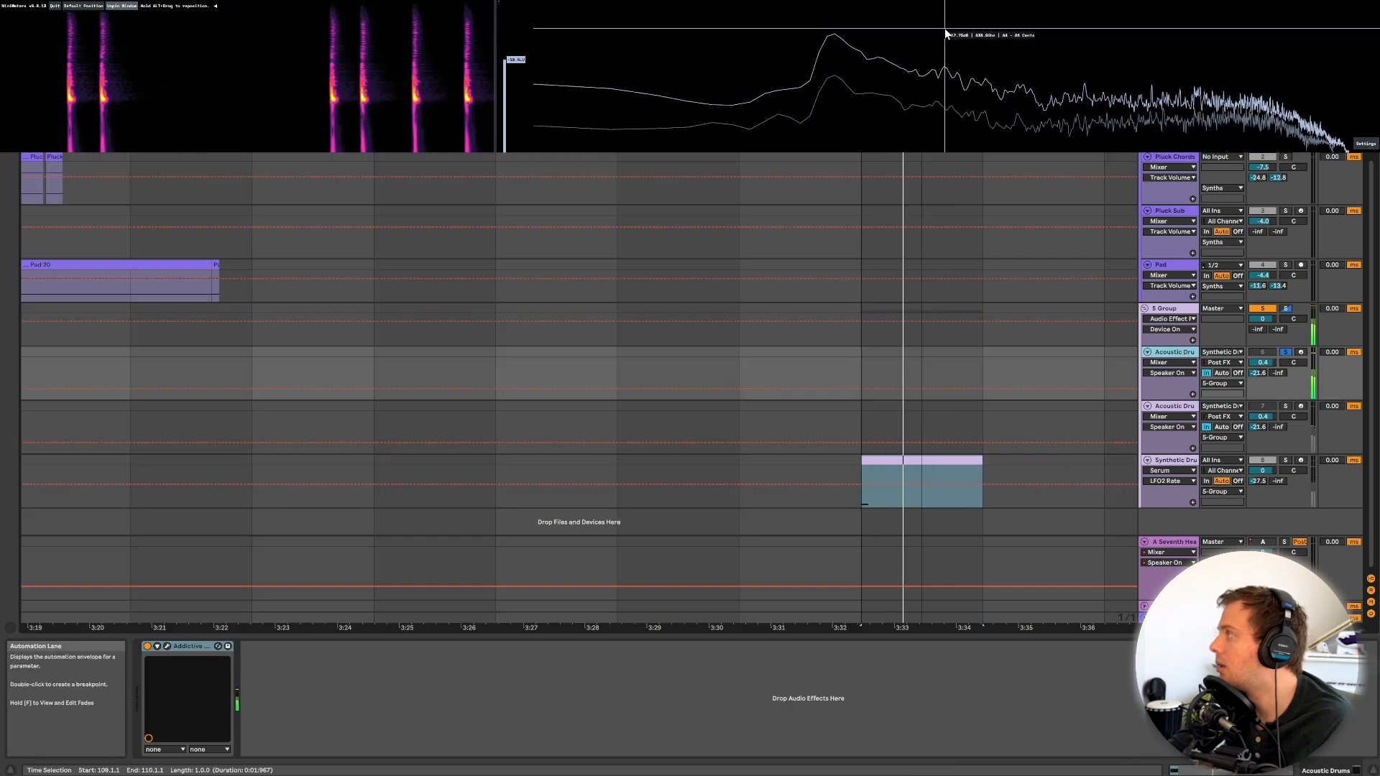
Keep replaying the acoustic snare and read the frequencies of its overtone peaks on the spectrum analyzer.
key("space")
key("space")
key("space")
key("space")
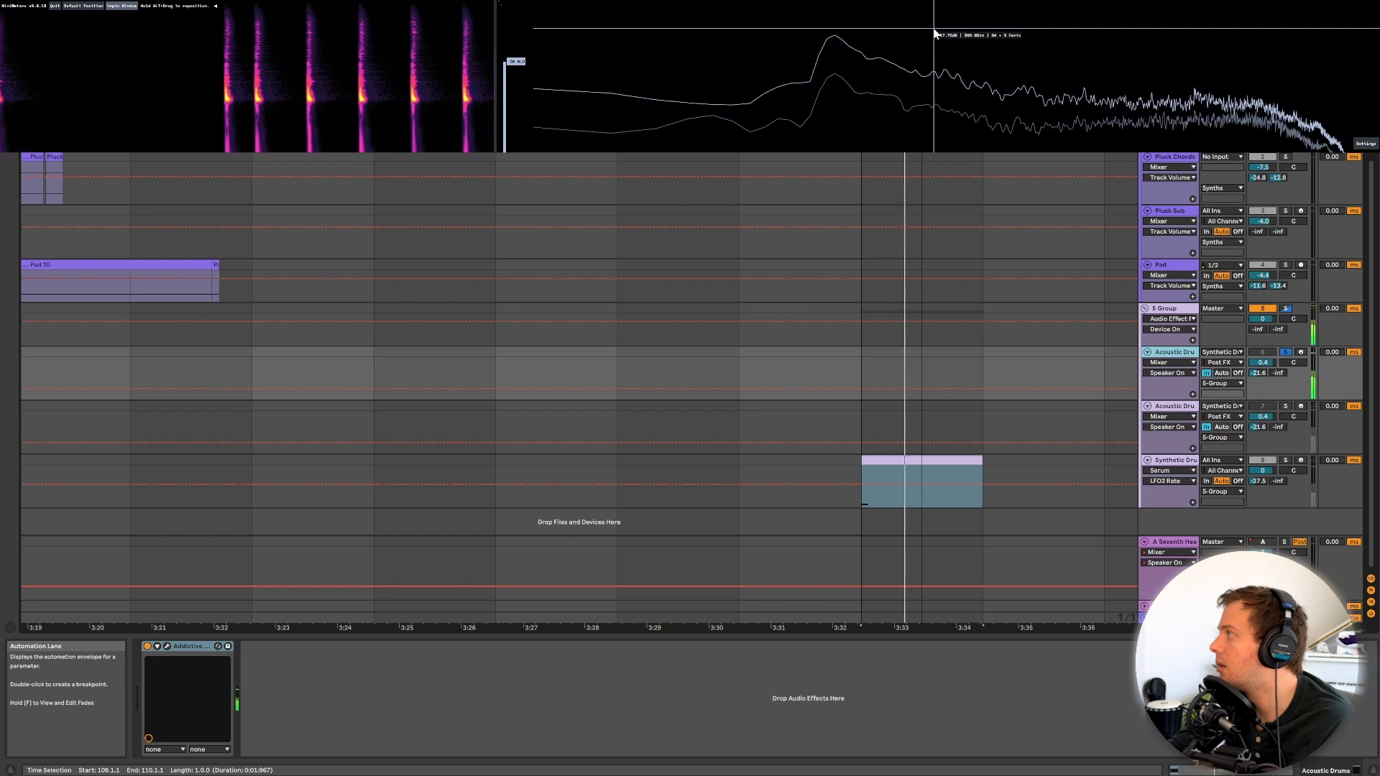
key("space")
key("space")
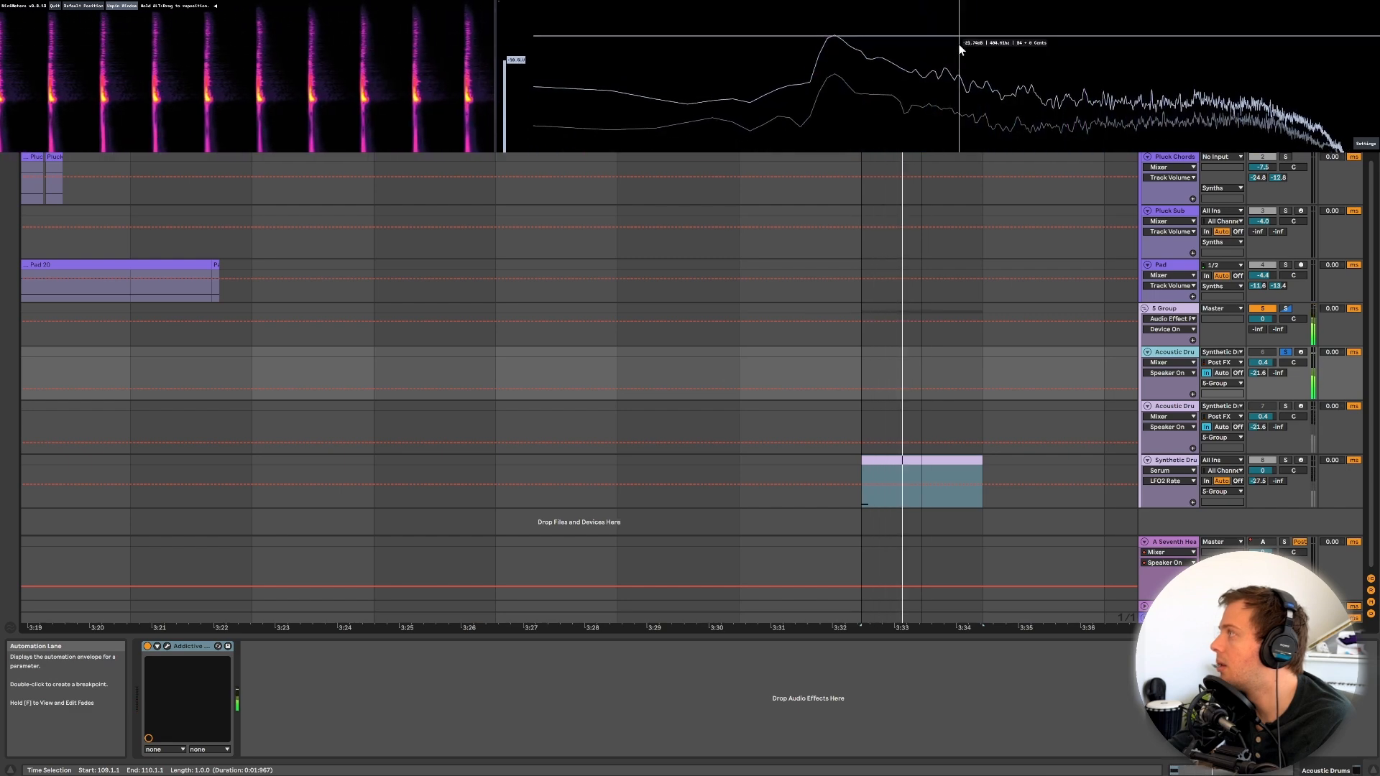
key("space")
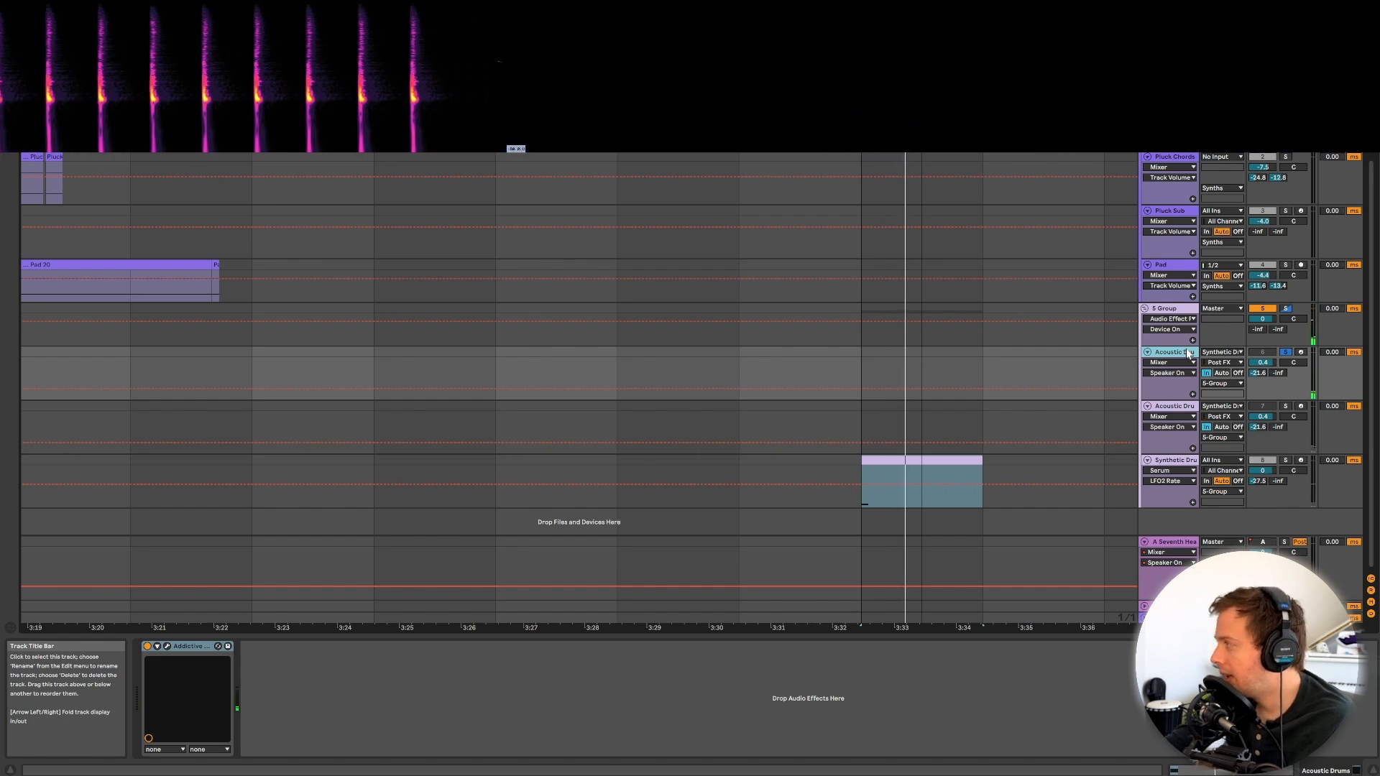
Open Serum on the Synthetic Drums track, narrow the analyzer window to uncover it, and open oscillator B's wavetable editor.
left_click(1176, 483)
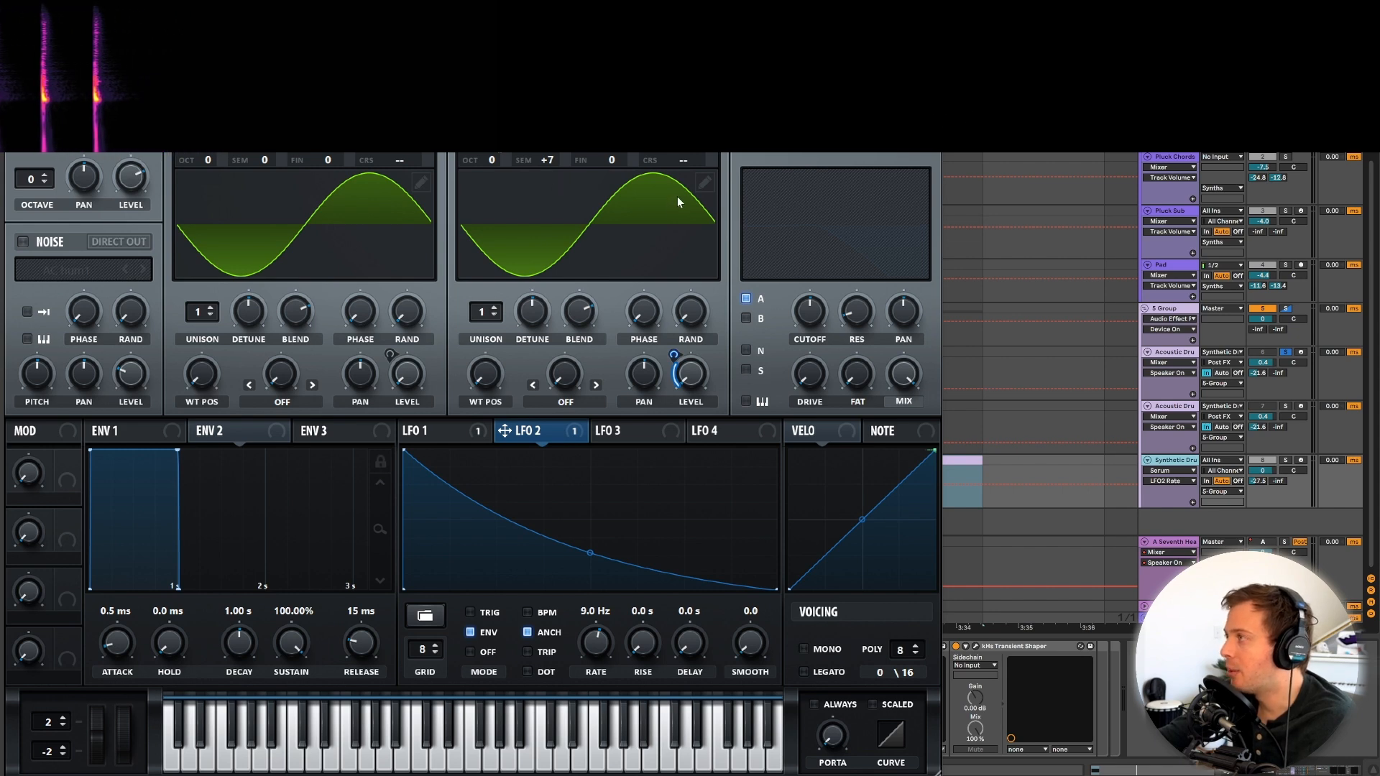
left_click_drag(1, 68, 931, 90)
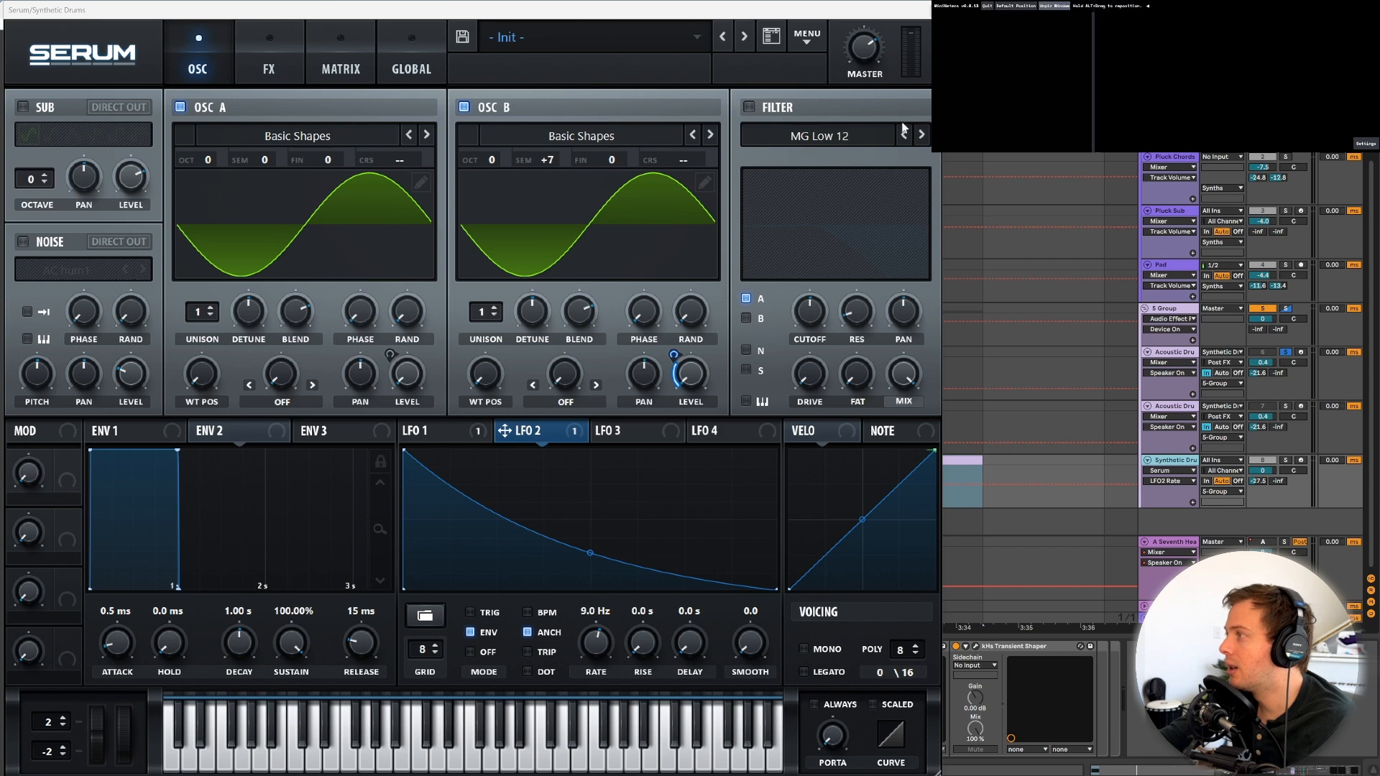
left_click(704, 182)
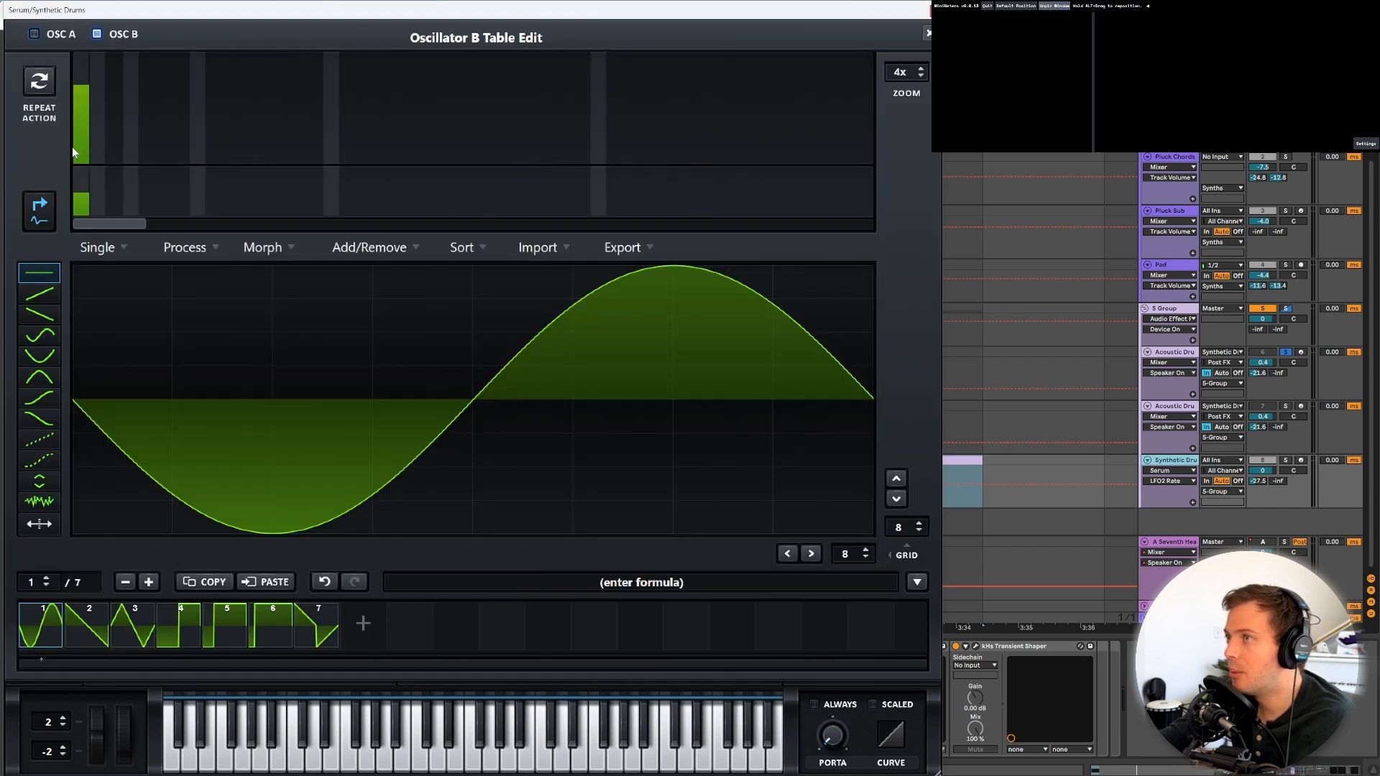
Add a second harmonic to oscillator B's first wavetable frame at less than half the fundamental's level.
left_click_drag(99, 145, 101, 125)
left_click(101, 125)
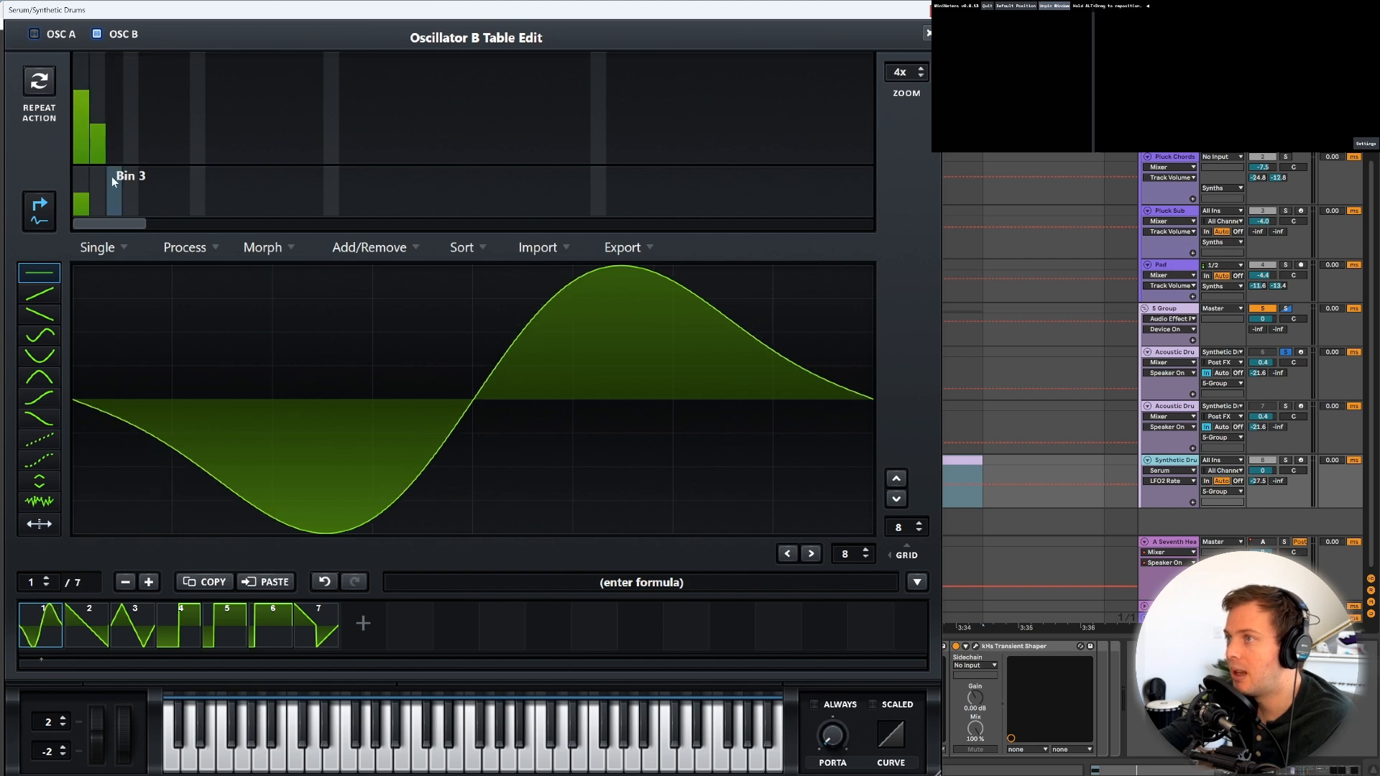
left_click_drag(98, 195, 97, 192)
left_click(100, 200)
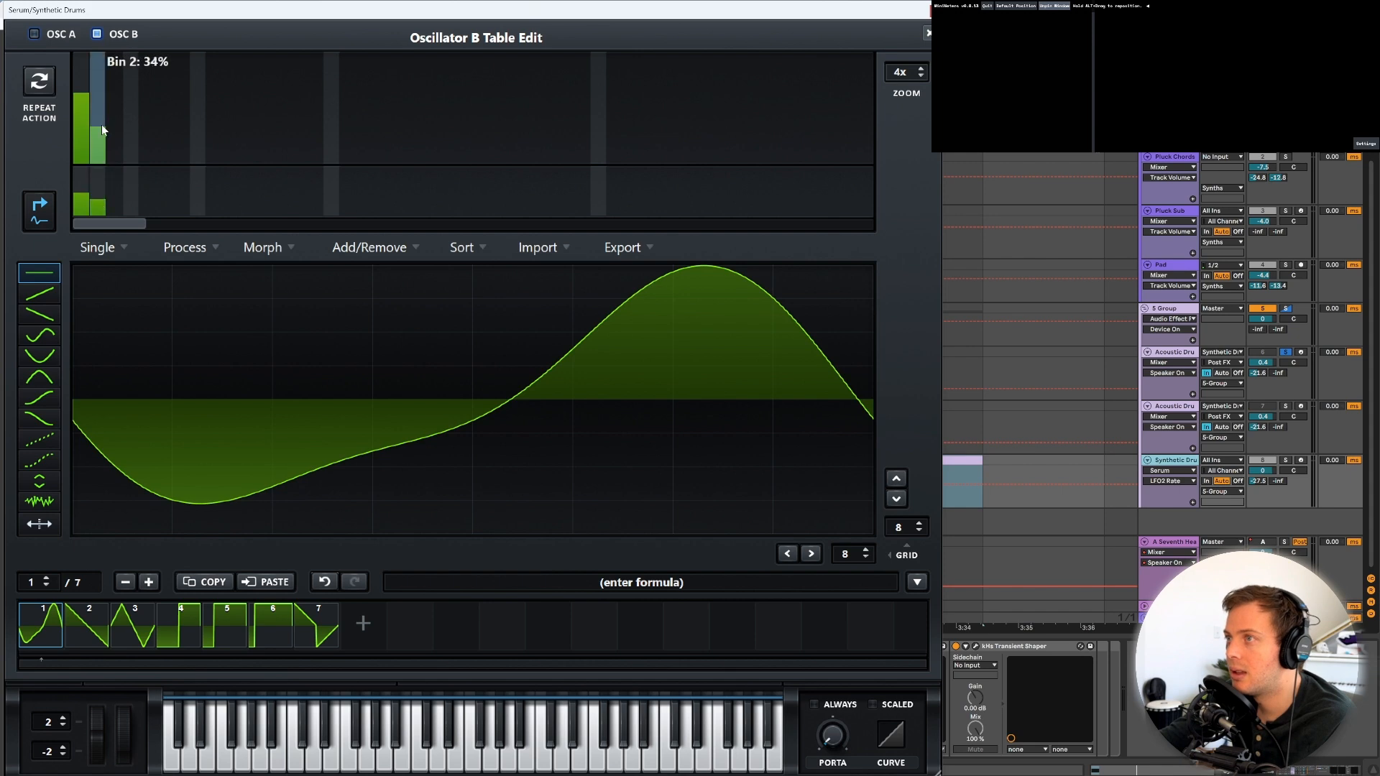
left_click_drag(103, 129, 102, 126)
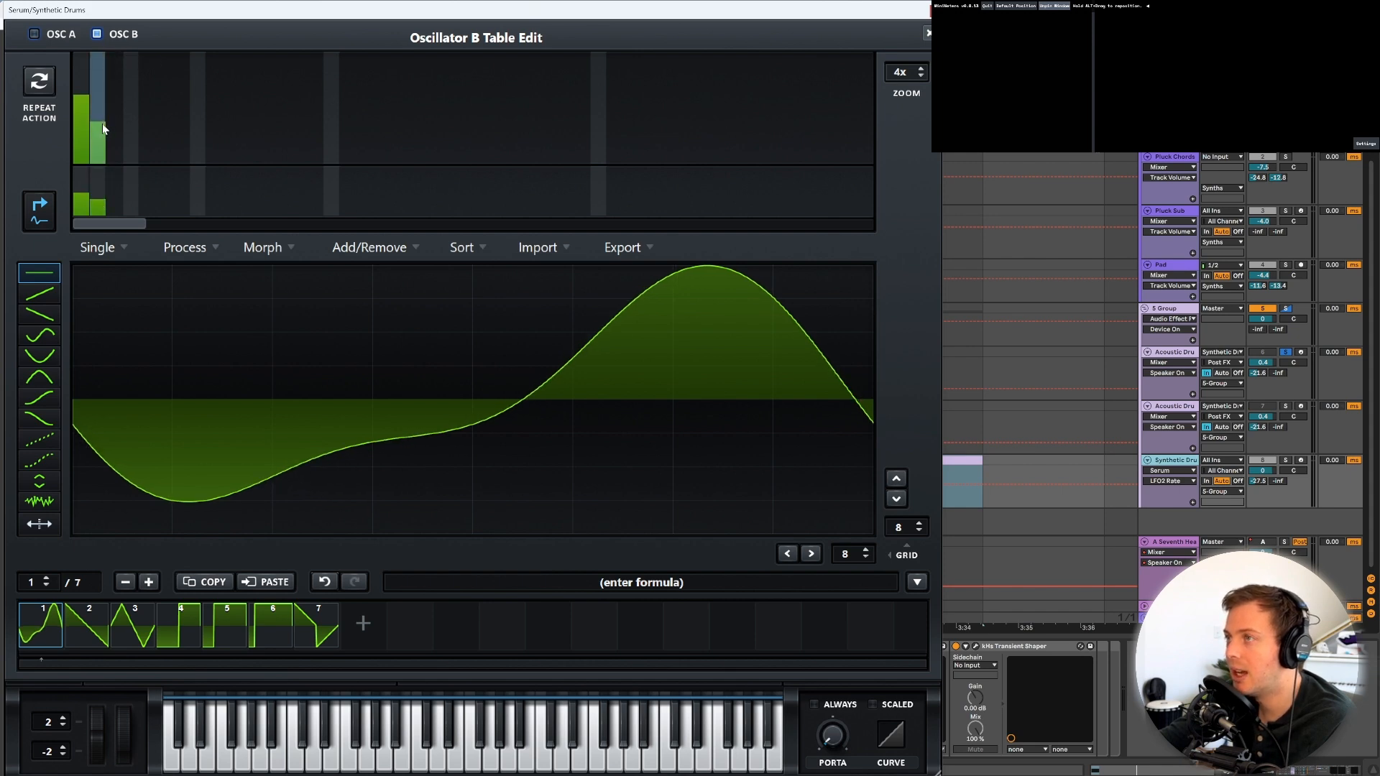
left_click_drag(102, 124, 102, 130)
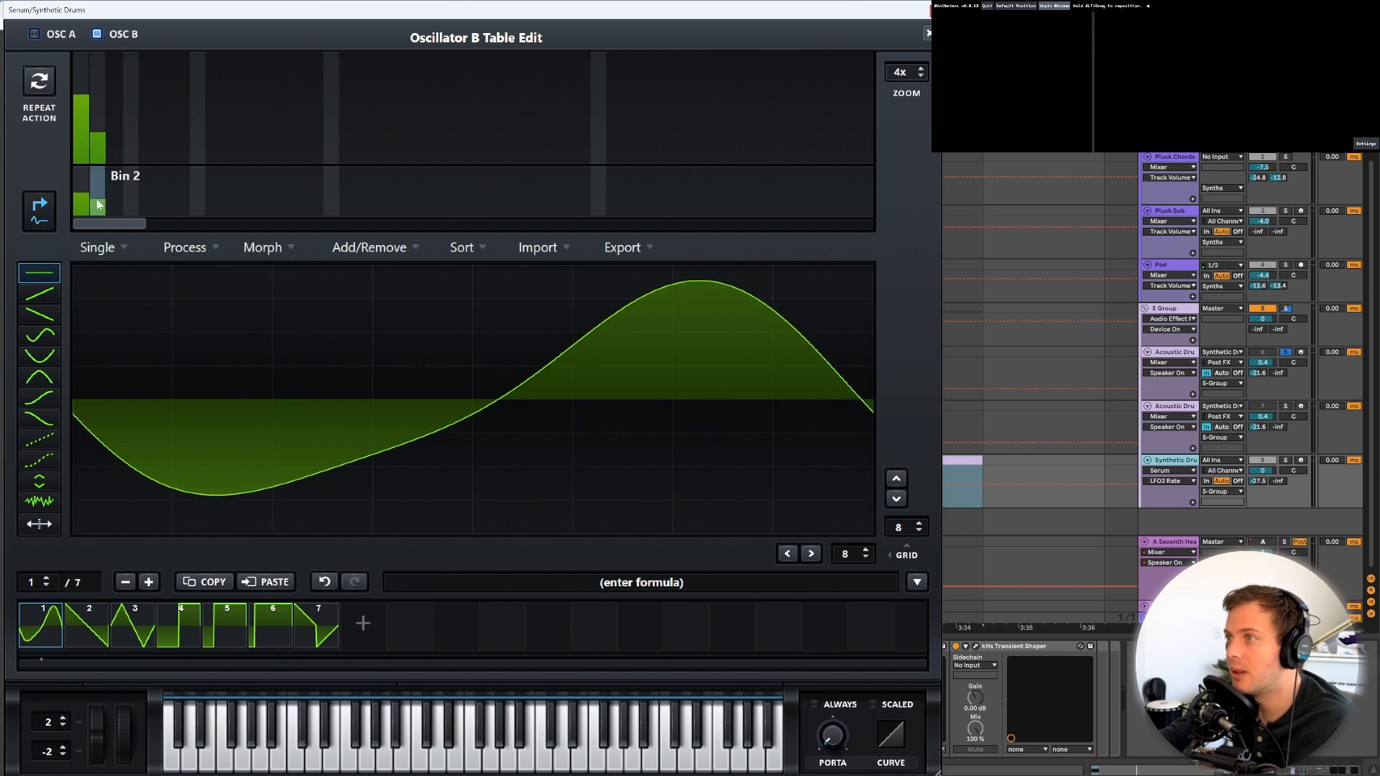
Match the second harmonic's phase to the fundamental's, normalize each wavetable frame separately and close the Serum window.
left_click_drag(103, 203, 97, 190)
left_click(185, 247)
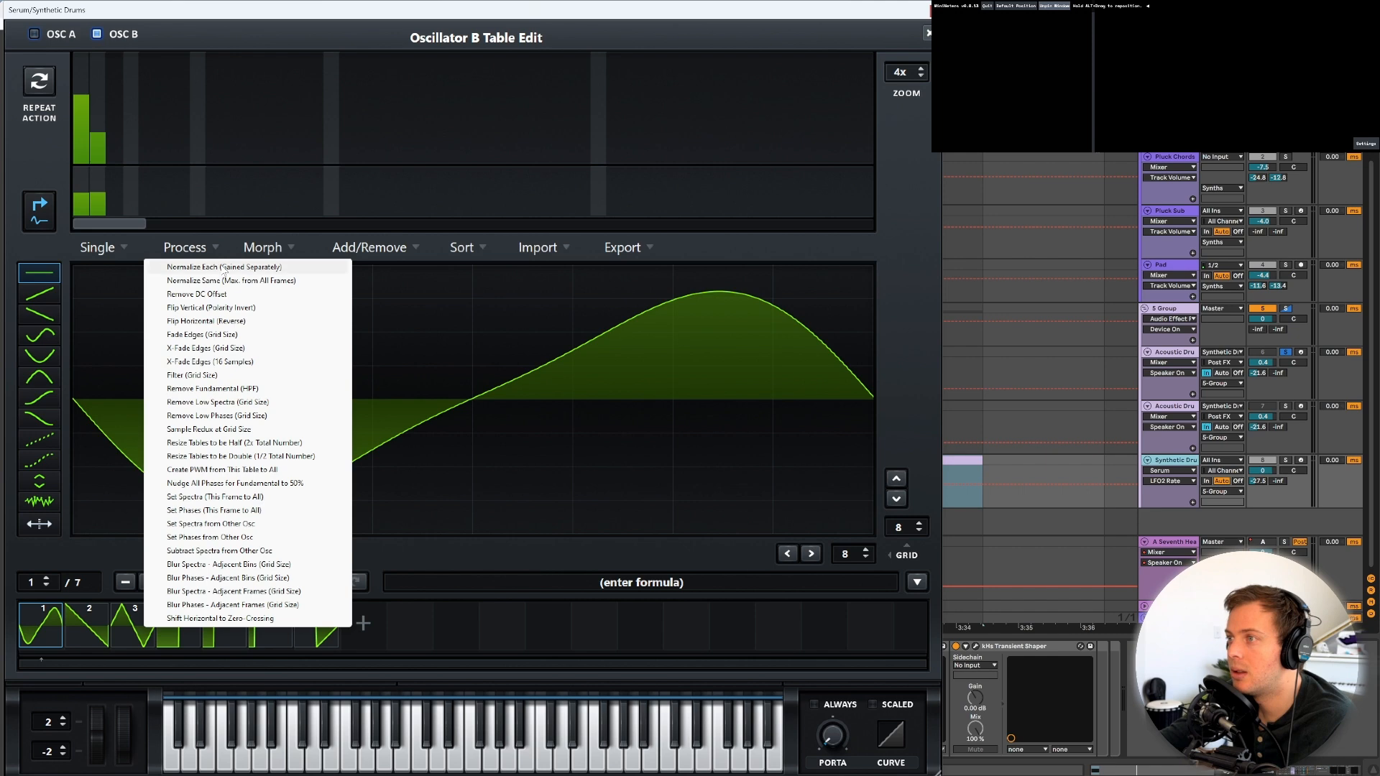
left_click(224, 267)
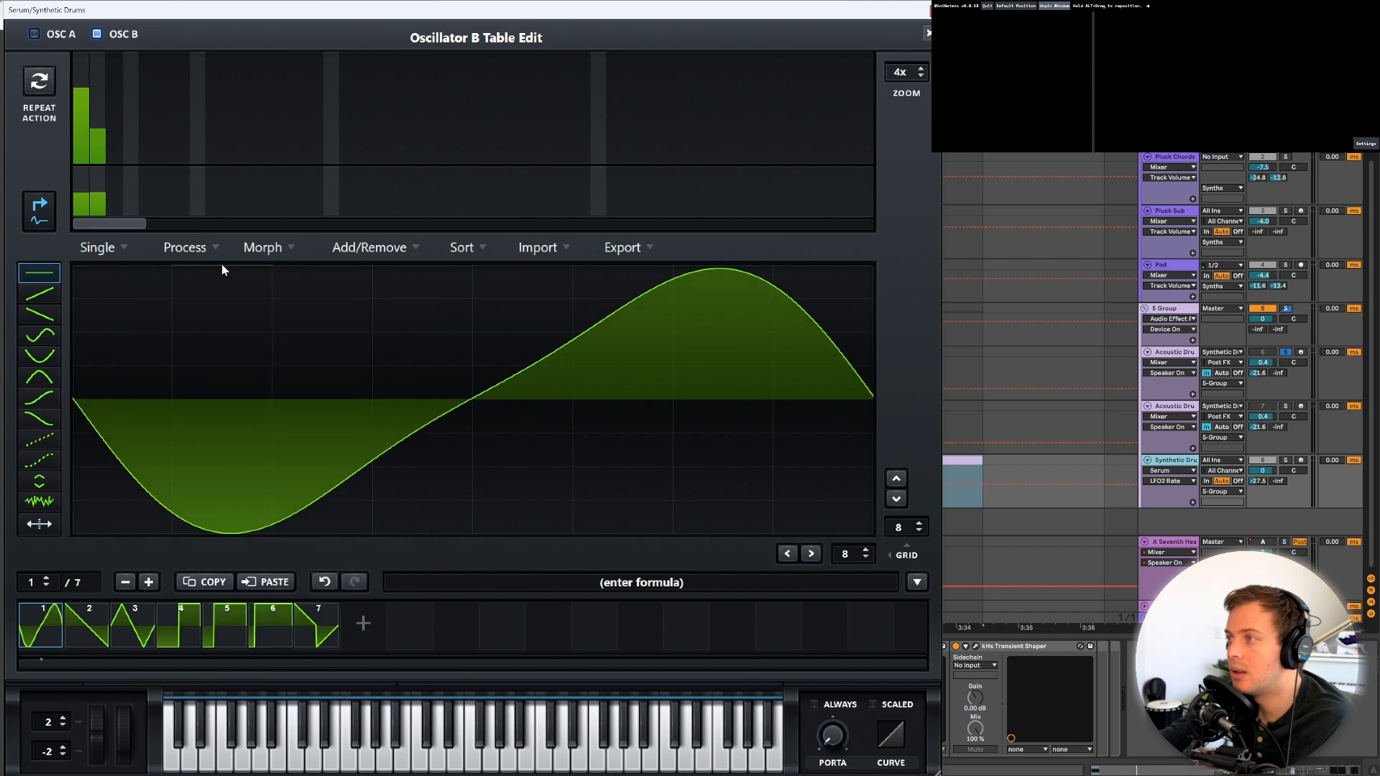
left_click(923, 11)
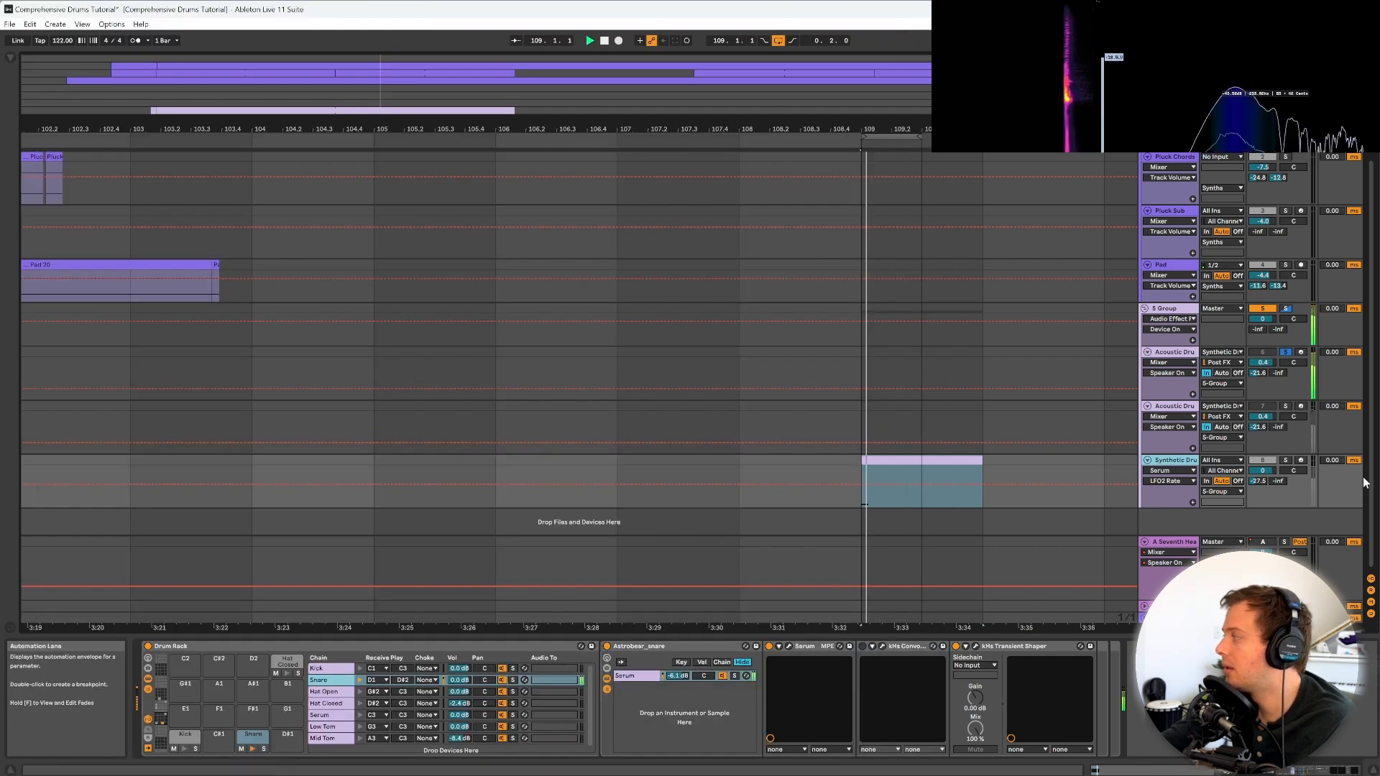
Solo the Synthetic Drums track and enable Serum's noise oscillator with the BrightWhite sample from the Analog category.
left_click(1285, 459)
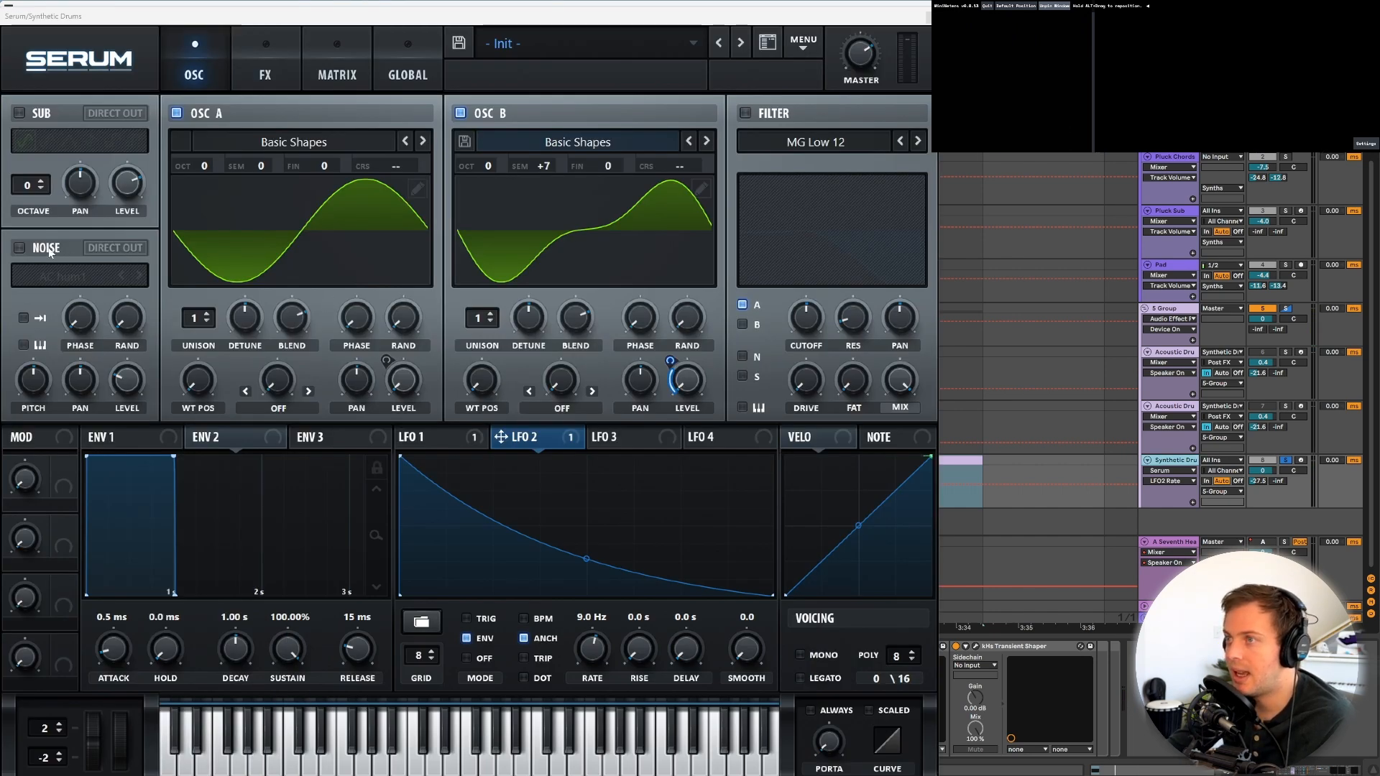
right_click(28, 249)
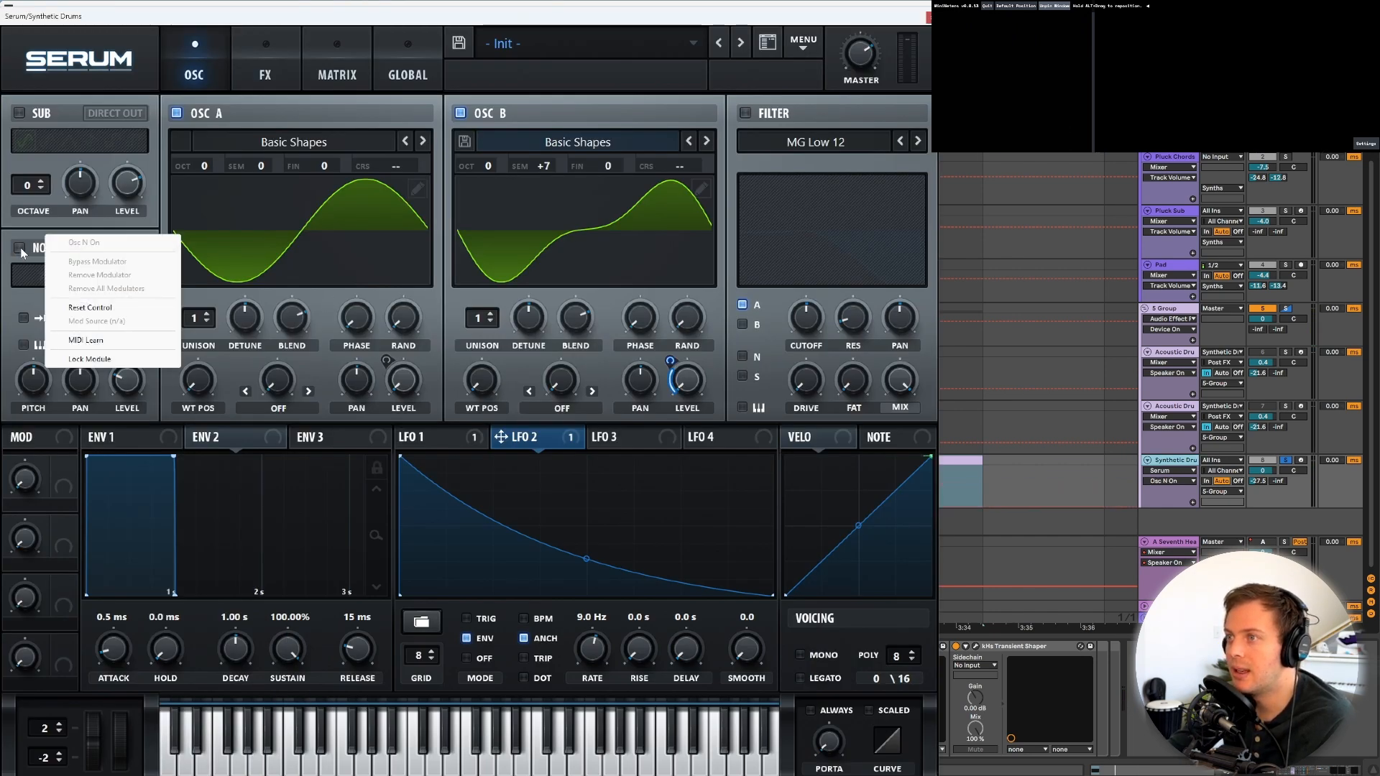
left_click(20, 248)
left_click(62, 280)
mouse_move(78, 299)
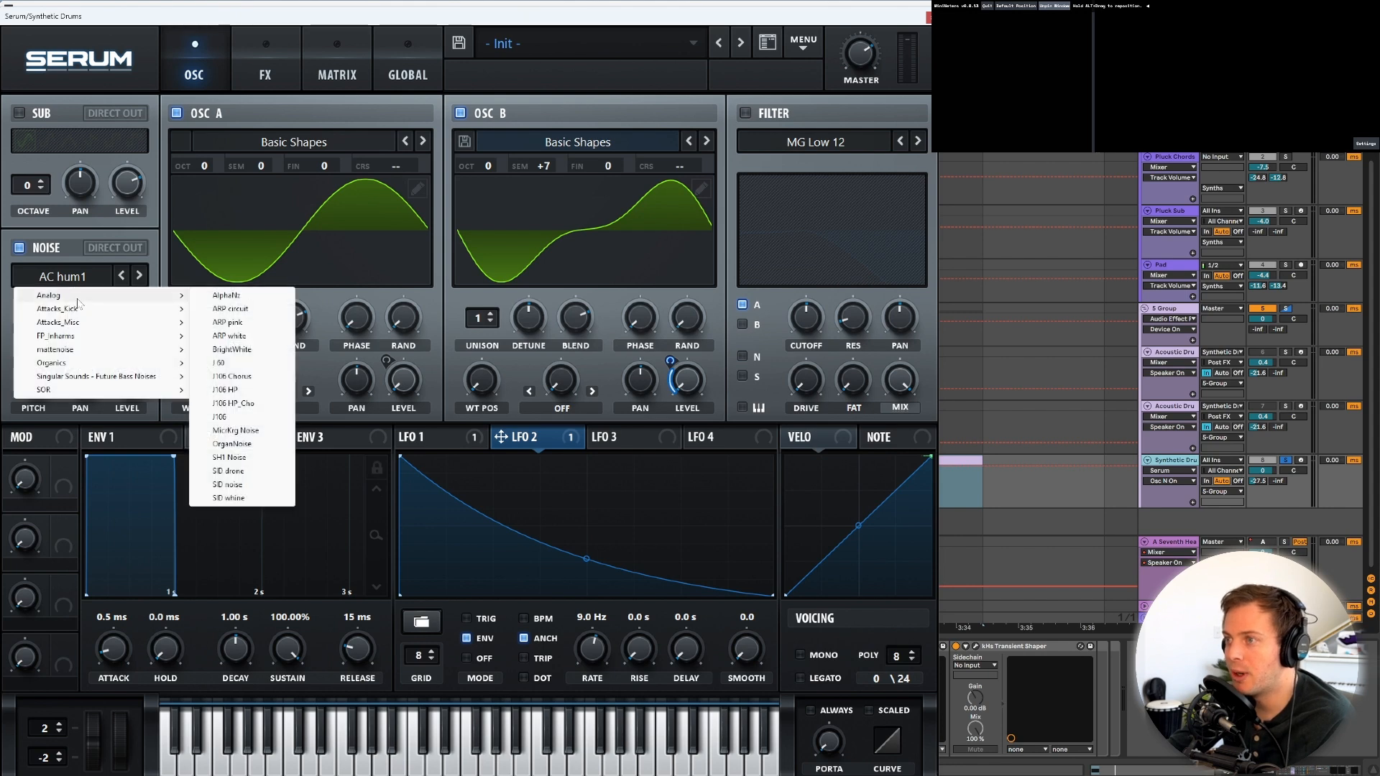
left_click(240, 351)
Assign LFO 3 to the noise level, shape it as a short initial spike followed by a second falling peak, and reduce the amount.
left_click_drag(132, 381, 285, 530)
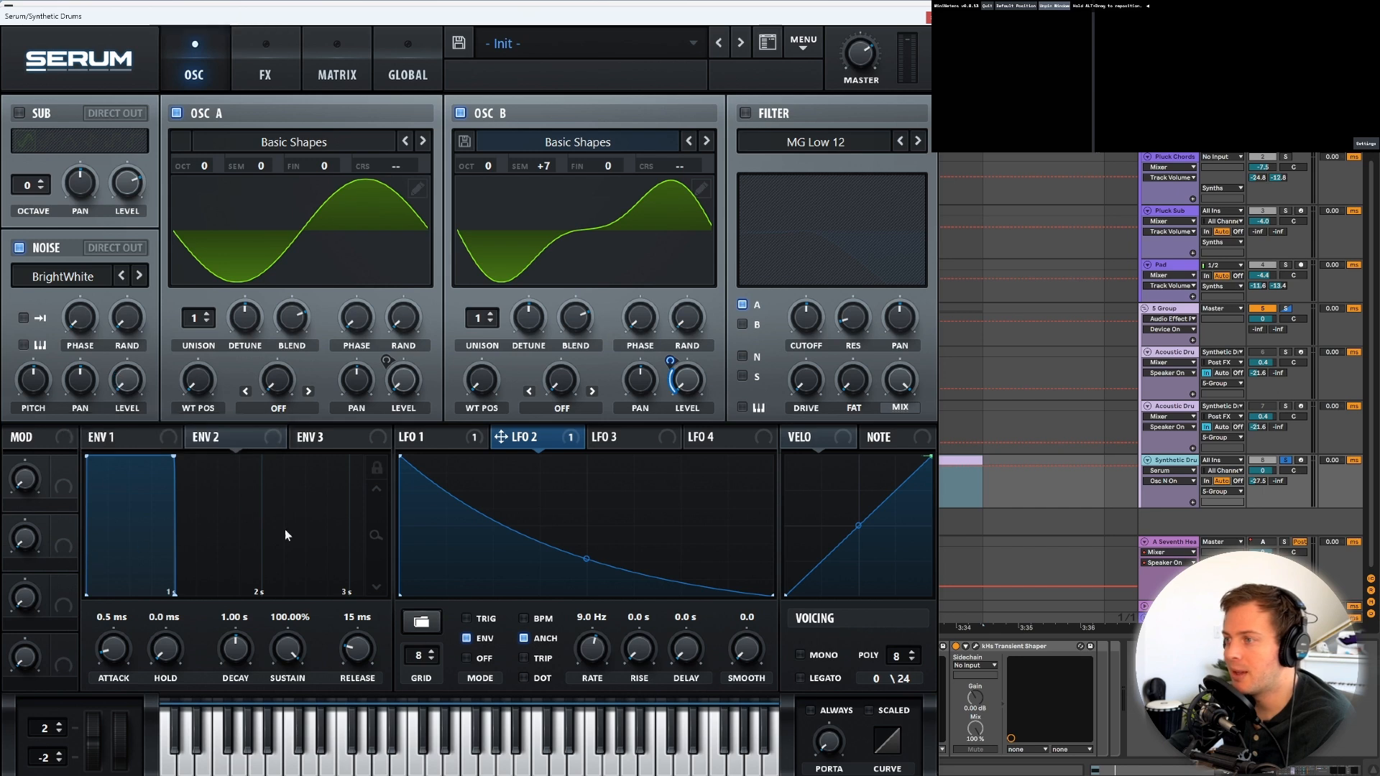
left_click(643, 438)
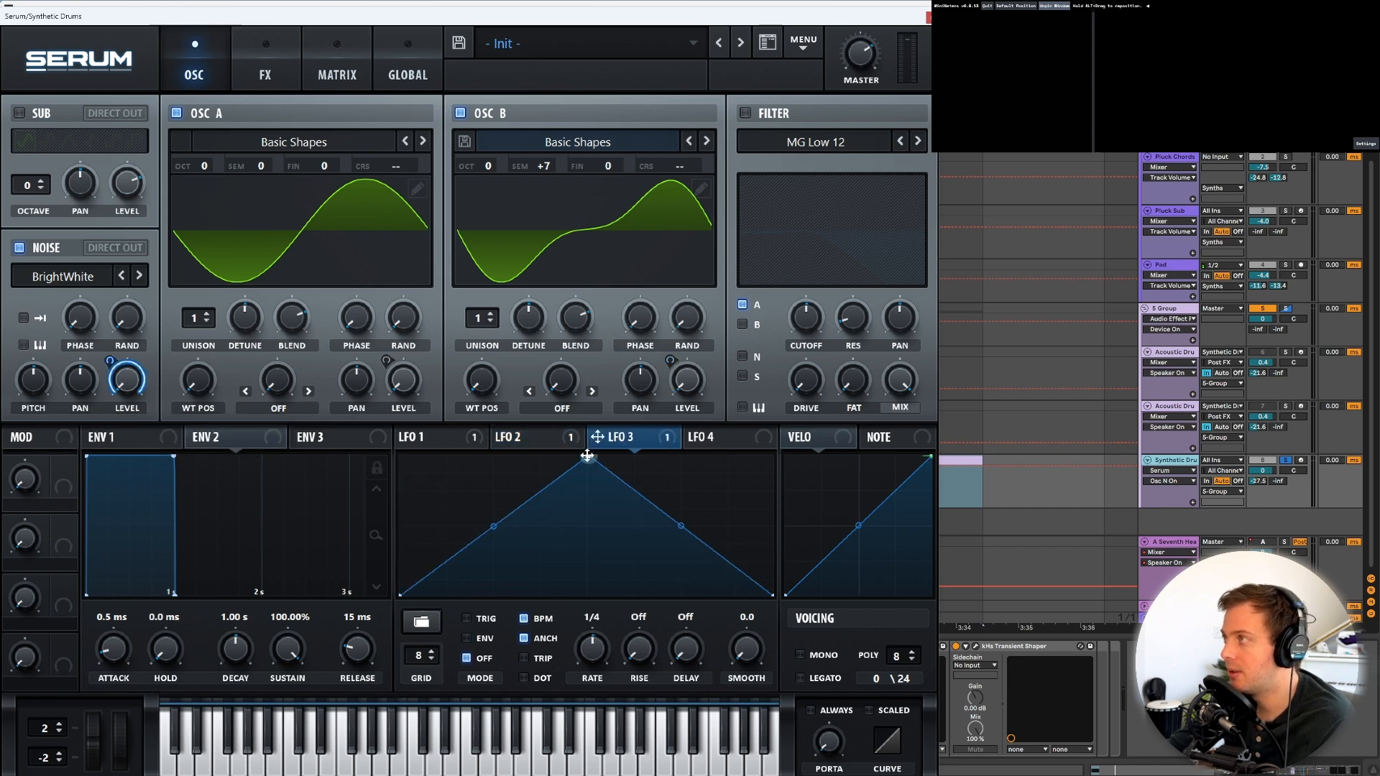
left_click_drag(587, 456, 408, 592)
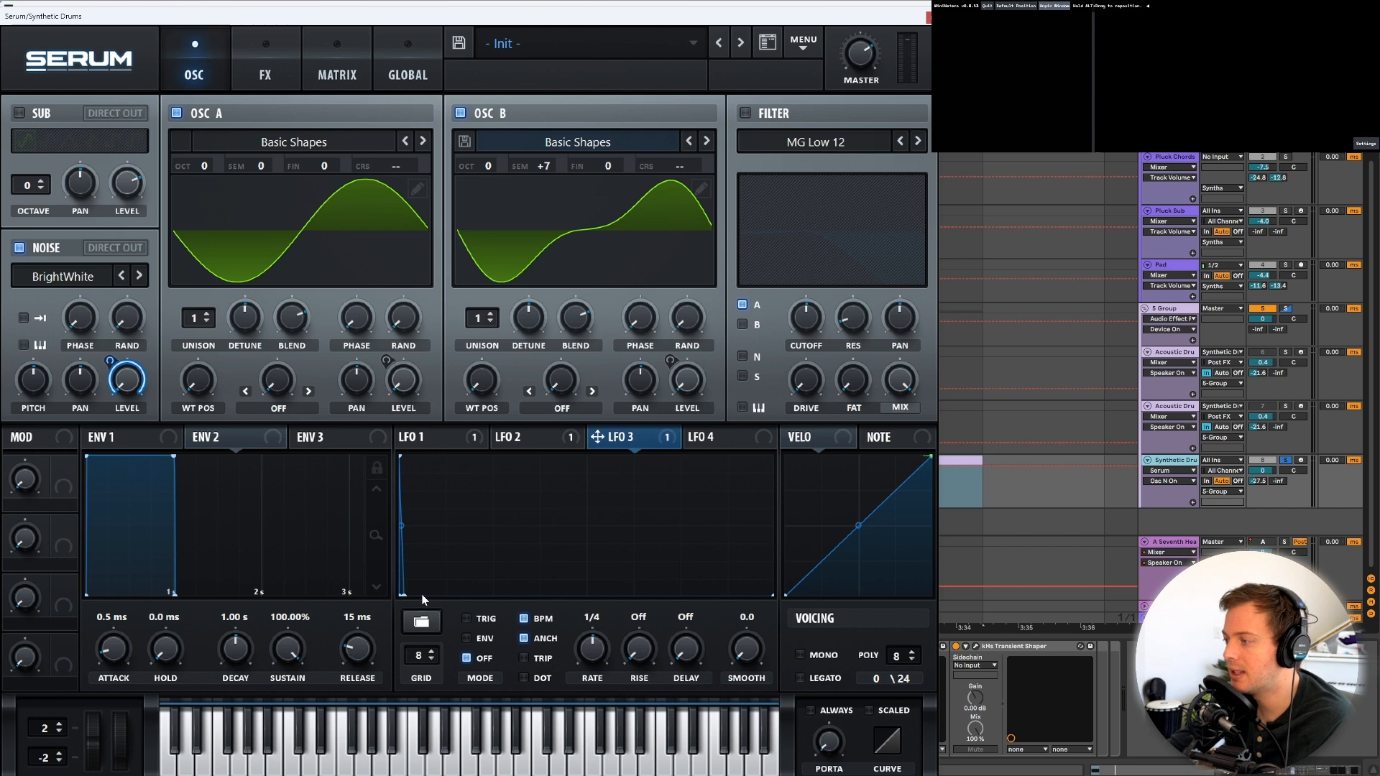
left_click_drag(429, 587, 449, 441)
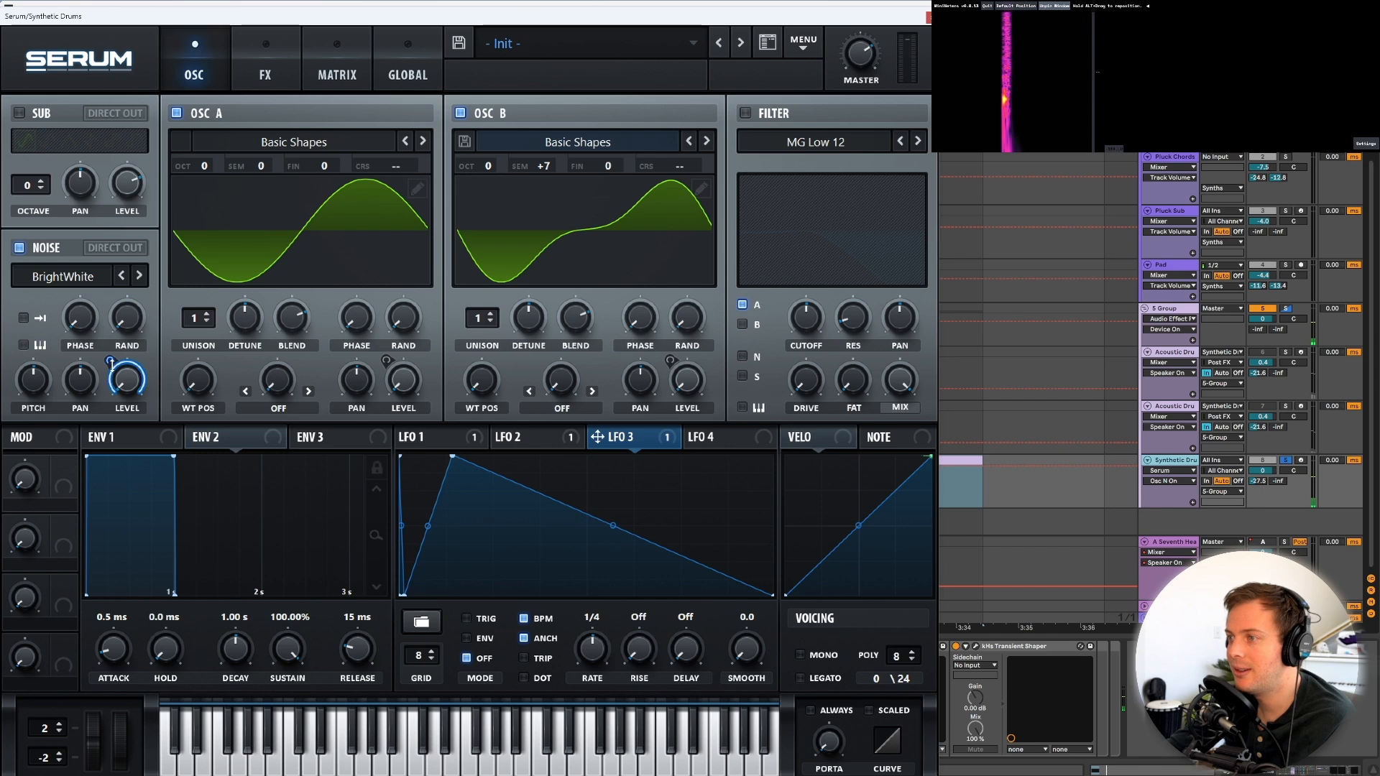
left_click_drag(111, 364, 109, 404)
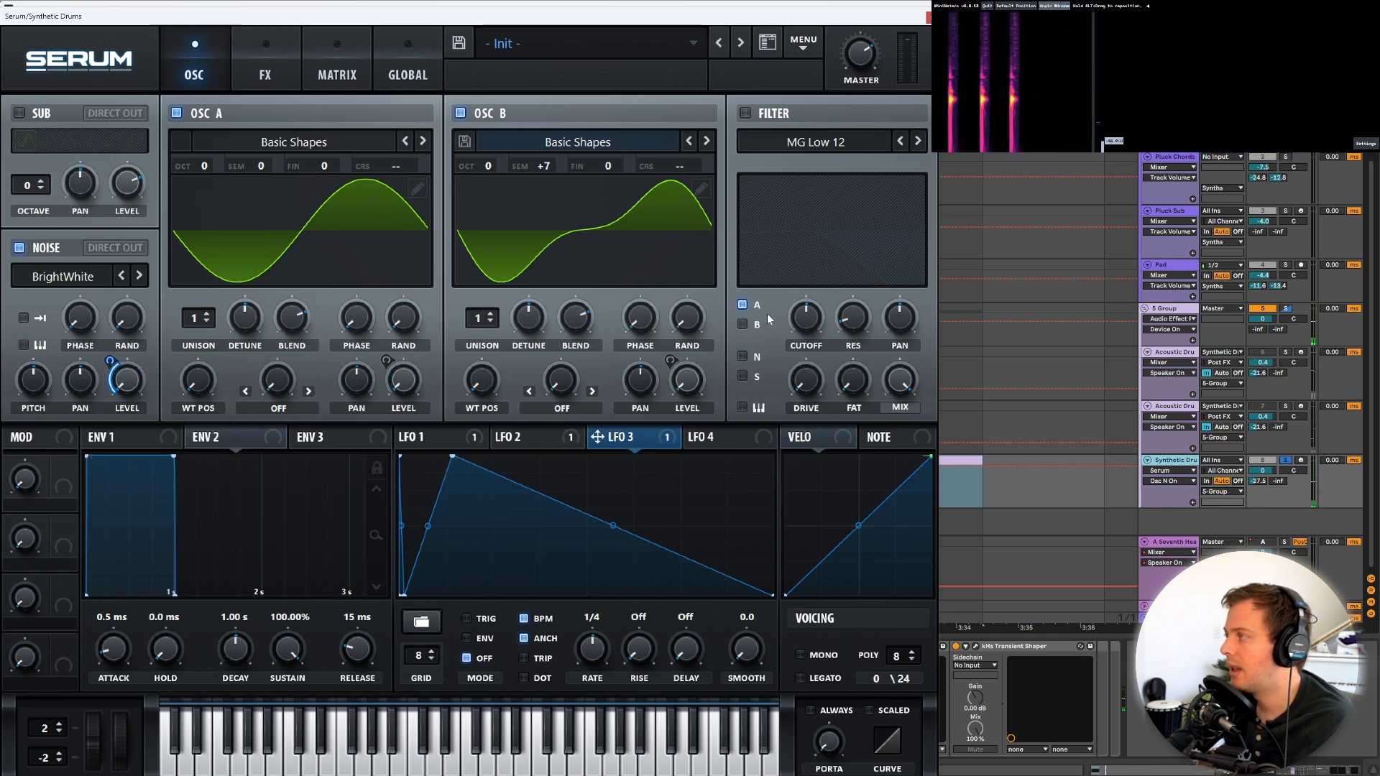
Enable the filter, route only the noise oscillator through it and set its type to High 12.
left_click(744, 113)
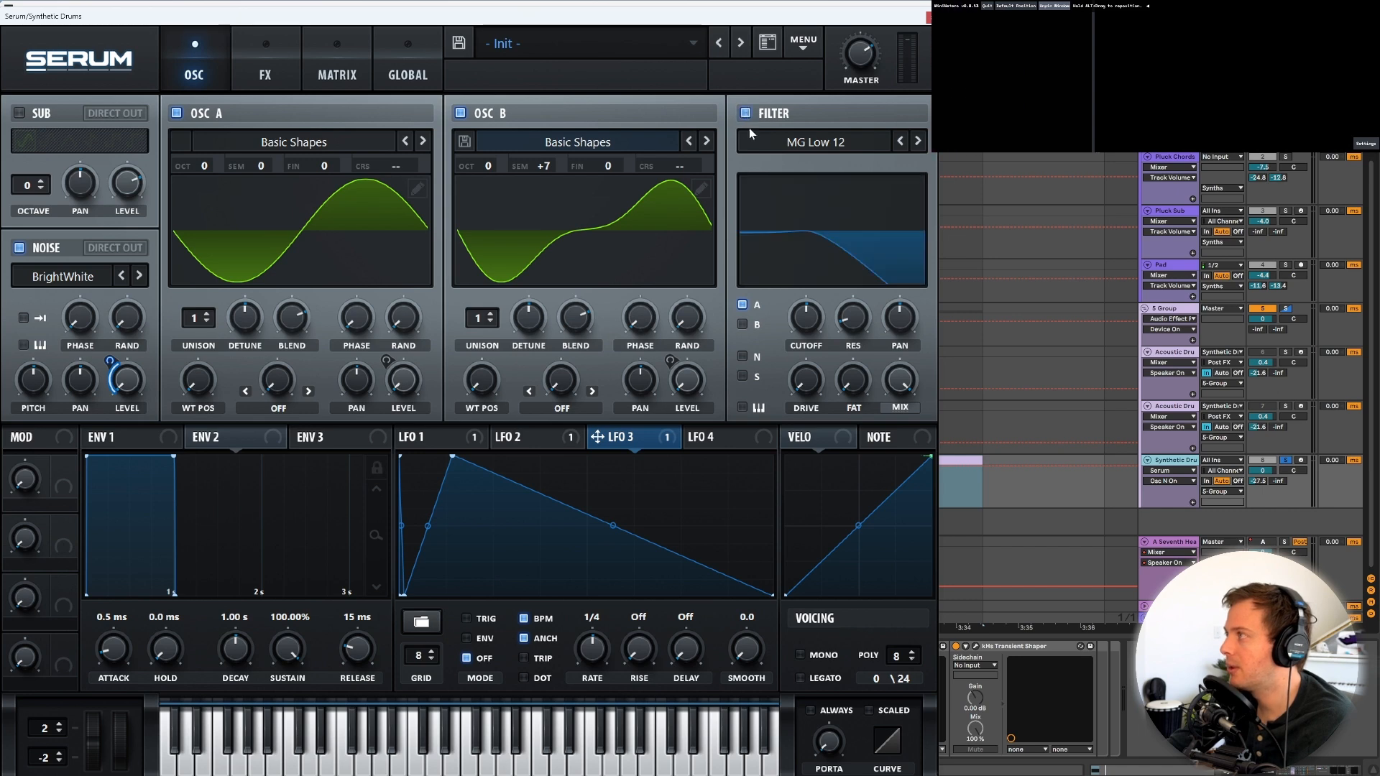
left_click(741, 306)
left_click(742, 356)
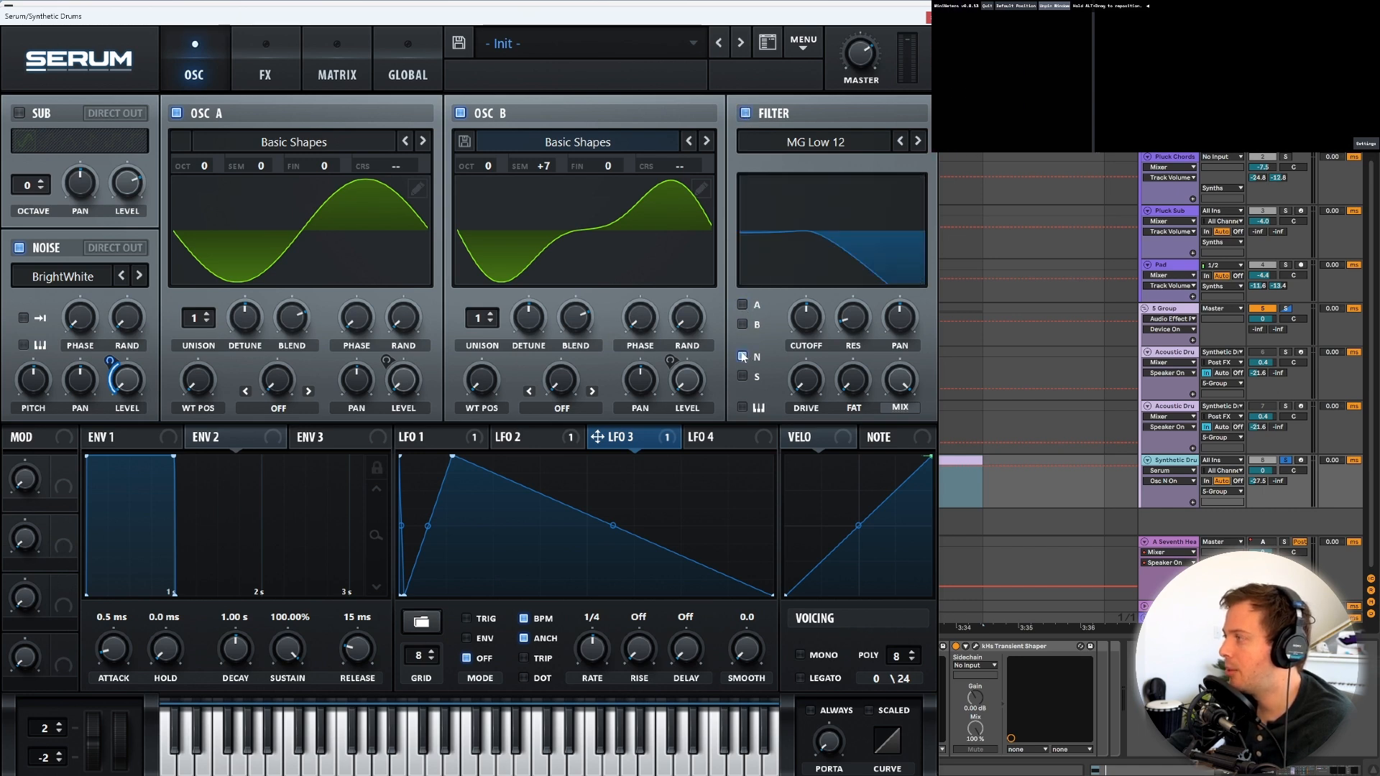
left_click(815, 141)
mouse_move(805, 162)
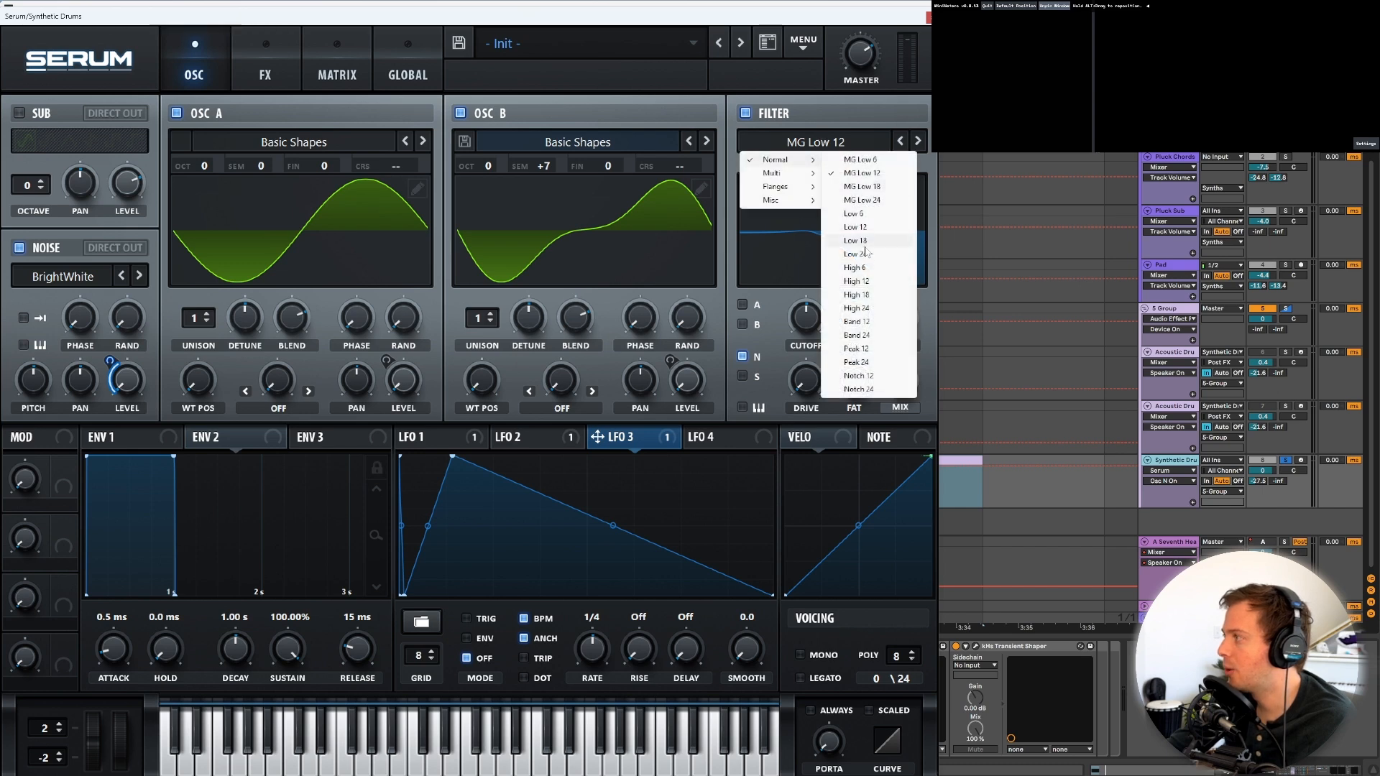
left_click(864, 283)
Set the filter cutoff to about 1083 Hz, audition the snare and raise the resonance.
mouse_move(816, 319)
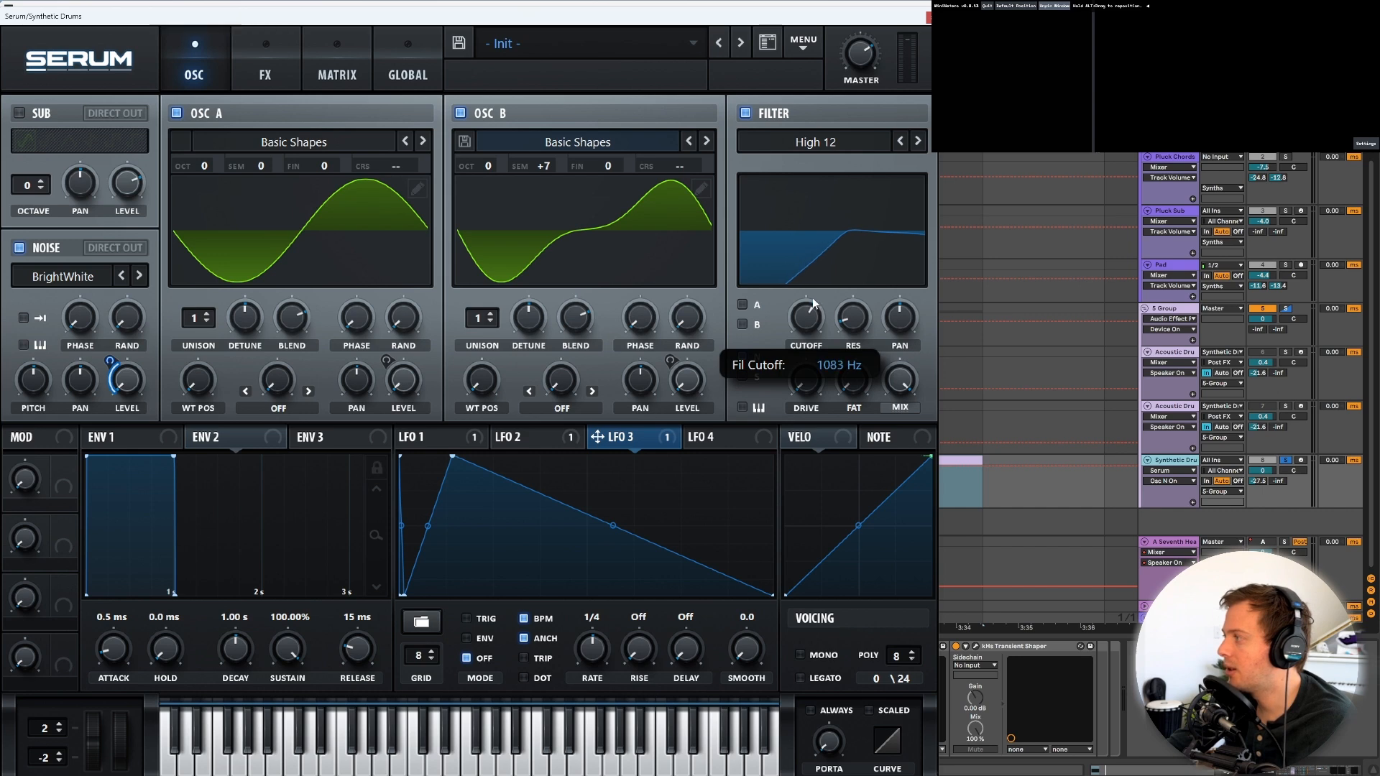
key("space")
left_click_drag(854, 321, 855, 288)
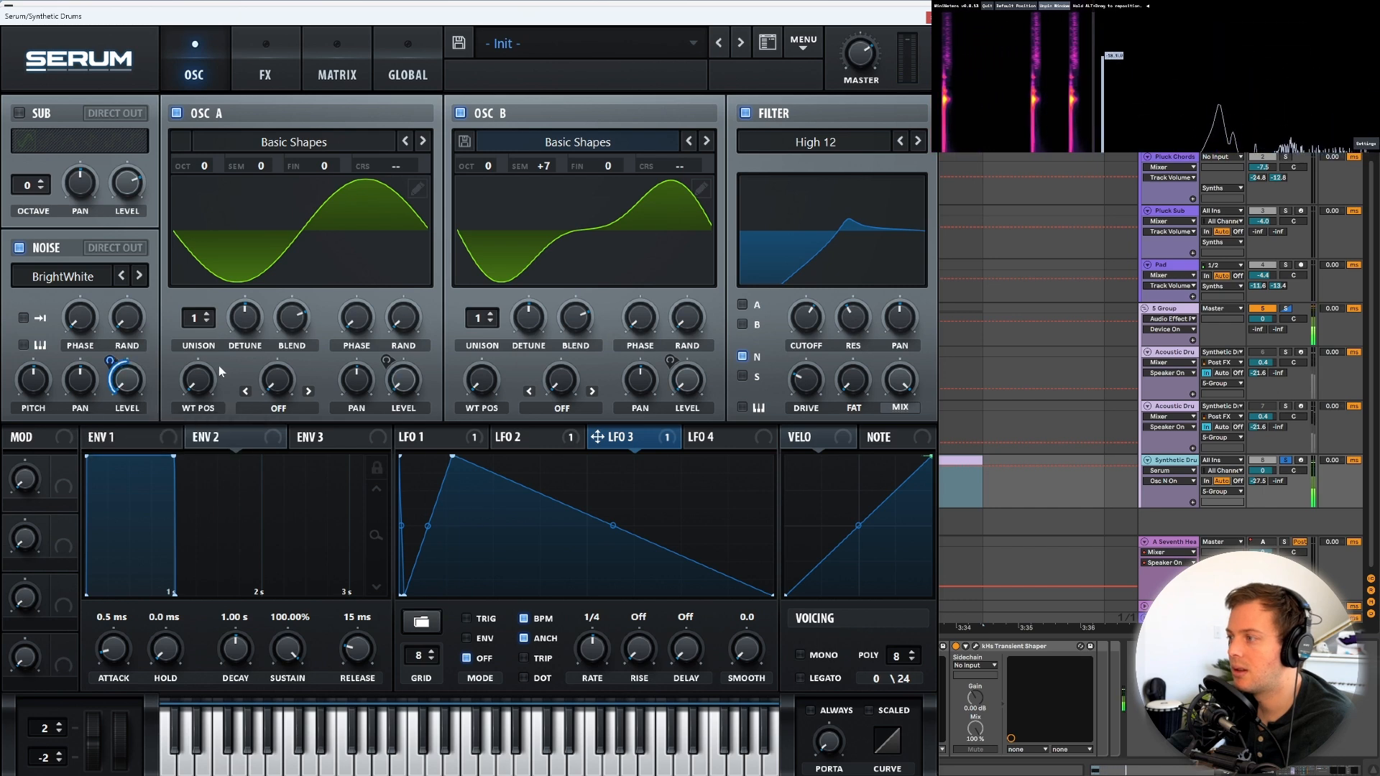
Set LFO 3 to unsynced envelope mode at 4.7 Hz and bend its long decay downward.
left_click(523, 618)
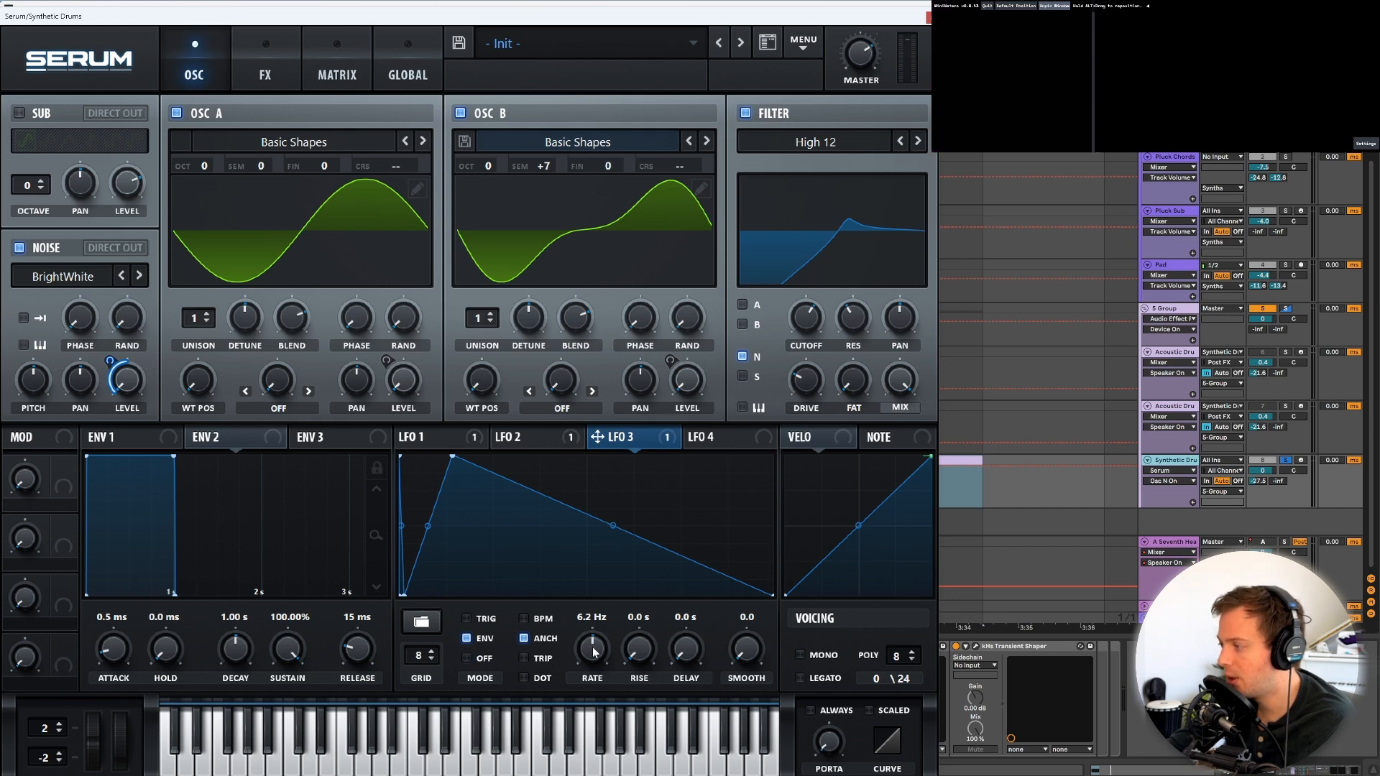
left_click_drag(591, 654, 591, 651)
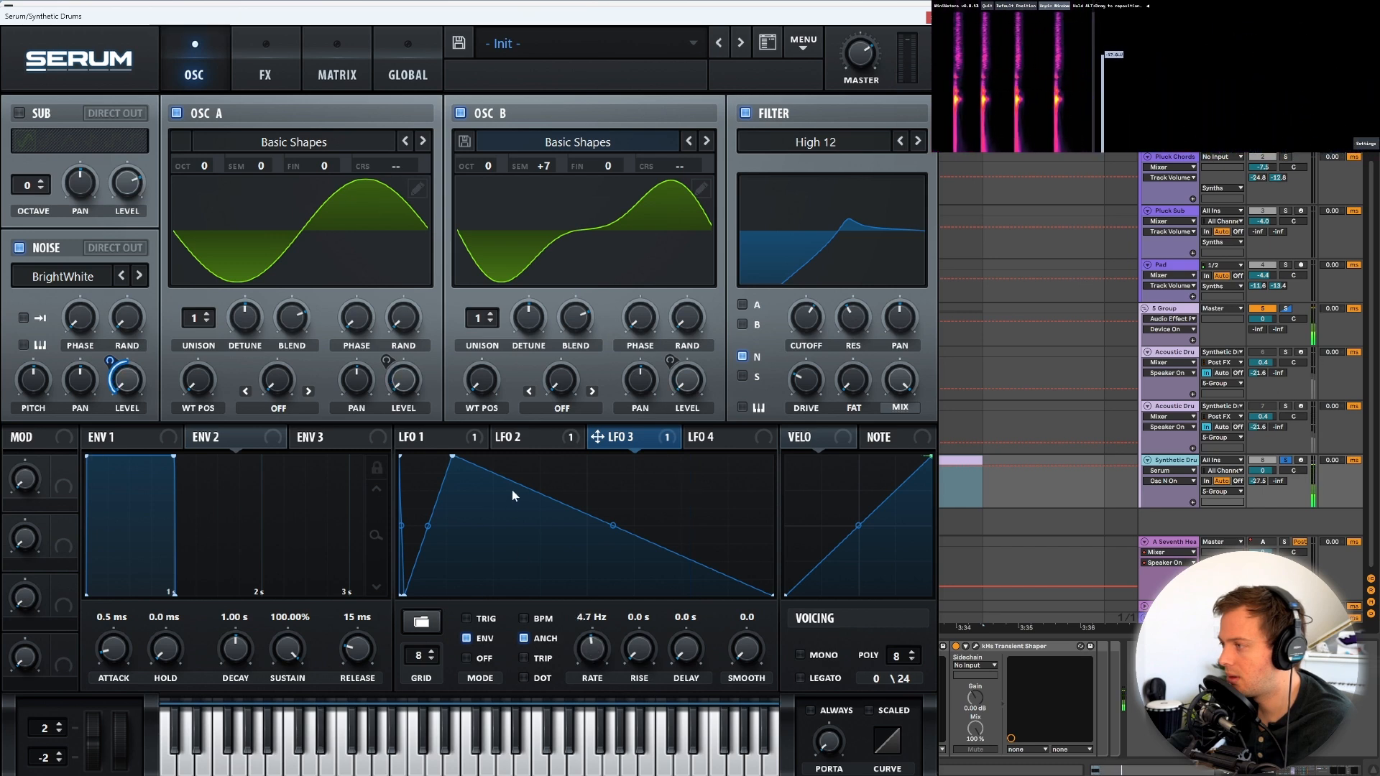
left_click_drag(613, 525, 616, 550)
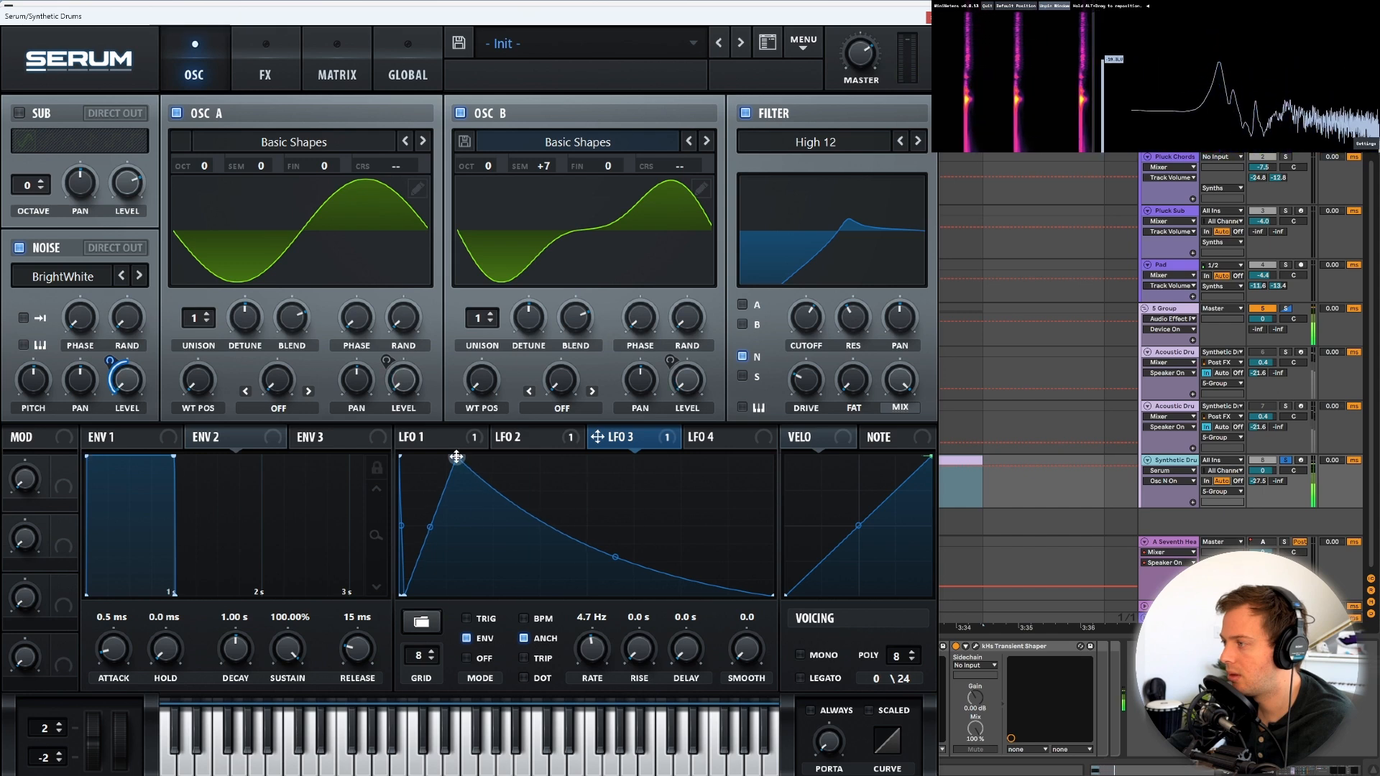
mouse_move(459, 457)
left_mouse_down()
mouse_move(442, 452)
mouse_move(457, 455)
left_mouse_up()
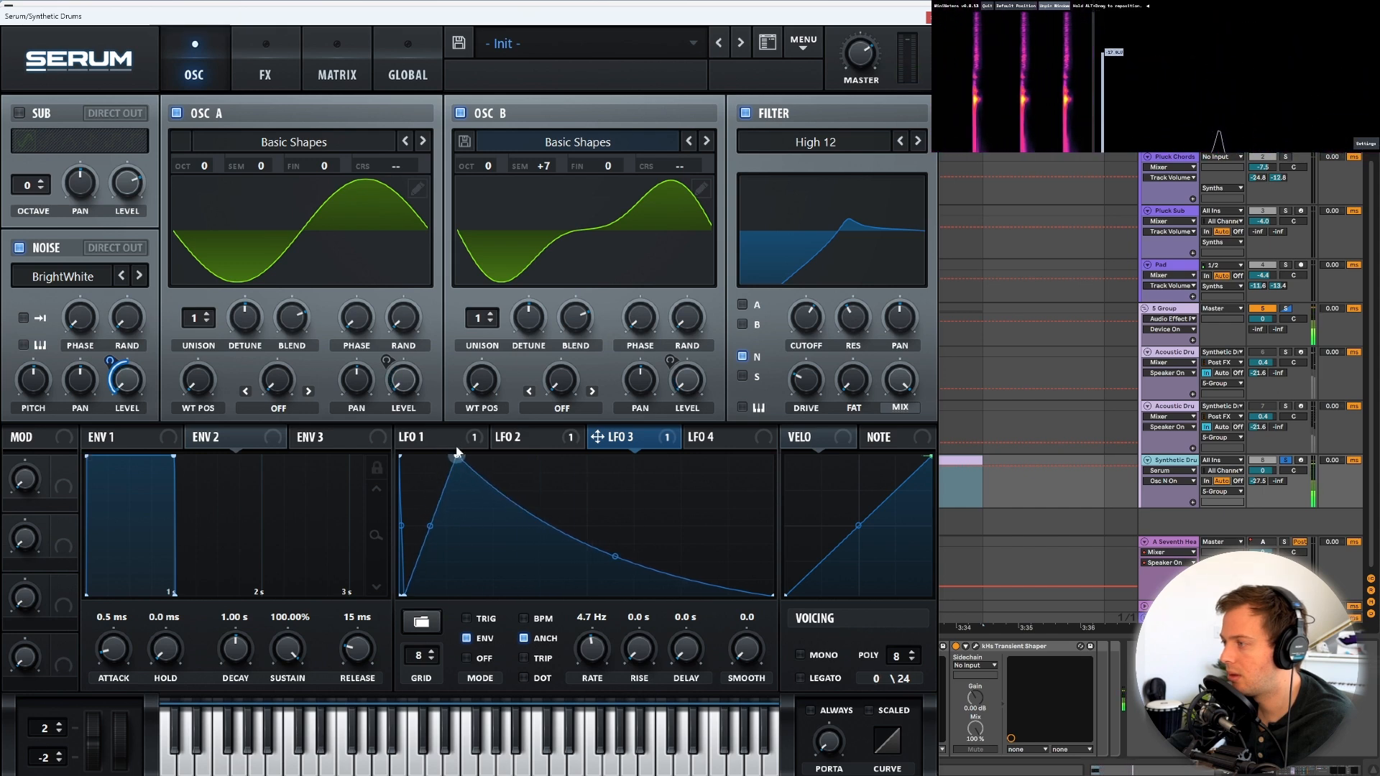
Add another narrow spike near the start of LFO 3 and move the main peak earlier, closer to the spikes.
double_click(436, 510)
left_click_drag(436, 510, 418, 440)
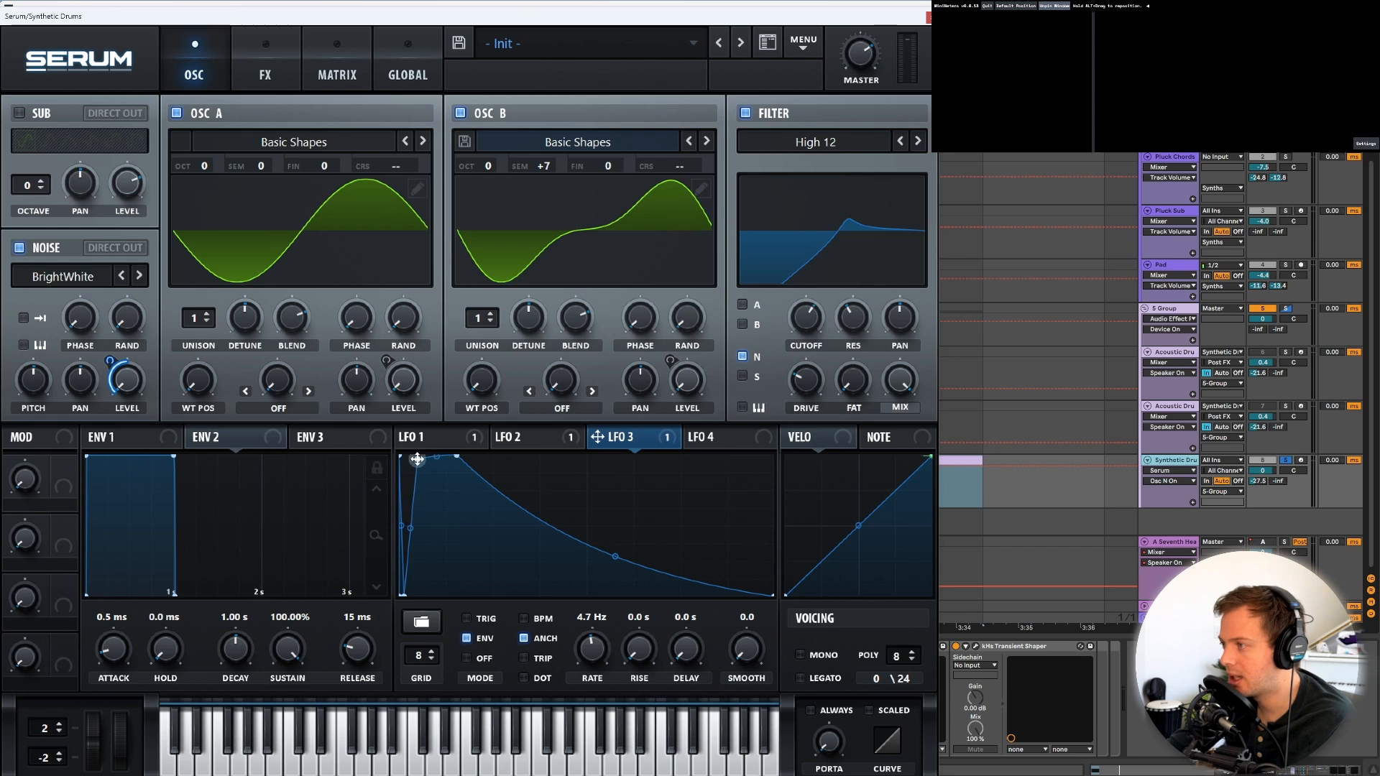
left_click_drag(406, 454, 413, 596)
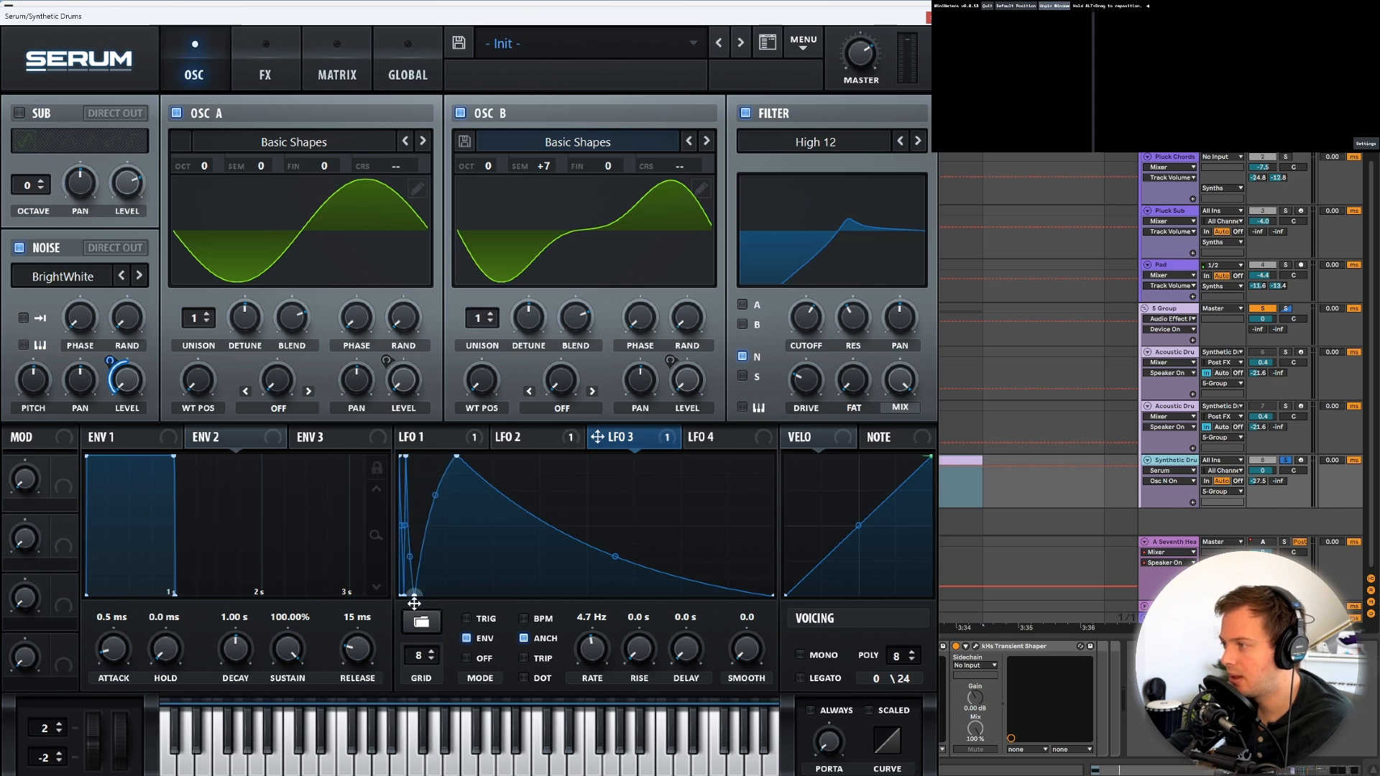
left_click_drag(457, 457, 430, 444)
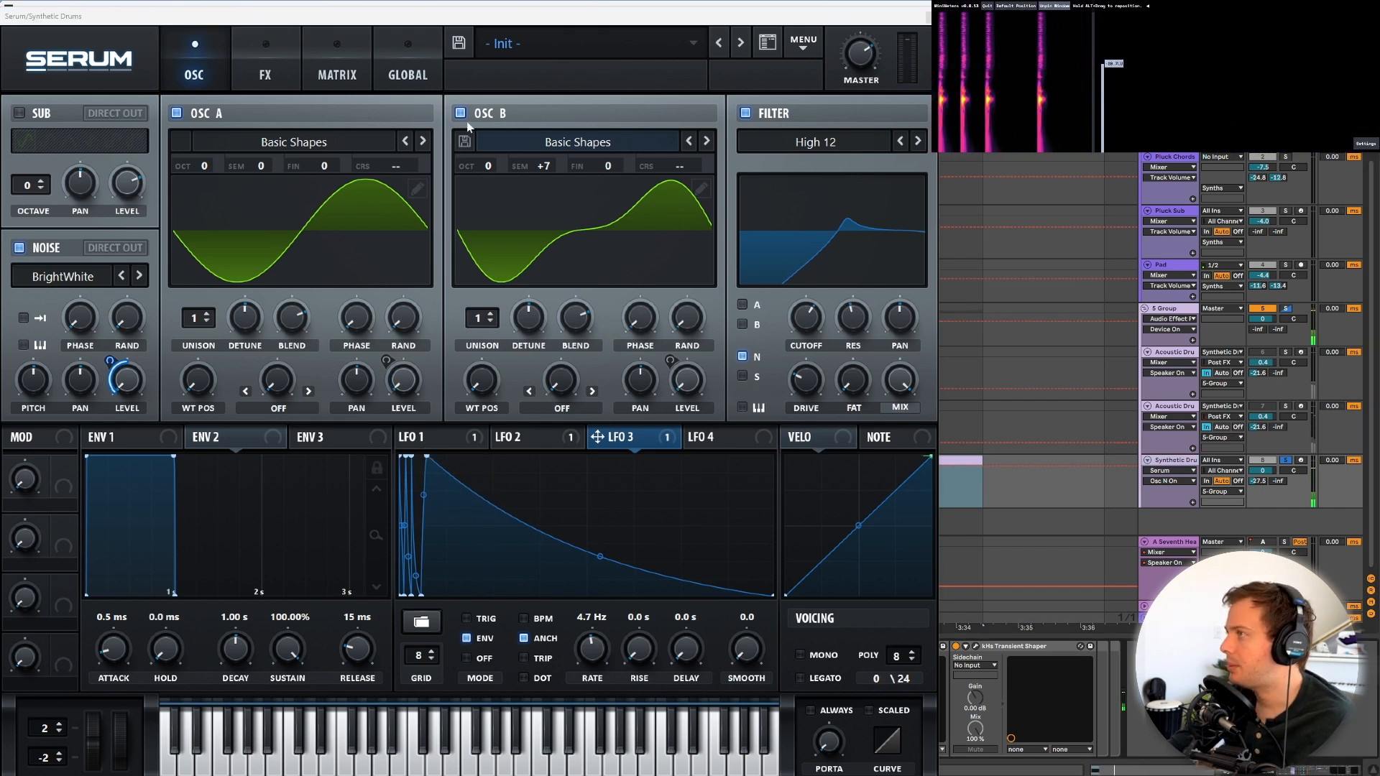
Add a SoftClip distortion effect with its drive at 100%, adjust the master level and audition the snare.
left_click(264, 76)
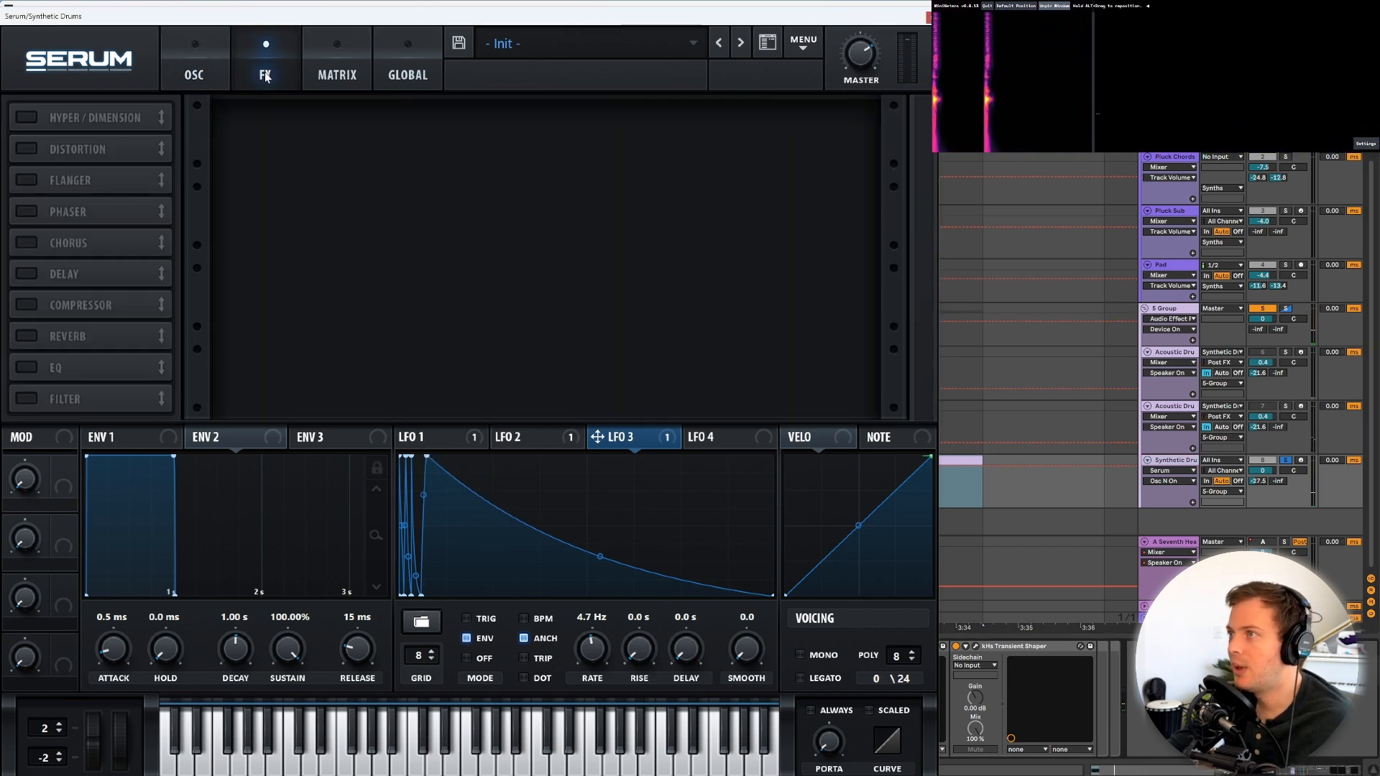
left_click(27, 149)
left_click(364, 137)
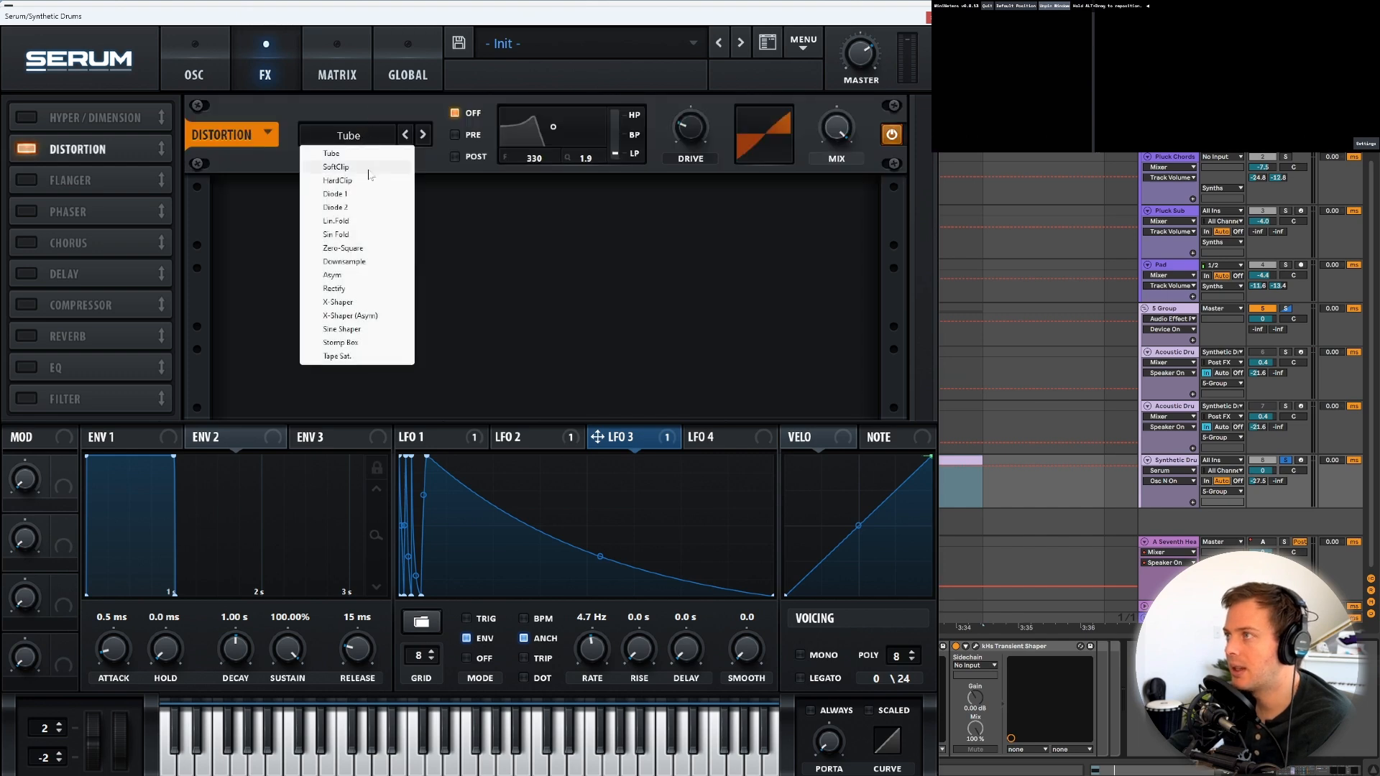
left_click(368, 170)
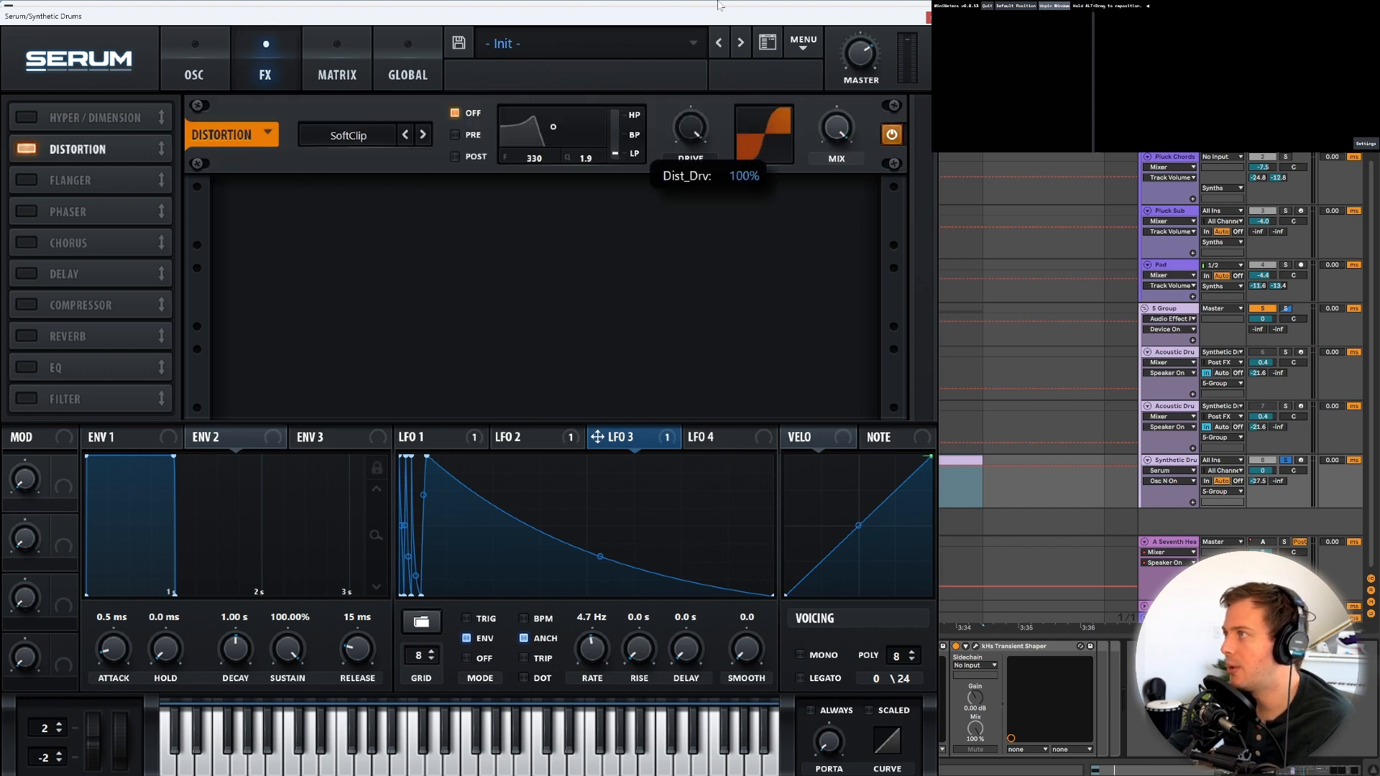
mouse_move(858, 53)
left_mouse_down()
mouse_move(855, 88)
mouse_move(866, 49)
left_mouse_up()
key("space")
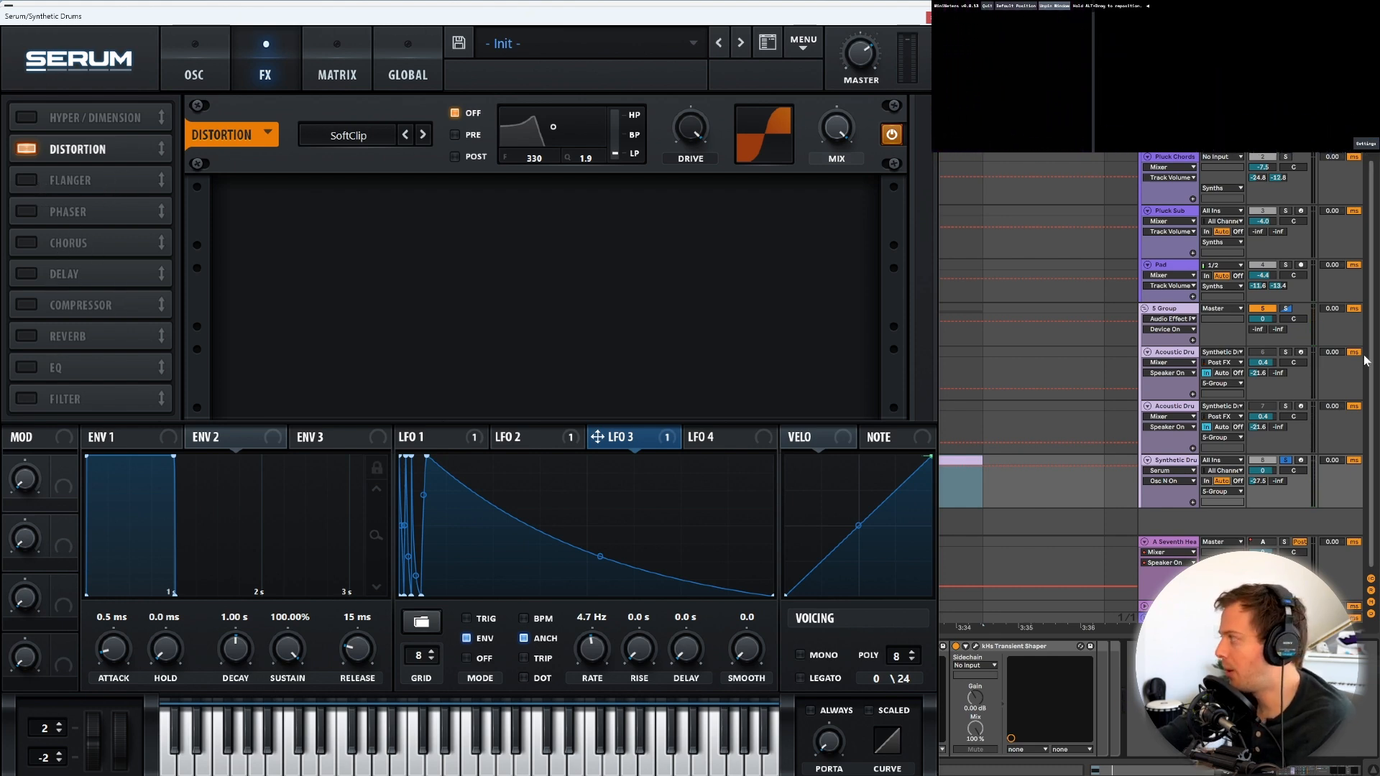
Enable the MG Low 6 effects filter, raise its cutoff to about 5023 Hz and compare the snare with the soloed acoustic reference.
left_click(33, 400)
mouse_move(493, 210)
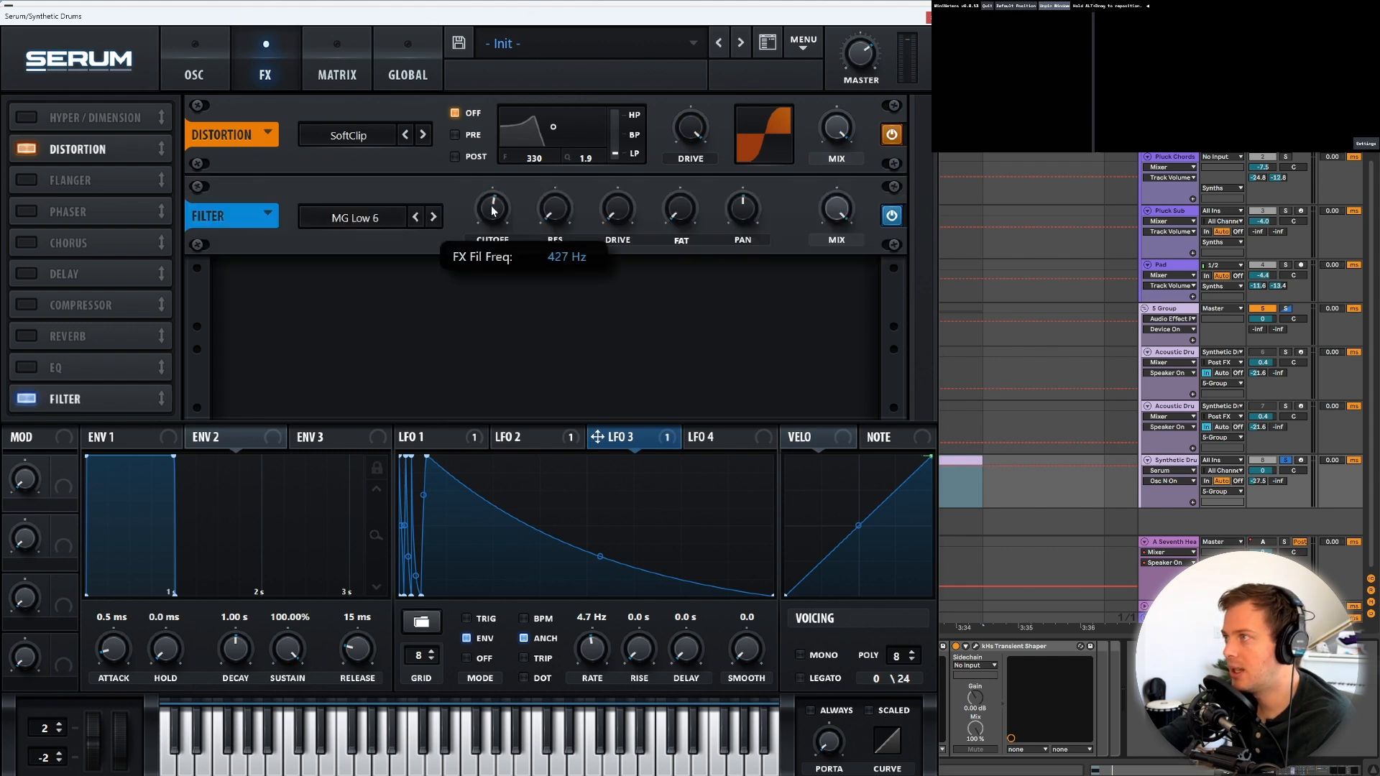
left_click_drag(495, 201, 499, 169)
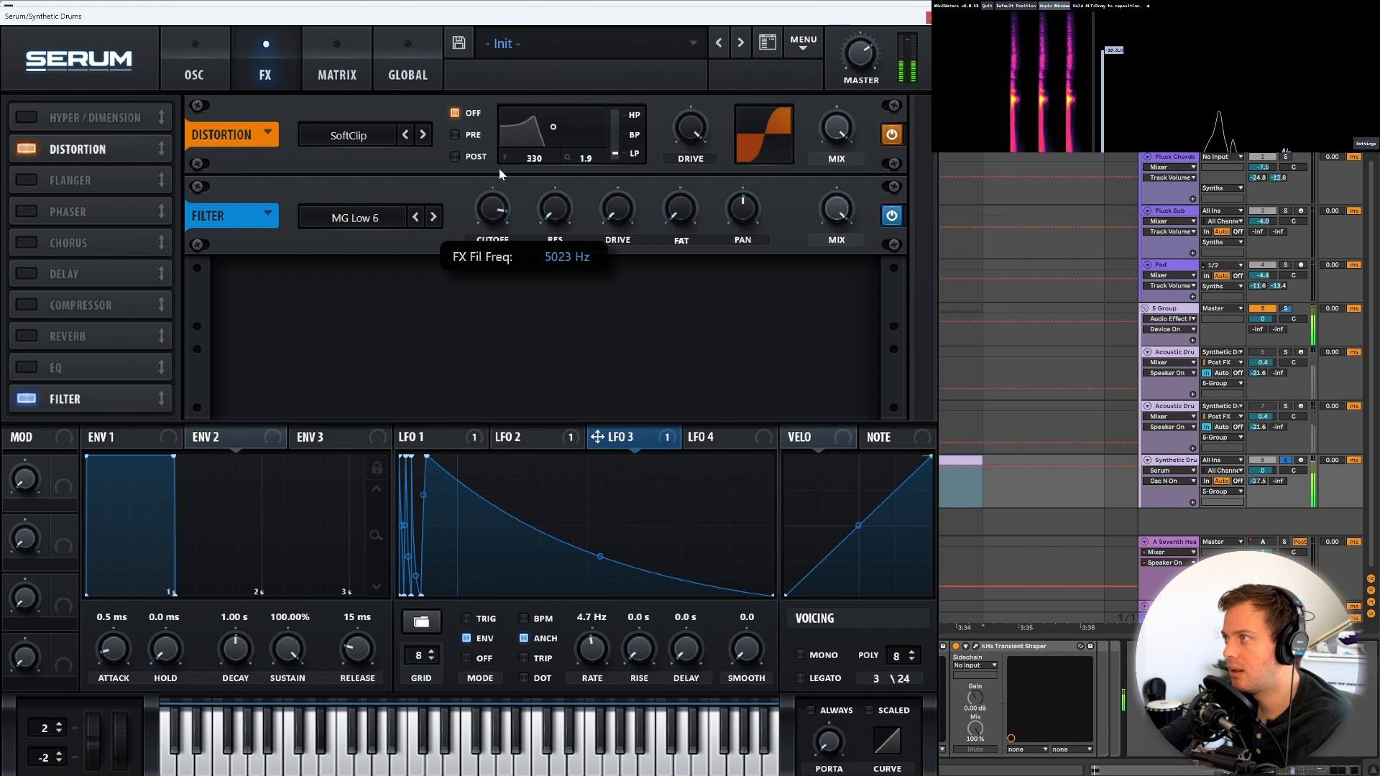
left_click(1286, 352)
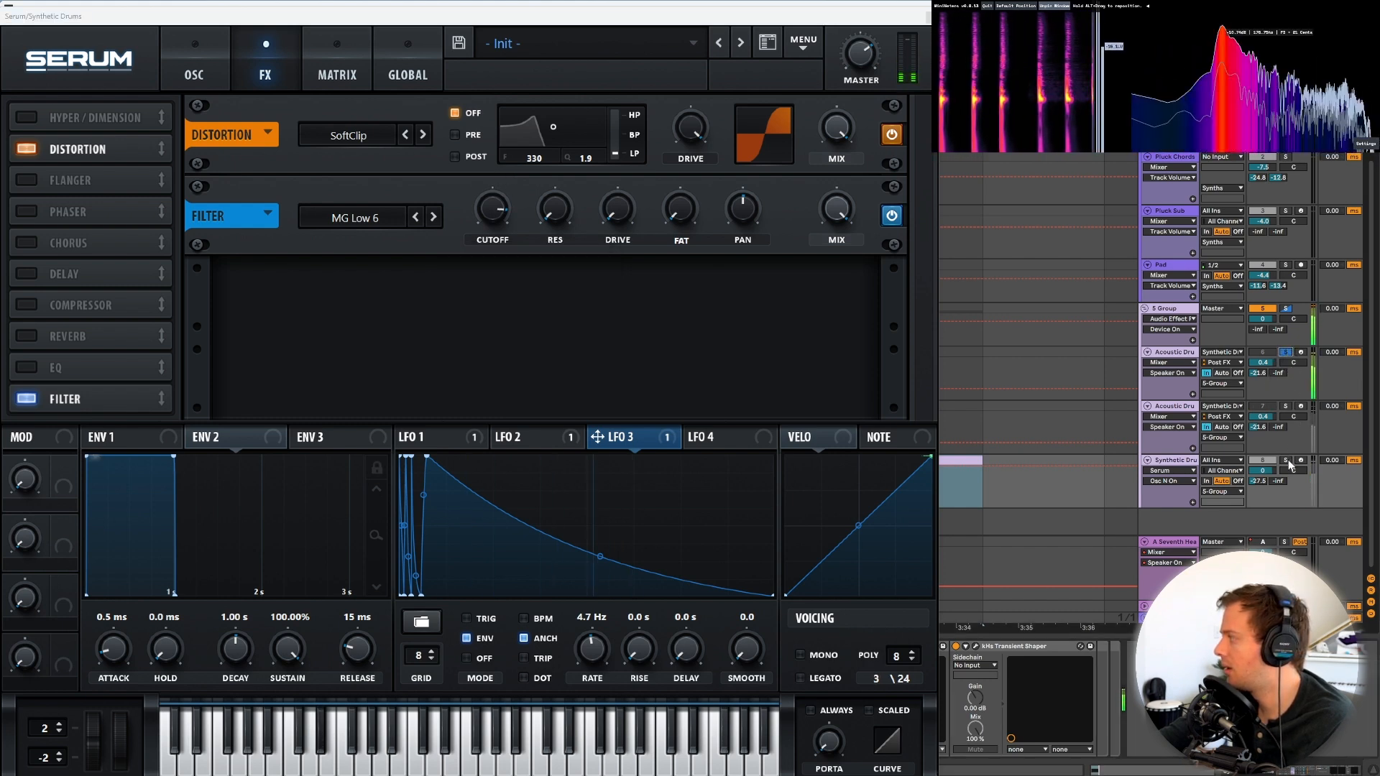
left_click(1287, 460)
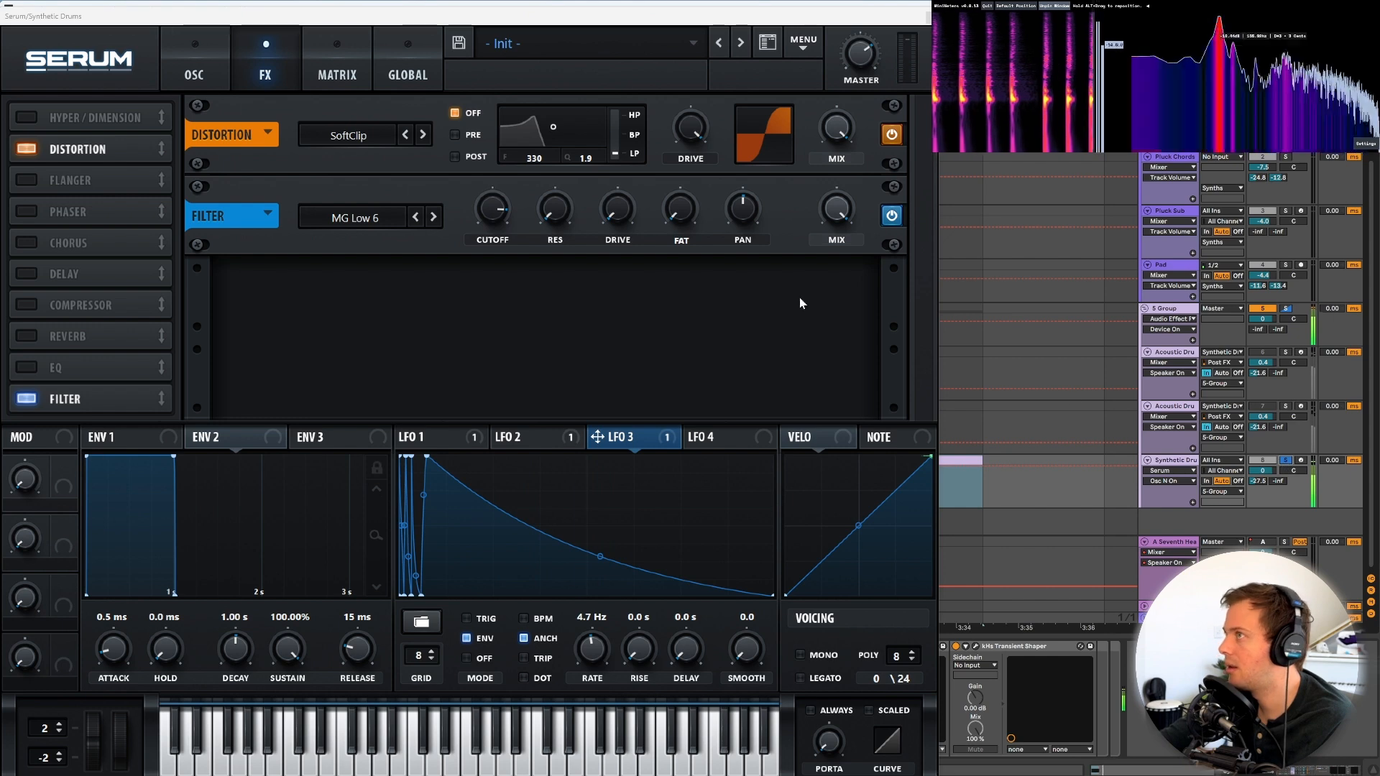
Compare the synthetic snare with the acoustic reference again and lower the noise filter's resonance.
left_click(193, 74)
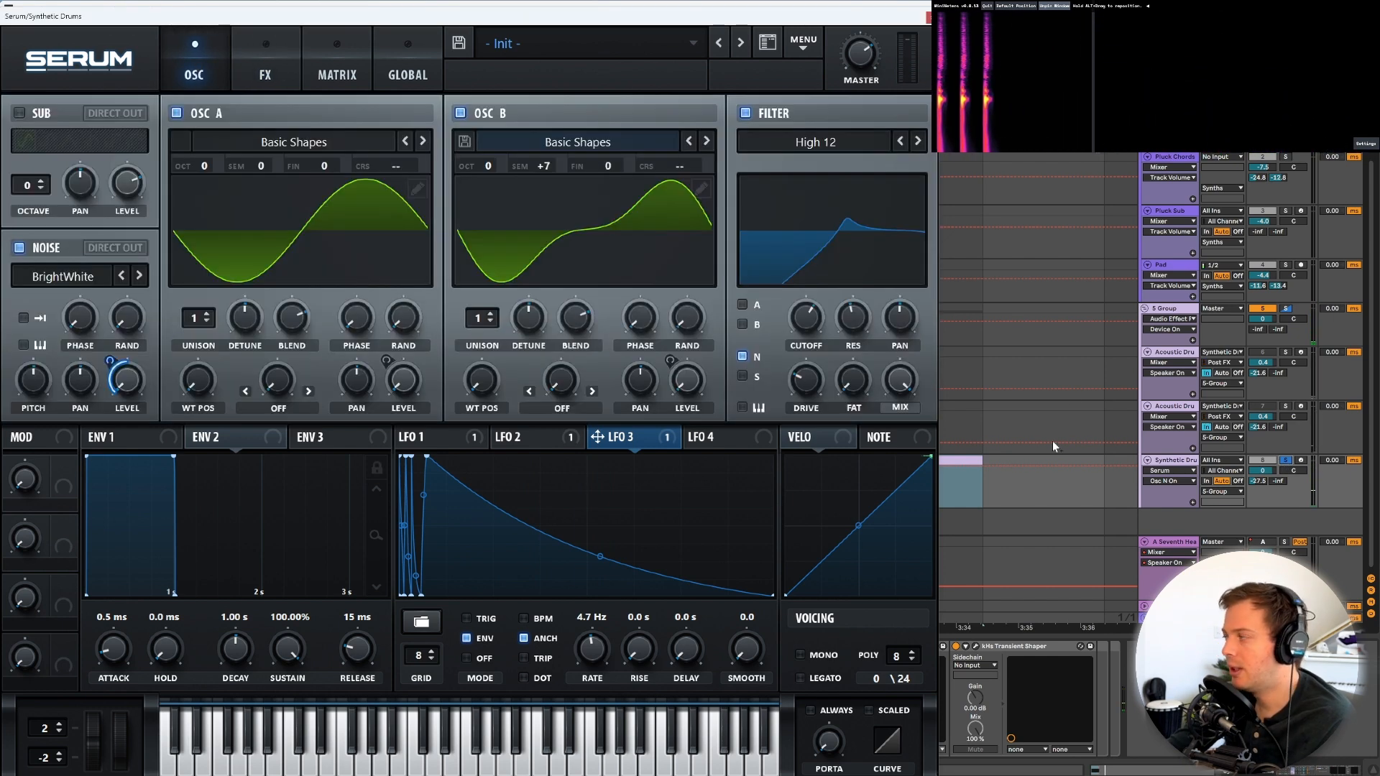
left_click(1287, 354)
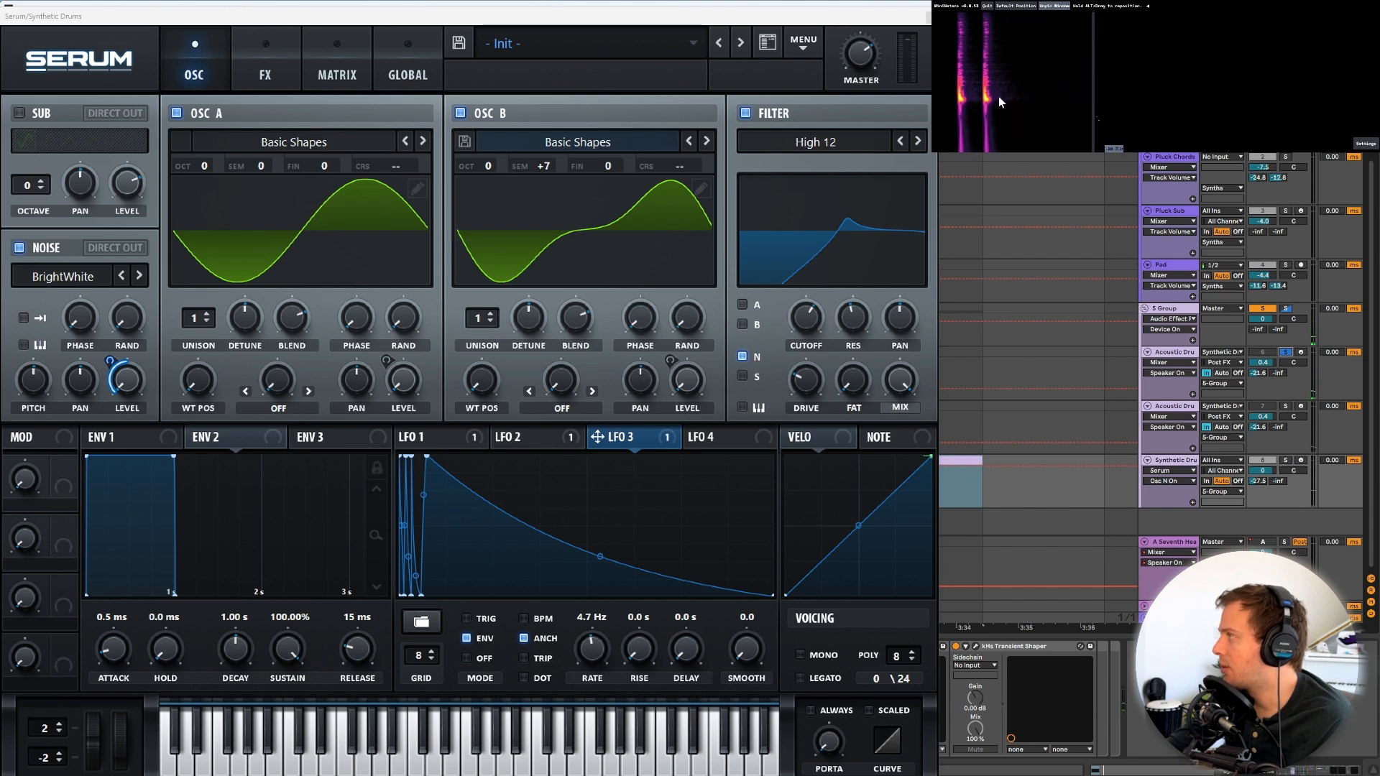
mouse_move(931, 93)
left_mouse_down()
mouse_move(437, 110)
mouse_move(922, 79)
left_mouse_up()
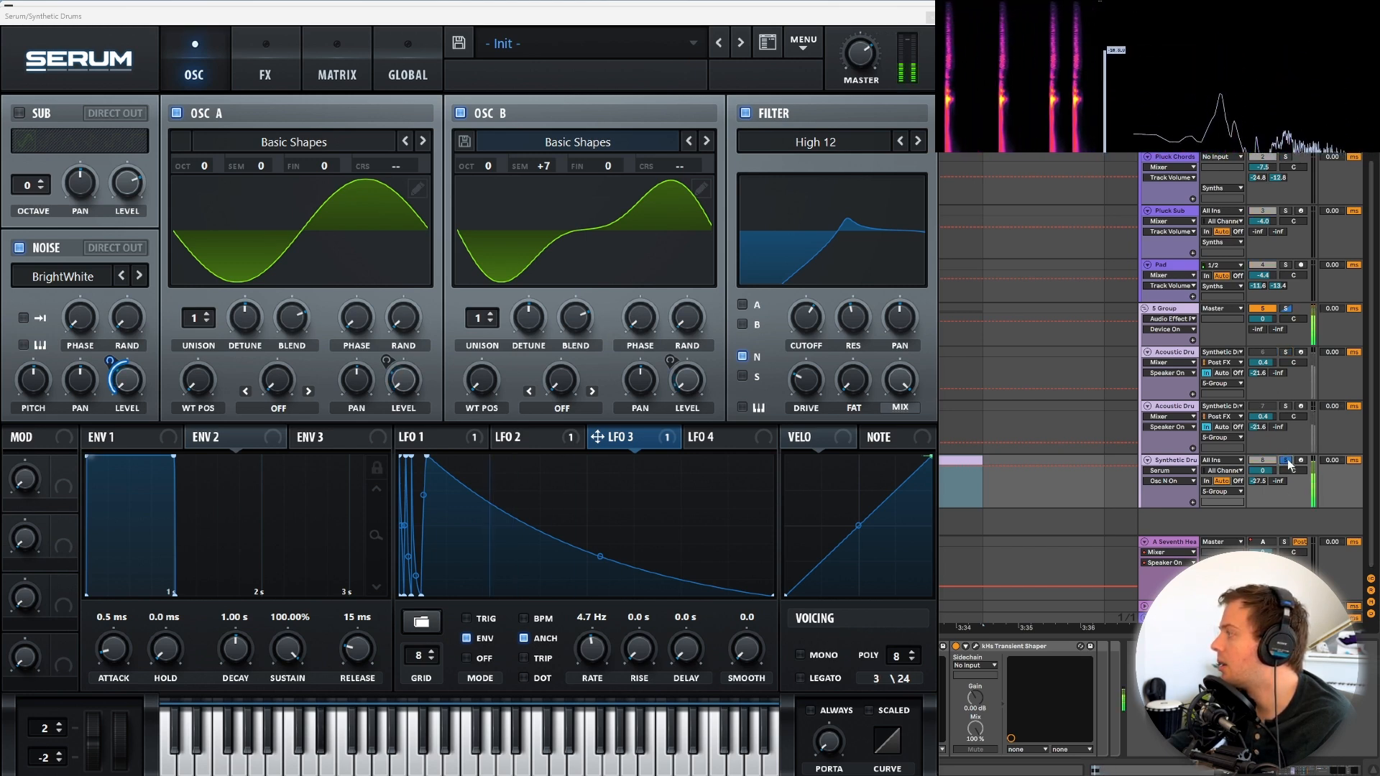
left_click_drag(844, 322, 848, 338)
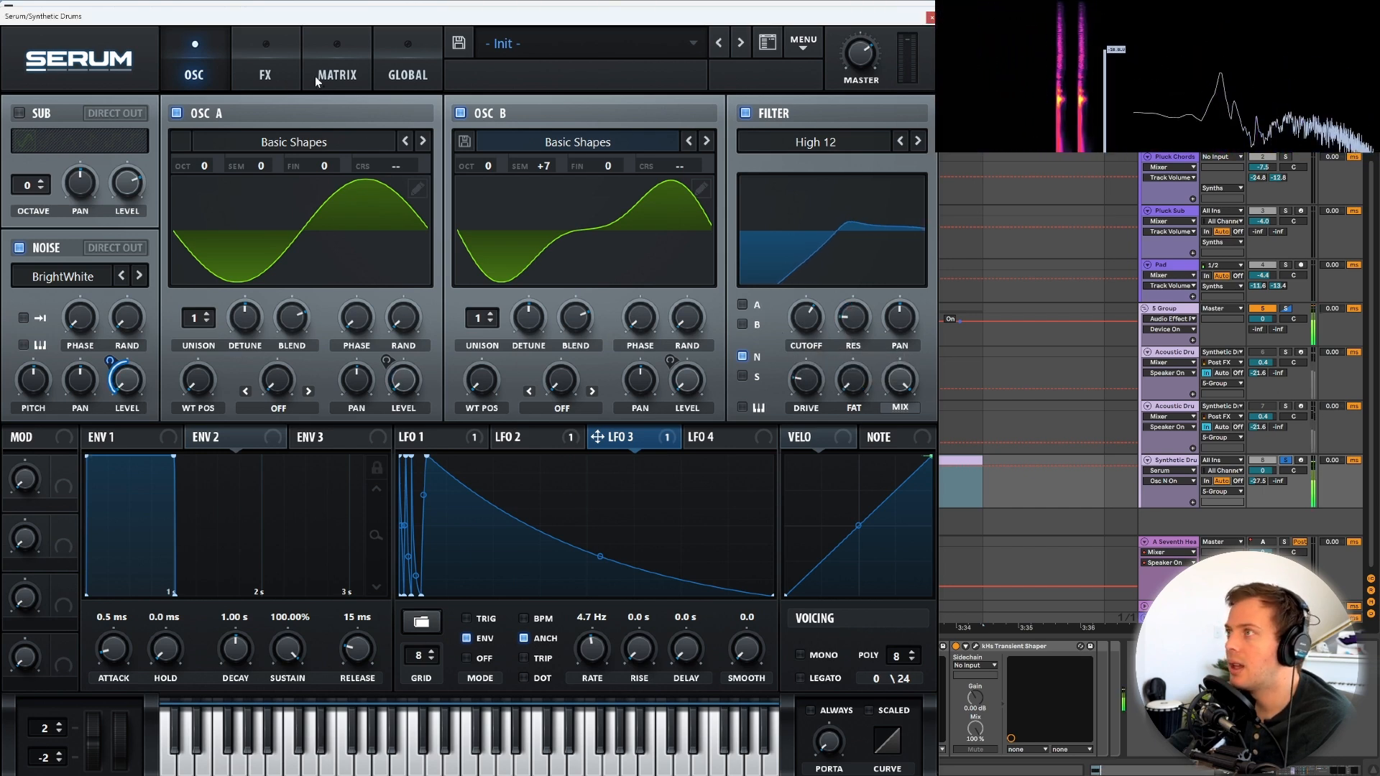
Shape LFO 4 as a steep downward decay in unsynced envelope mode at 6.2 Hz.
left_click(725, 431)
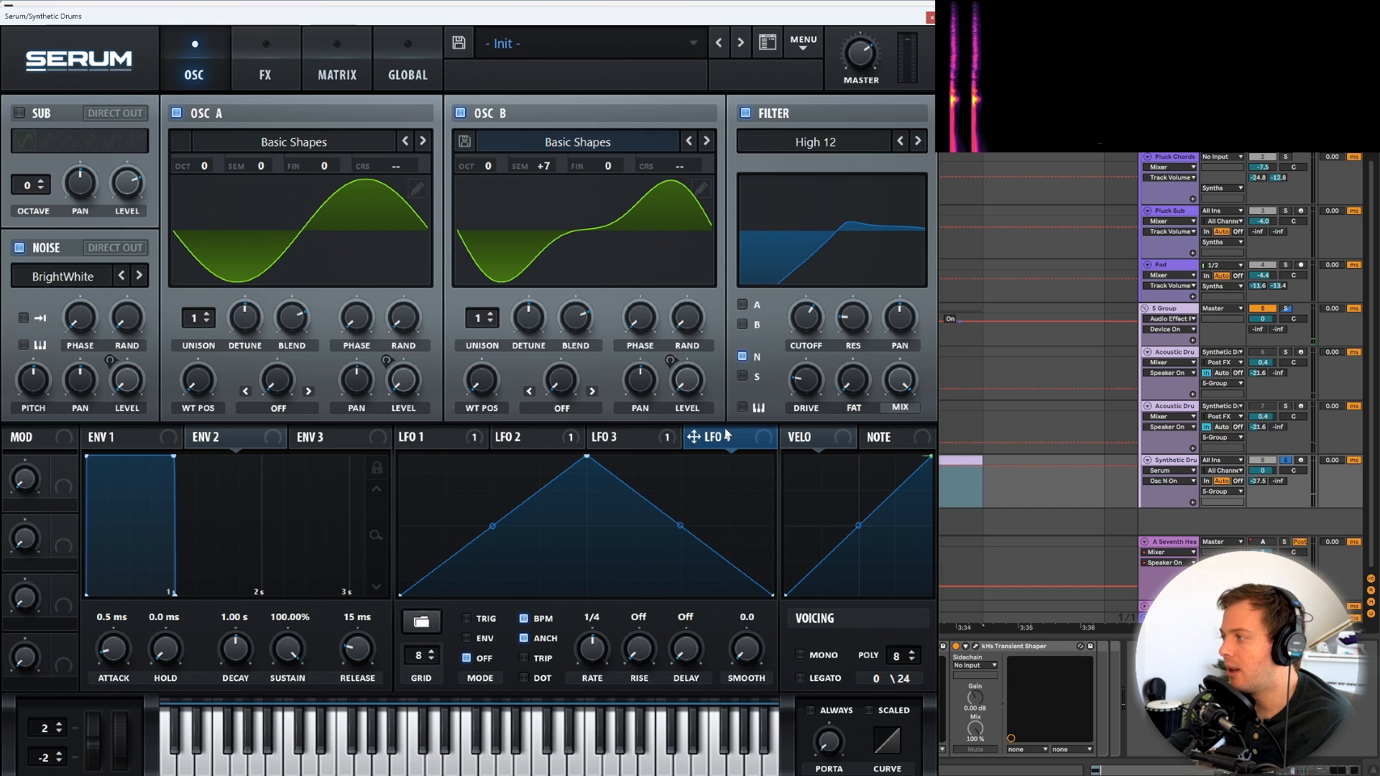
left_click_drag(587, 456, 338, 407)
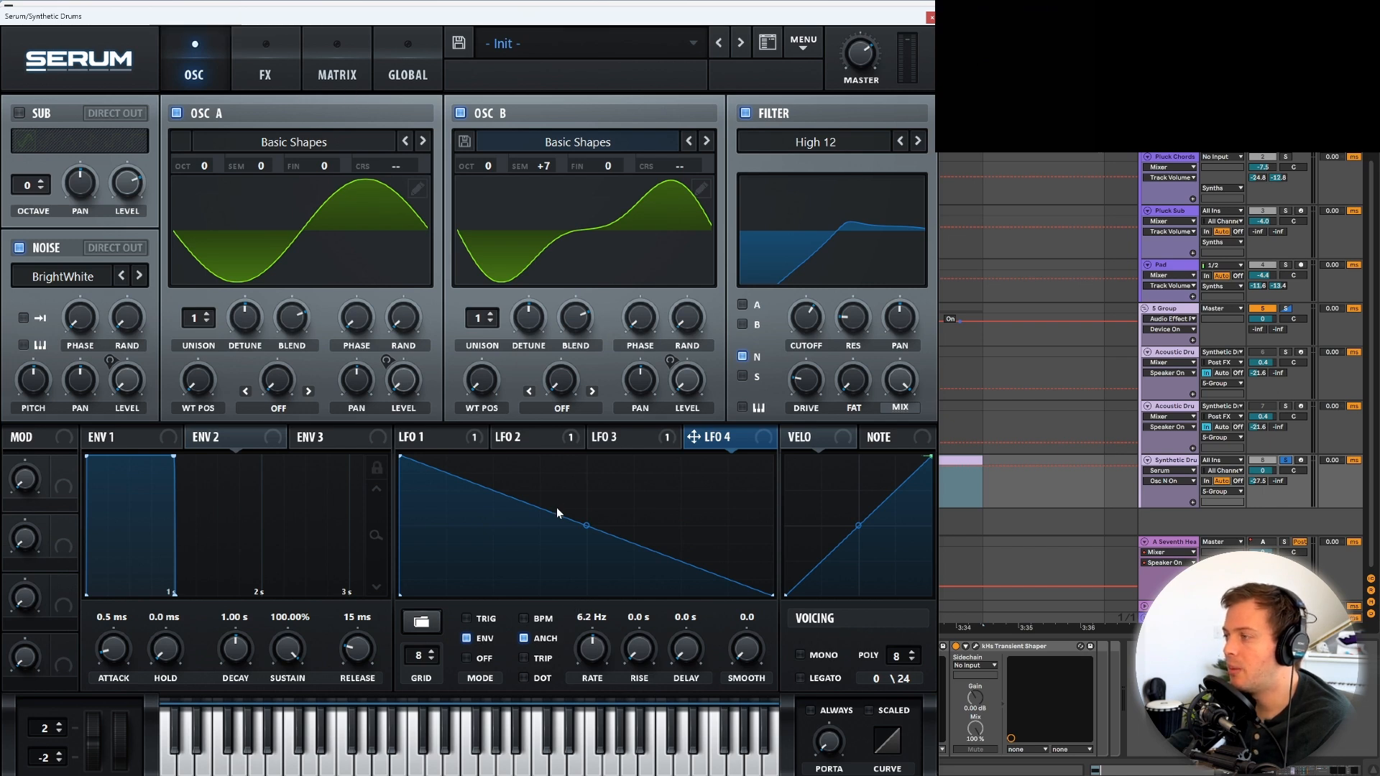
left_click_drag(585, 528, 562, 573)
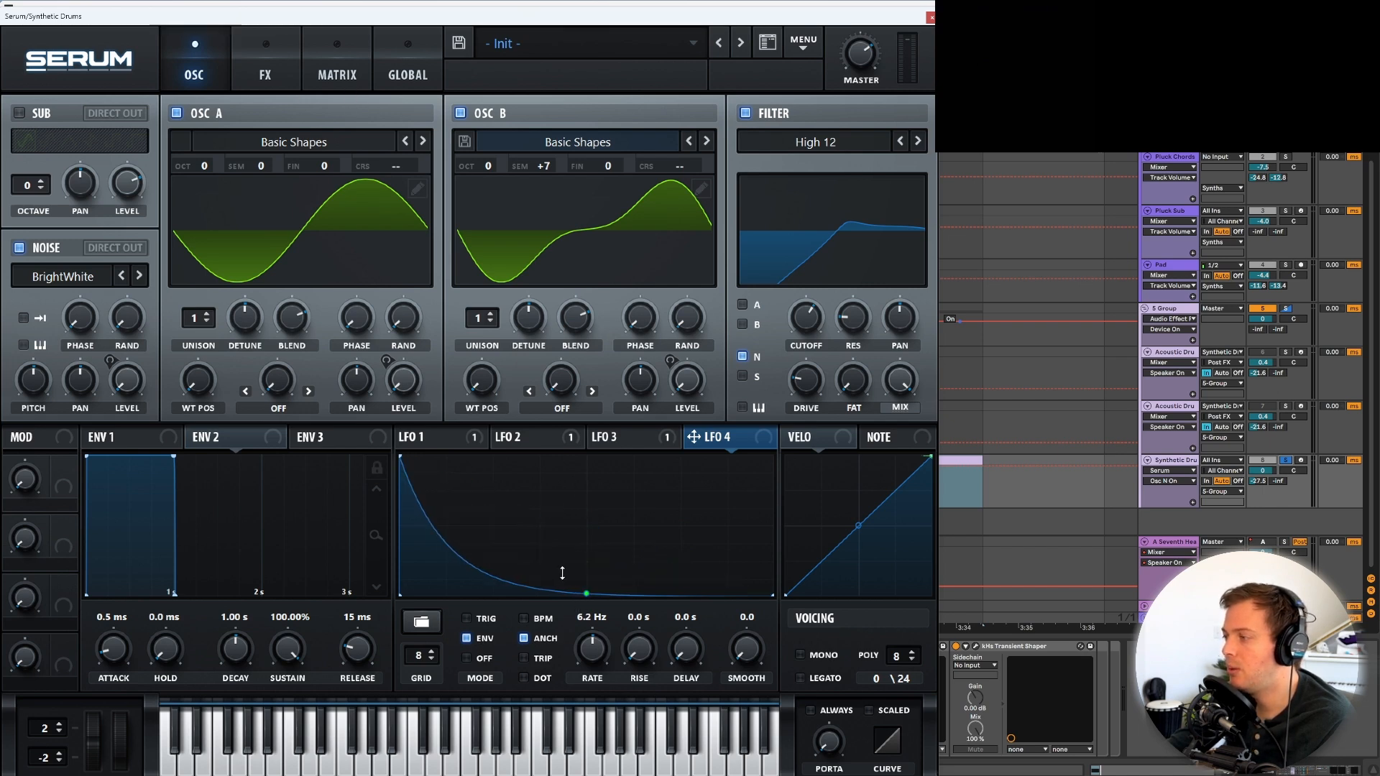
Route LFO 4 to the master tuning in the next free modulation slot.
left_click(331, 72)
left_click(77, 252)
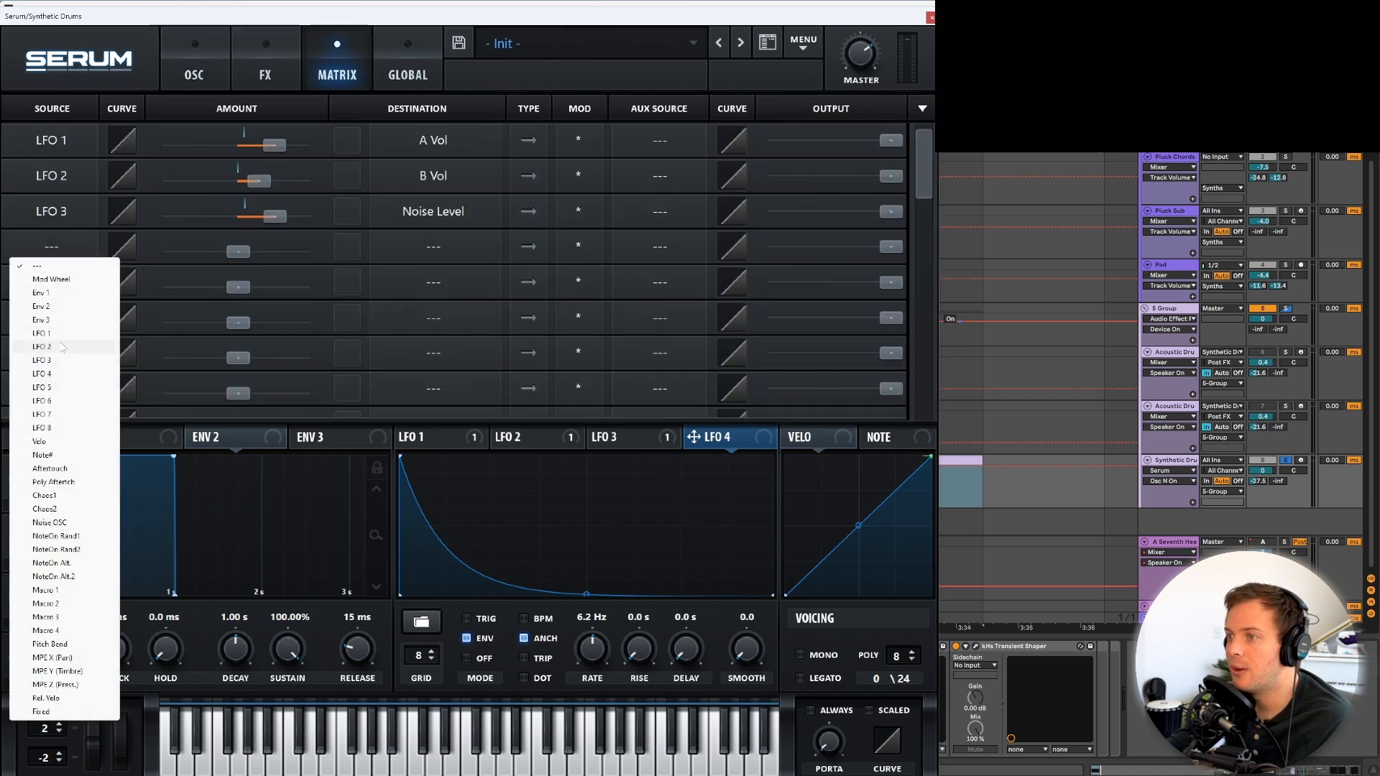
left_click(52, 376)
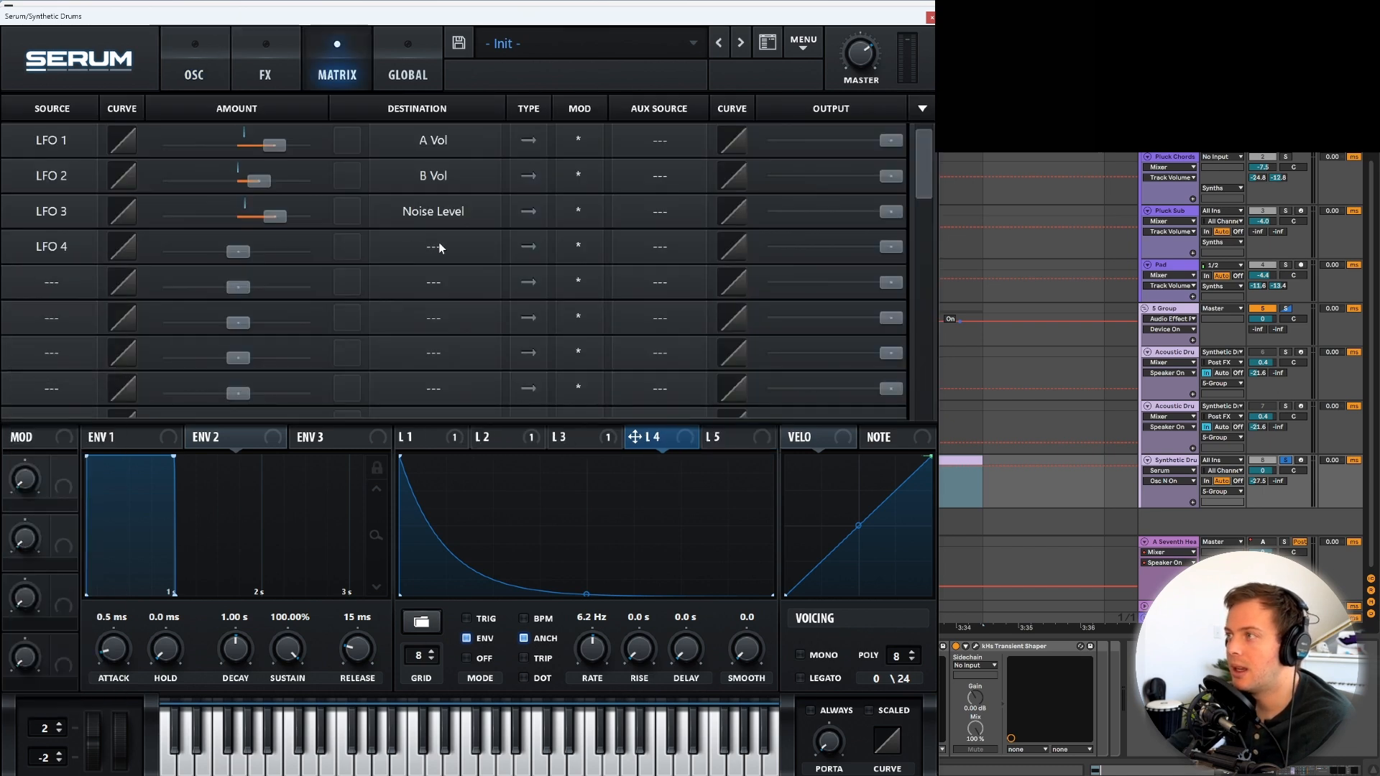
left_click(438, 243)
mouse_move(431, 366)
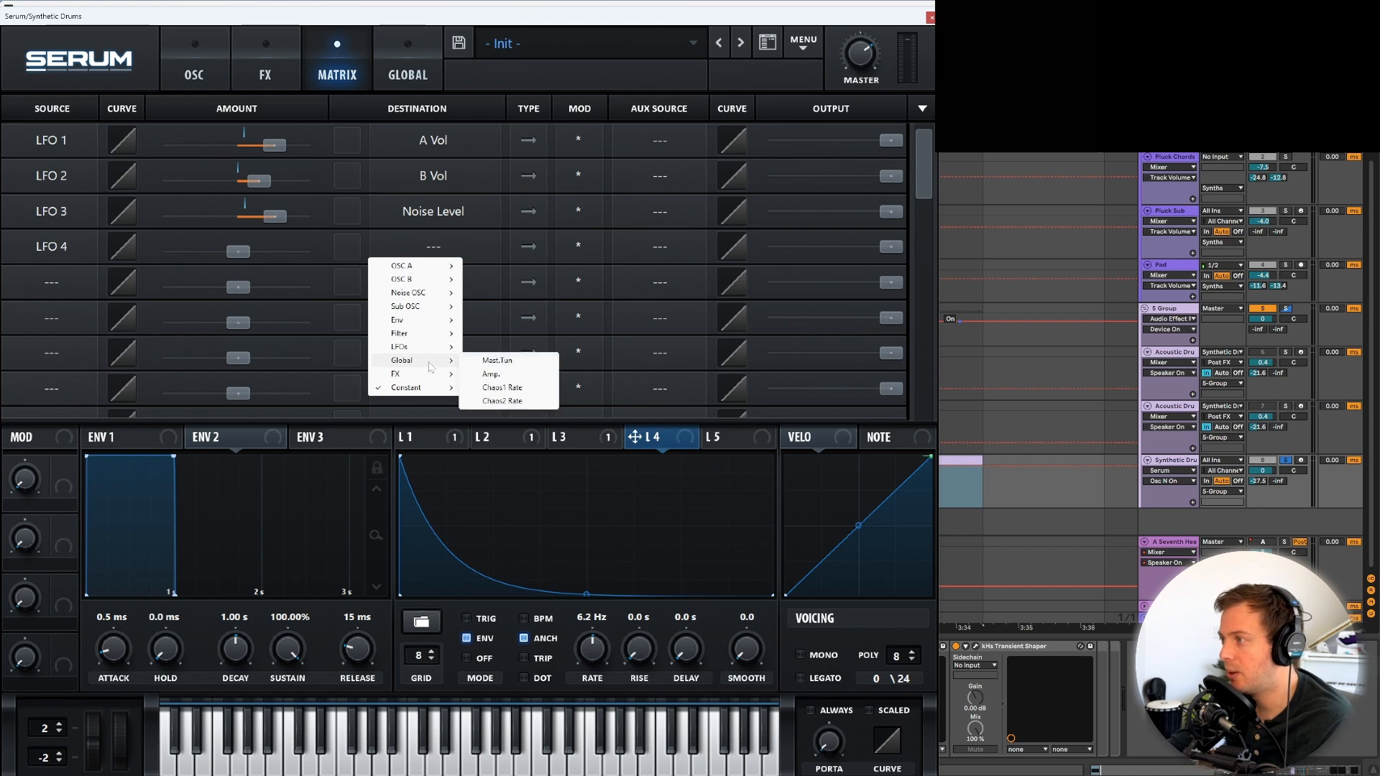
left_click(501, 361)
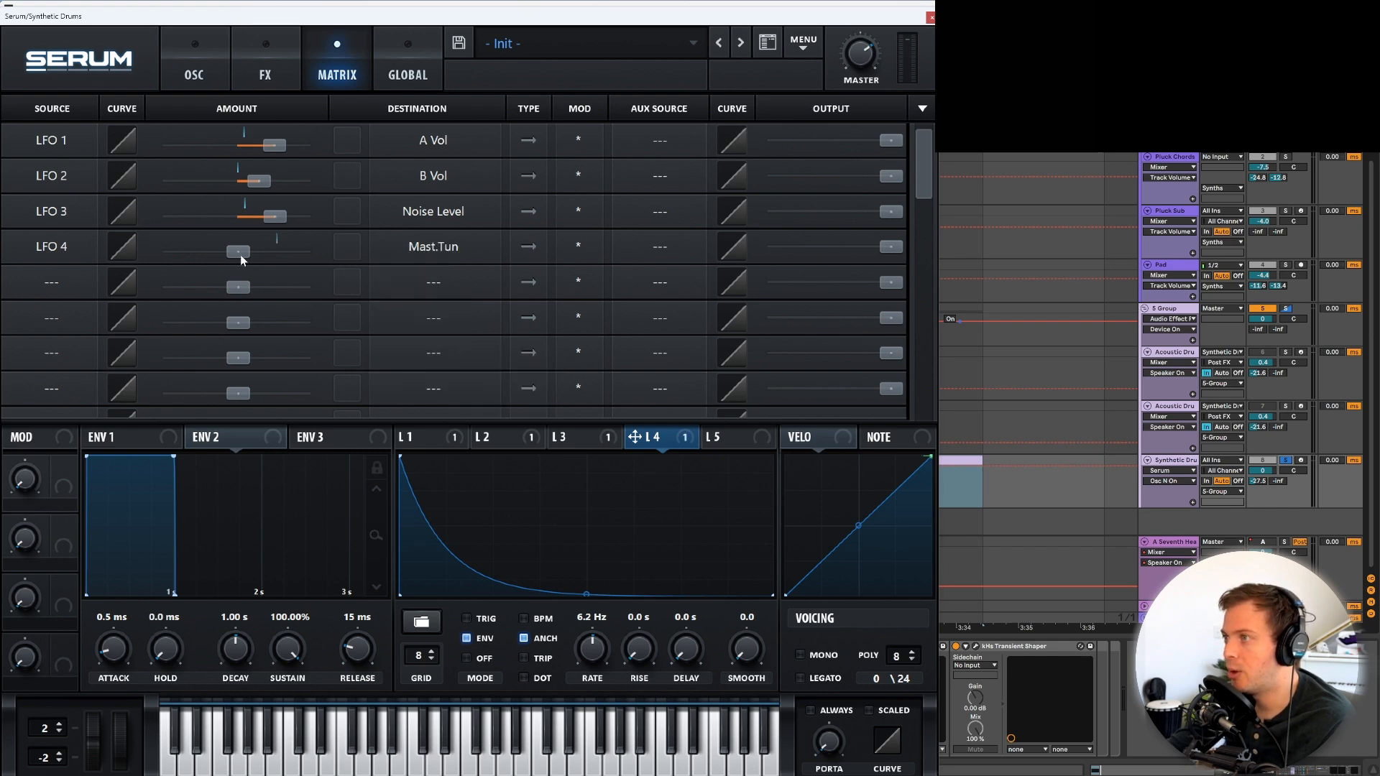
Set a very small positive amount for LFO 4's master tuning modulation and compare the pitch drop with the acoustic reference.
mouse_move(240, 255)
left_mouse_down()
mouse_move(261, 253)
mouse_move(248, 257)
left_mouse_up()
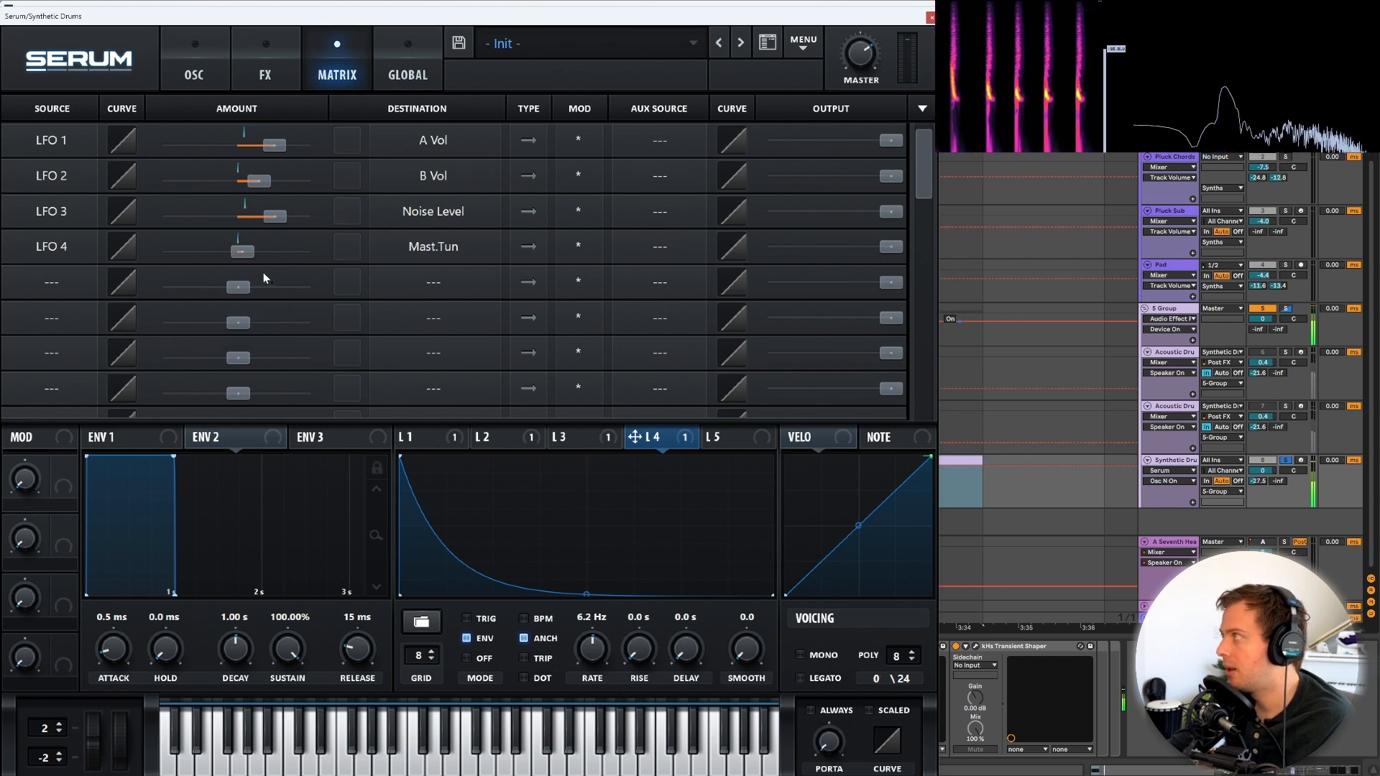
left_click_drag(245, 257, 243, 257)
key("space")
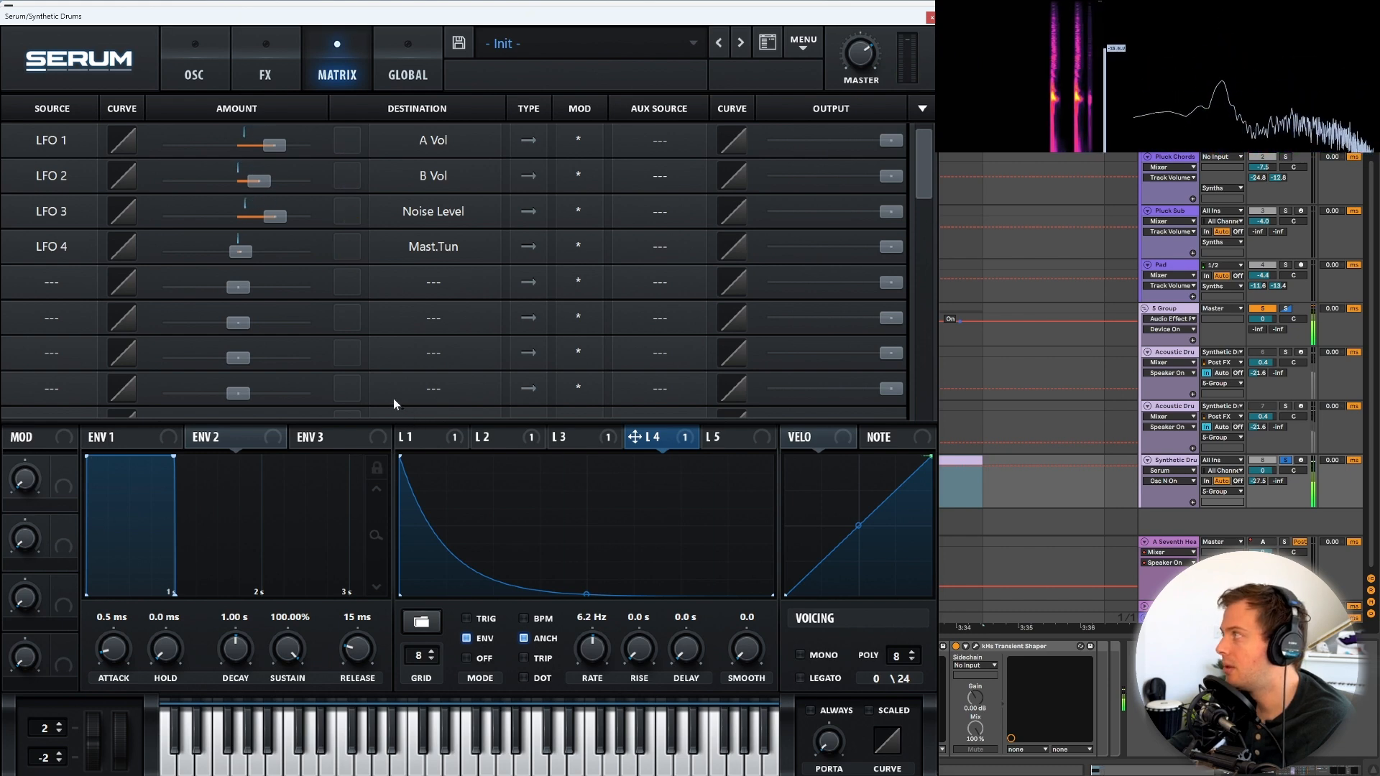
left_click(1286, 353)
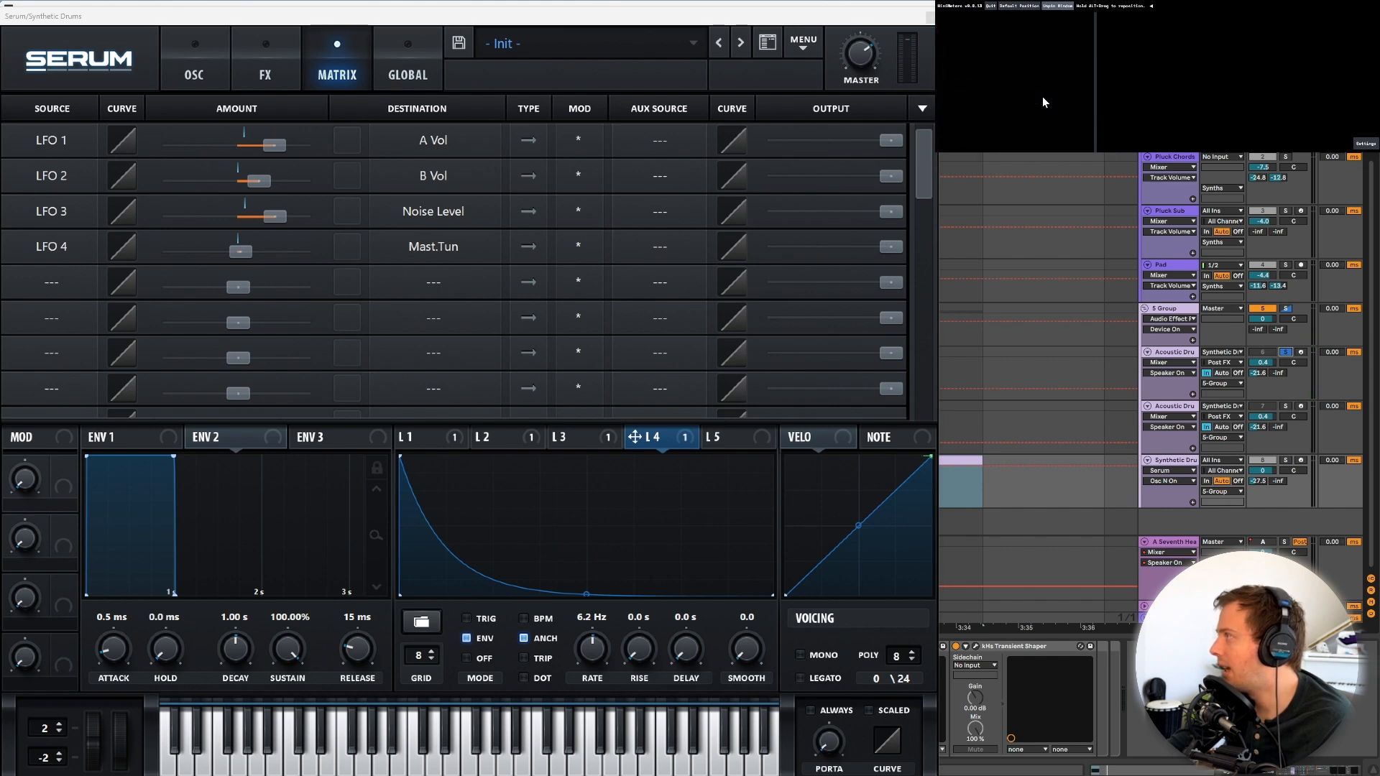
left_click(1285, 353)
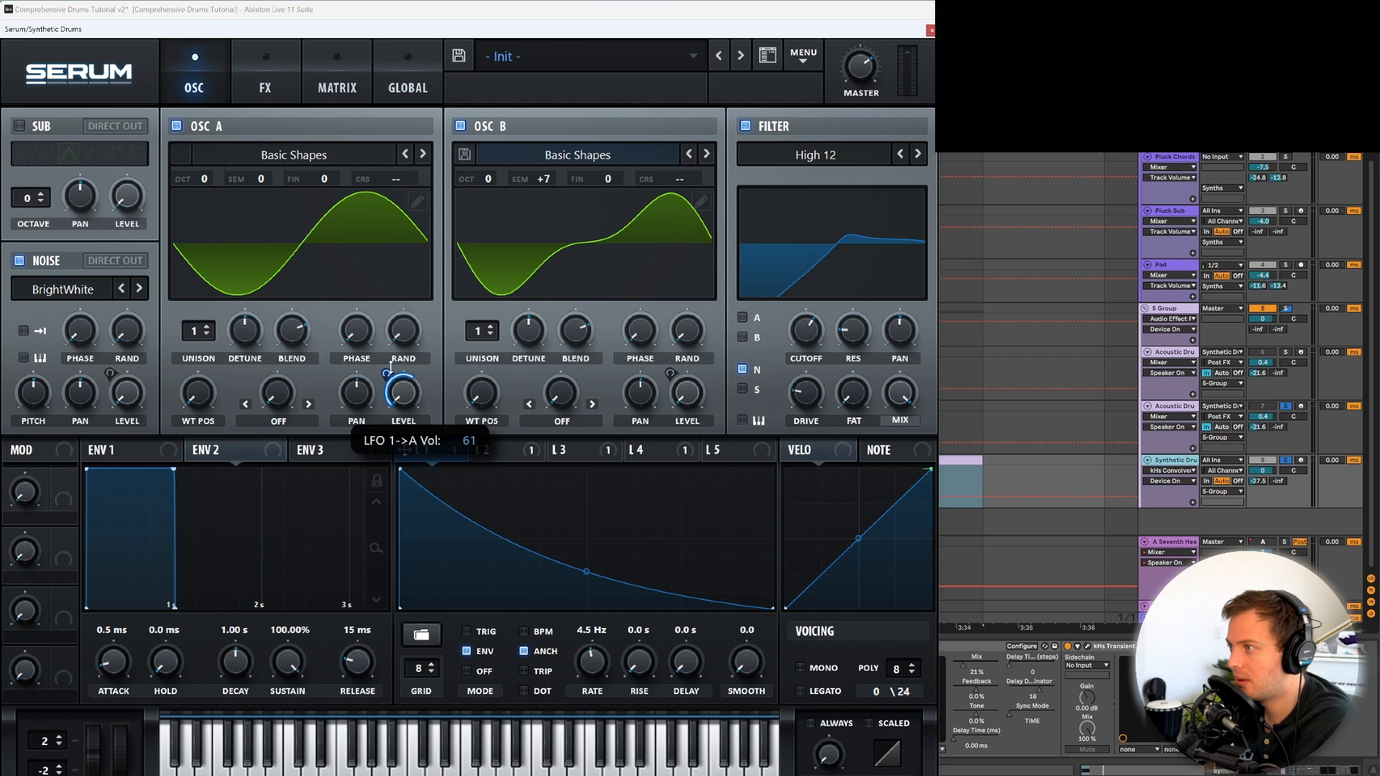
Fine-tune the modulation amounts of LFO 1 on Osc A level, LFO 3 on noise level and LFO 2 on Osc B level.
left_click_drag(390, 367, 396, 369)
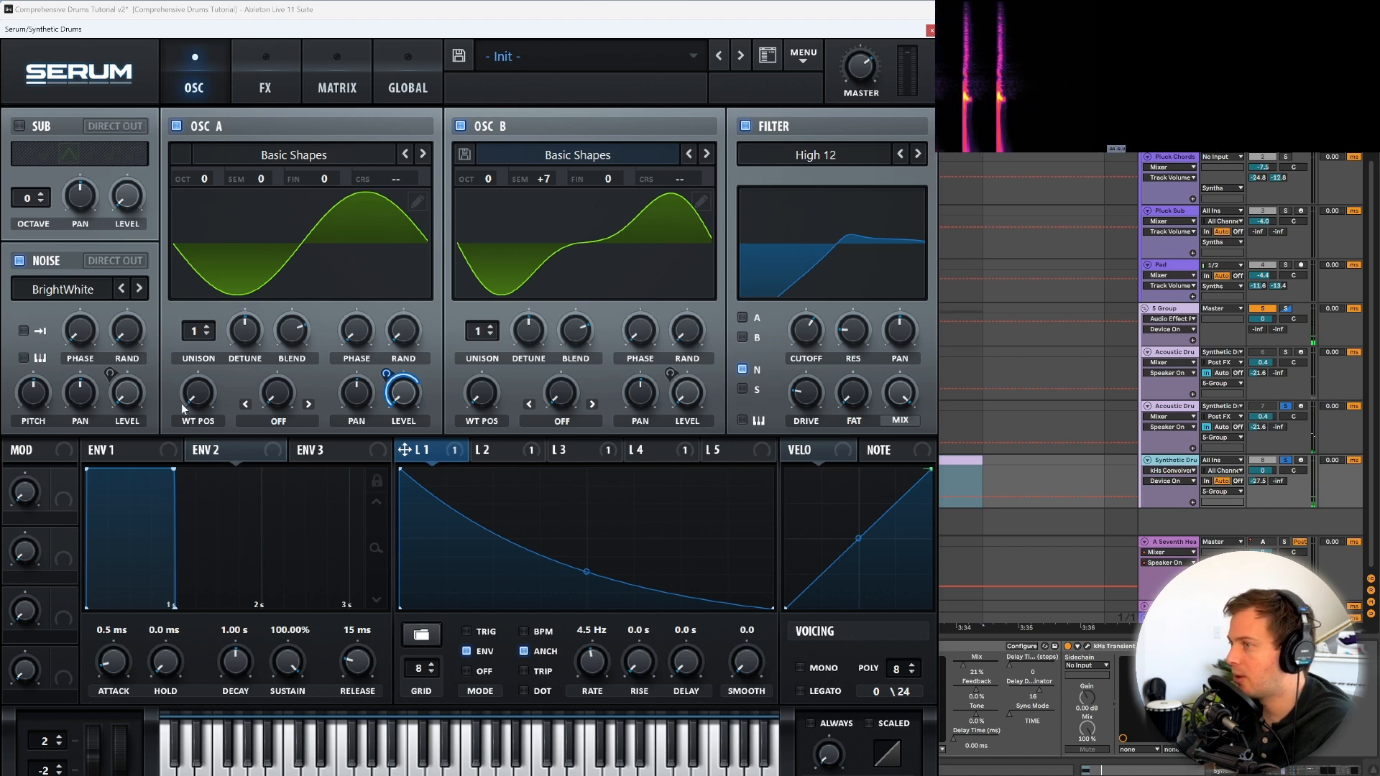
left_click(608, 455)
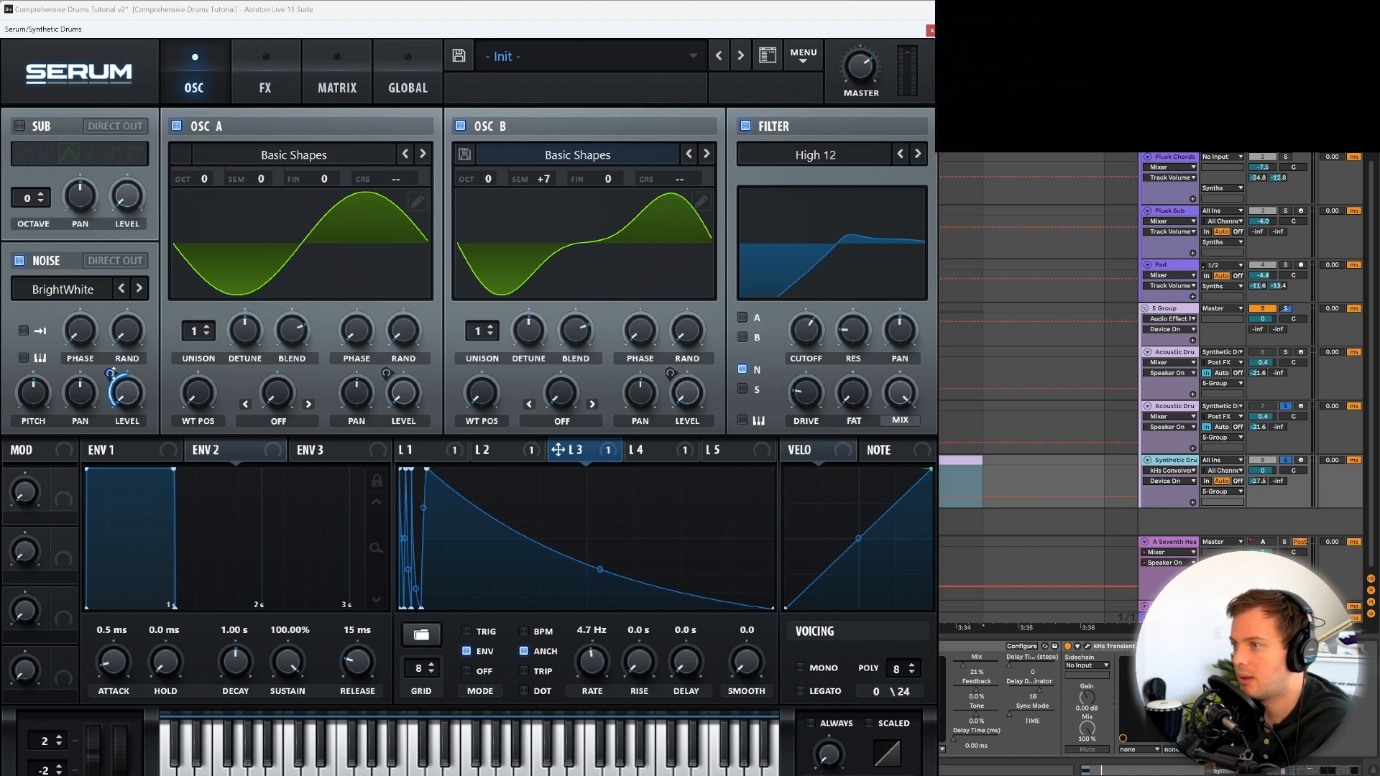
left_click_drag(113, 374, 113, 379)
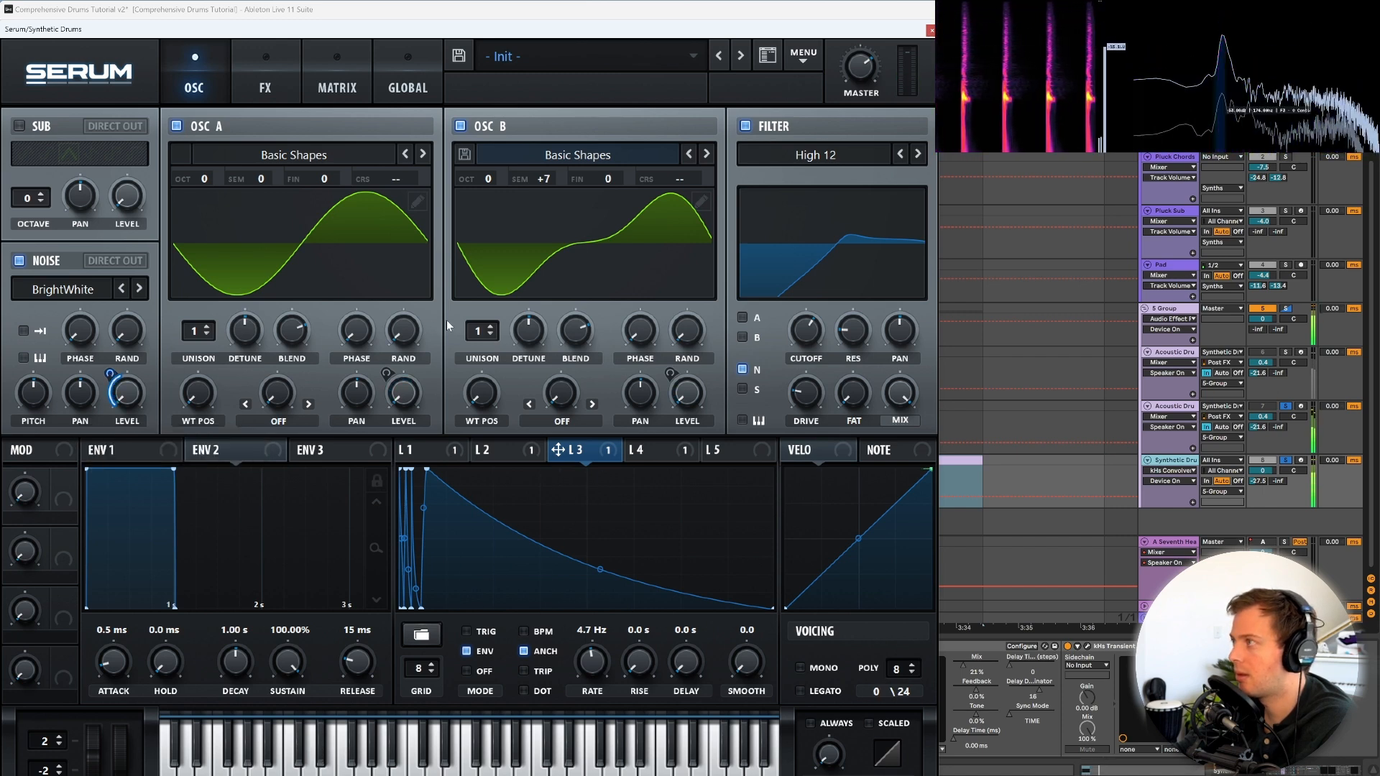
left_click(519, 451)
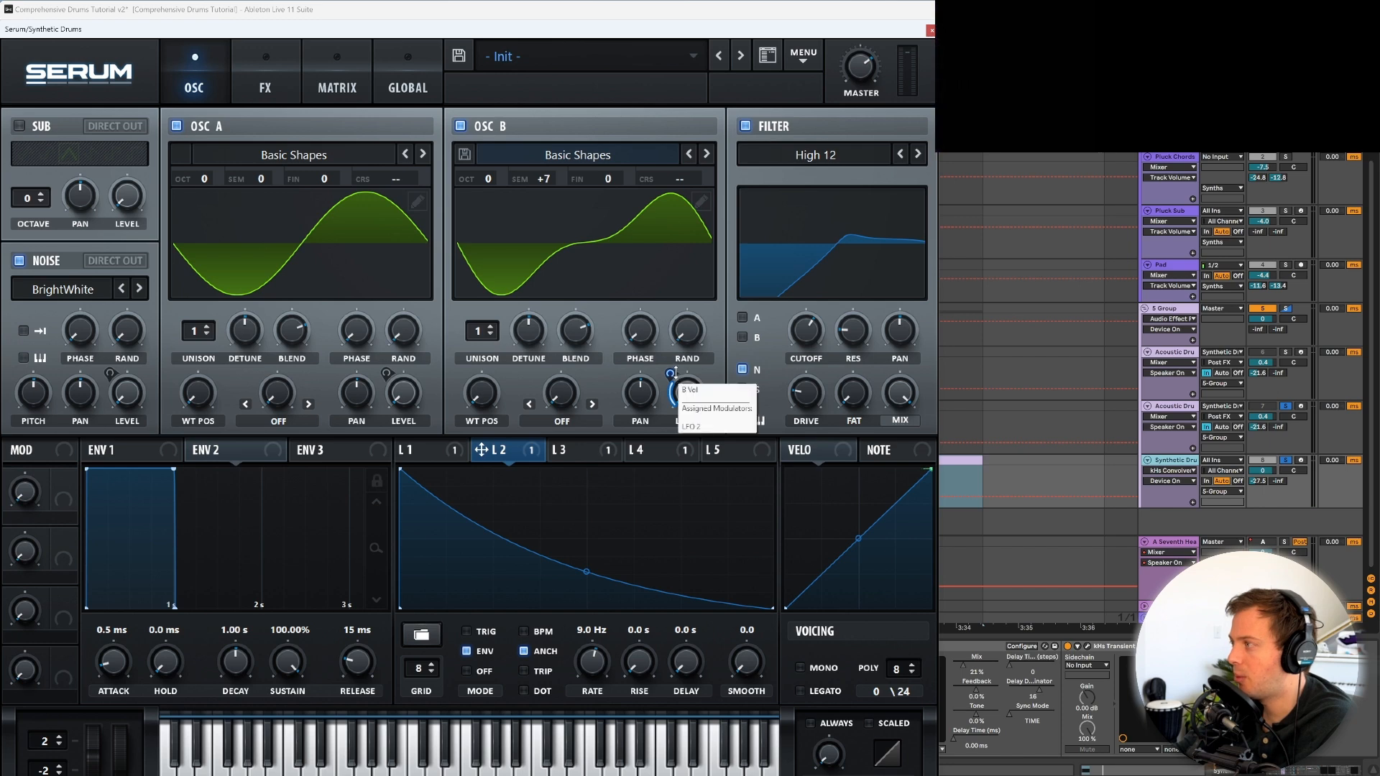
left_click(675, 373)
left_click_drag(679, 369, 681, 368)
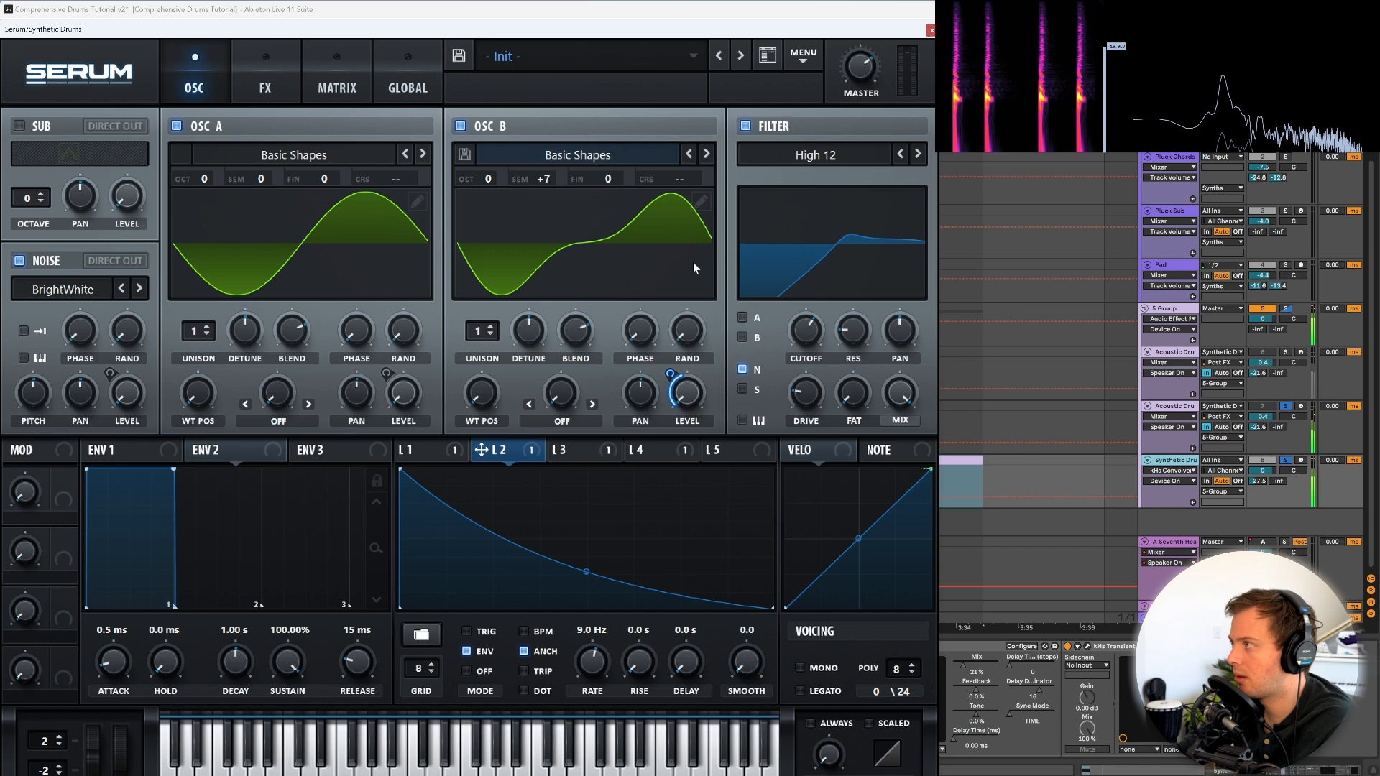
Lower the second harmonic in Osc B's wavetable and normalize each frame separately.
left_click(700, 201)
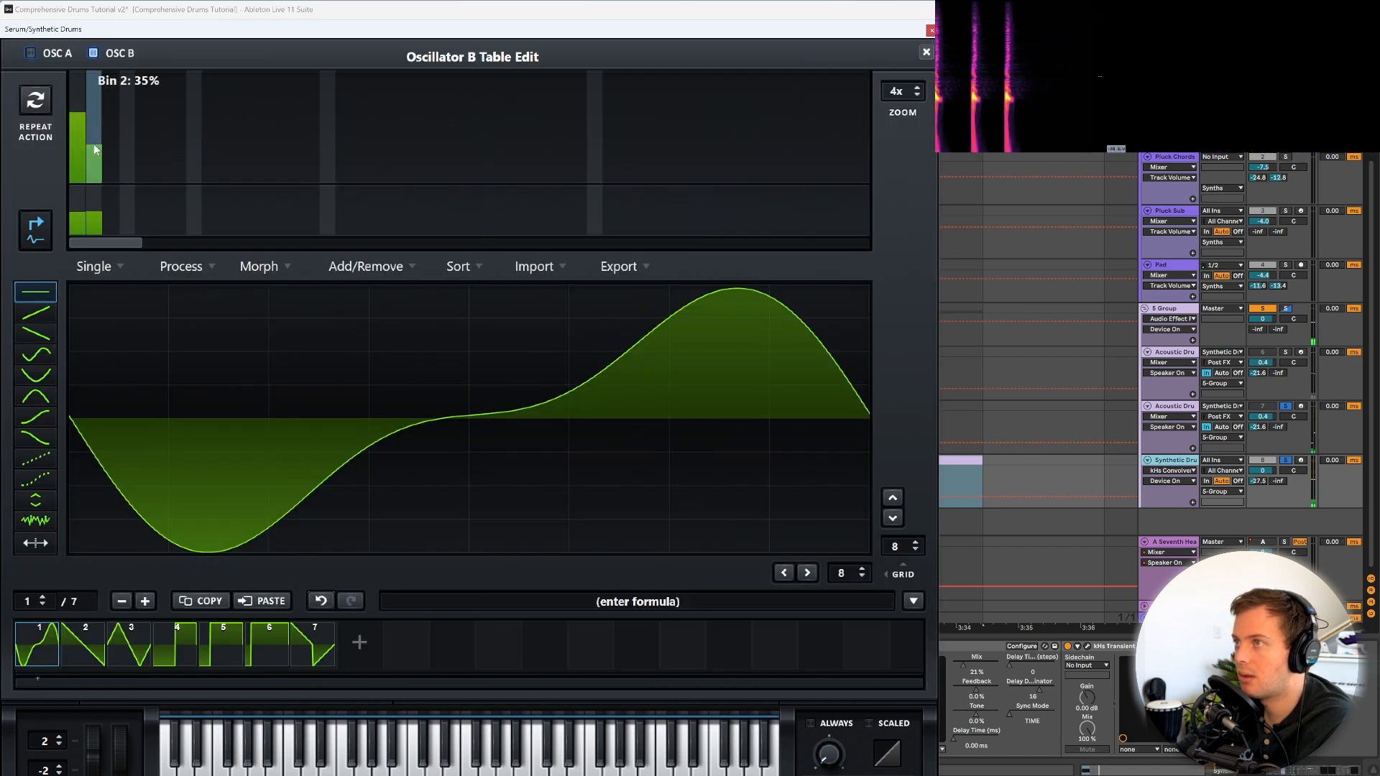
left_click_drag(94, 144, 95, 147)
left_click(188, 273)
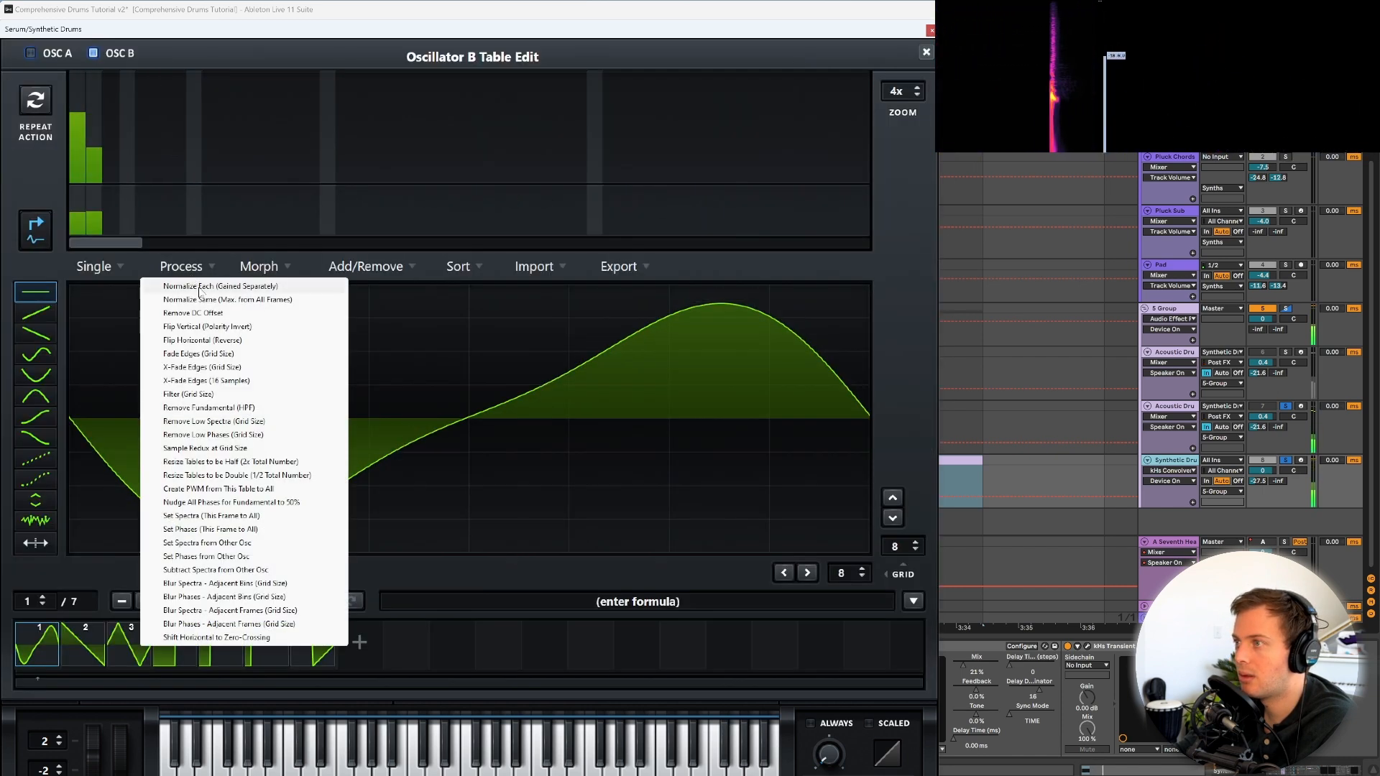
left_click(198, 286)
left_click(926, 53)
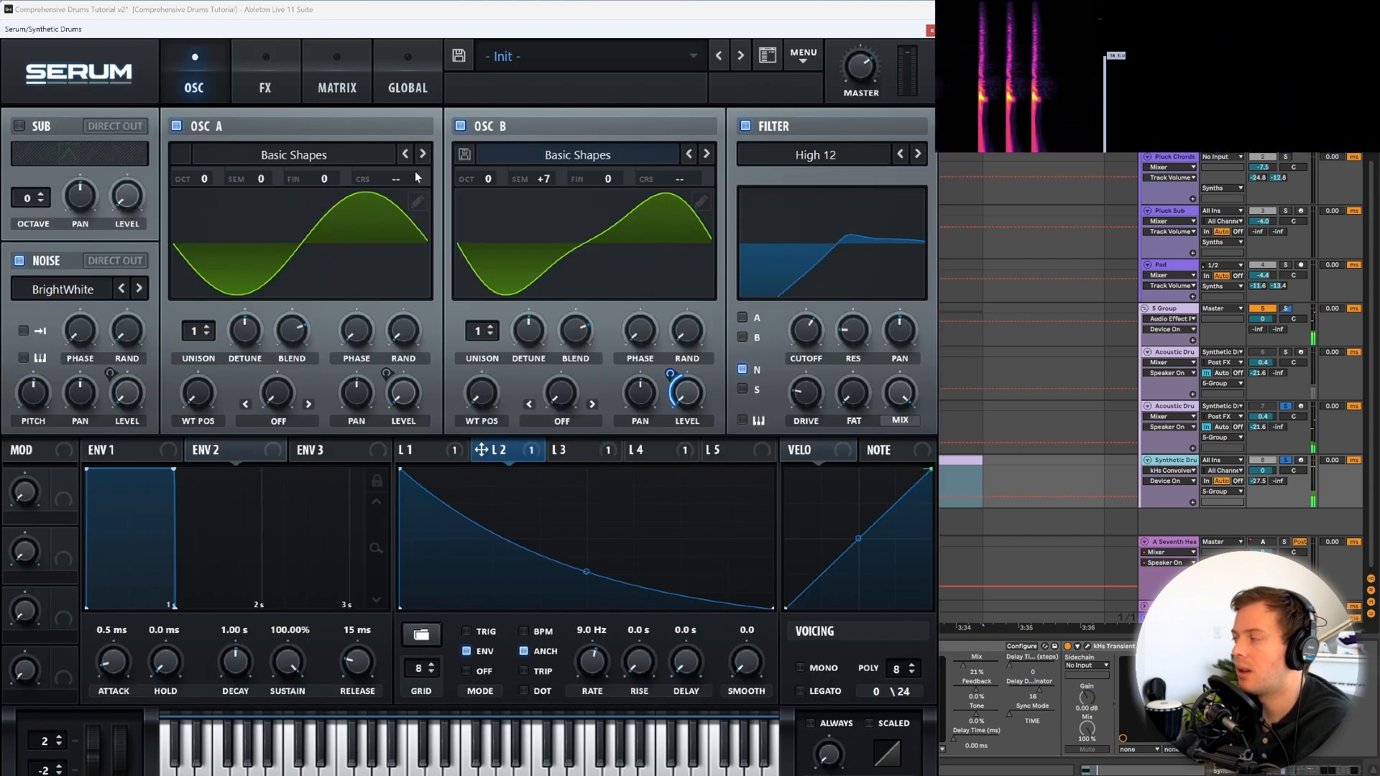
Move the effects filter up the chain to just above the phaser.
left_click(271, 74)
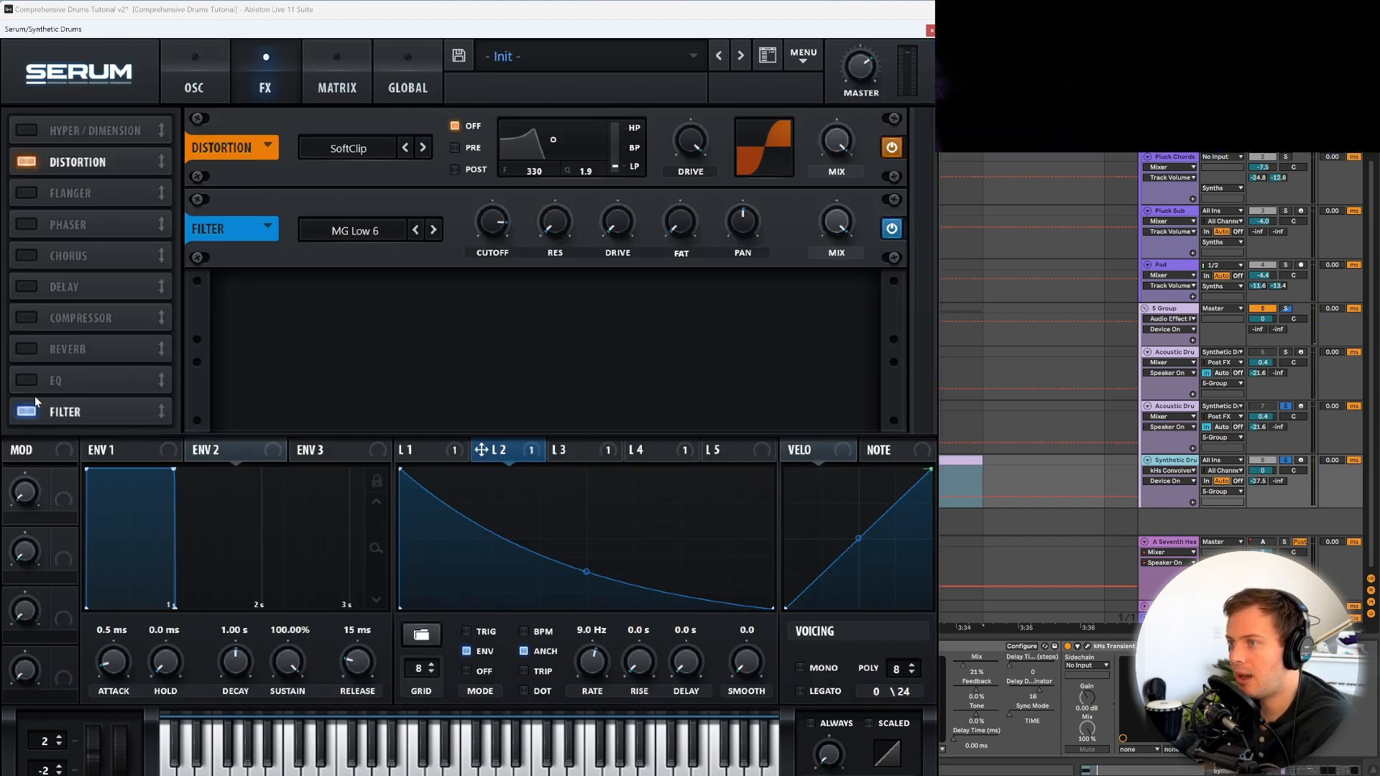
left_click_drag(42, 407, 84, 253)
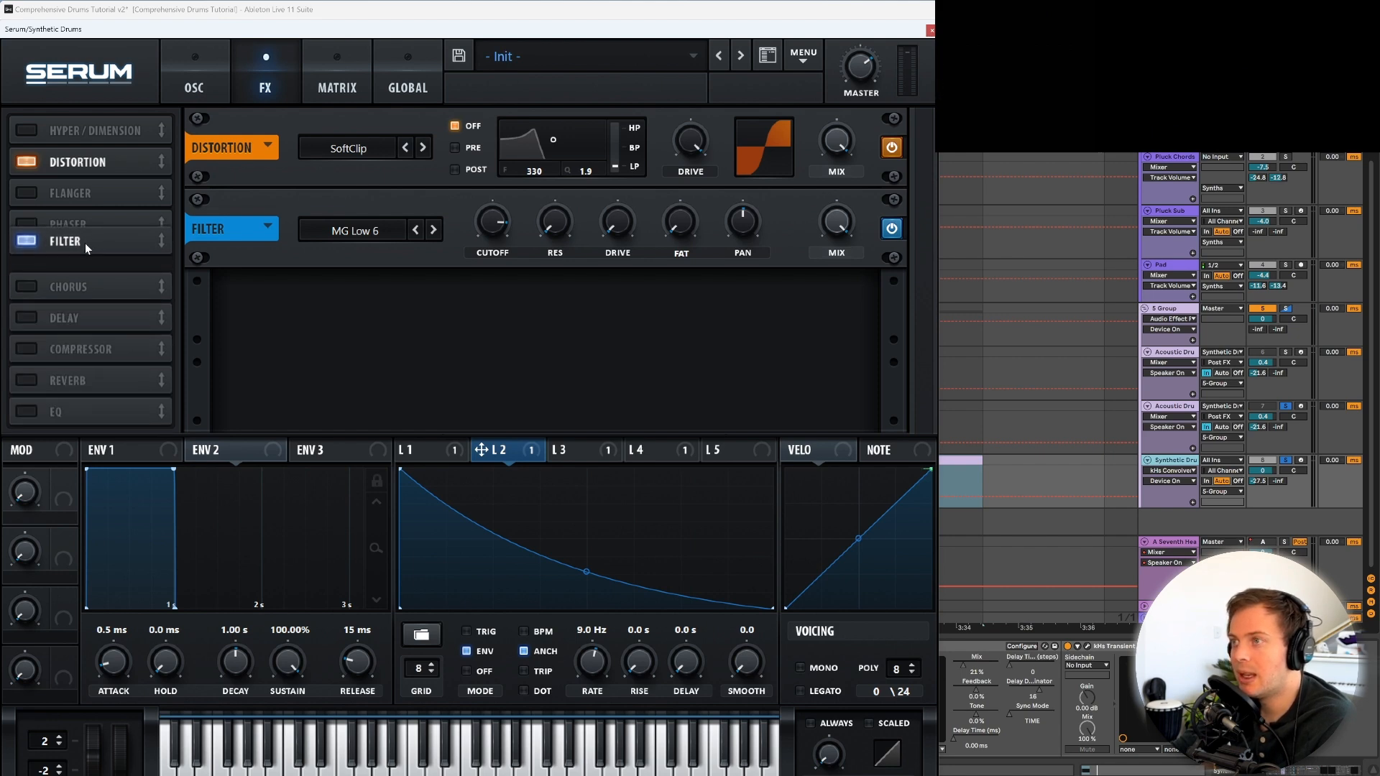
Enable the EQ, place it after the filter and phaser and boost its high shelf to about 9.9 dB.
left_click(33, 408)
left_click_drag(79, 412, 81, 286)
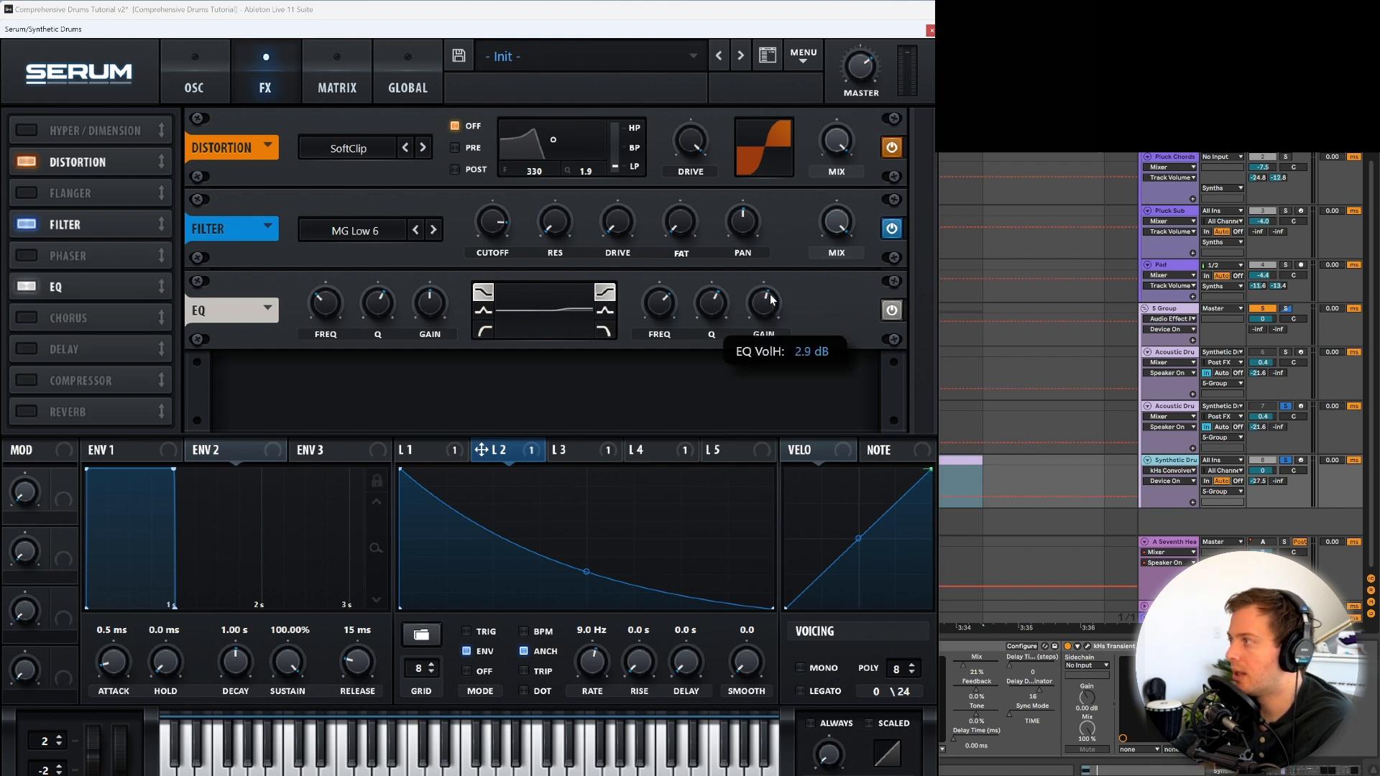
left_click_drag(773, 282, 773, 278)
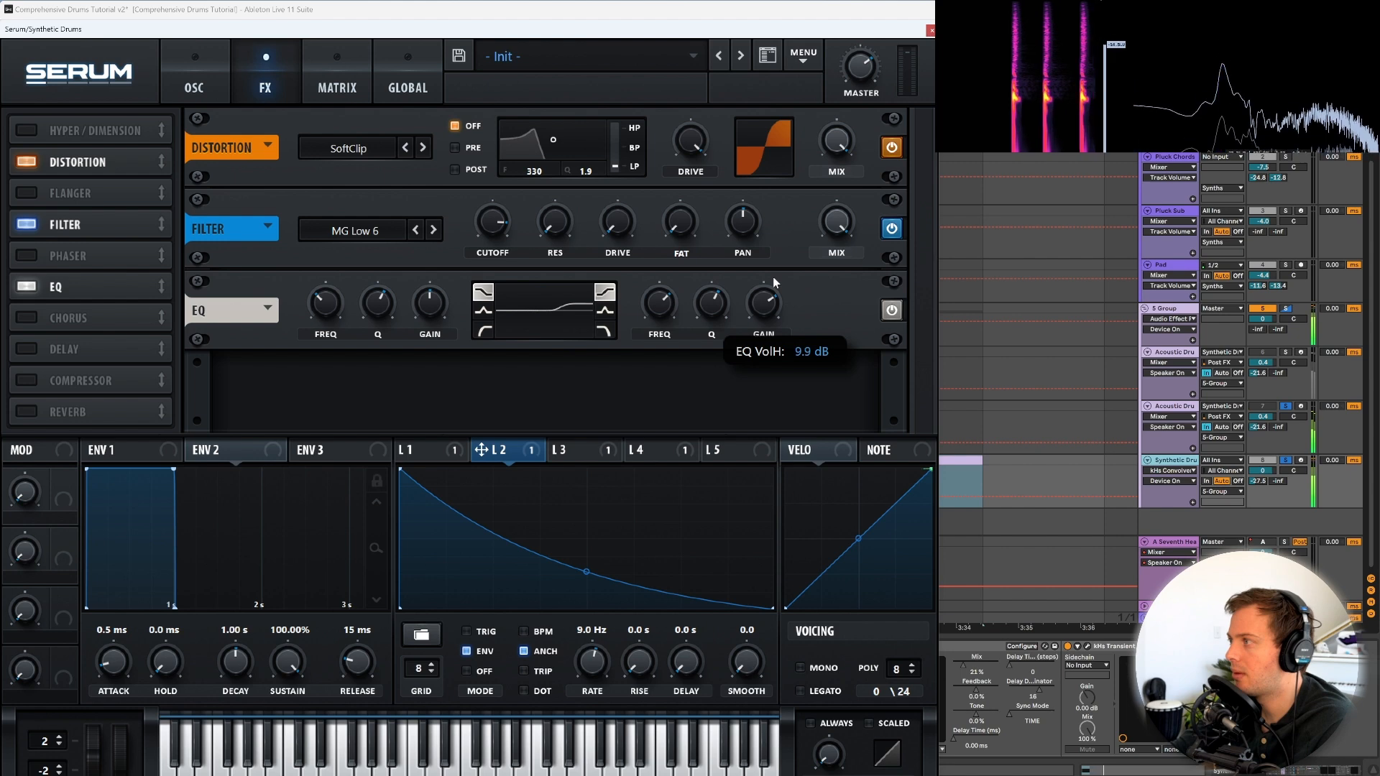
Raise LFO 3's rate in Serum to 6.9 Hz so the noise level modulation runs faster.
left_click(181, 86)
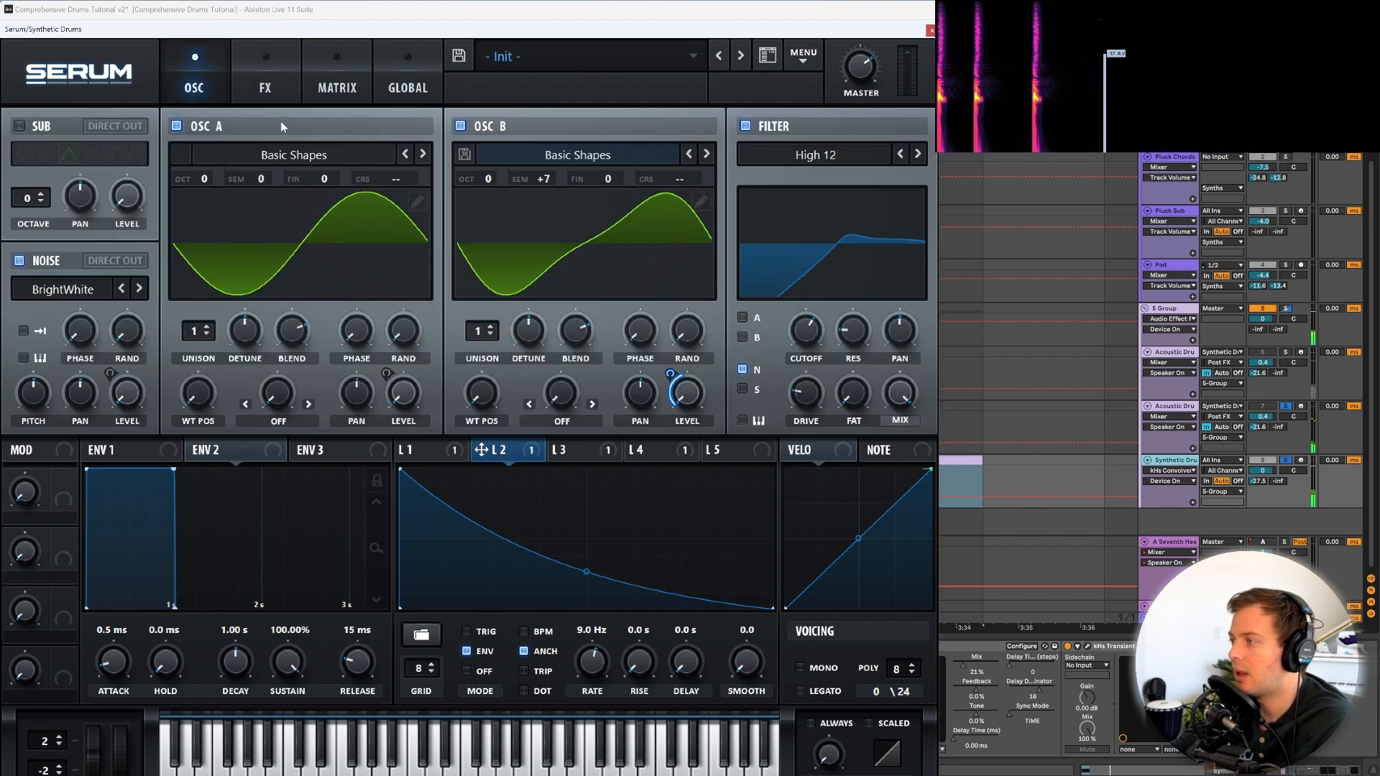
left_click(656, 454)
left_click(591, 450)
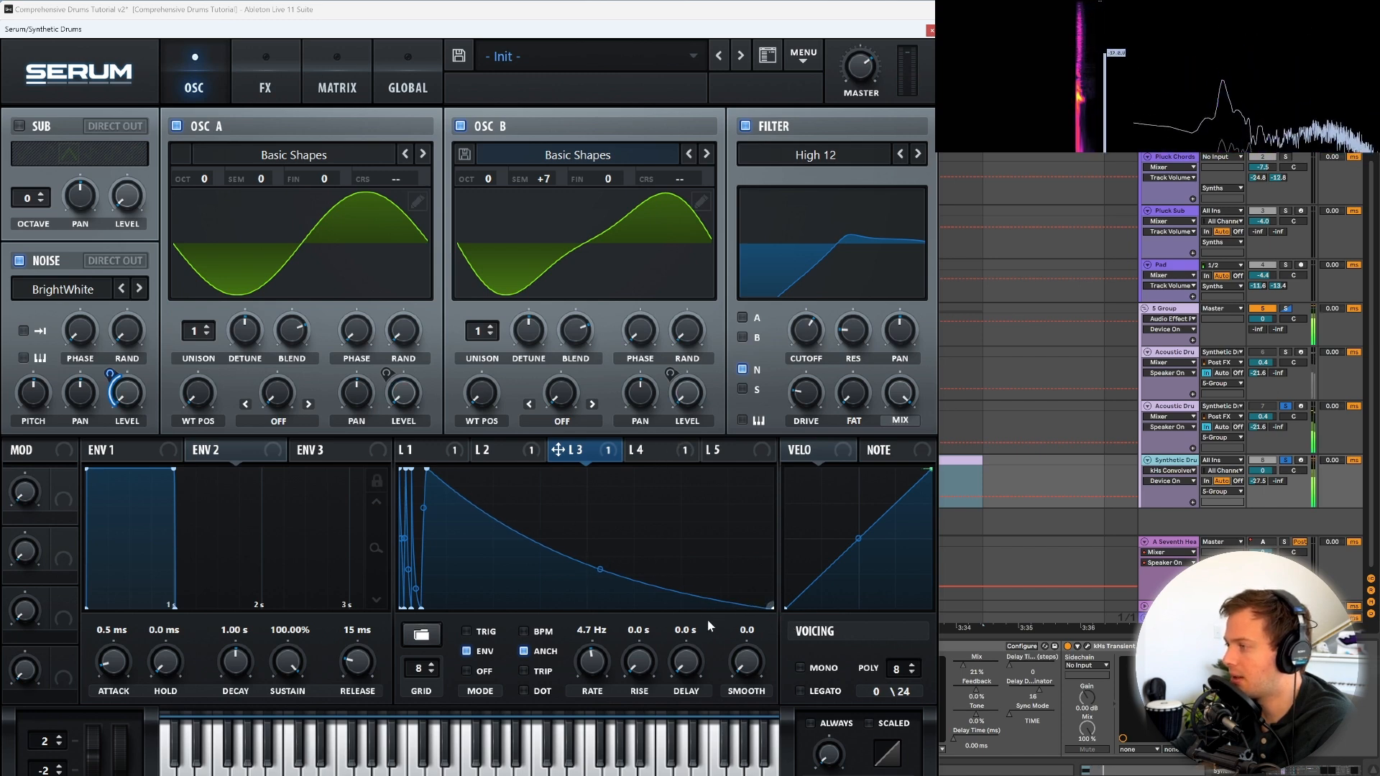
left_click_drag(591, 661, 593, 658)
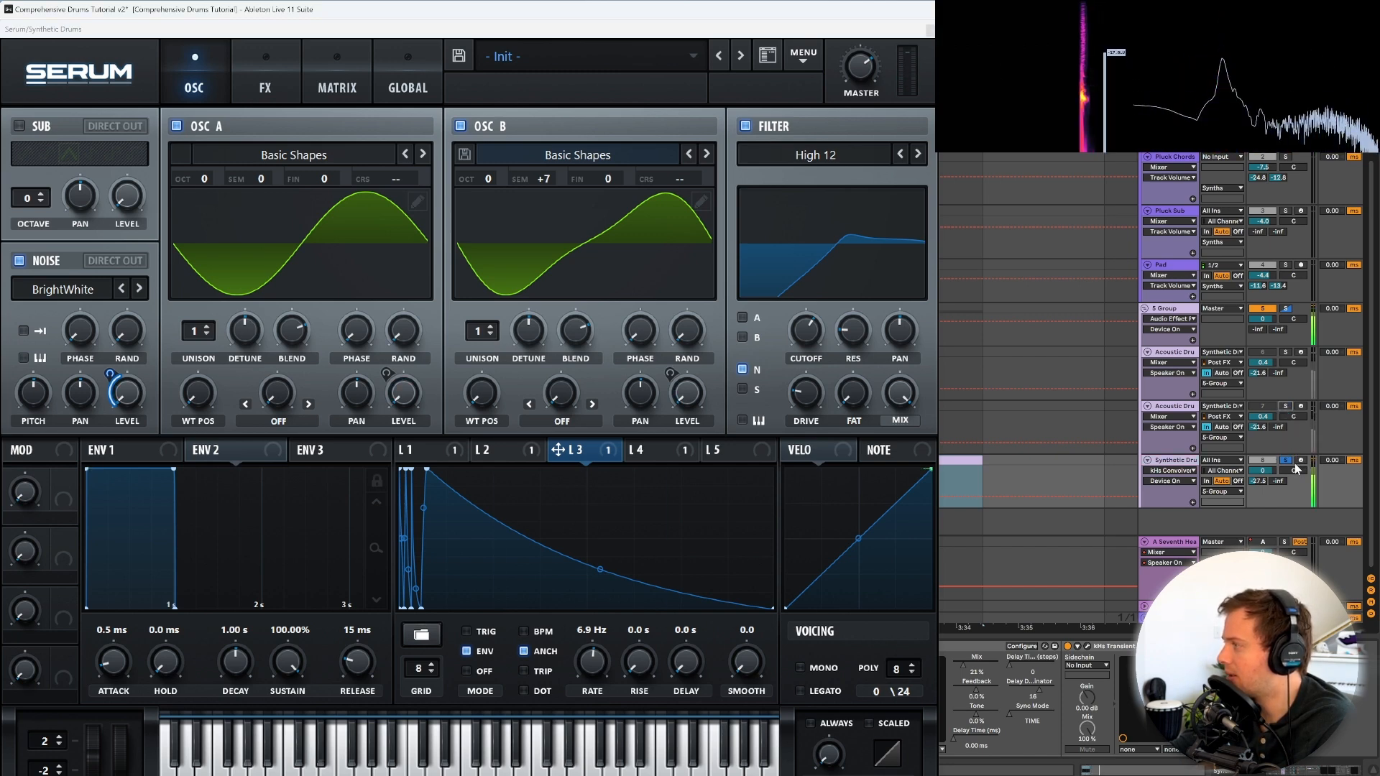
Alternate the solo between the second acoustic drums track and the synthetic drums track to compare the snares.
left_click(1286, 407)
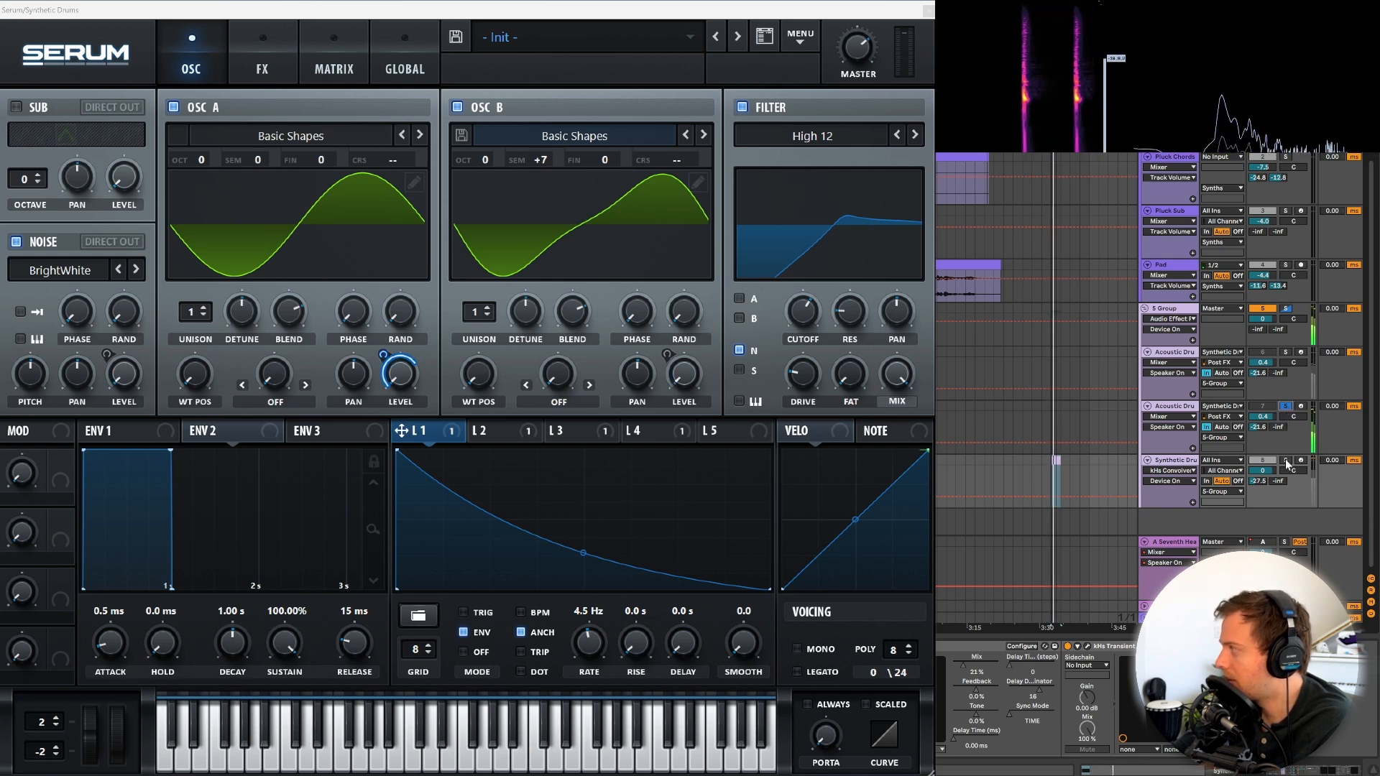
left_click(1287, 407)
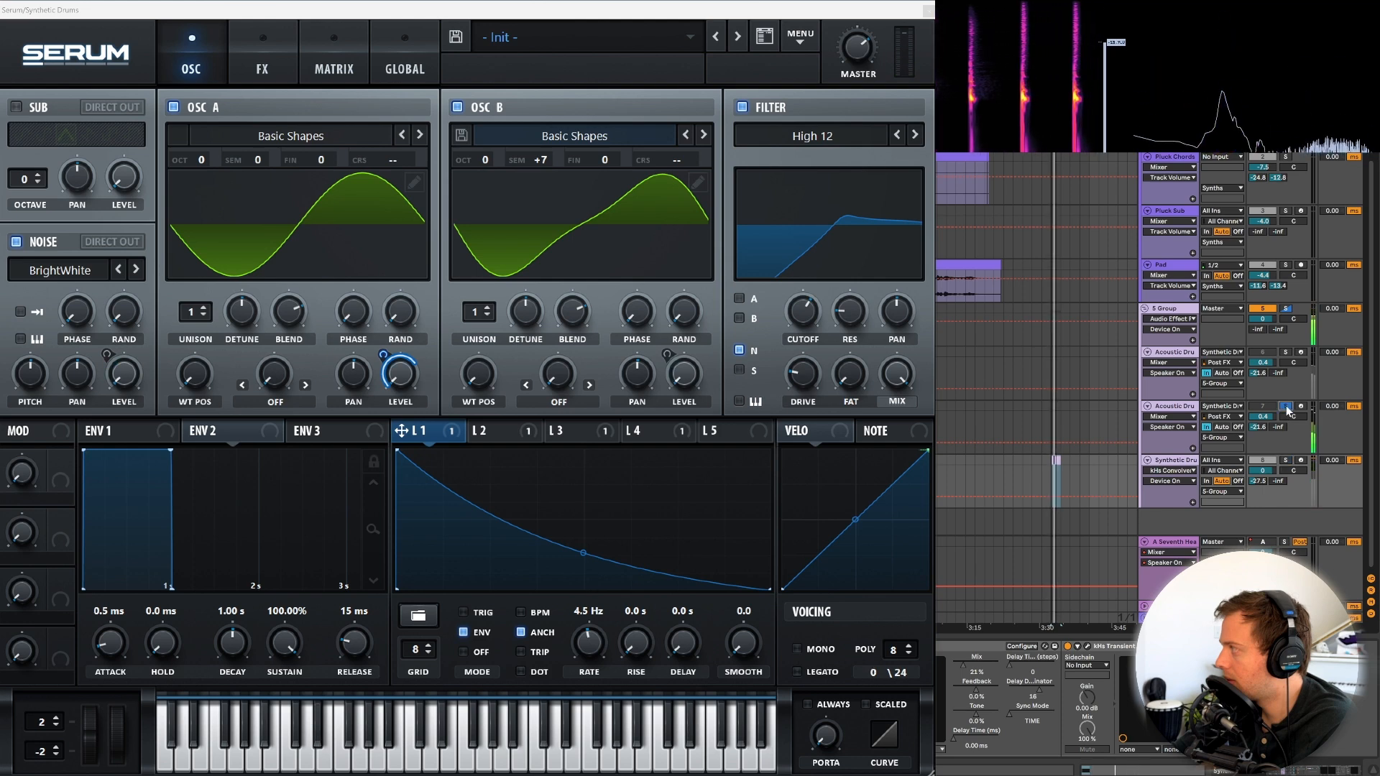
left_click(1287, 461)
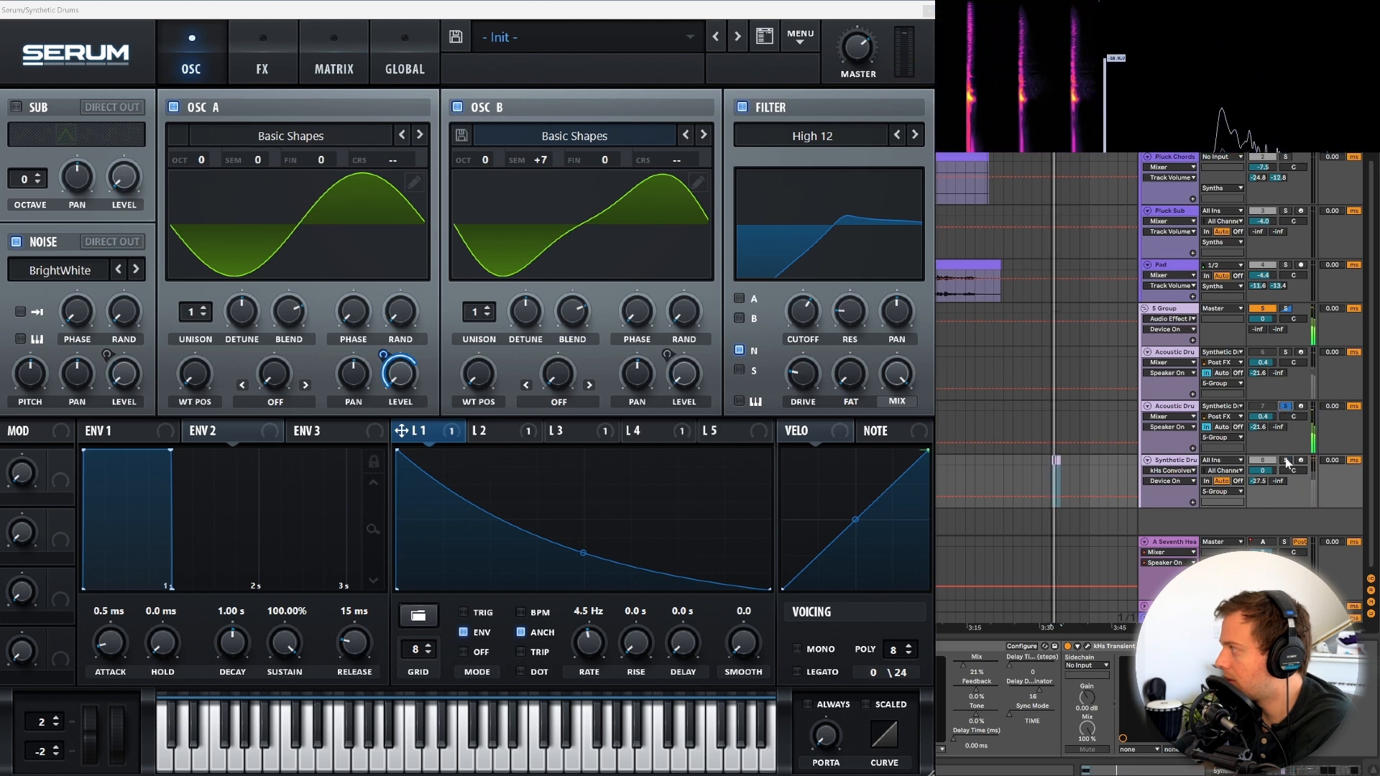
left_click(1285, 459)
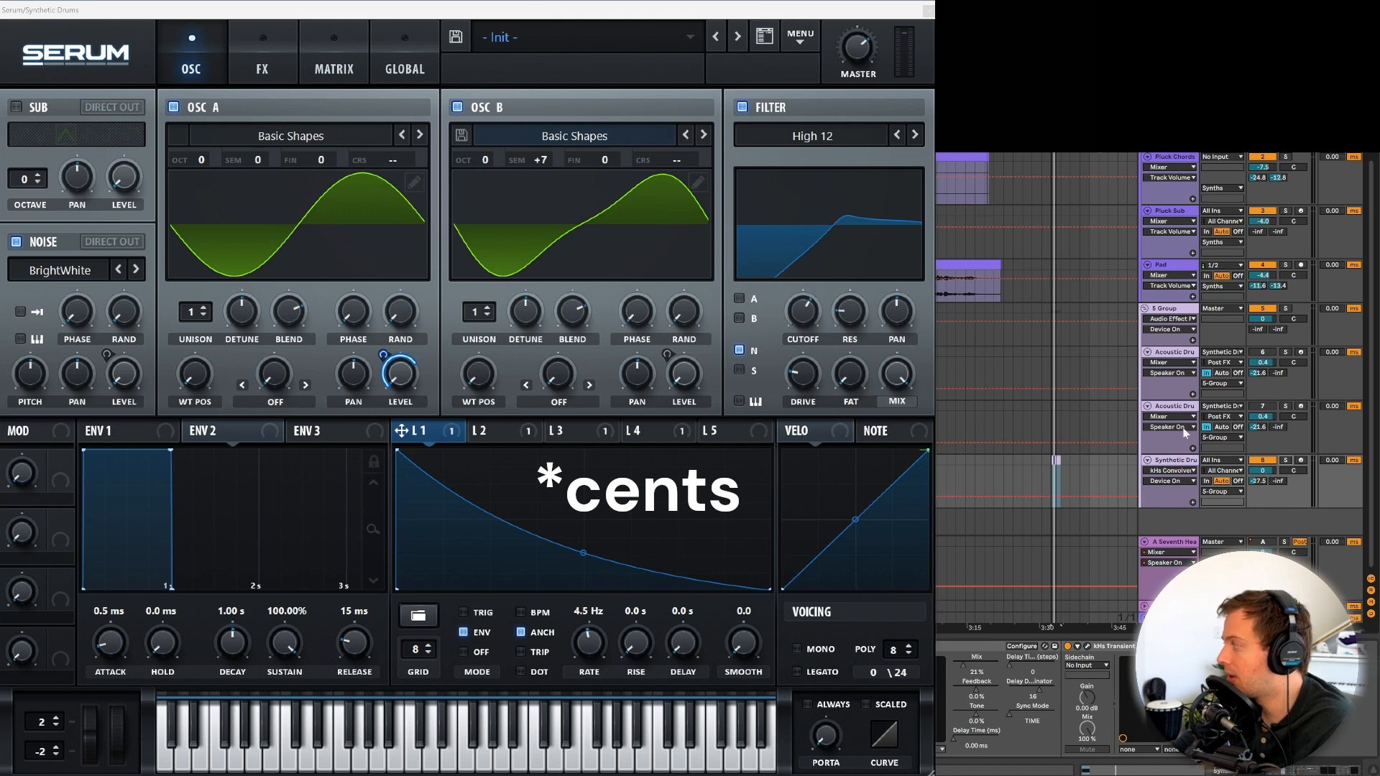
Set the fine tuning of Osc A and Osc B to -12 cents and solo the acoustic track for comparison.
left_click_drag(320, 158, 322, 177)
left_click_drag(604, 161, 605, 176)
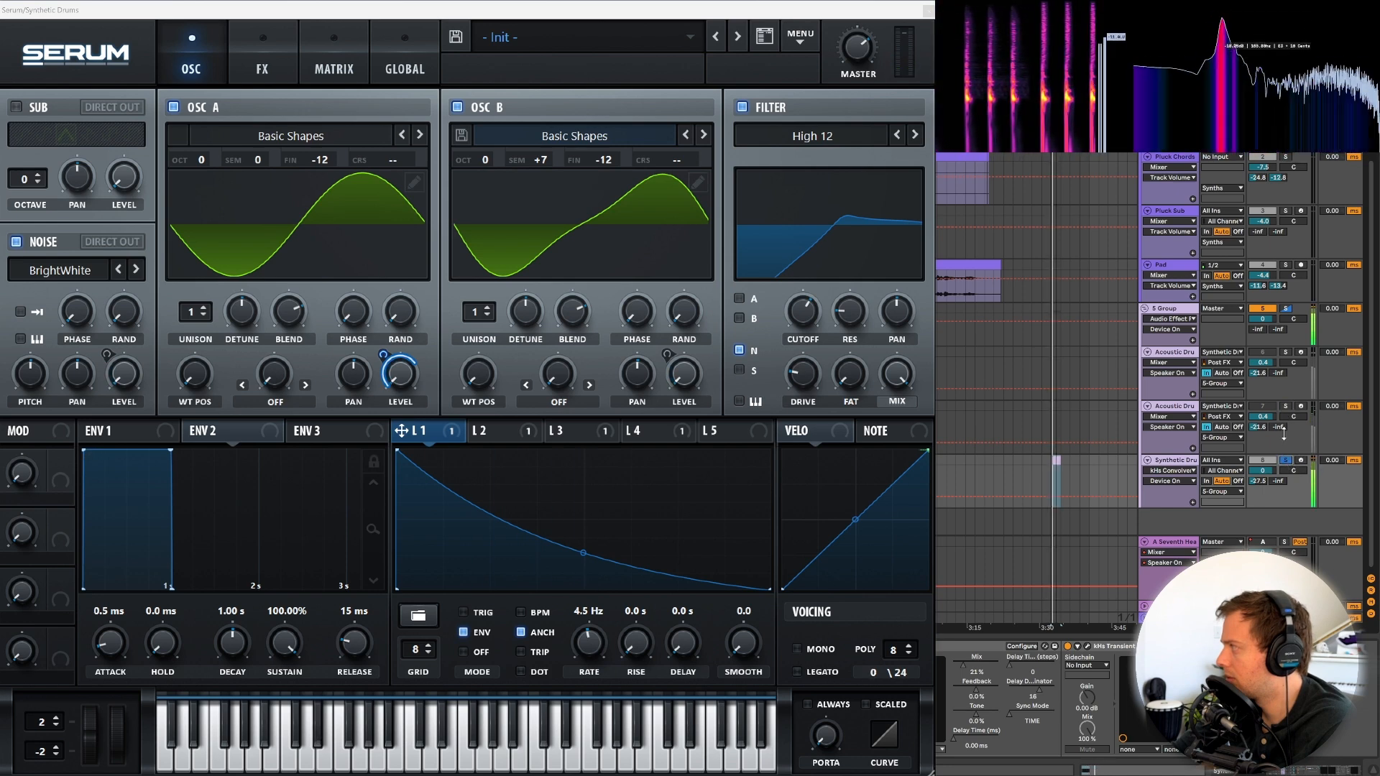
left_click(1286, 407)
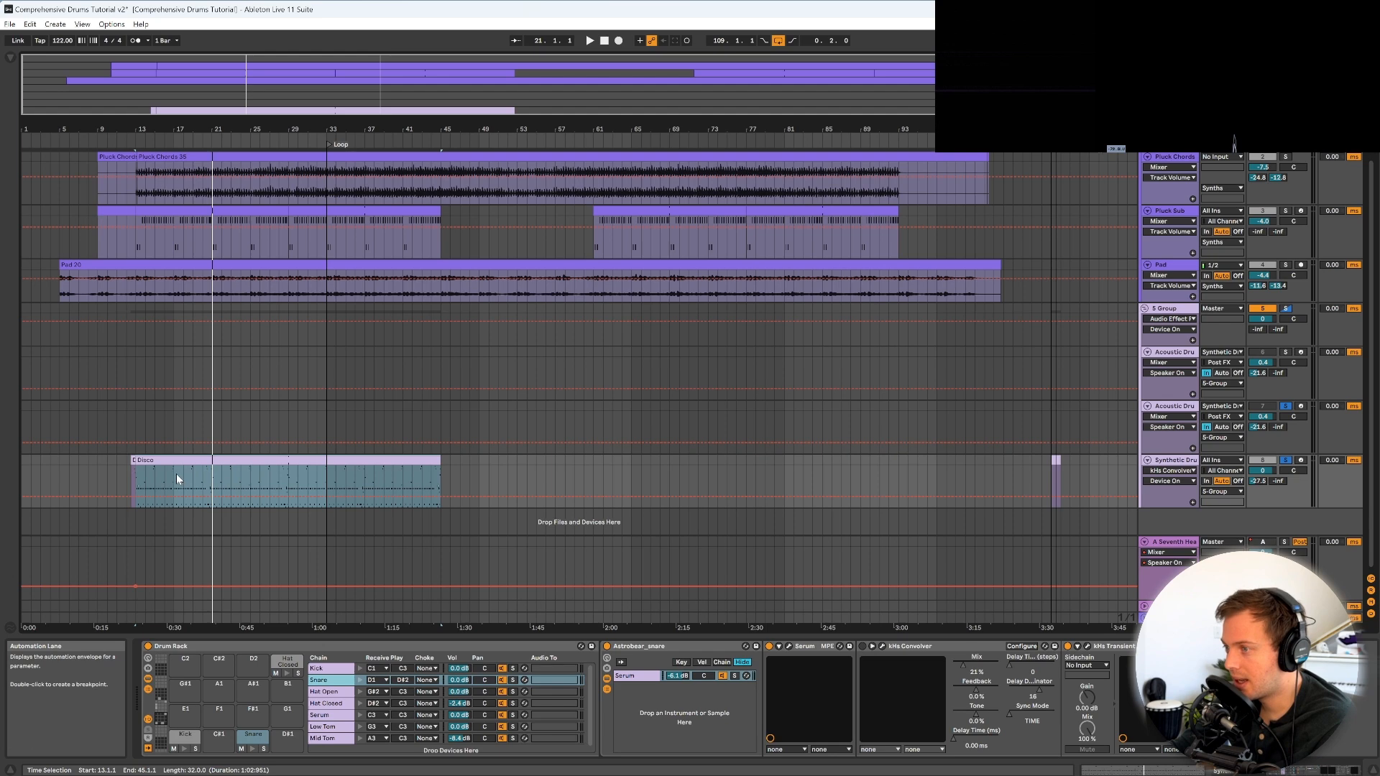
Play the synthetic drum track's Disco clip from bar 17 to hear the snare in the full pattern.
left_click(175, 472)
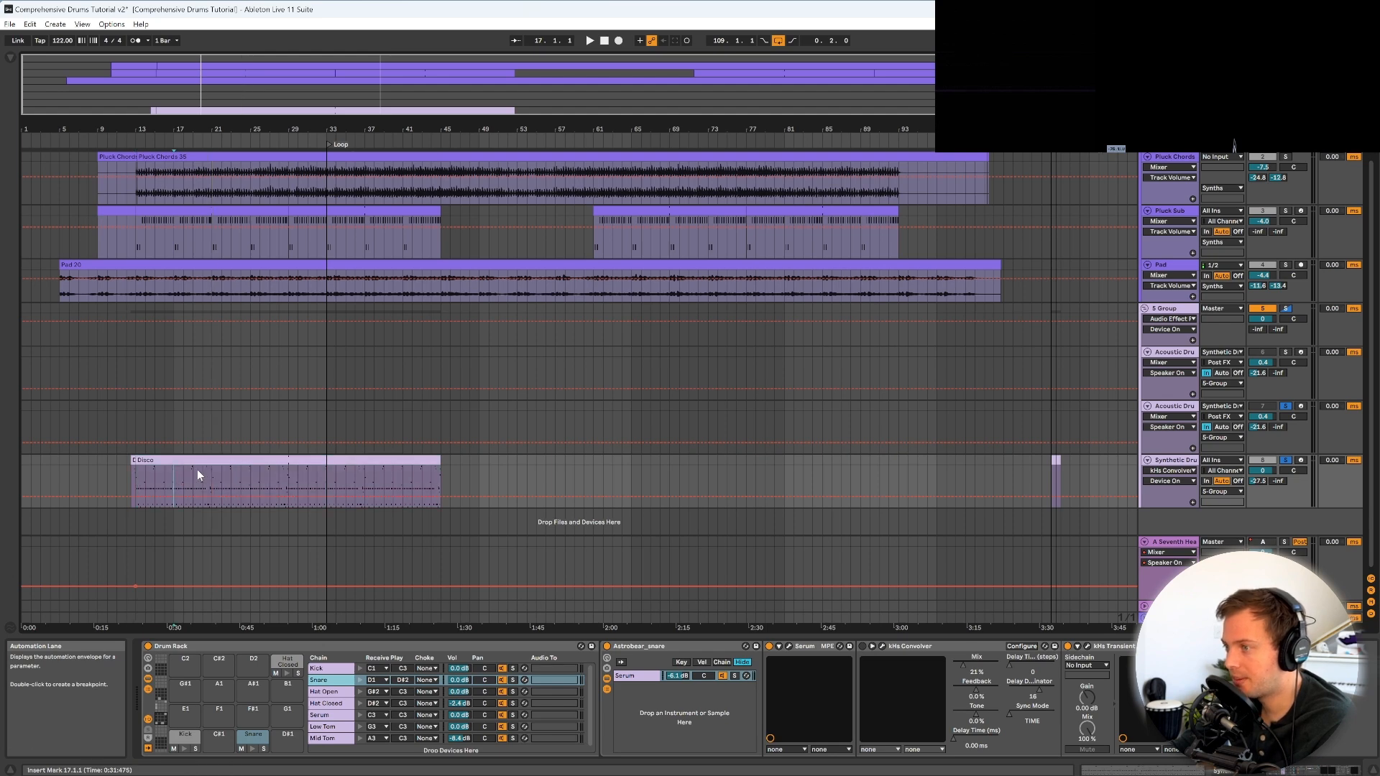
key("space")
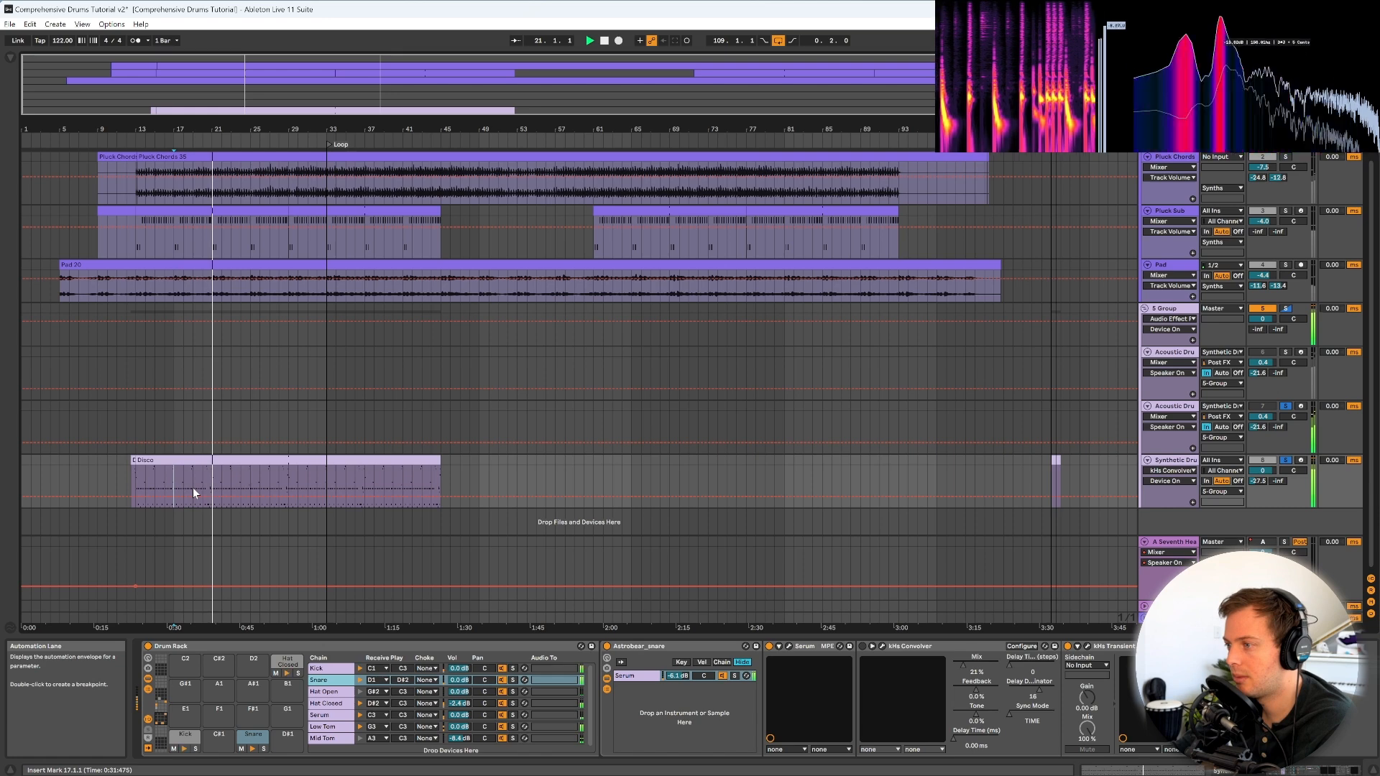
key("space")
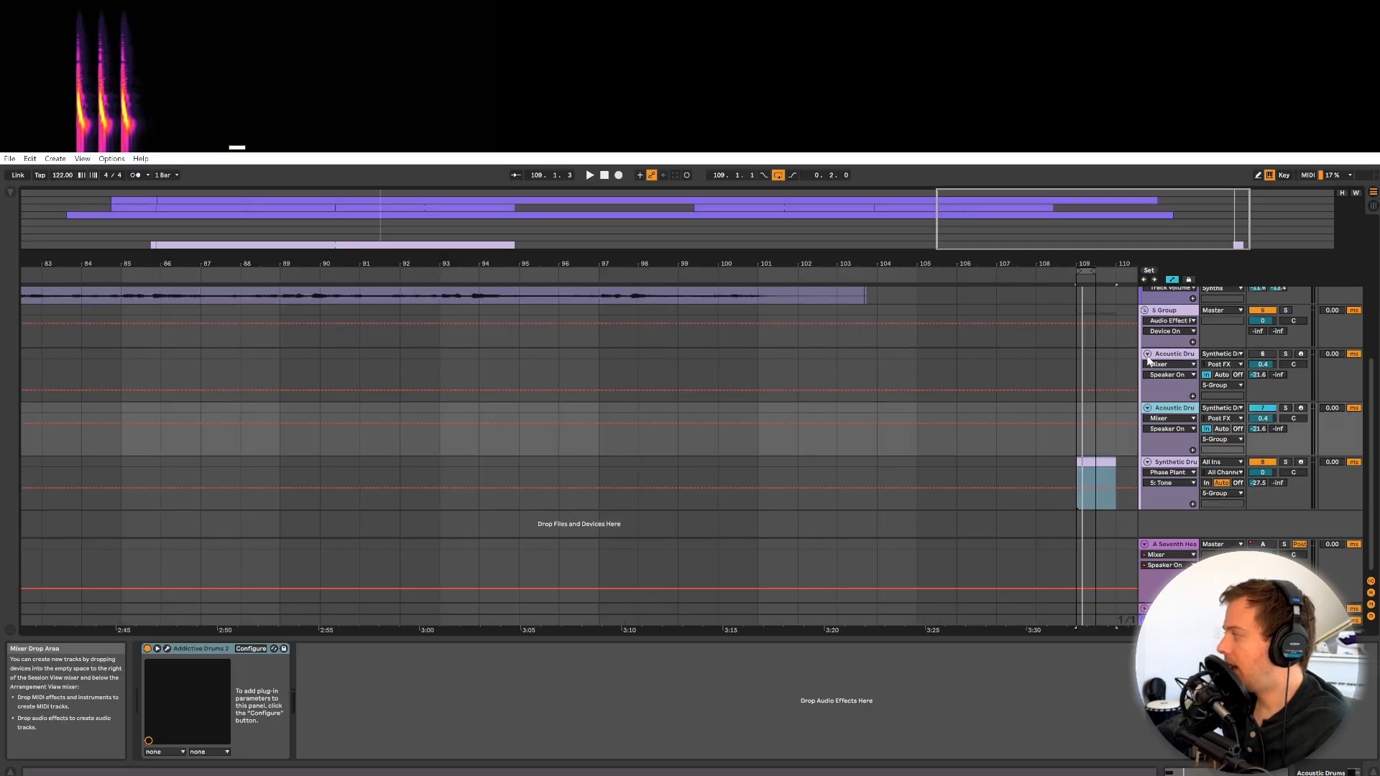
Play the kick clip at bar 109 and switch the solo between the acoustic and synthetic drum tracks.
left_click(1087, 462)
key("space")
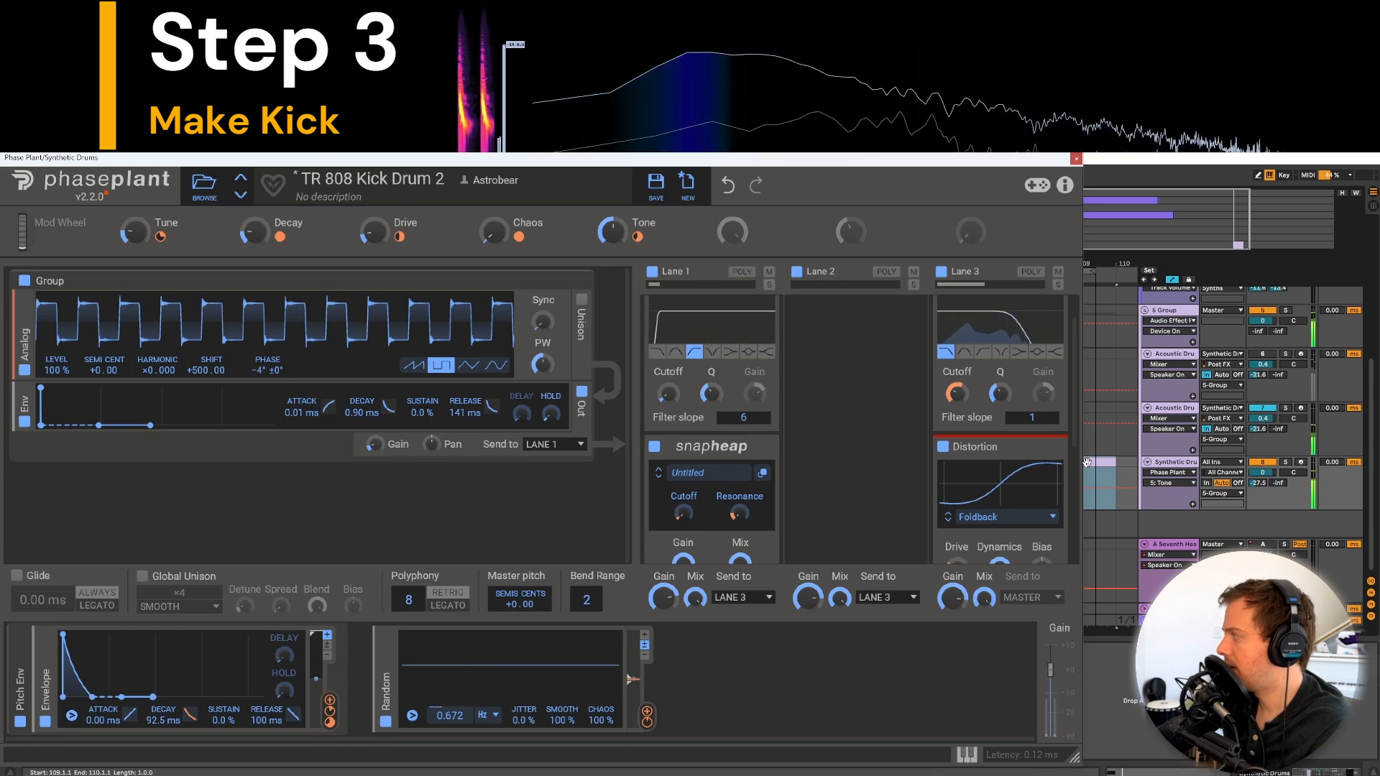
left_click(1286, 355)
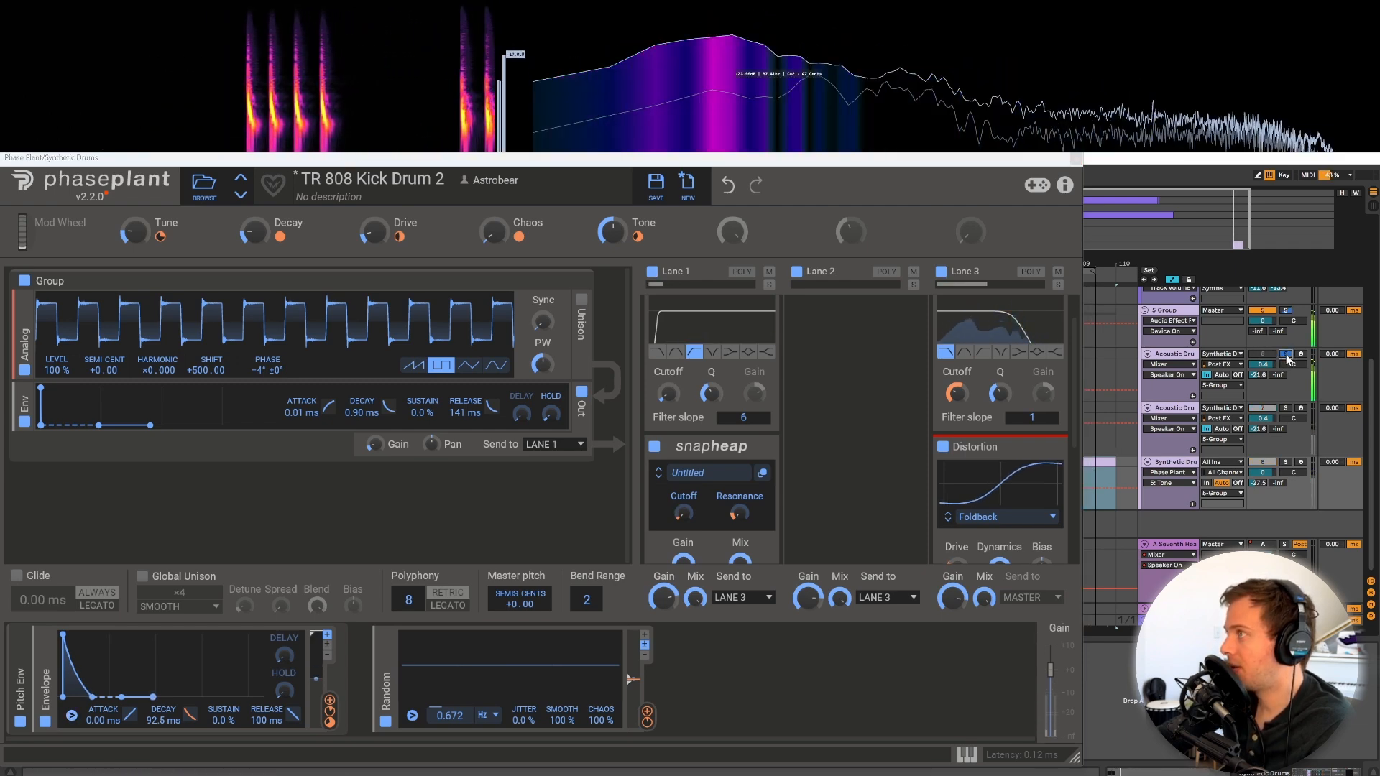
left_click(1285, 462)
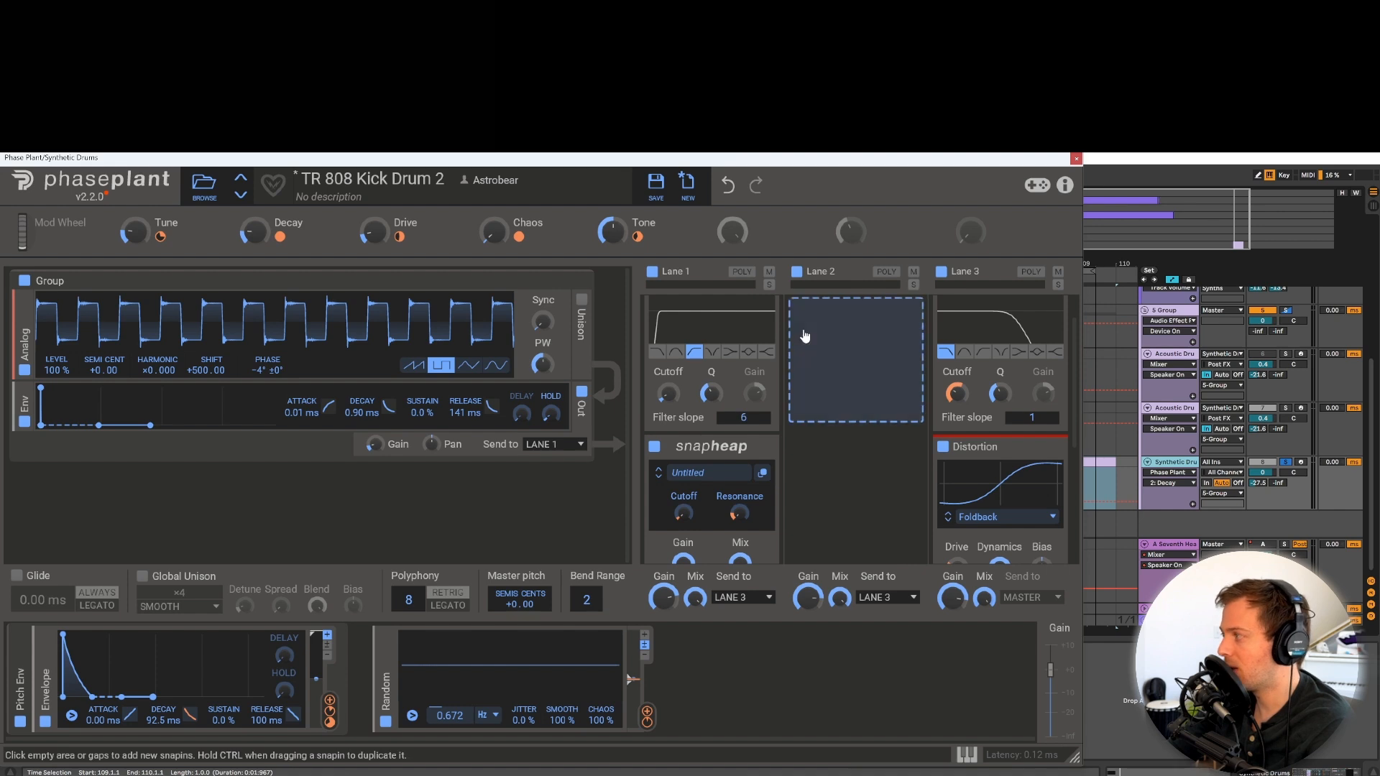
Examine the Phase Plant effect lanes and compare the TR 808 kick's decay and spectrum with the acoustic kick.
scroll(838, 482, "down", 5)
scroll(881, 480, "up", 7)
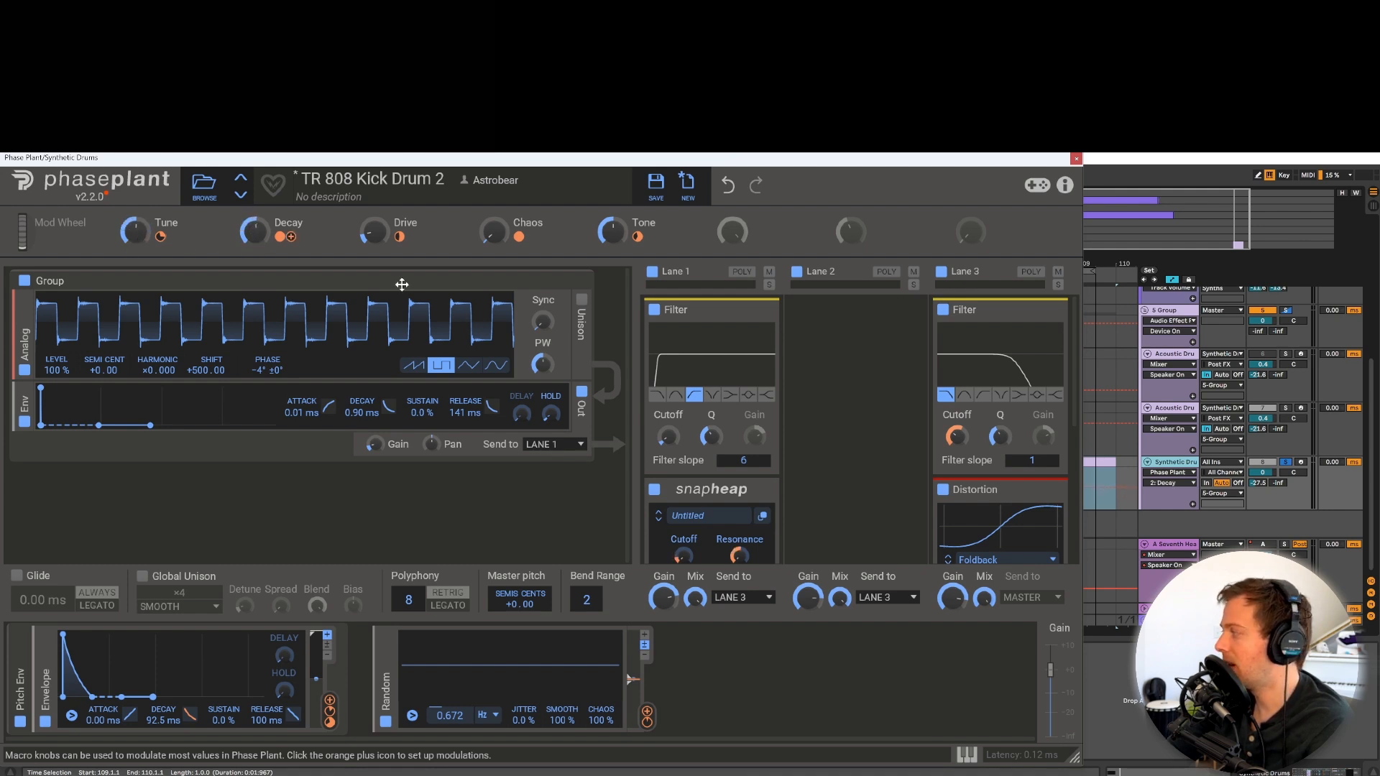
key("space")
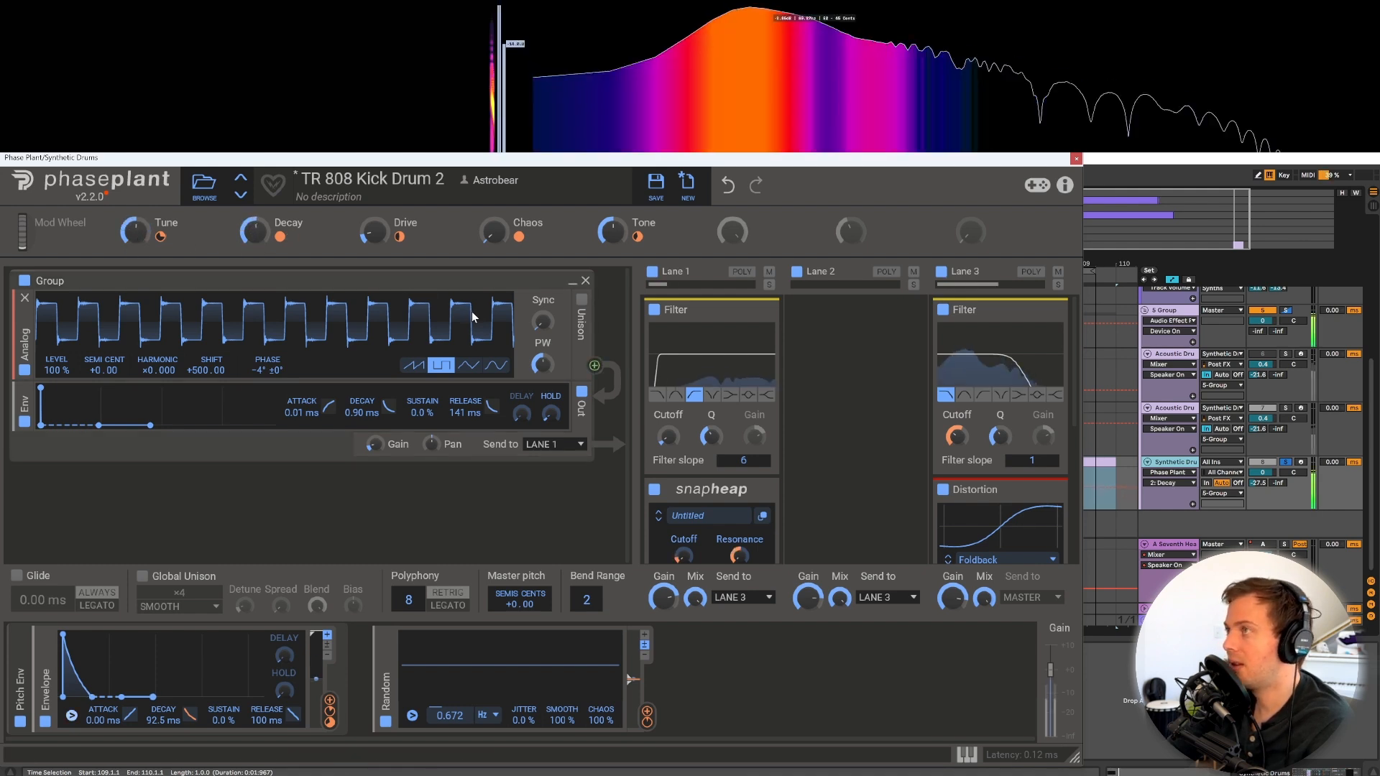
left_click(1286, 353)
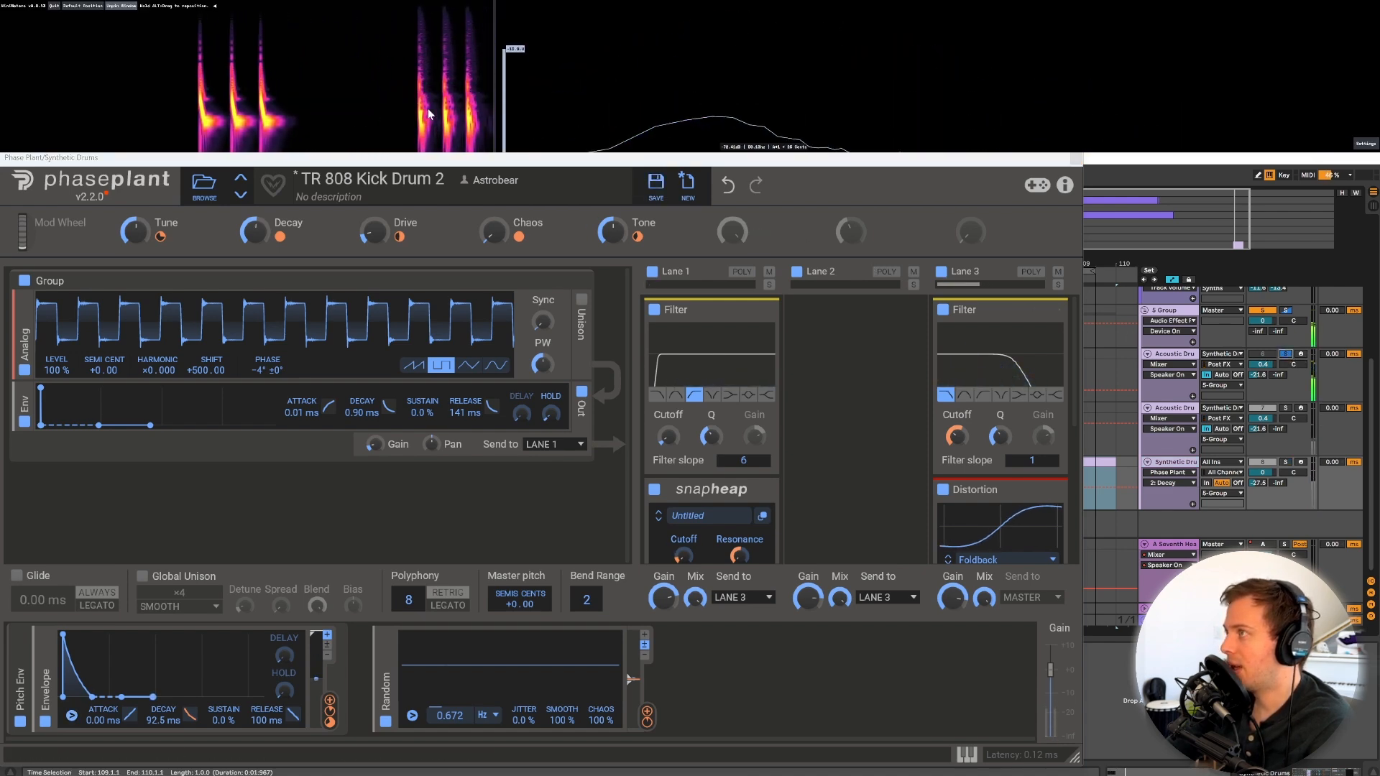
left_click(1286, 462)
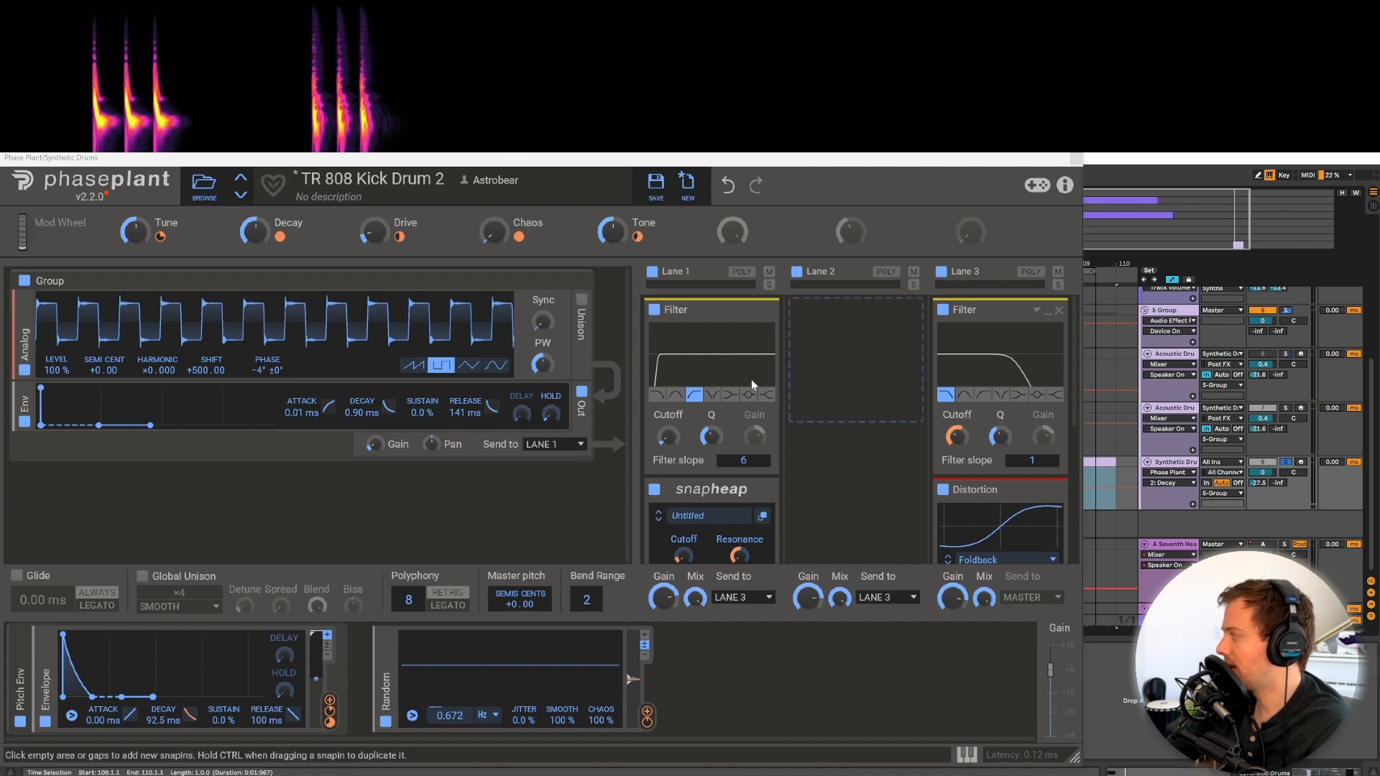
Lower the Phase Plant kick's Decay macro to about 18% and reduce its Tune macro, checking against the acoustic kick.
left_click_drag(258, 235, 258, 286)
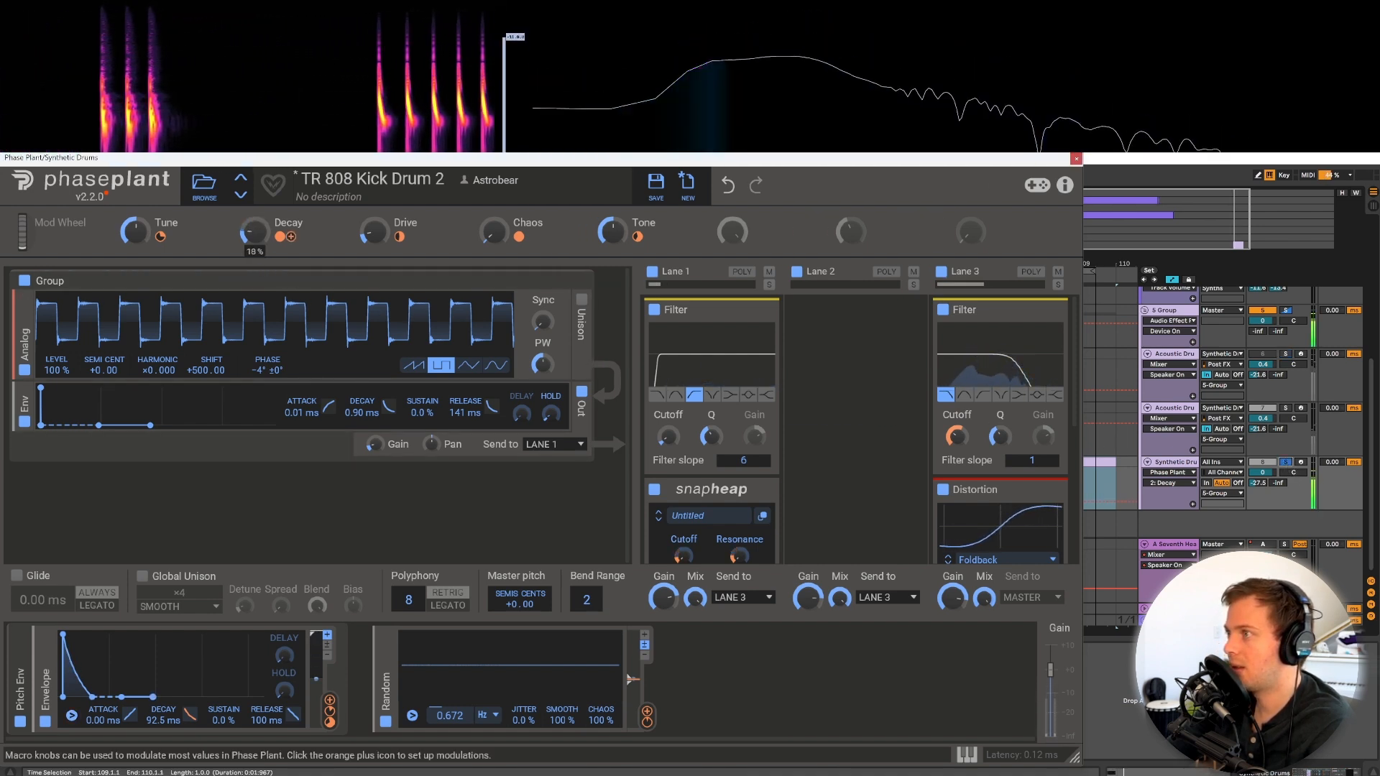
left_click(1285, 354)
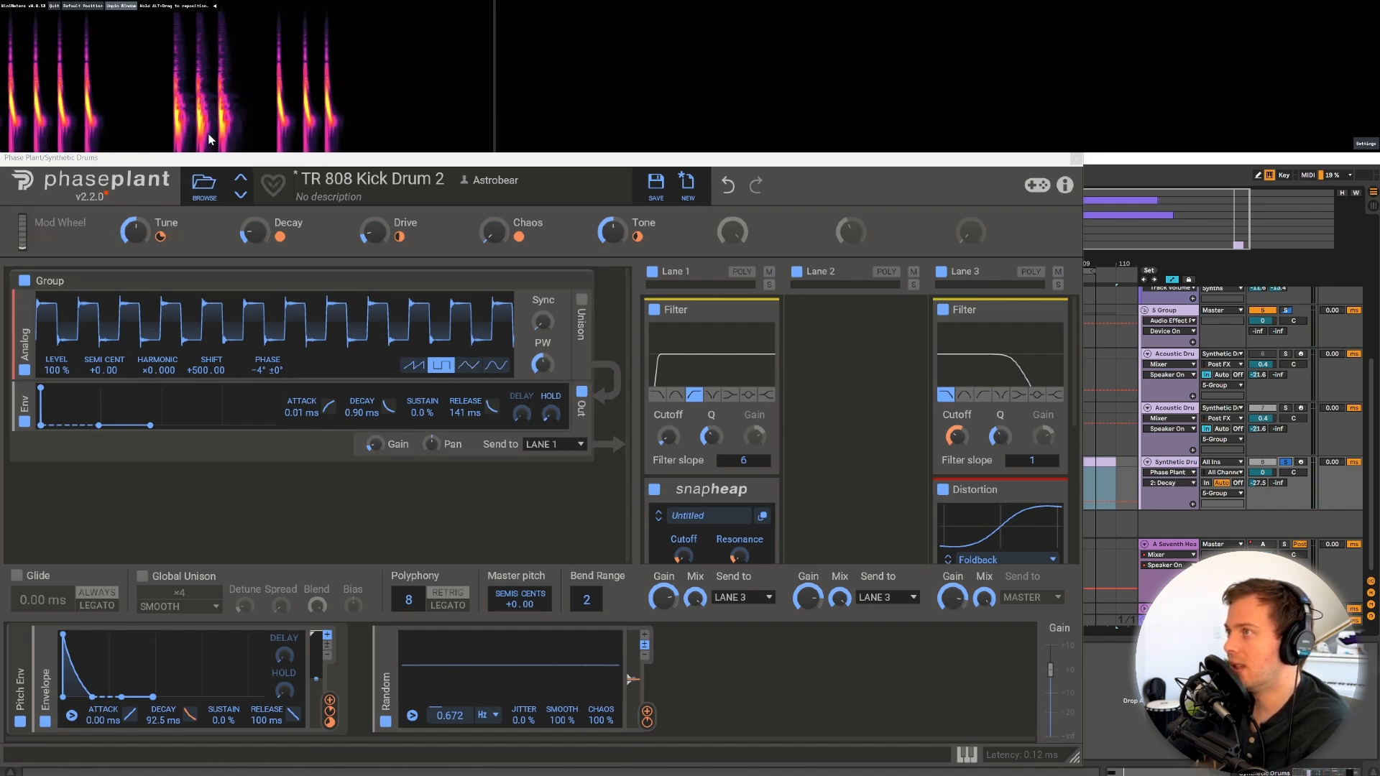
left_click_drag(135, 232, 135, 257)
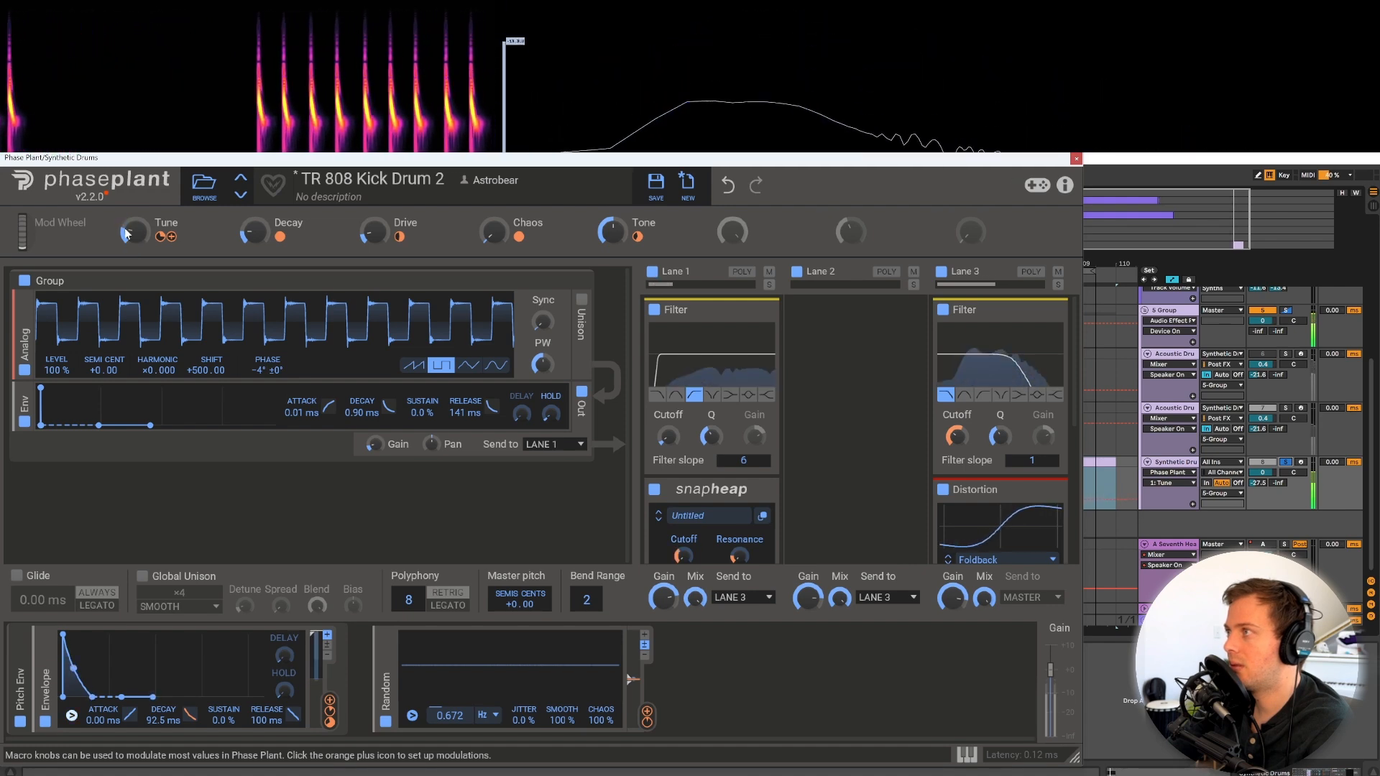
left_click(1285, 354)
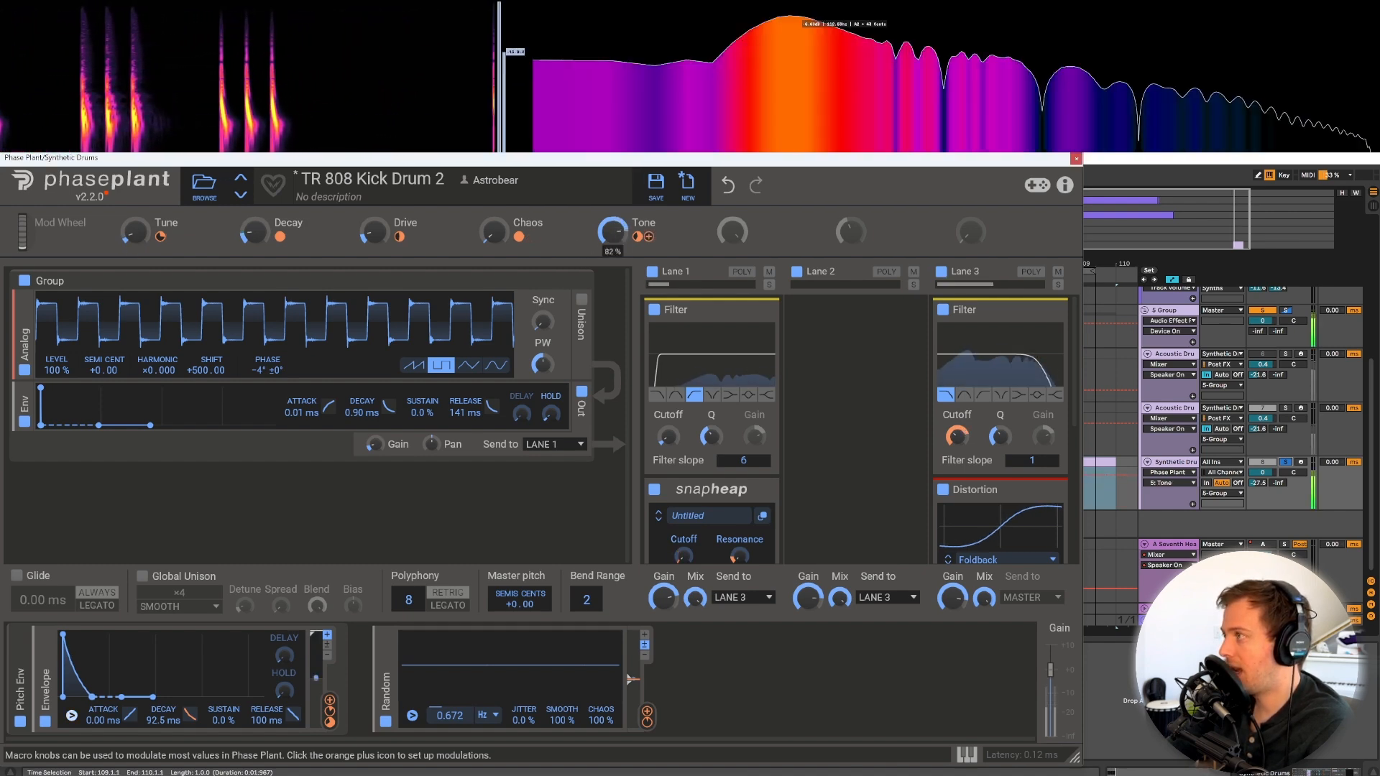
Adjust the Tone macro and raise the Drive macro slightly, comparing the Phase Plant kick with the acoustic kick.
left_click_drag(612, 231, 612, 235)
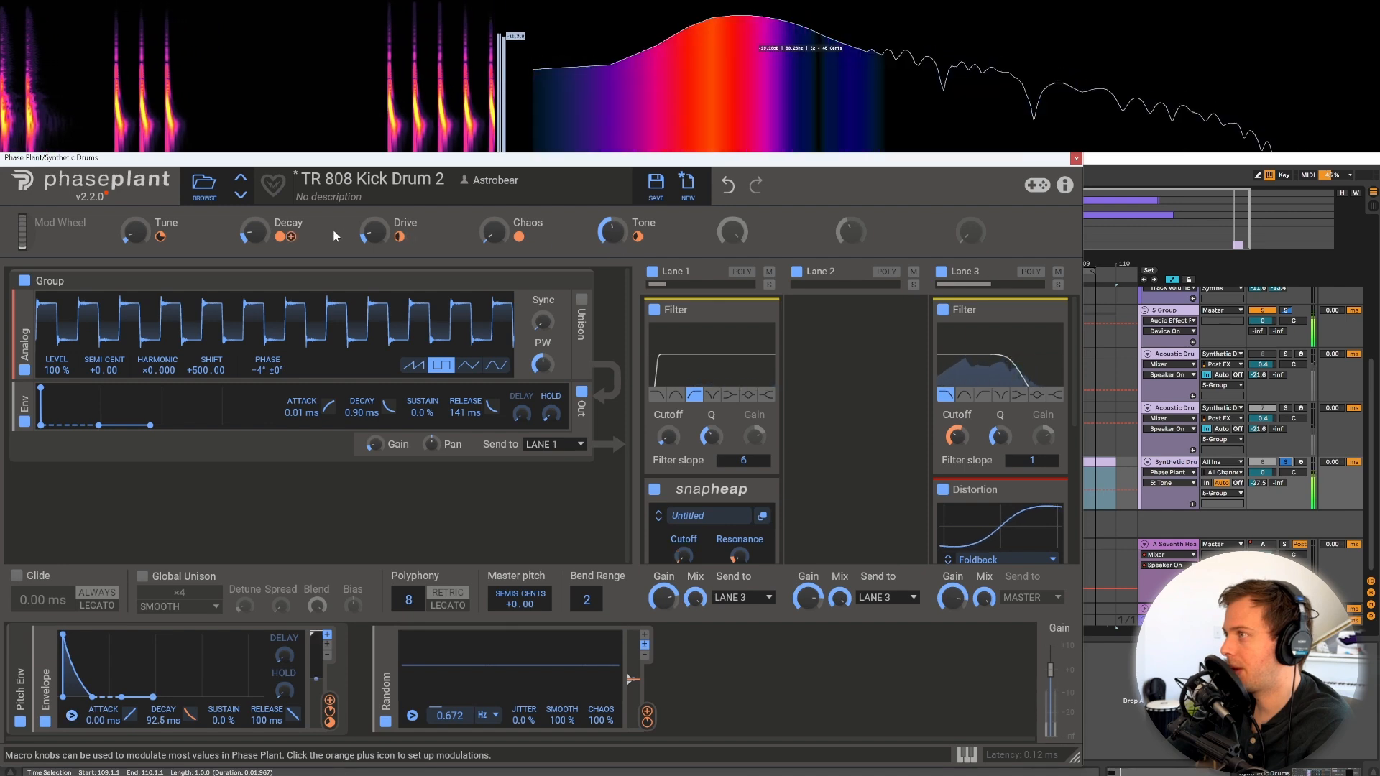
left_click_drag(374, 231, 374, 217)
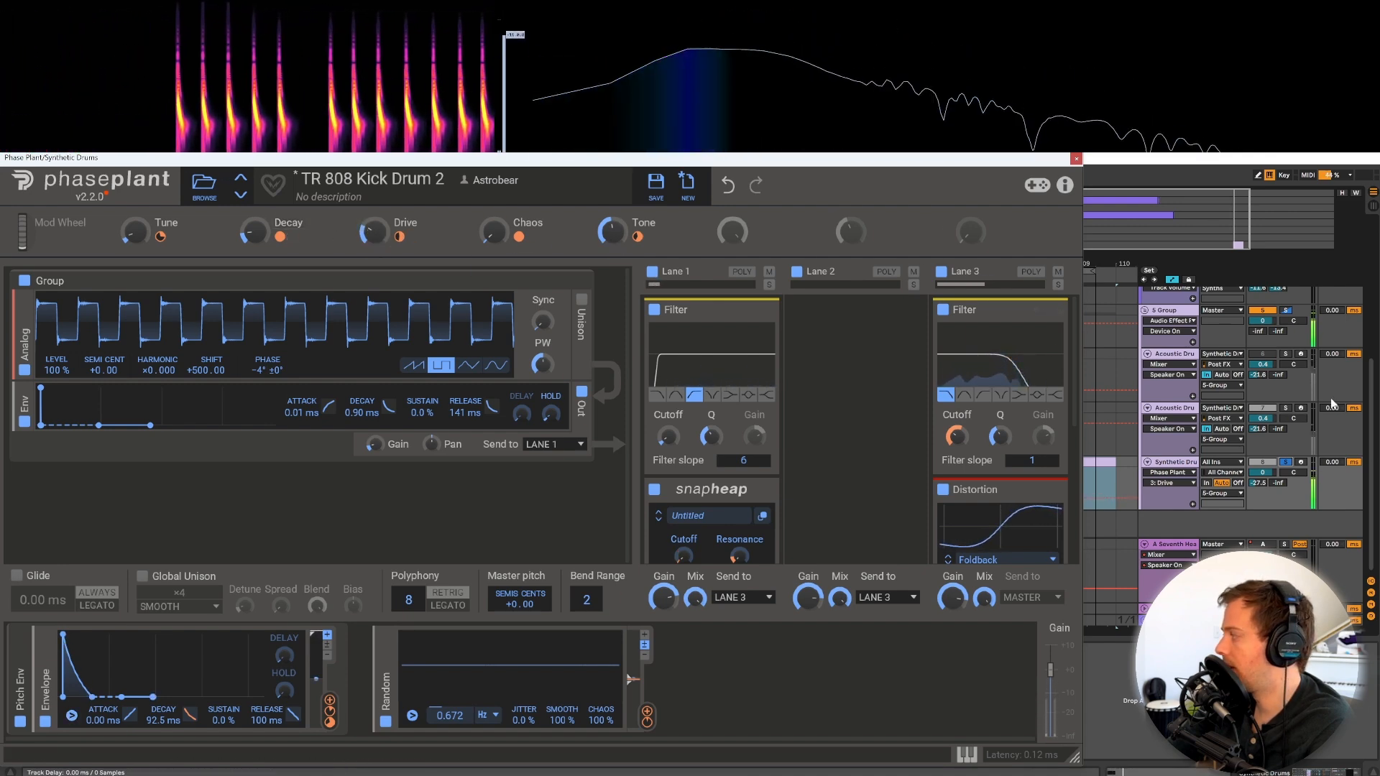
left_click(1286, 353)
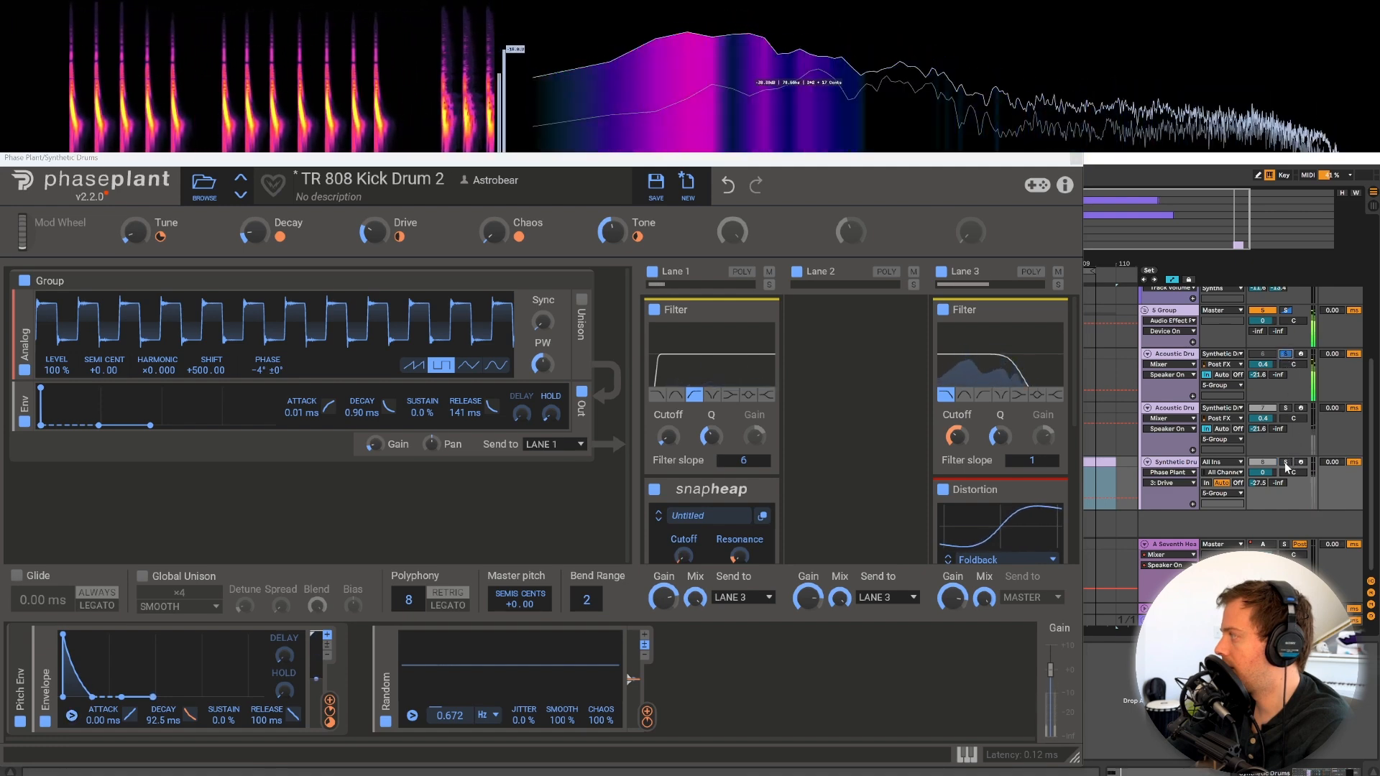
left_click(1286, 462)
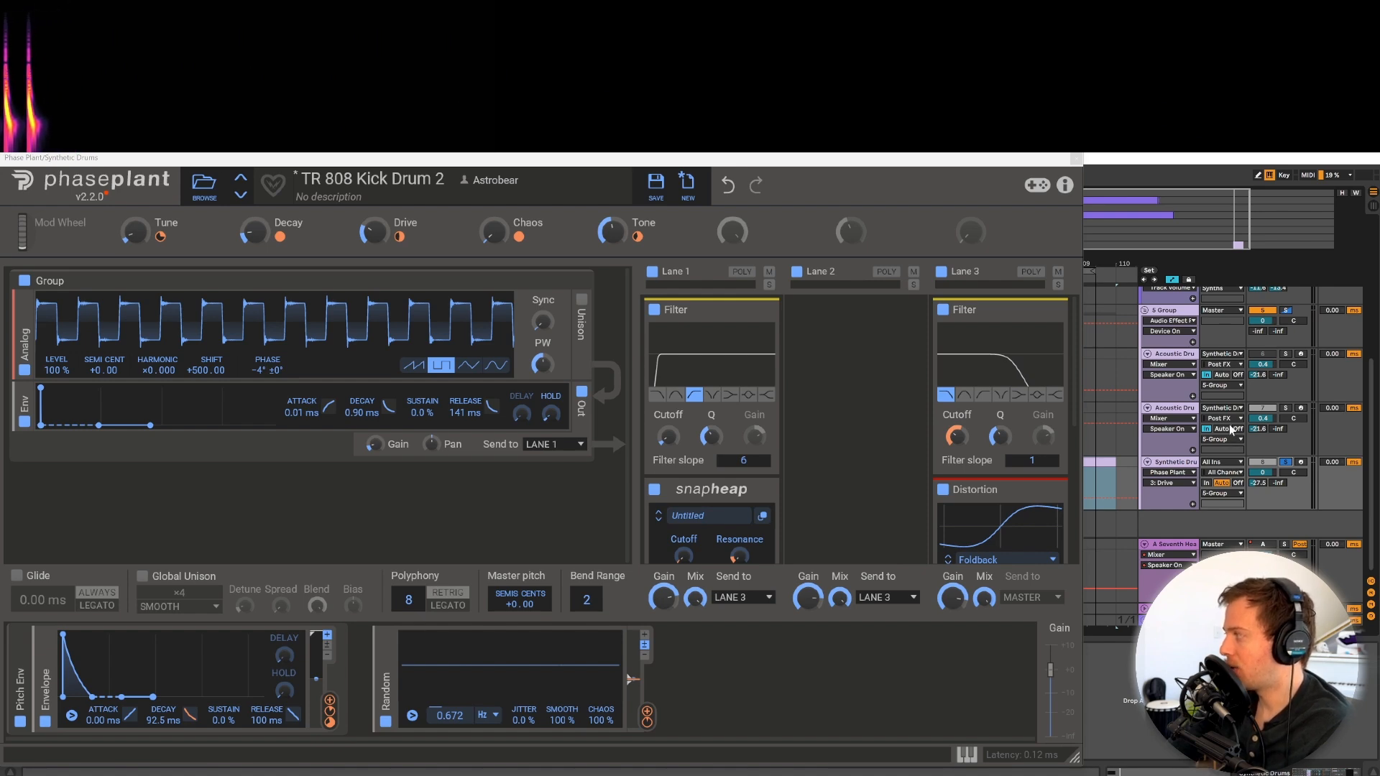
Solo the second acoustic drums track and open the kick channel in its Addictive Drums 2 instrument.
left_click(1177, 408)
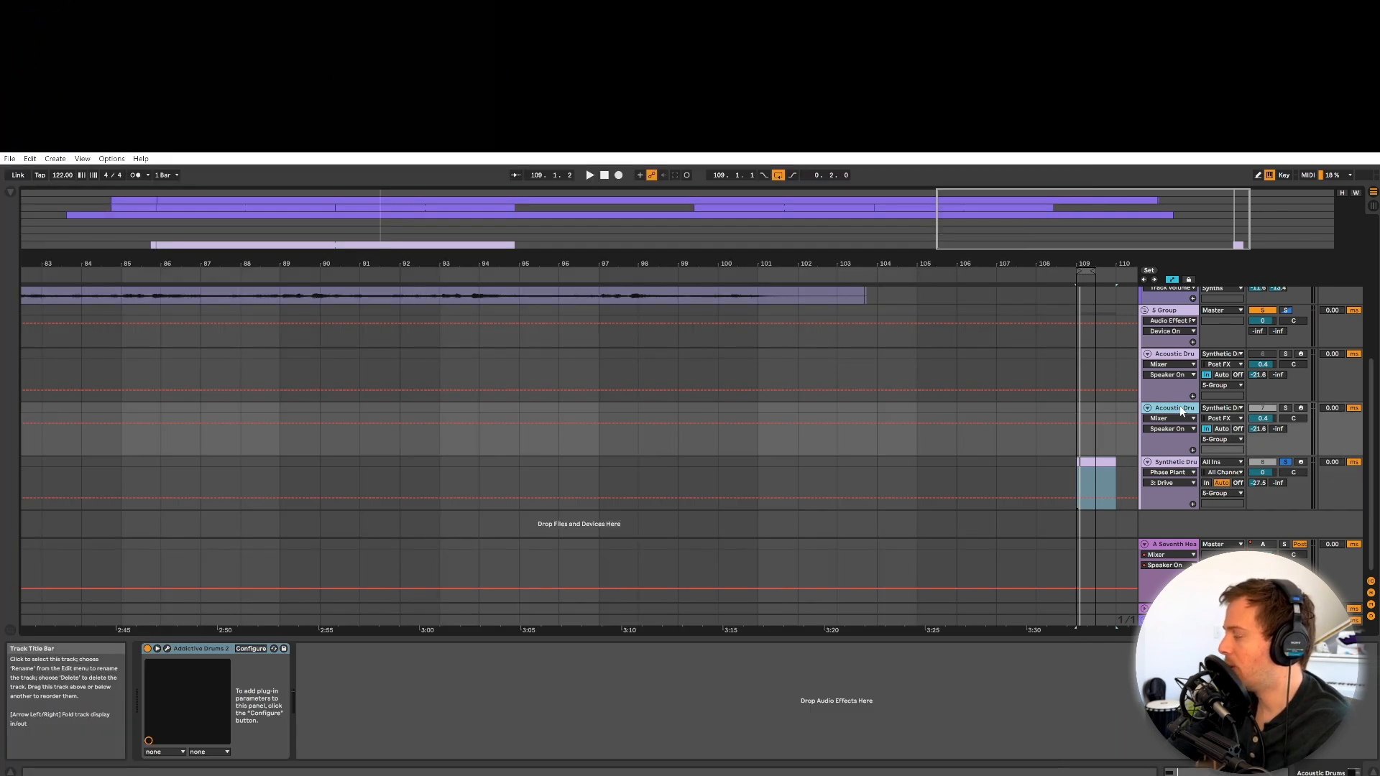
left_click(1285, 408)
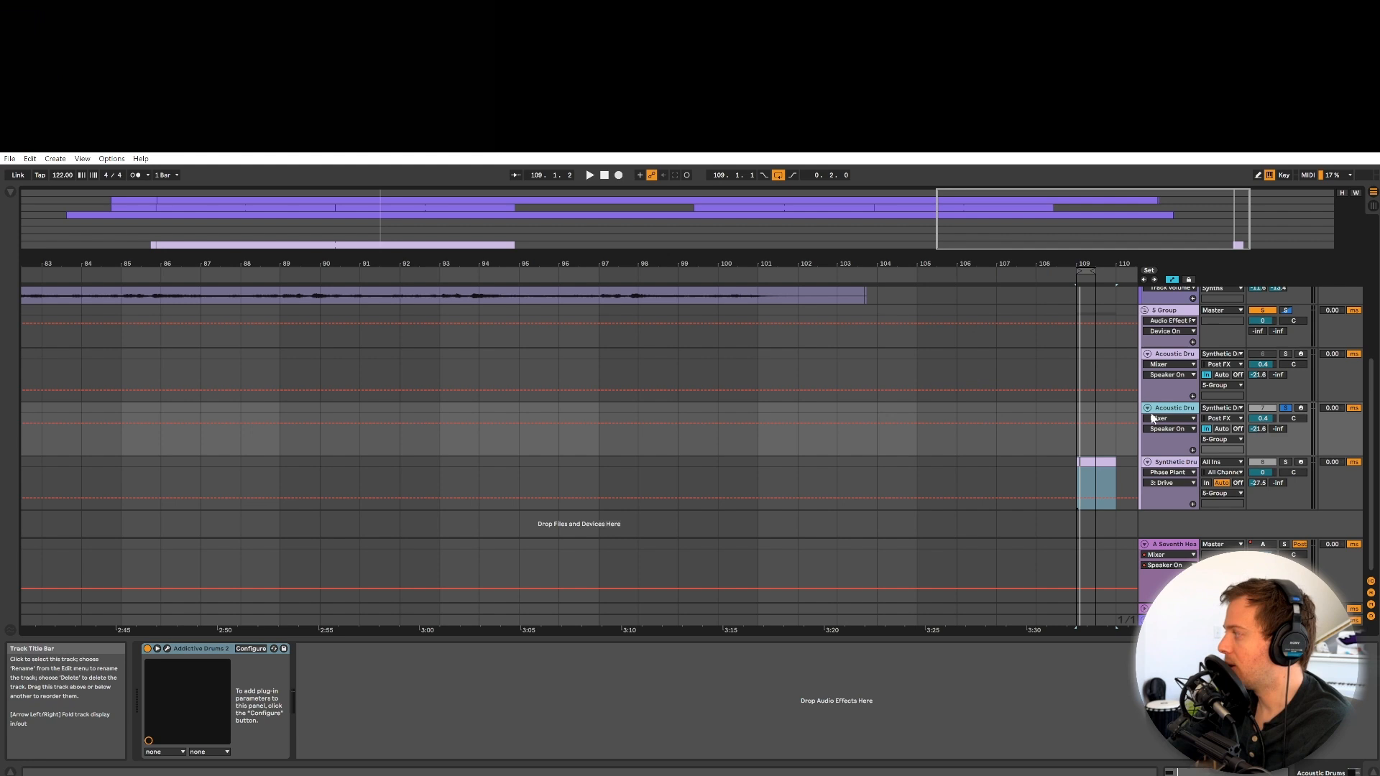
left_click(167, 648)
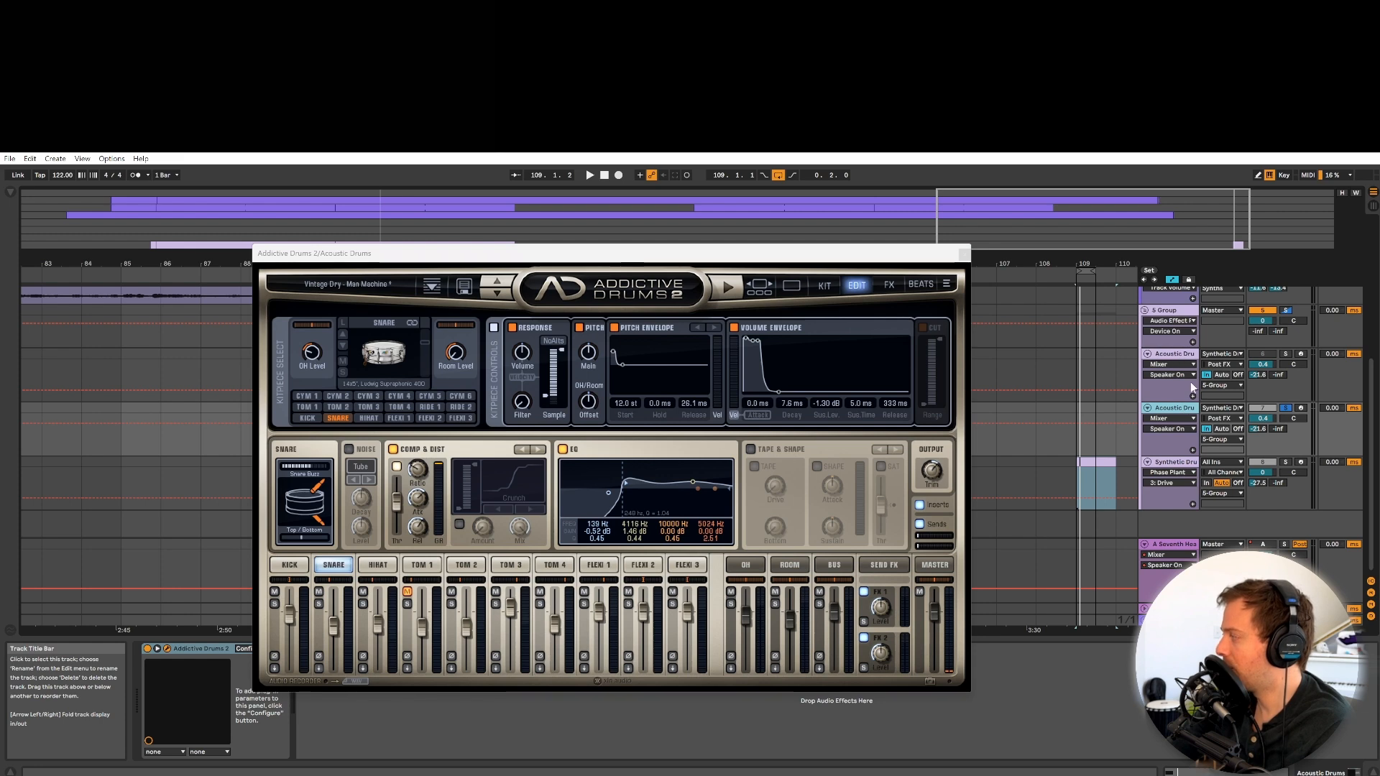
left_click(1181, 355)
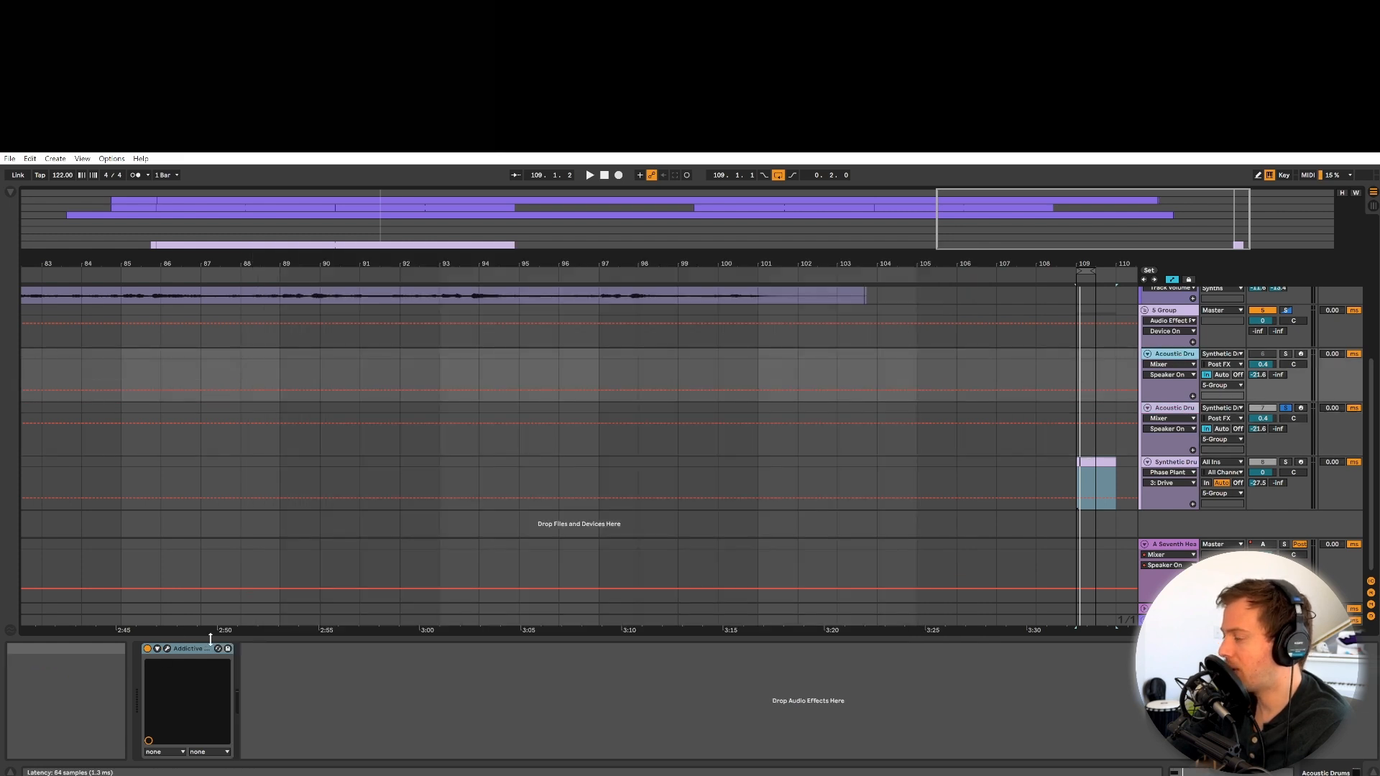
left_click(1180, 404)
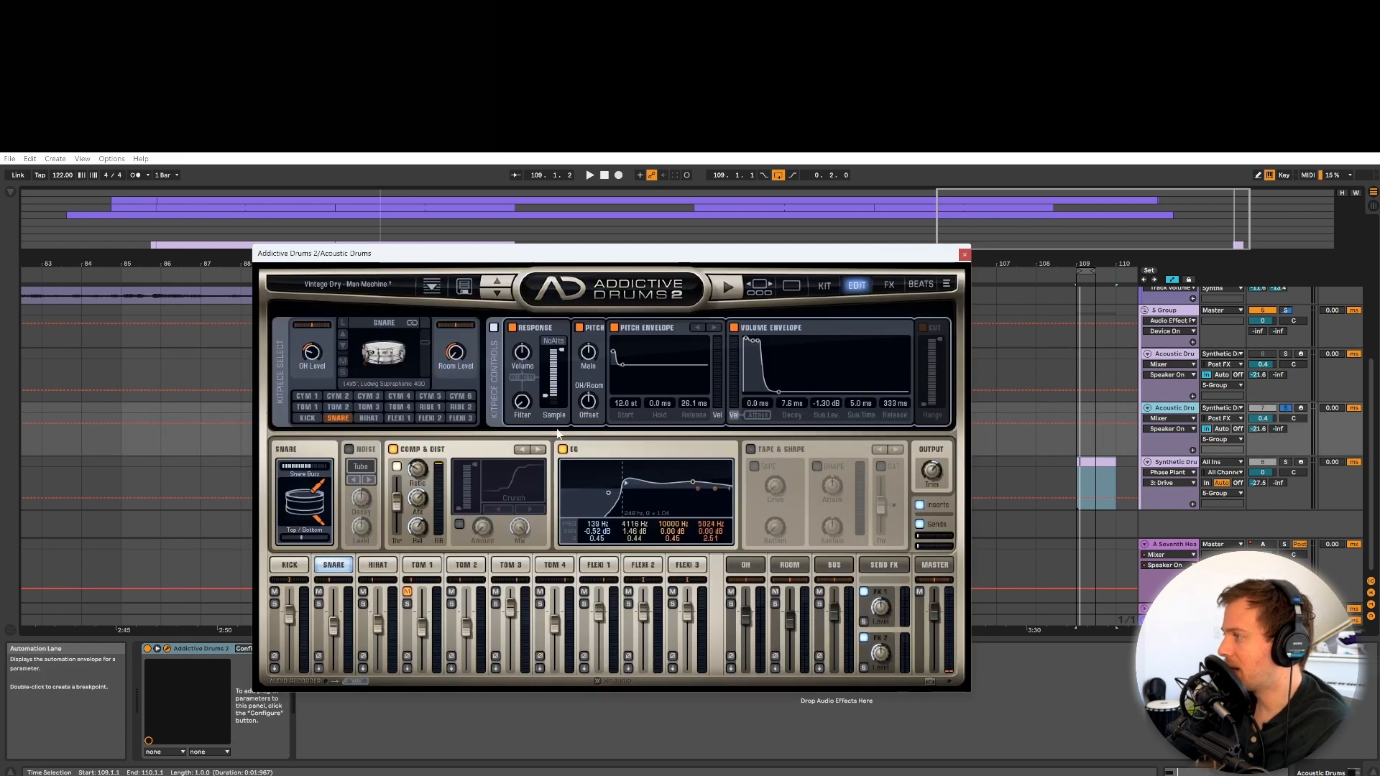
left_click(290, 568)
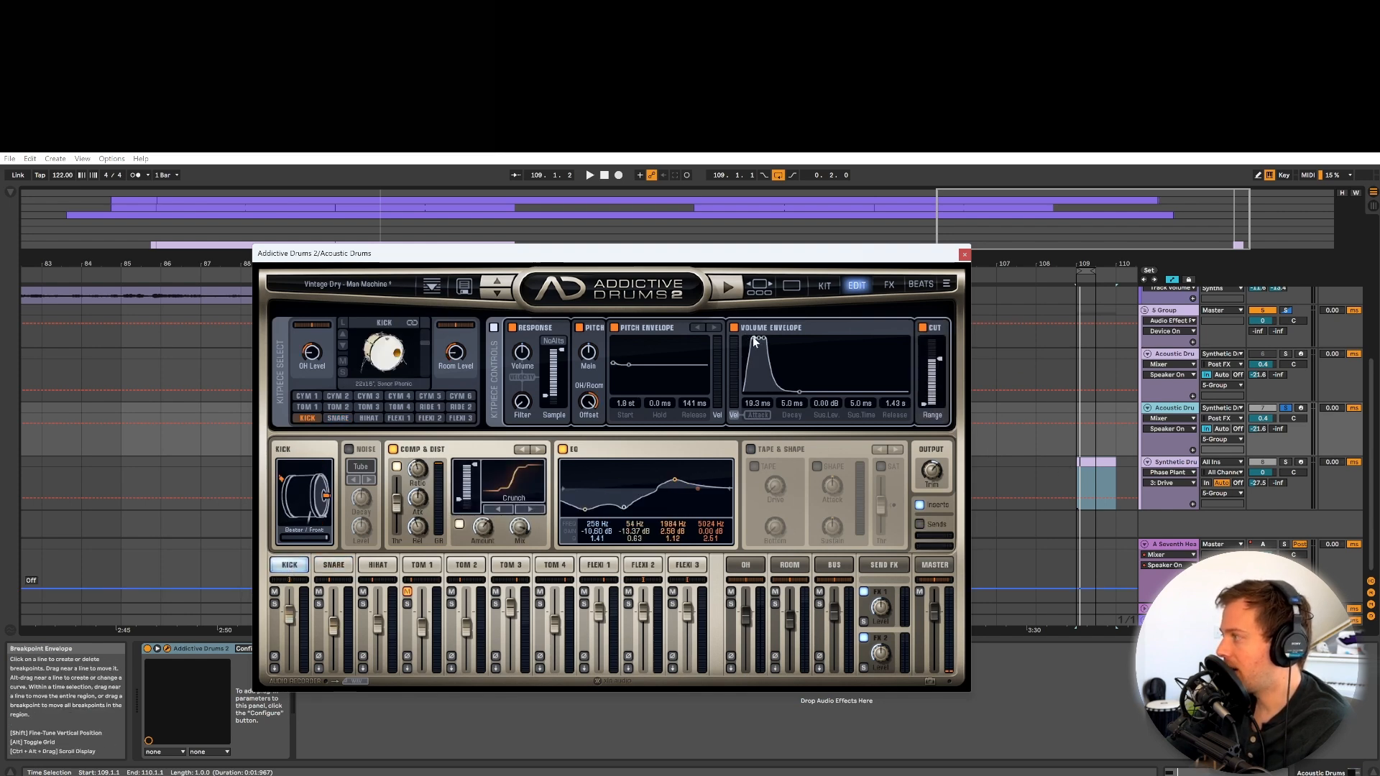
Set the Addictive Drums 2 kick's volume envelope attack to 22.2 ms and play it back.
mouse_move(755, 406)
left_mouse_down()
mouse_move(751, 420)
mouse_move(764, 409)
left_mouse_up()
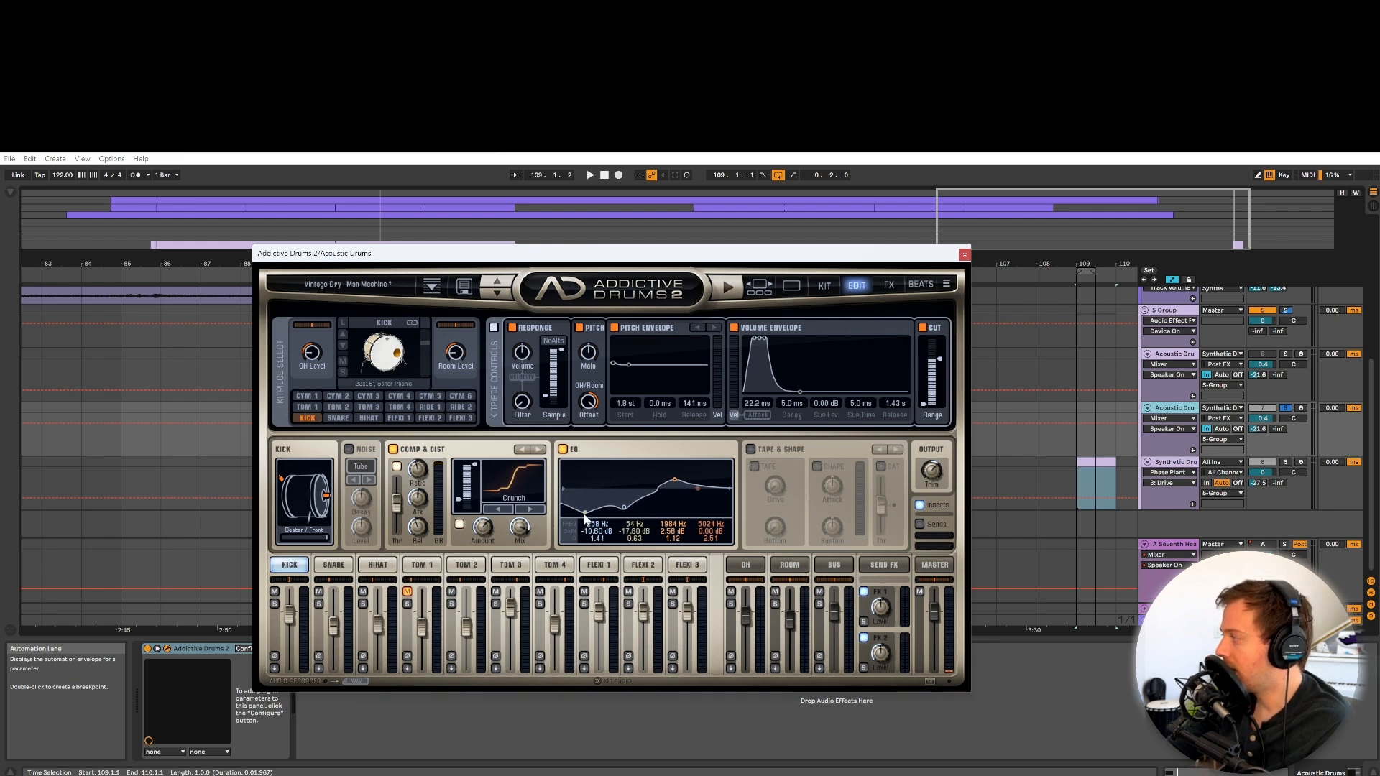
key("space")
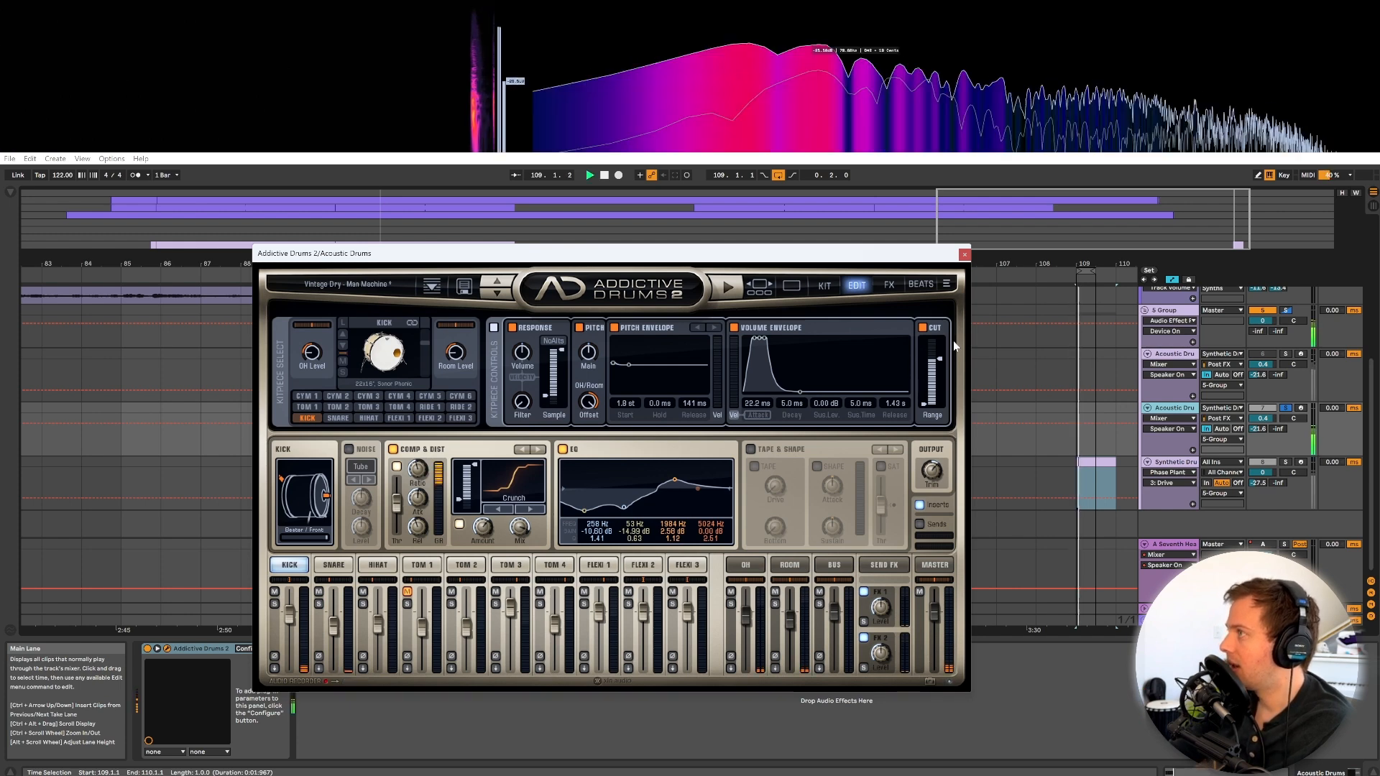
Solo the Synthetic Drums track together with the second acoustic drums track and play both kicks layered.
key("space")
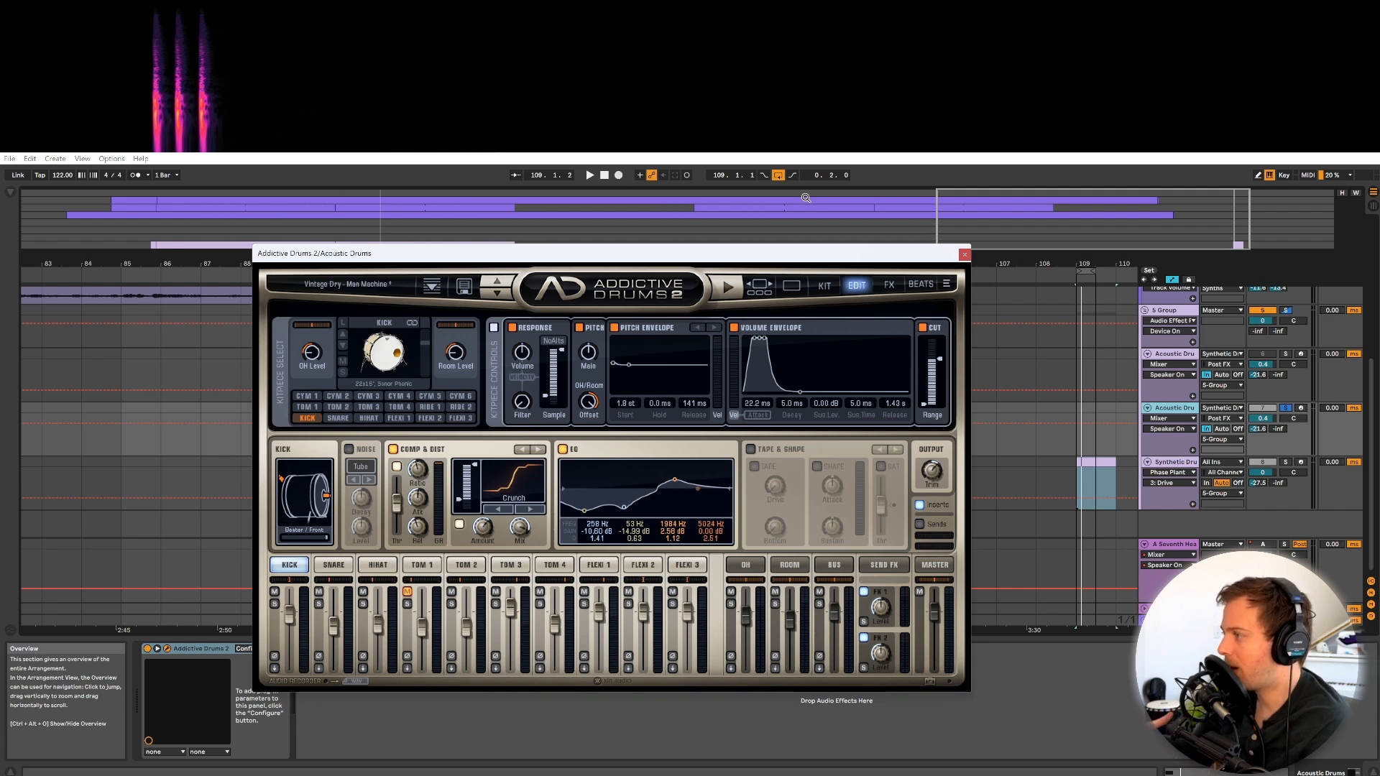
key("space")
key("space")
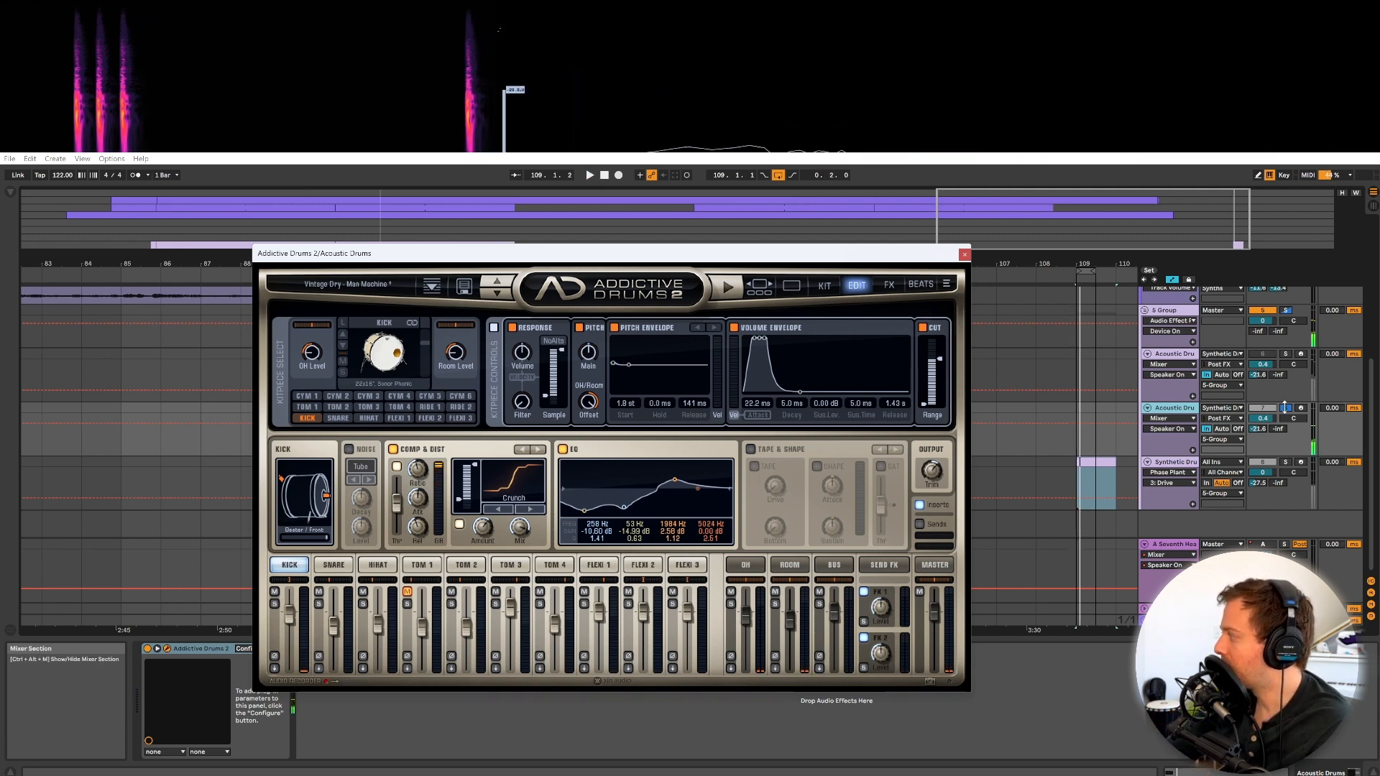
left_click(1285, 462, "ctrl")
key("space")
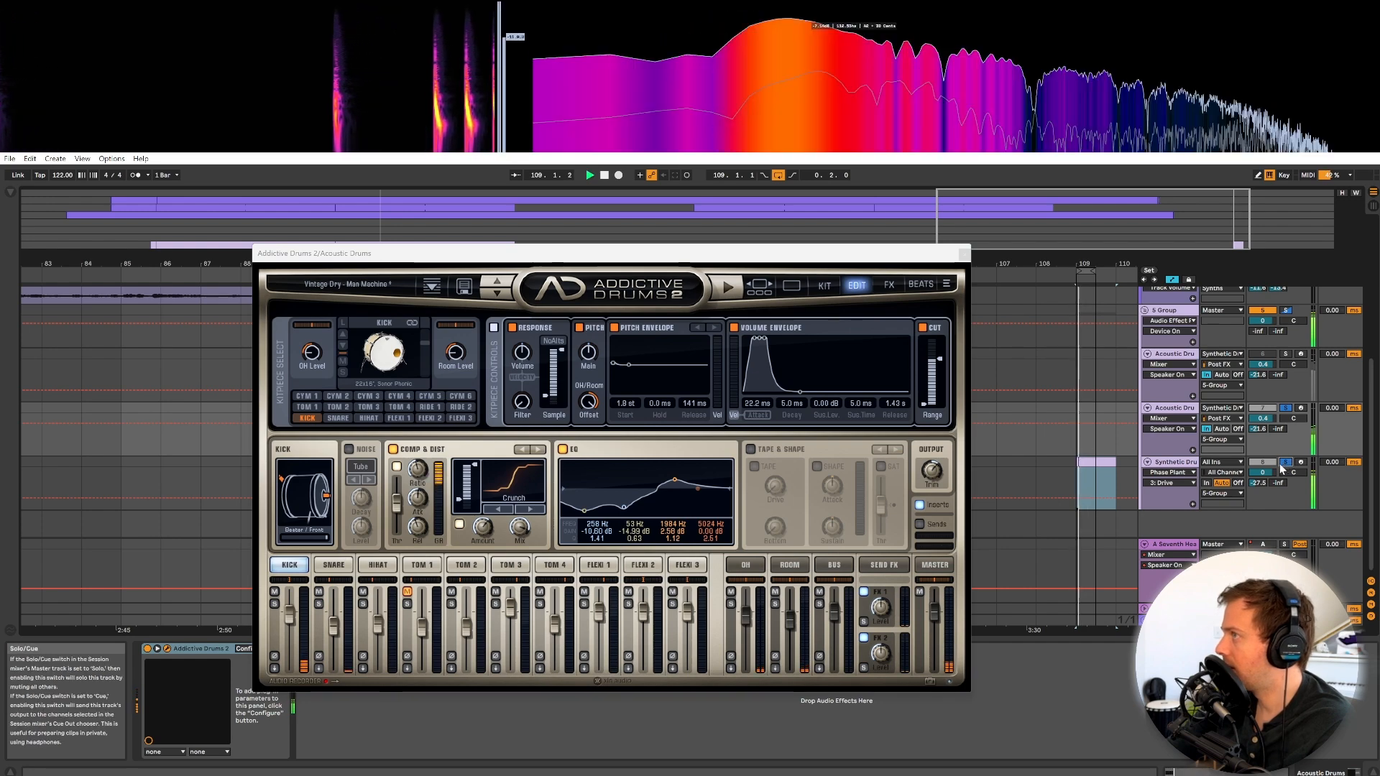
key("space")
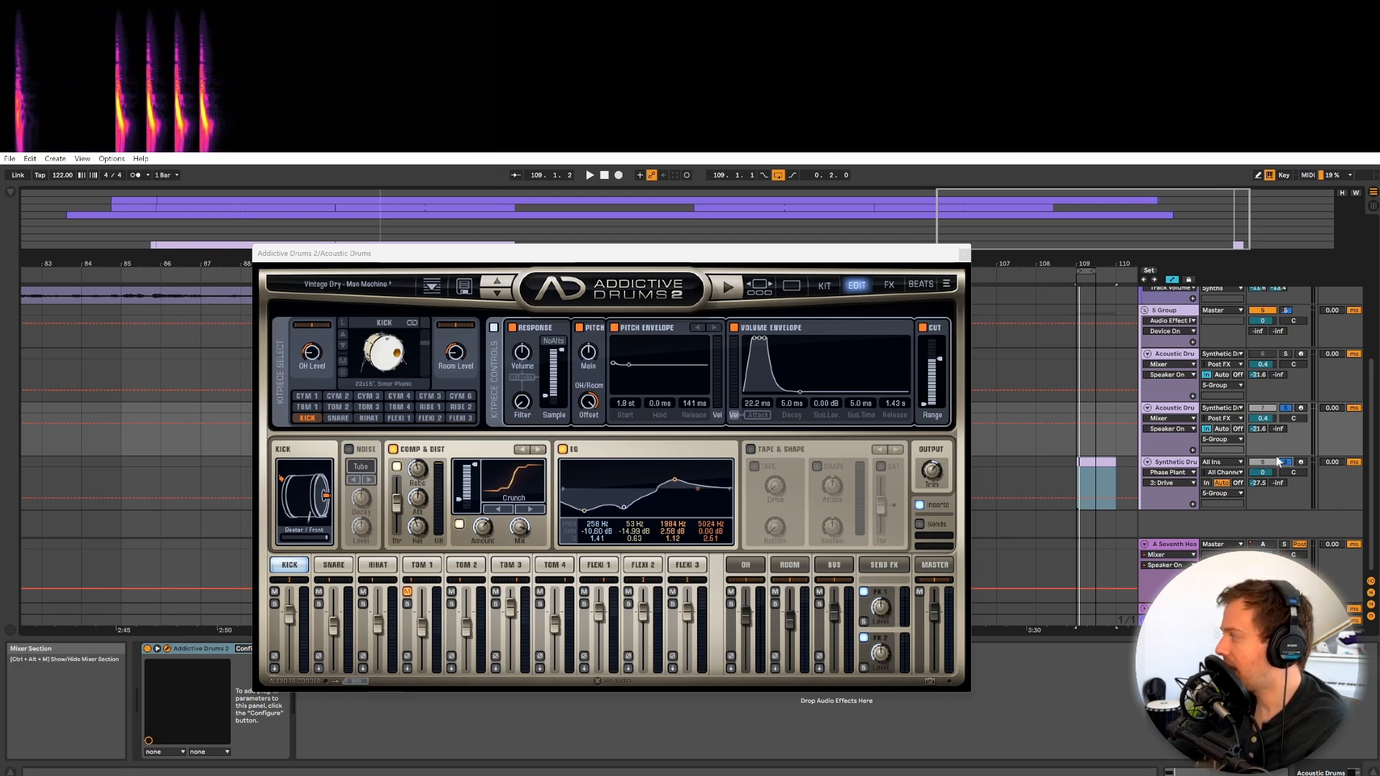
Replay the kick several times, ending with only the Synthetic Drums track soloed, to judge the Phase Plant version.
key("space")
key("space")
key("space")
key("space")
key("space")
key("space")
key("space")
key("space")
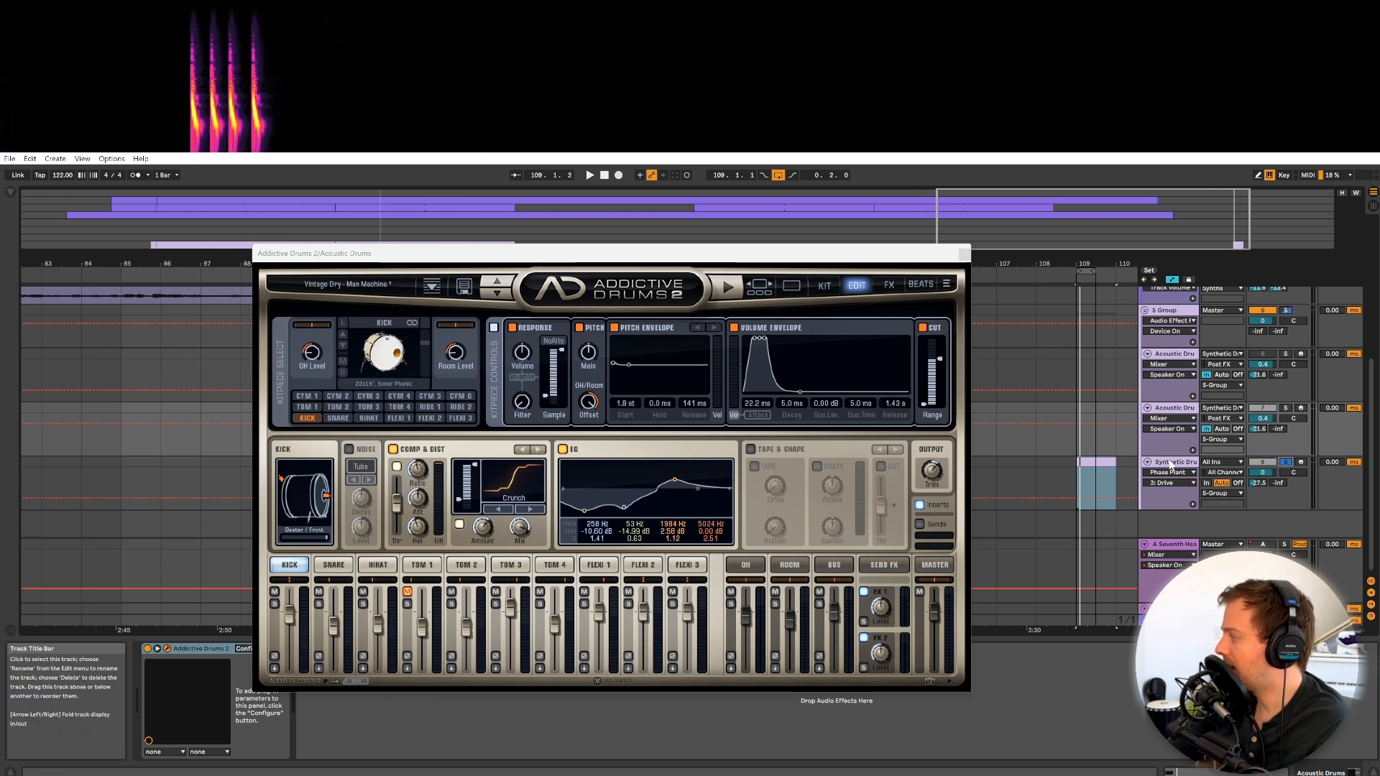
Add an audio track with its input set to Resampling, arm it, and record the Phase Plant kick at bar 109.
left_click(964, 253)
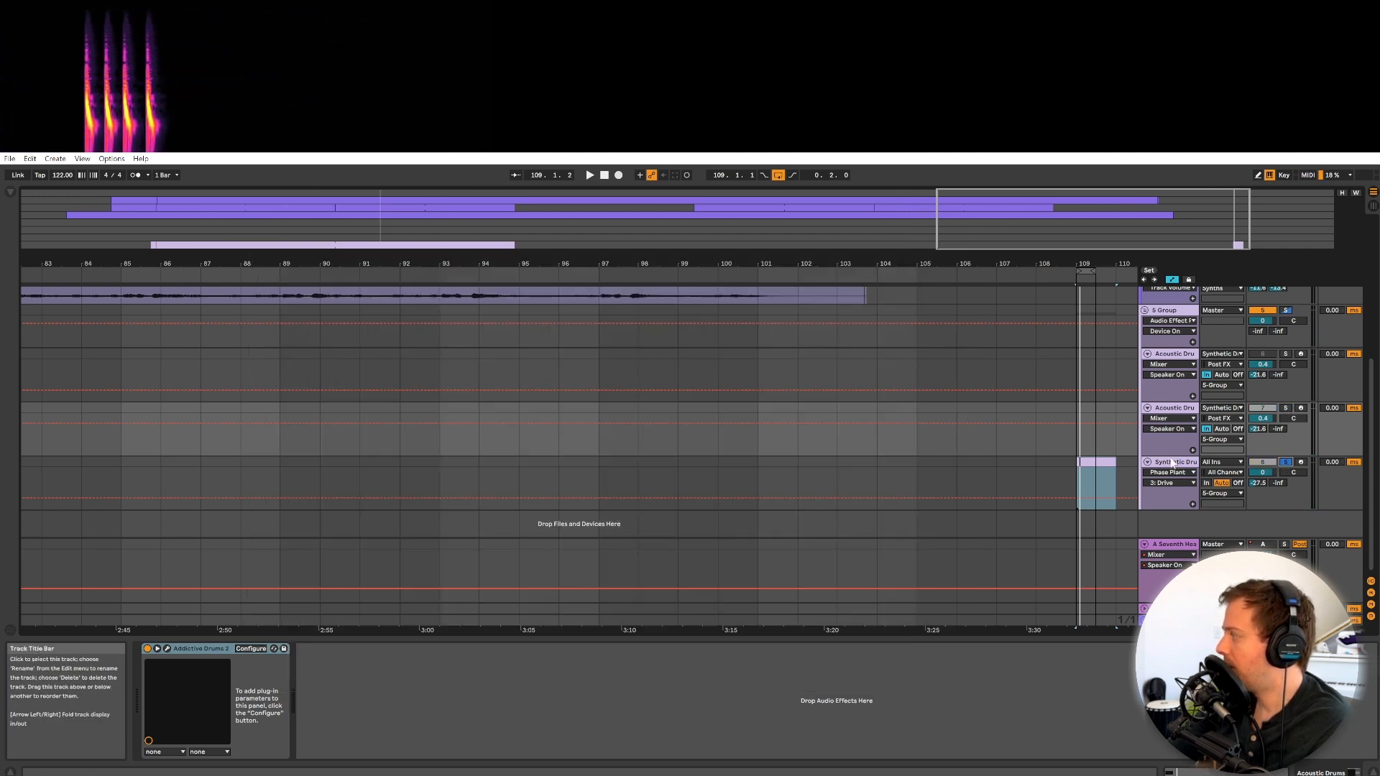
left_click(1157, 498)
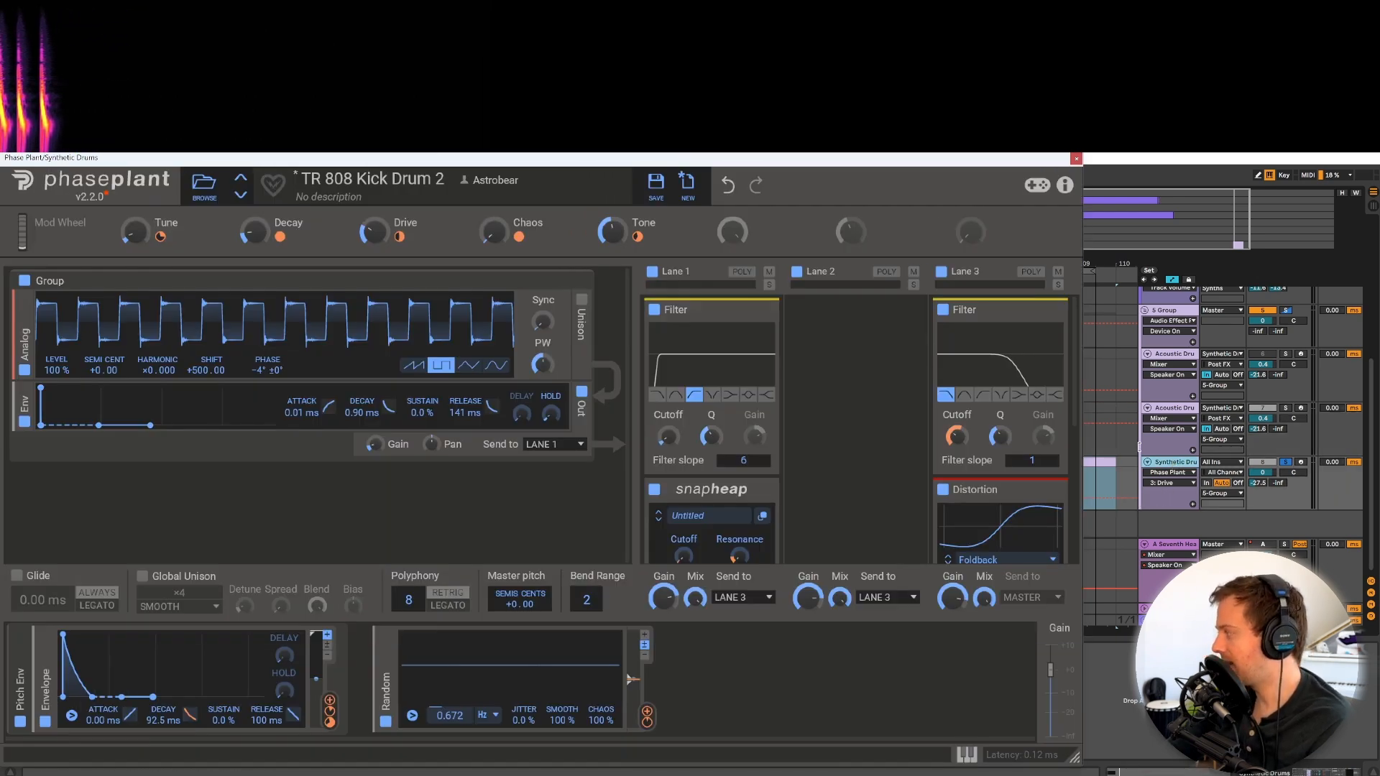
key("ctrl+t")
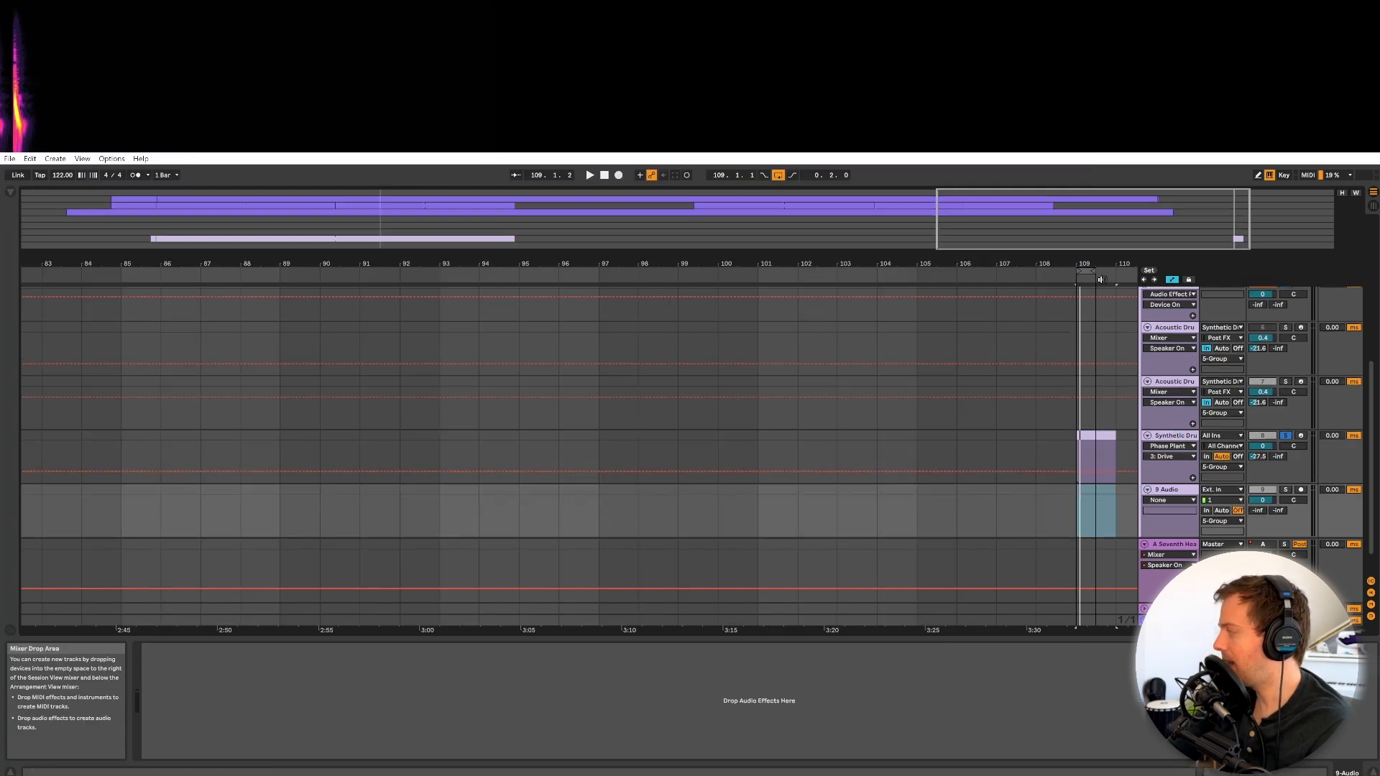
left_click(1270, 494)
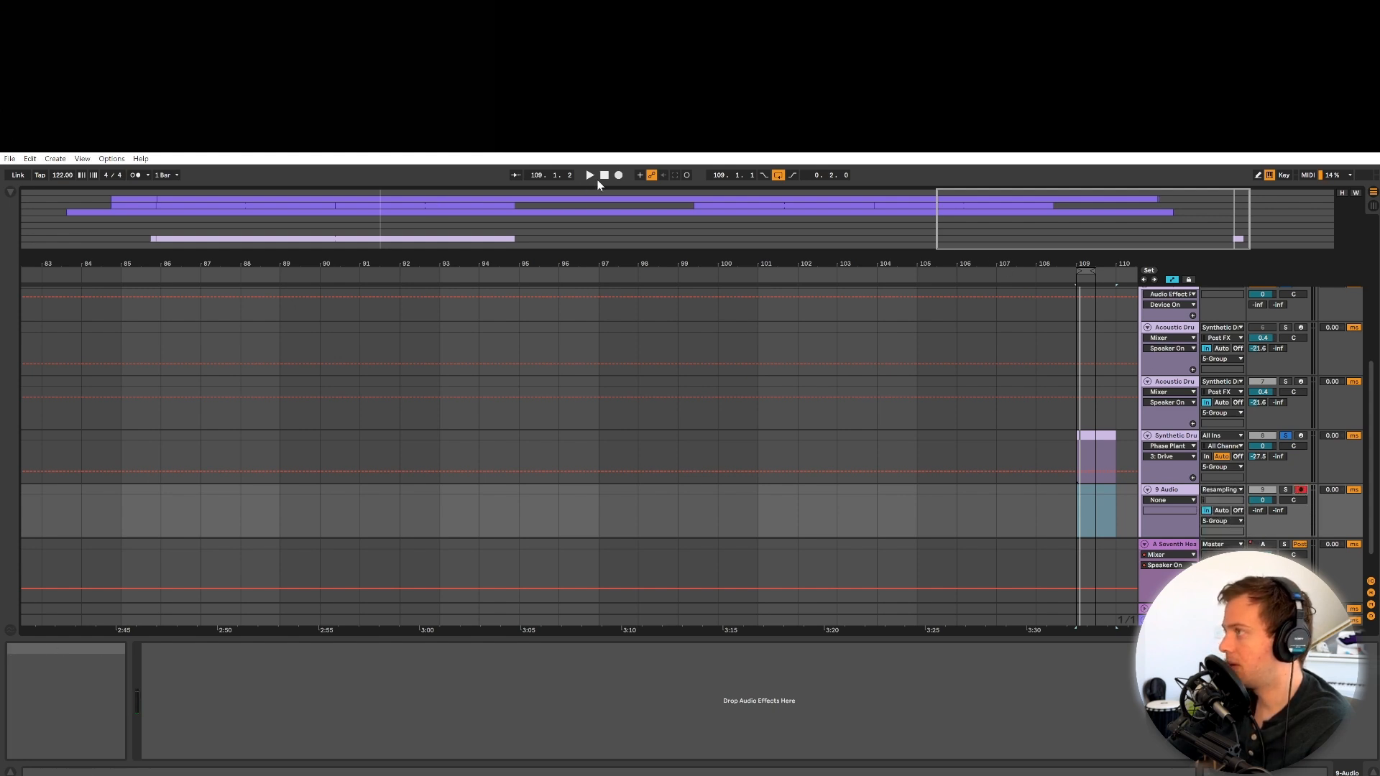
left_click(619, 176)
key("space")
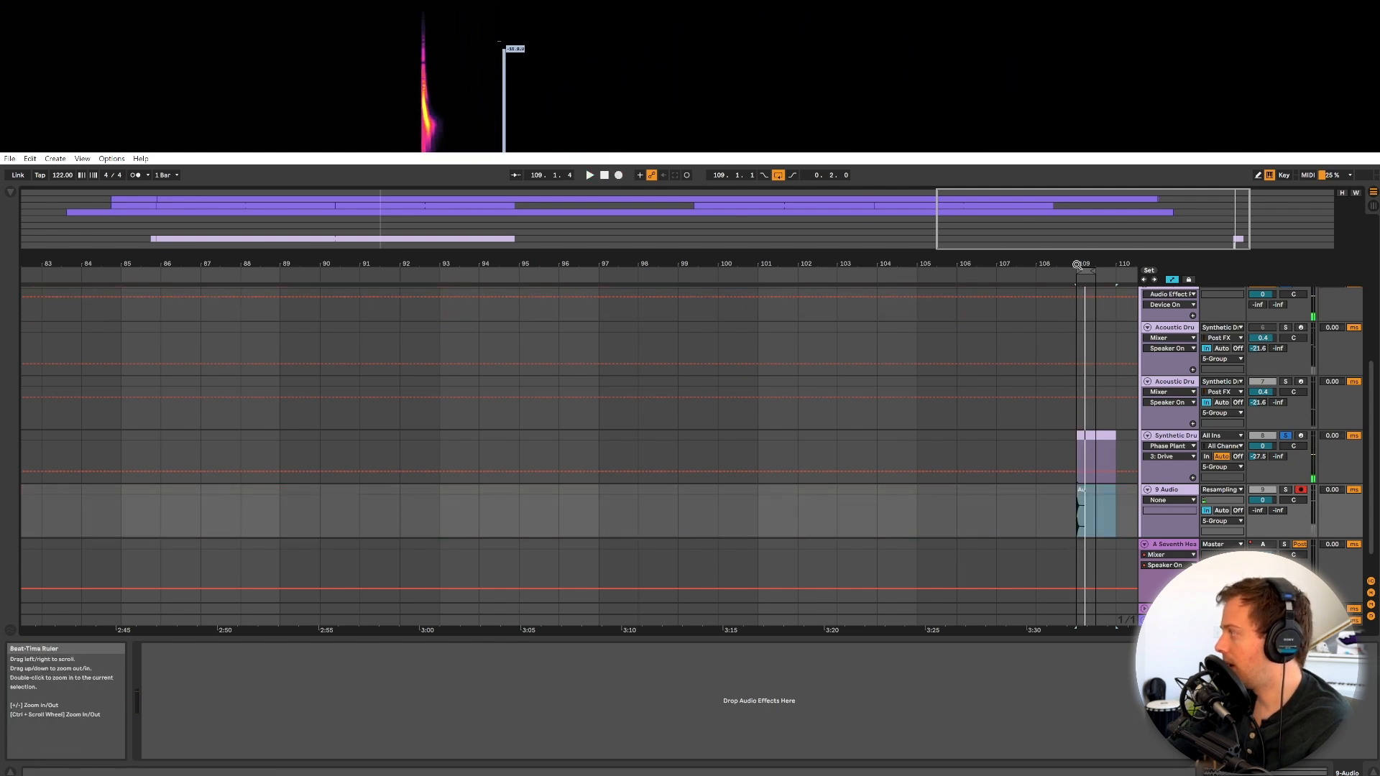
Turn the arrangement grid off and select the opening transient of the recorded kick waveform.
left_click_drag(1079, 264, 875, 397)
left_click_drag(679, 265, 706, 537)
right_click(635, 516)
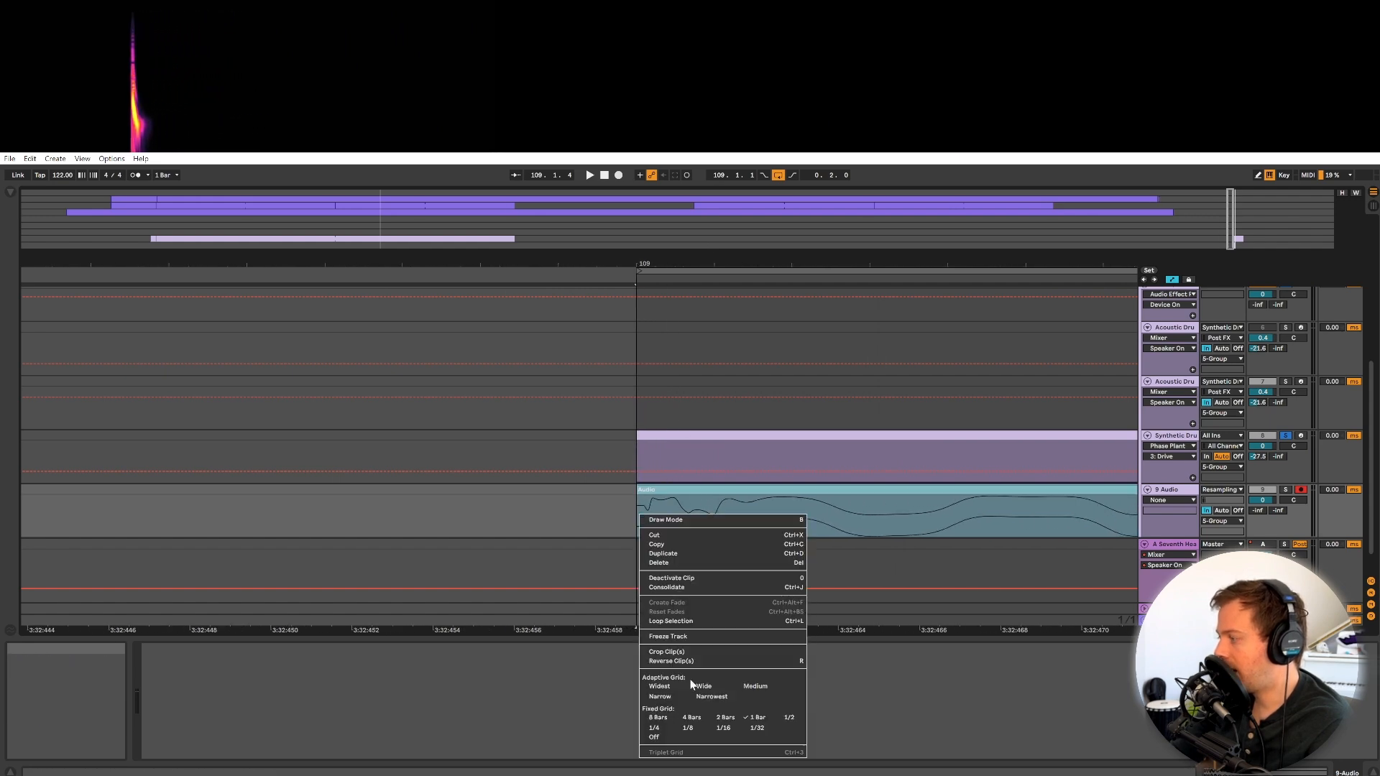
left_click(694, 727)
left_click(730, 546)
right_click(730, 516)
left_click(754, 652)
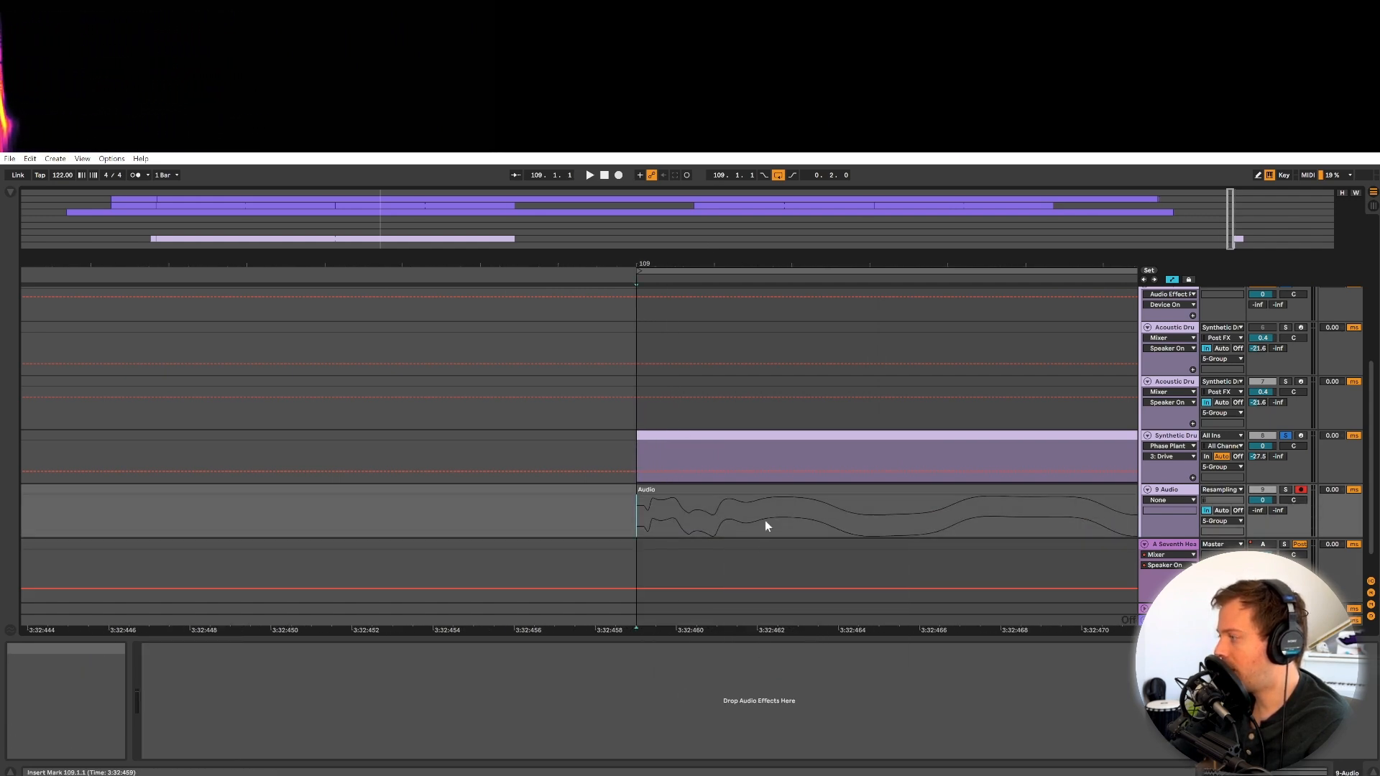
left_click_drag(635, 518, 640, 492)
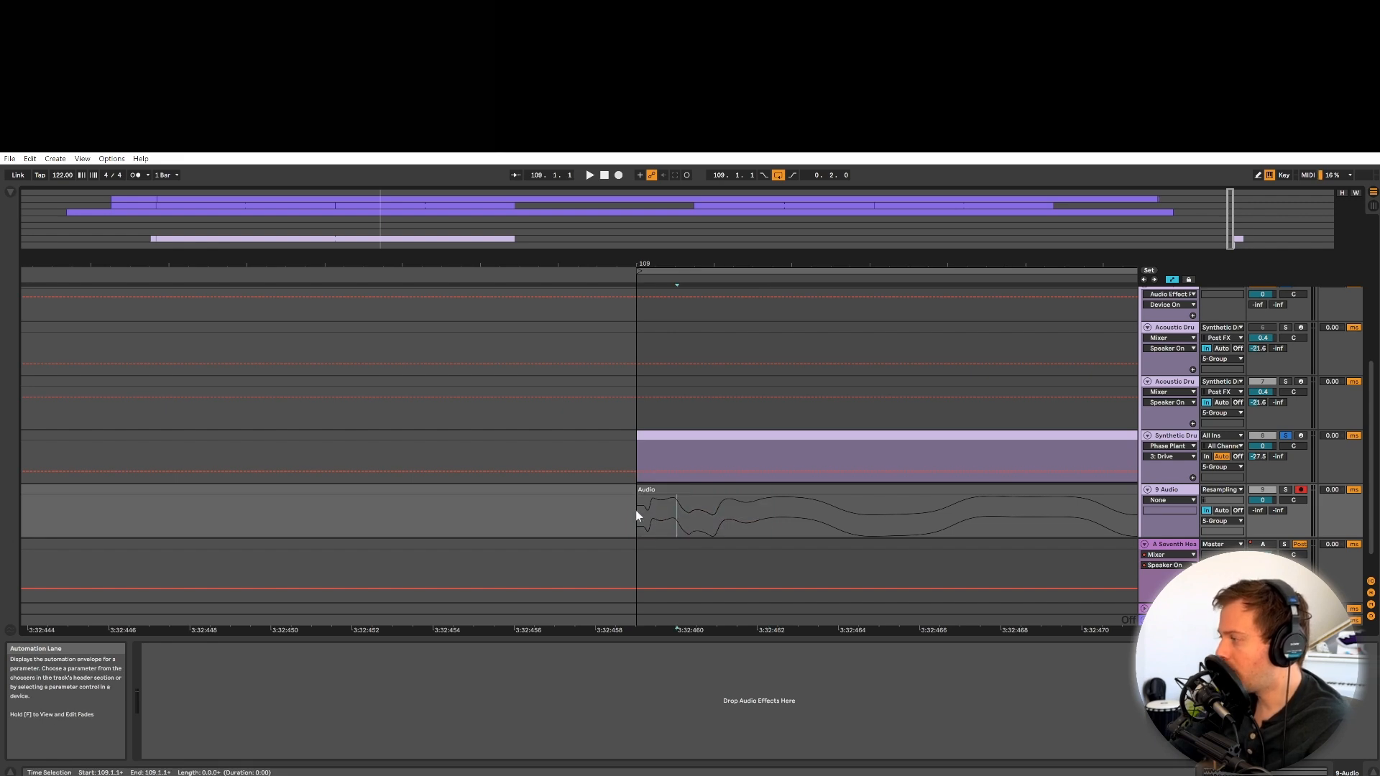
Examine the nonlinear filters in the Phase Plant kick's Lane 1 Snap Heap and the analog oscillator's settings, and close the instrument.
left_click(1170, 436)
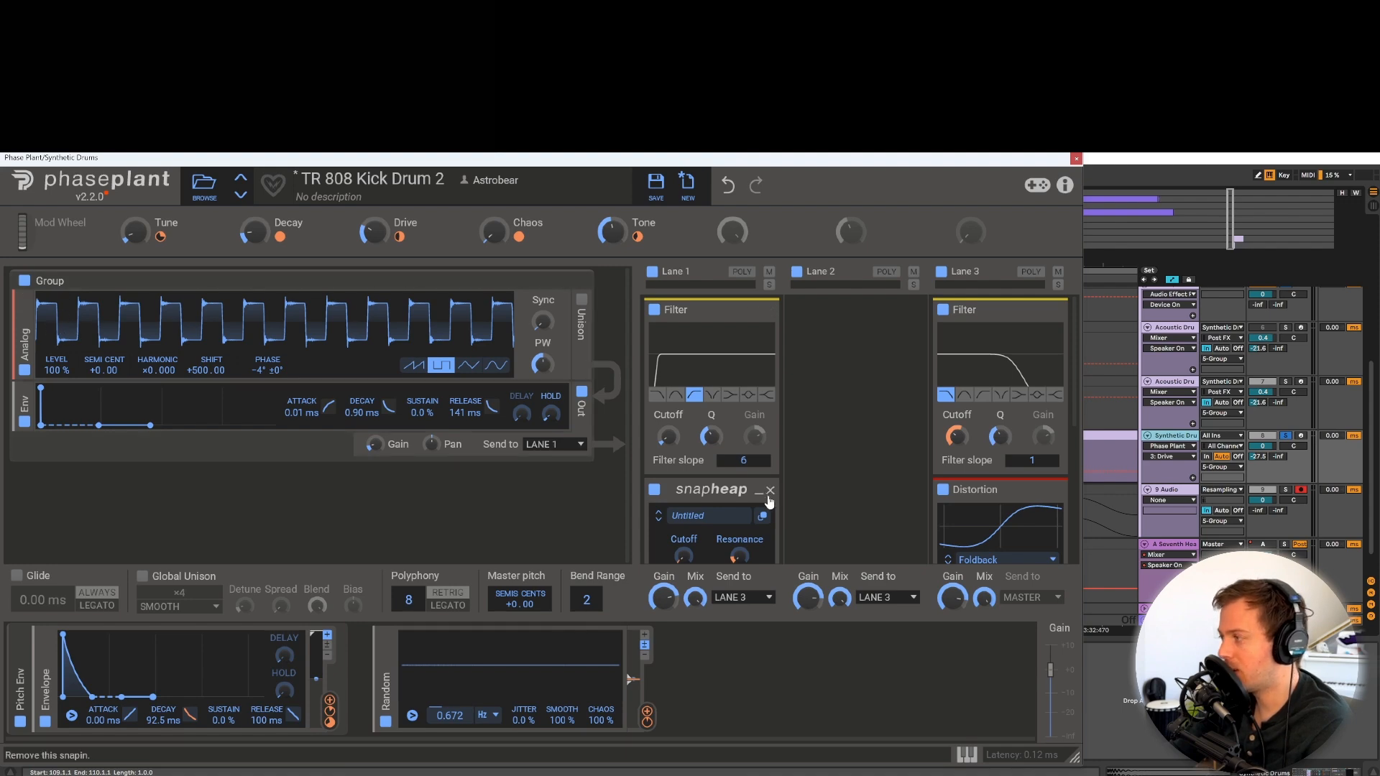
left_click(763, 517)
scroll(234, 469, "down", 3)
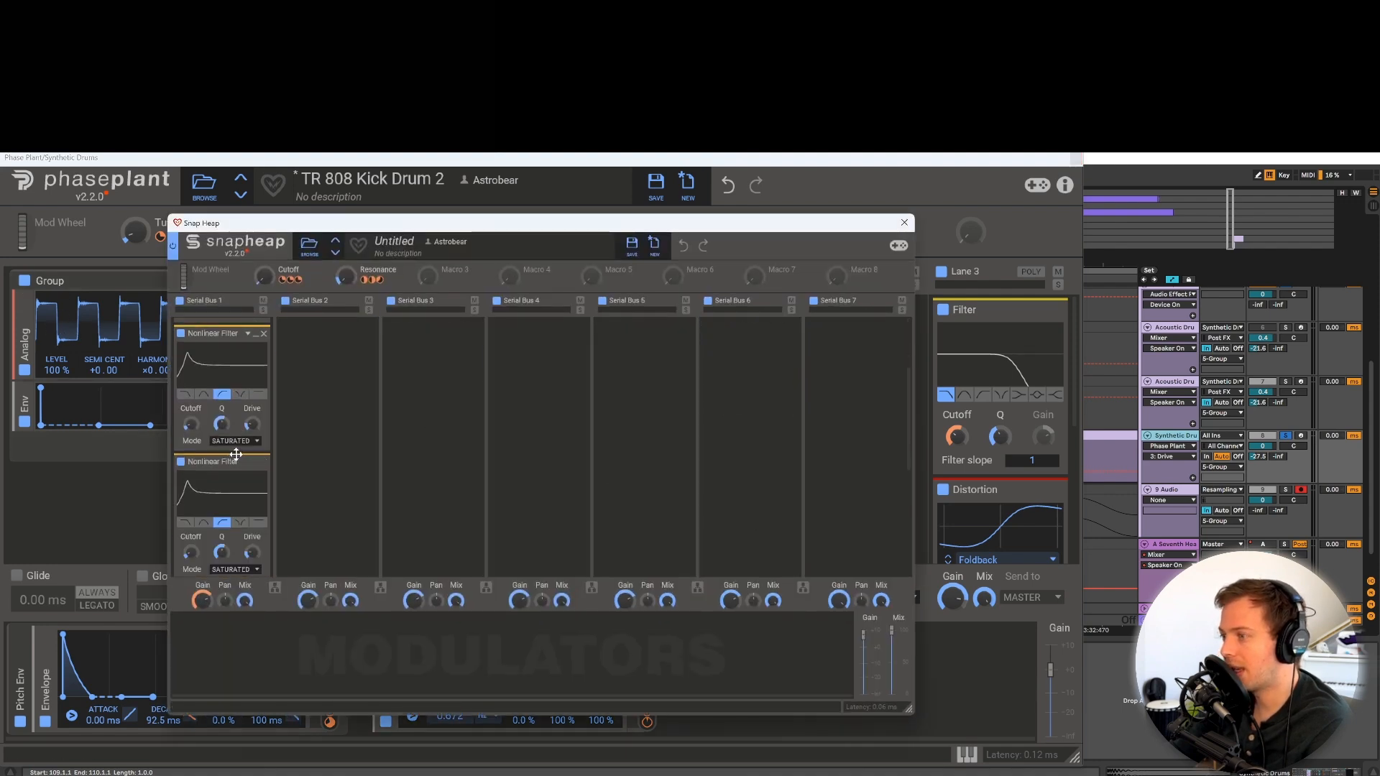
scroll(233, 460, "up", 3)
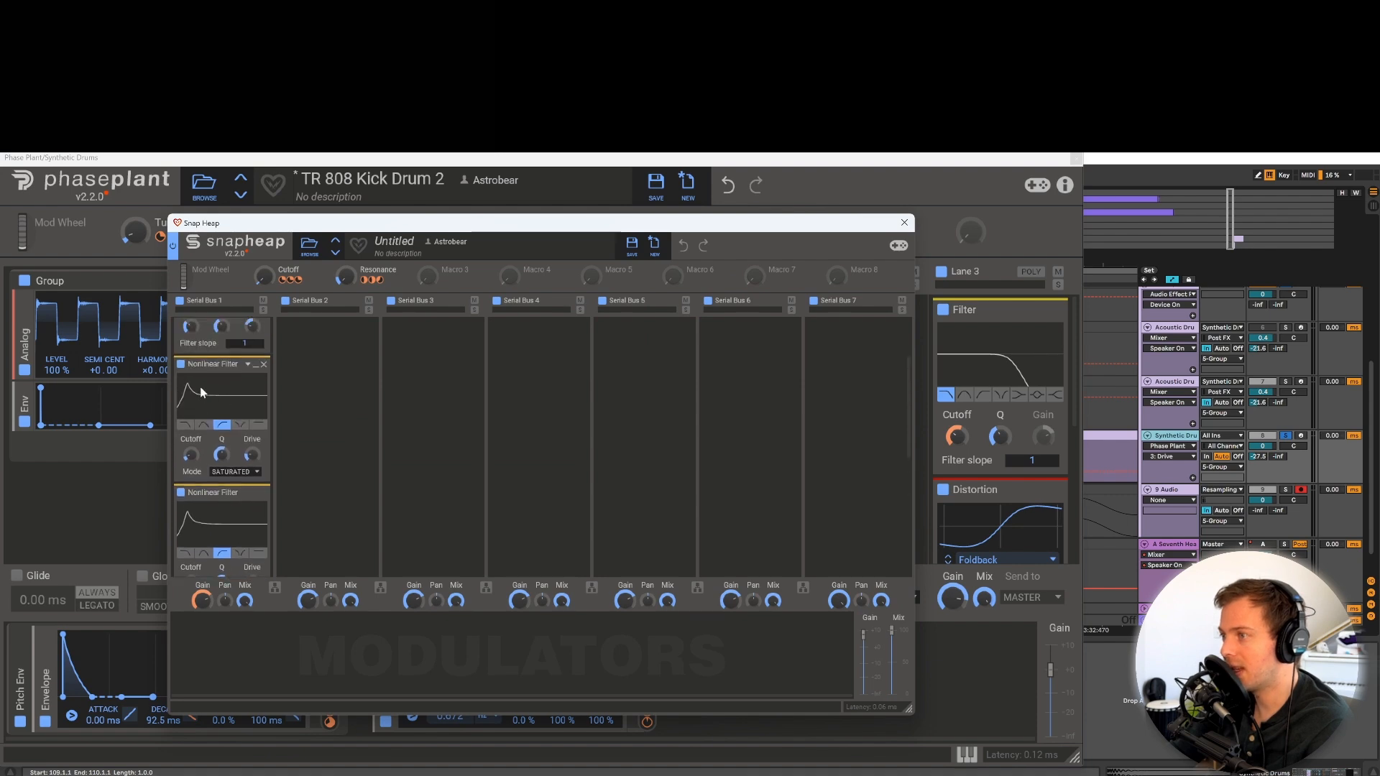
left_click(69, 279)
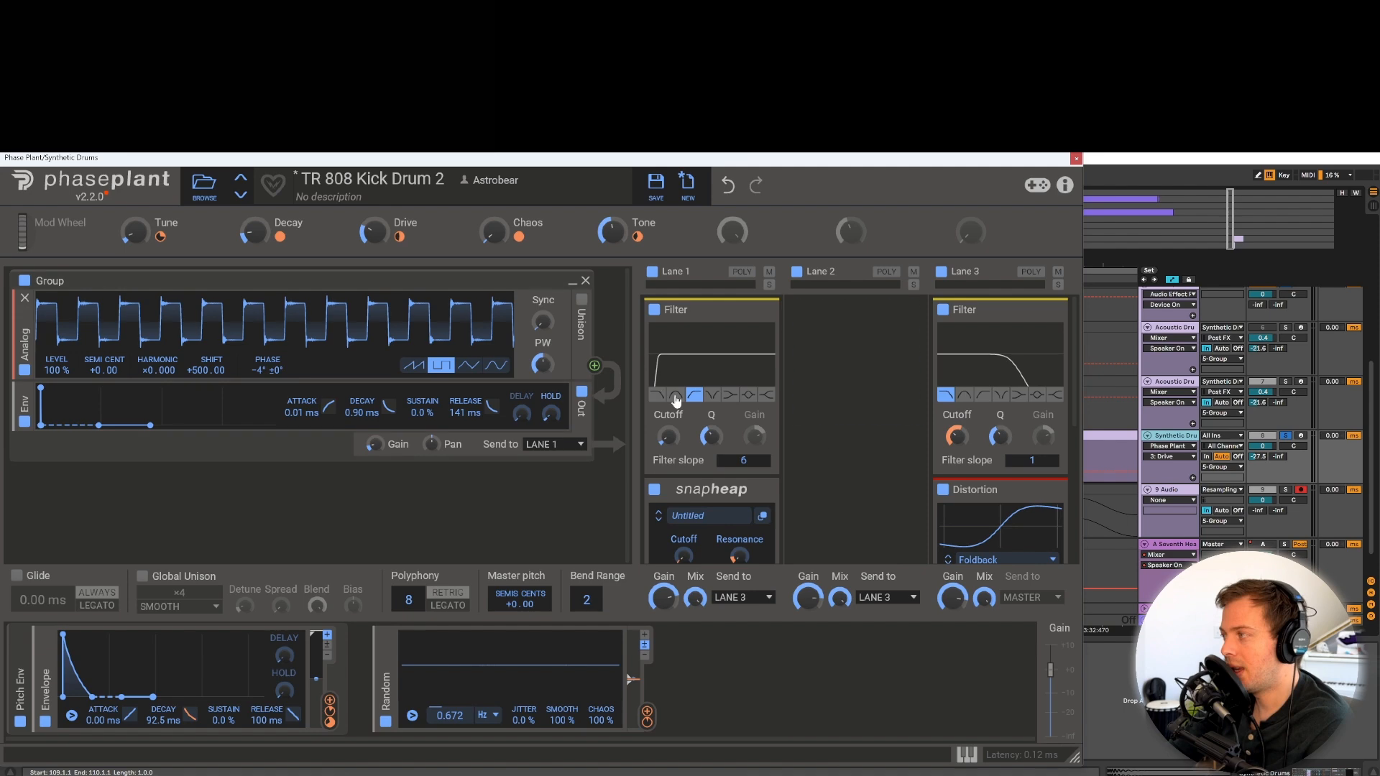
left_click(763, 516)
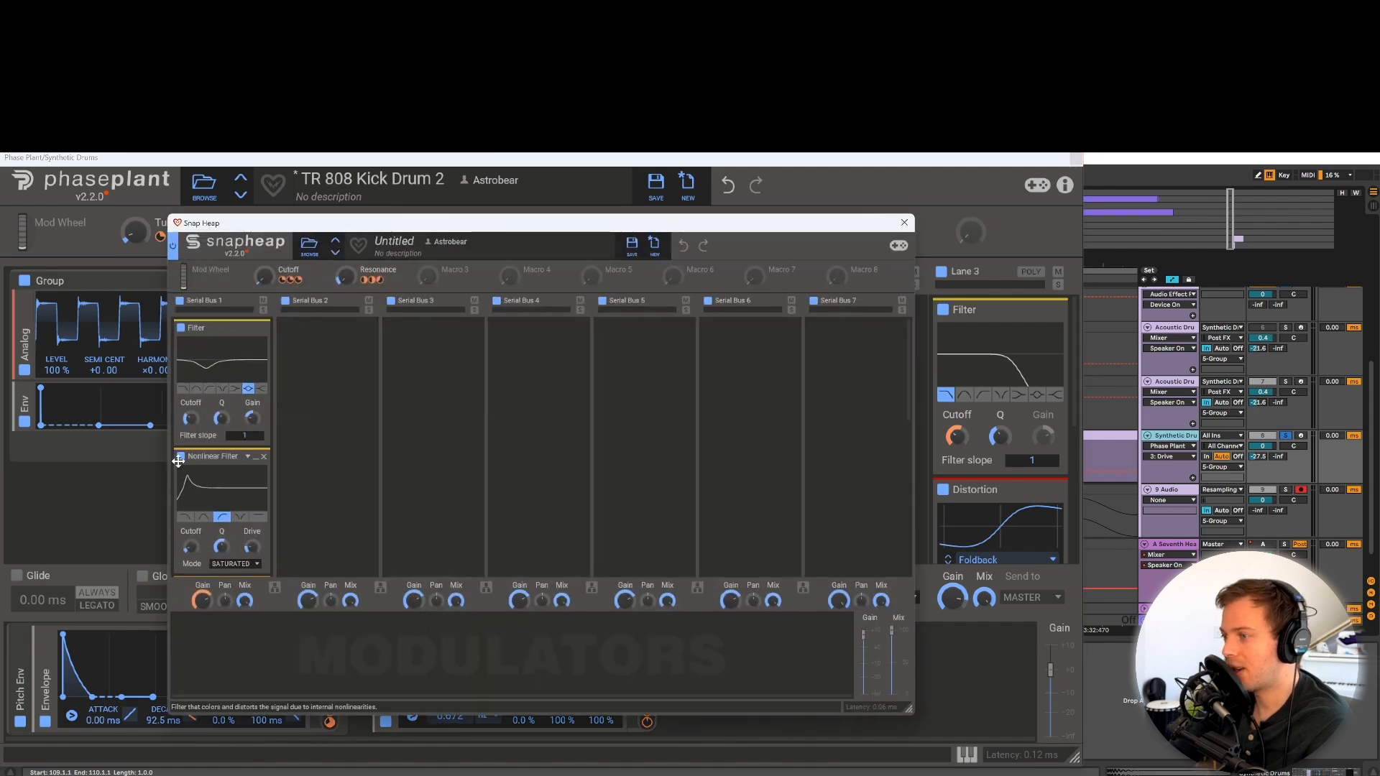
left_click(932, 282)
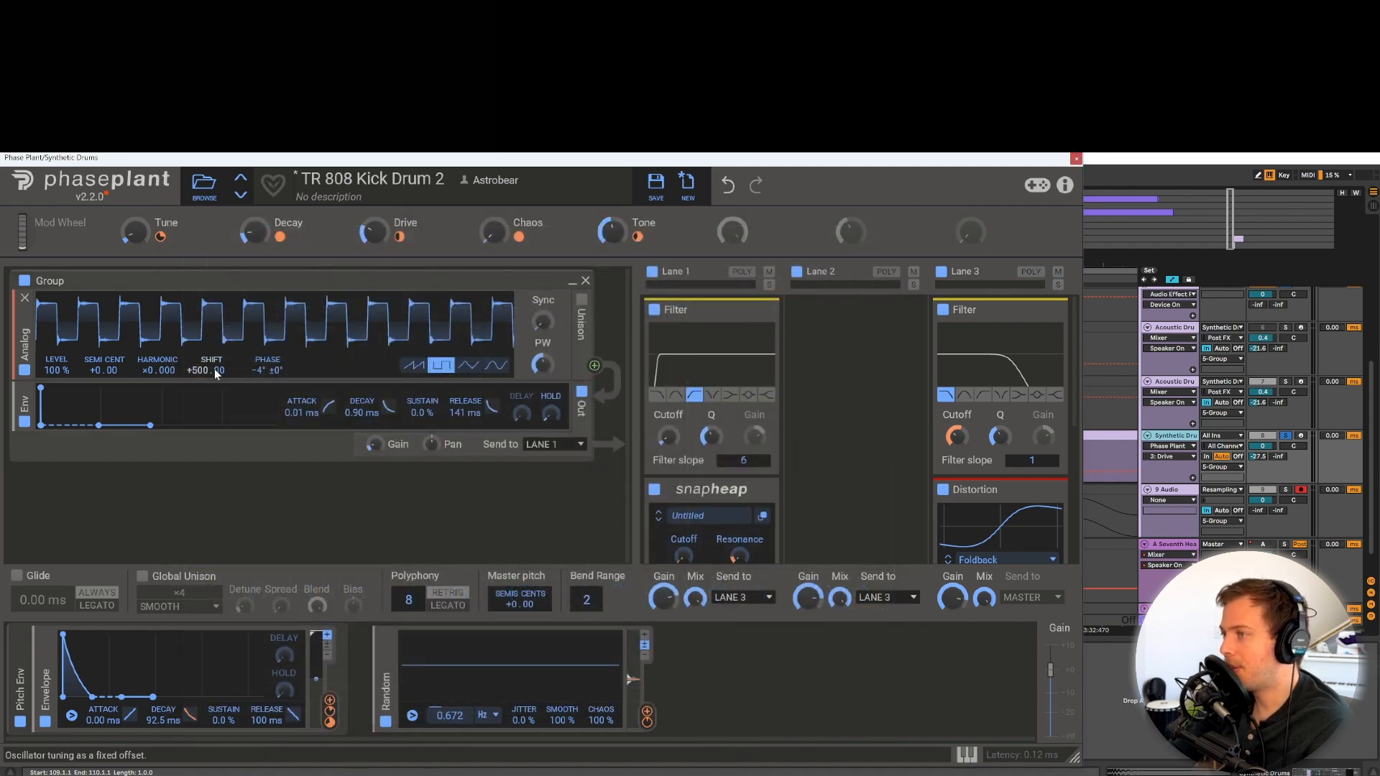
left_click(1076, 158)
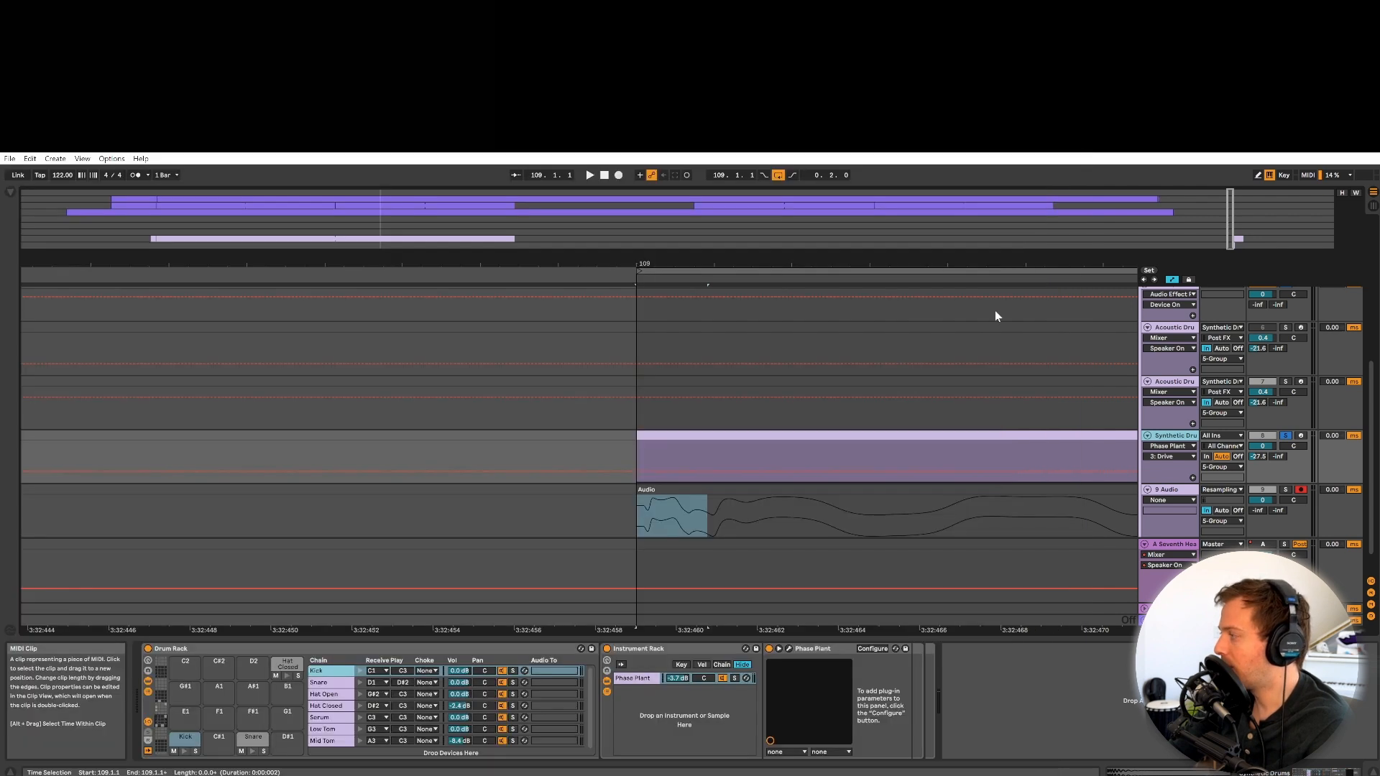
Examine the recorded kick's onset up close by selecting the first 2 to 3 ms of the waveform.
scroll(748, 490, "up", 3, "ctrl")
left_click(769, 516)
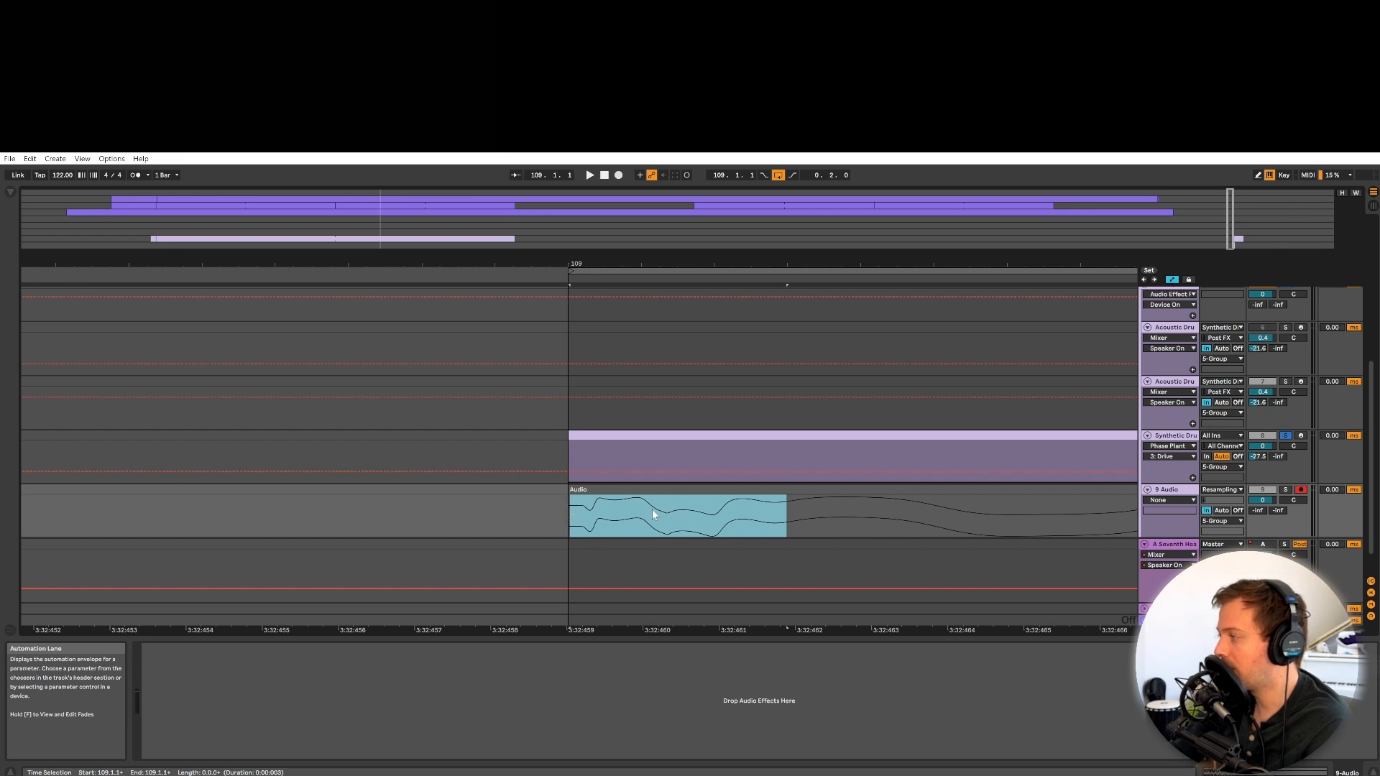
left_click_drag(956, 263, 644, 259)
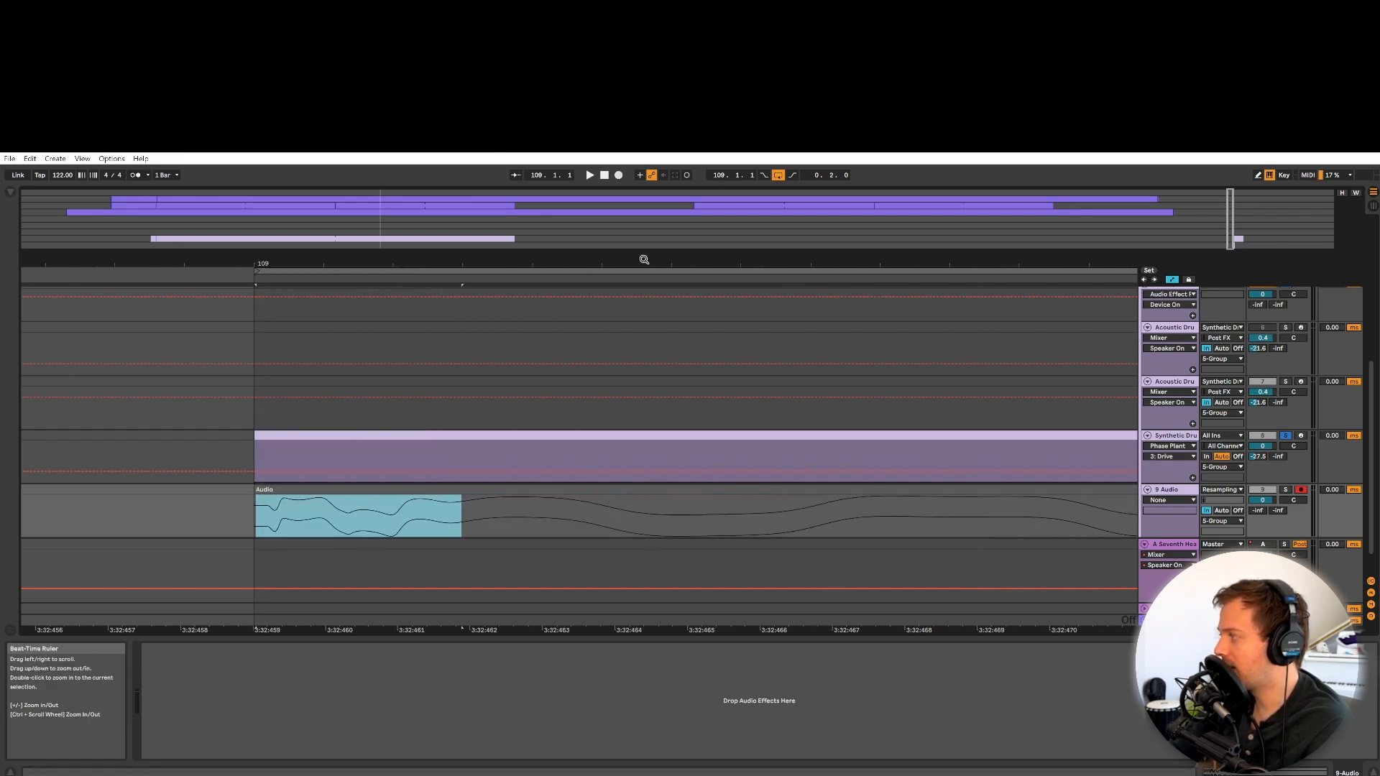
left_click_drag(905, 265, 888, 408)
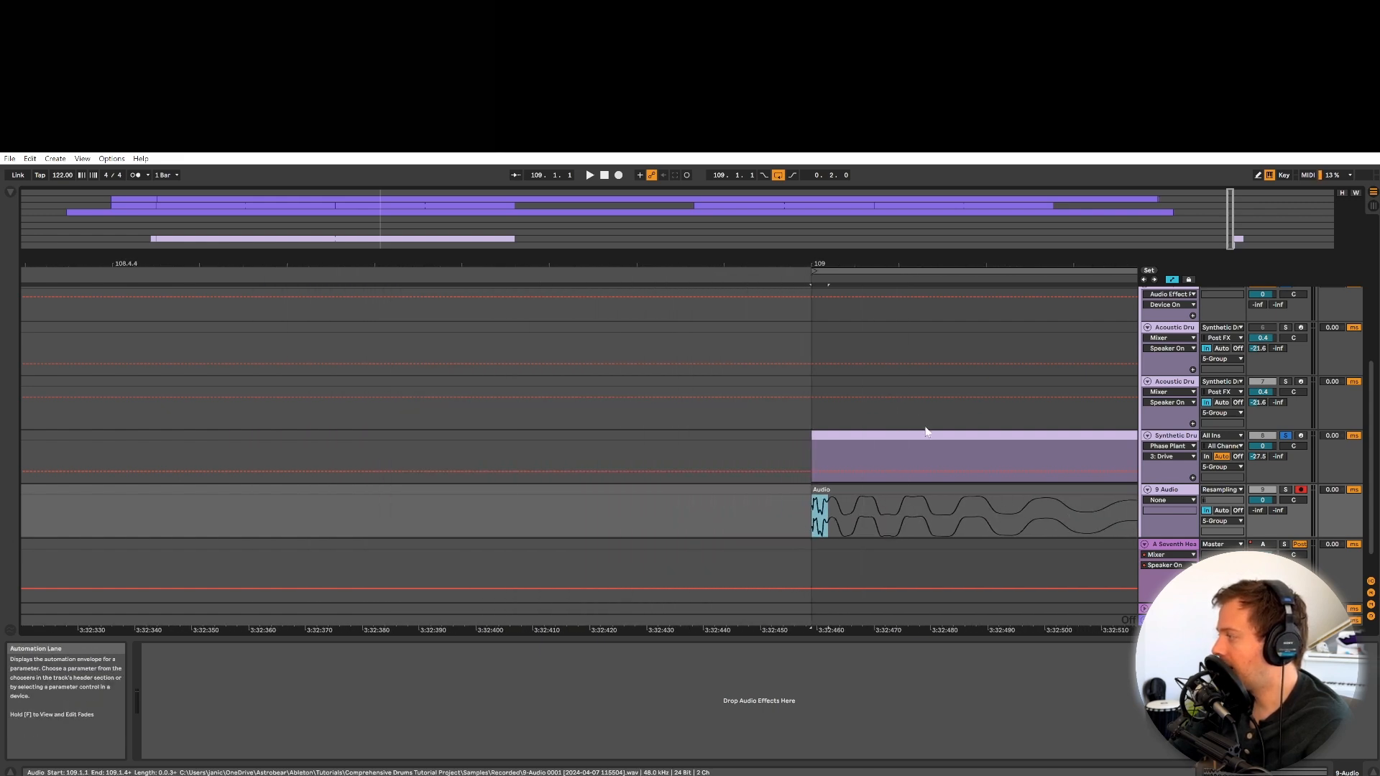
left_click_drag(837, 265, 728, 500)
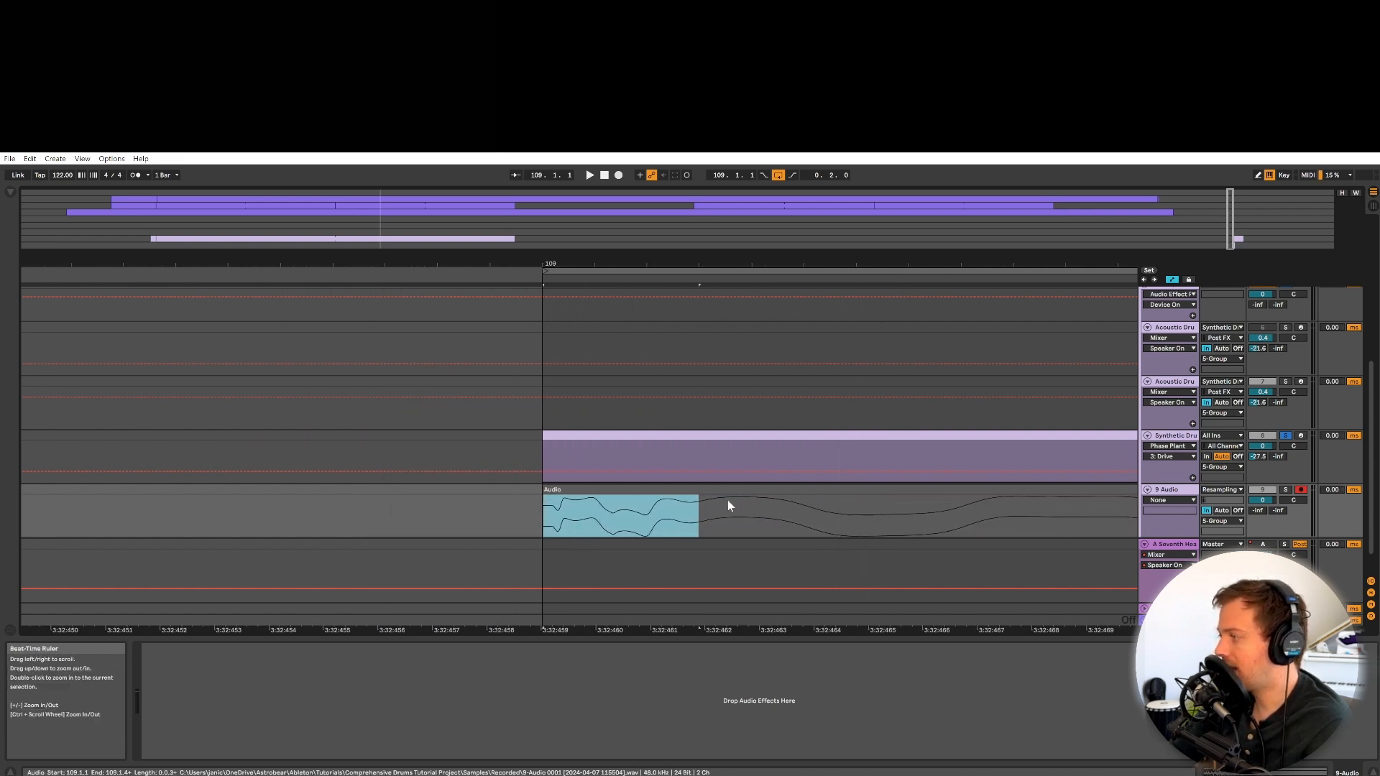
left_click(728, 501)
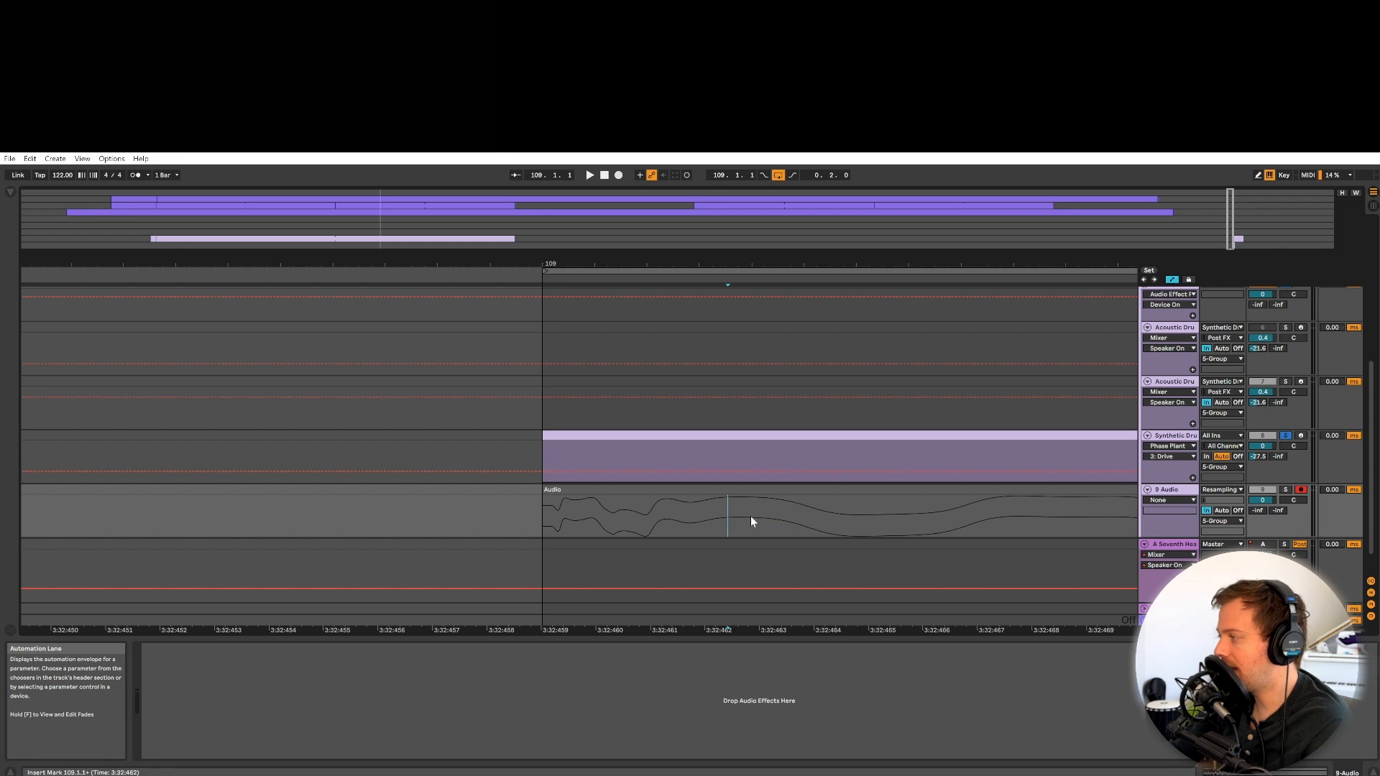
left_click(545, 511)
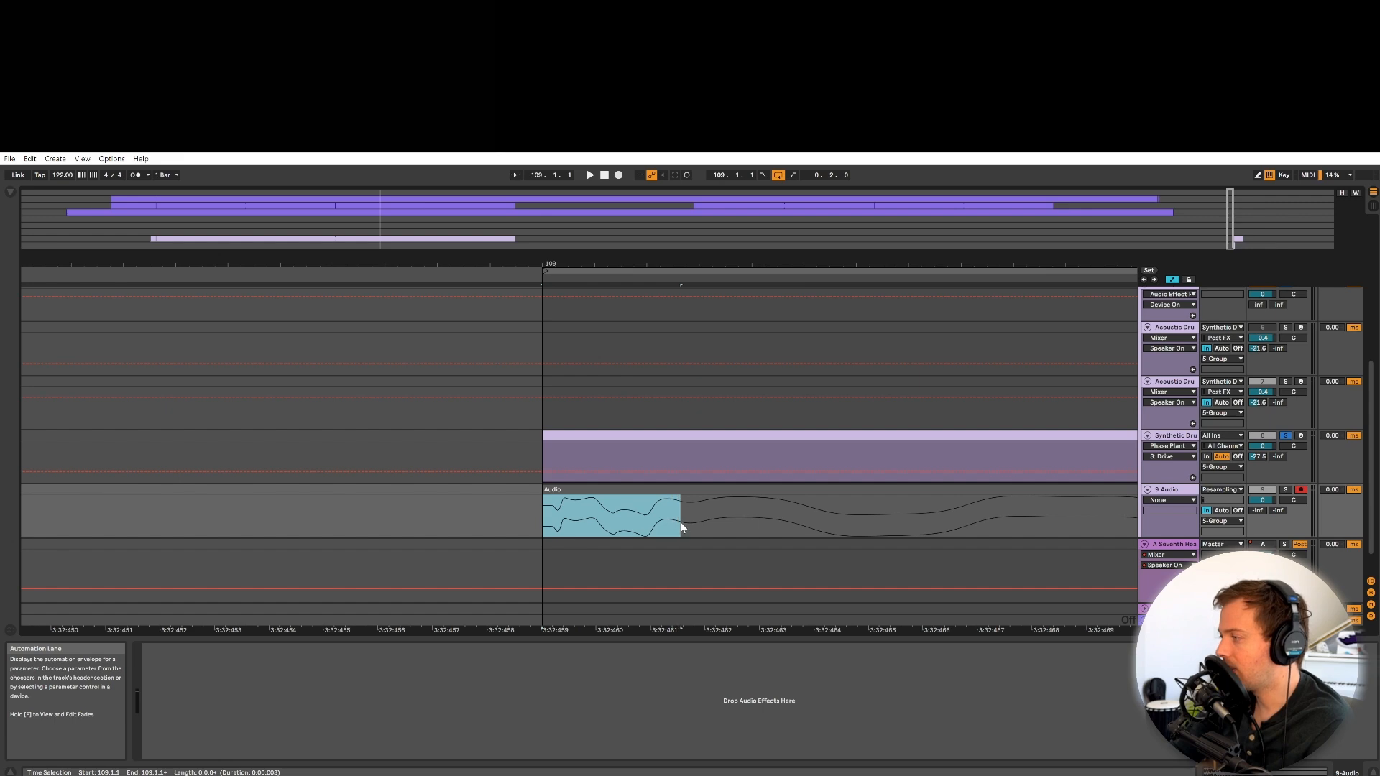
left_click_drag(682, 526, 689, 496)
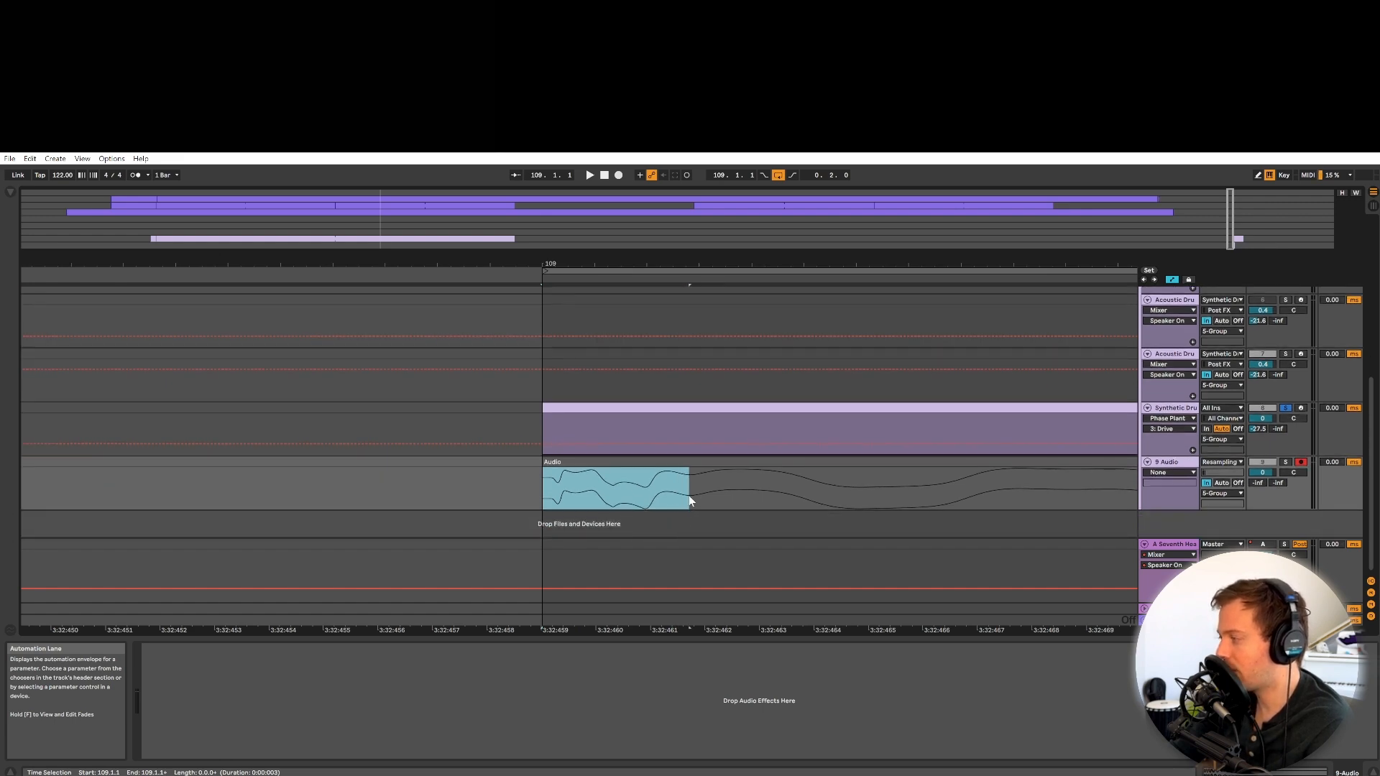
Play the Disco drum clip with the Phase Plant kick's macros in view, and close the instrument.
key("space")
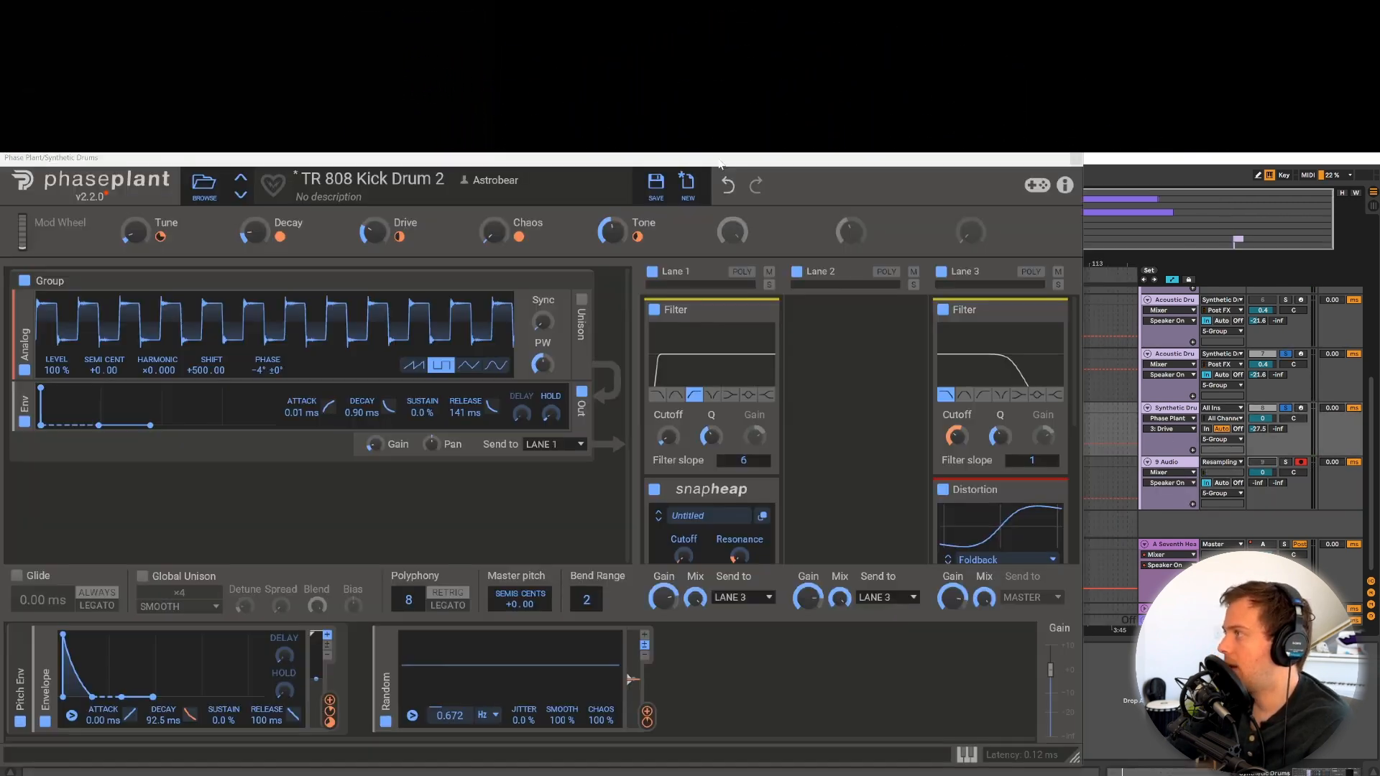
left_click_drag(718, 167, 925, 175)
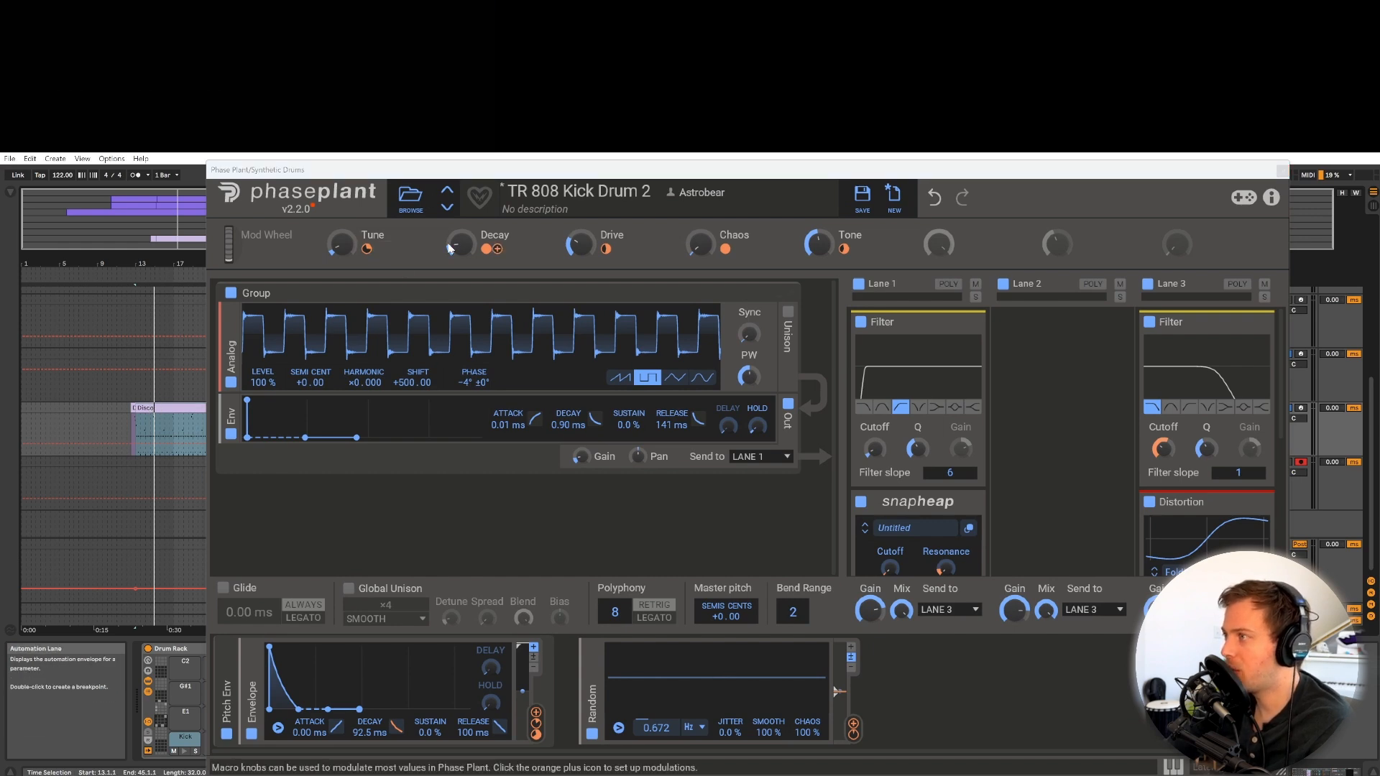
key("space")
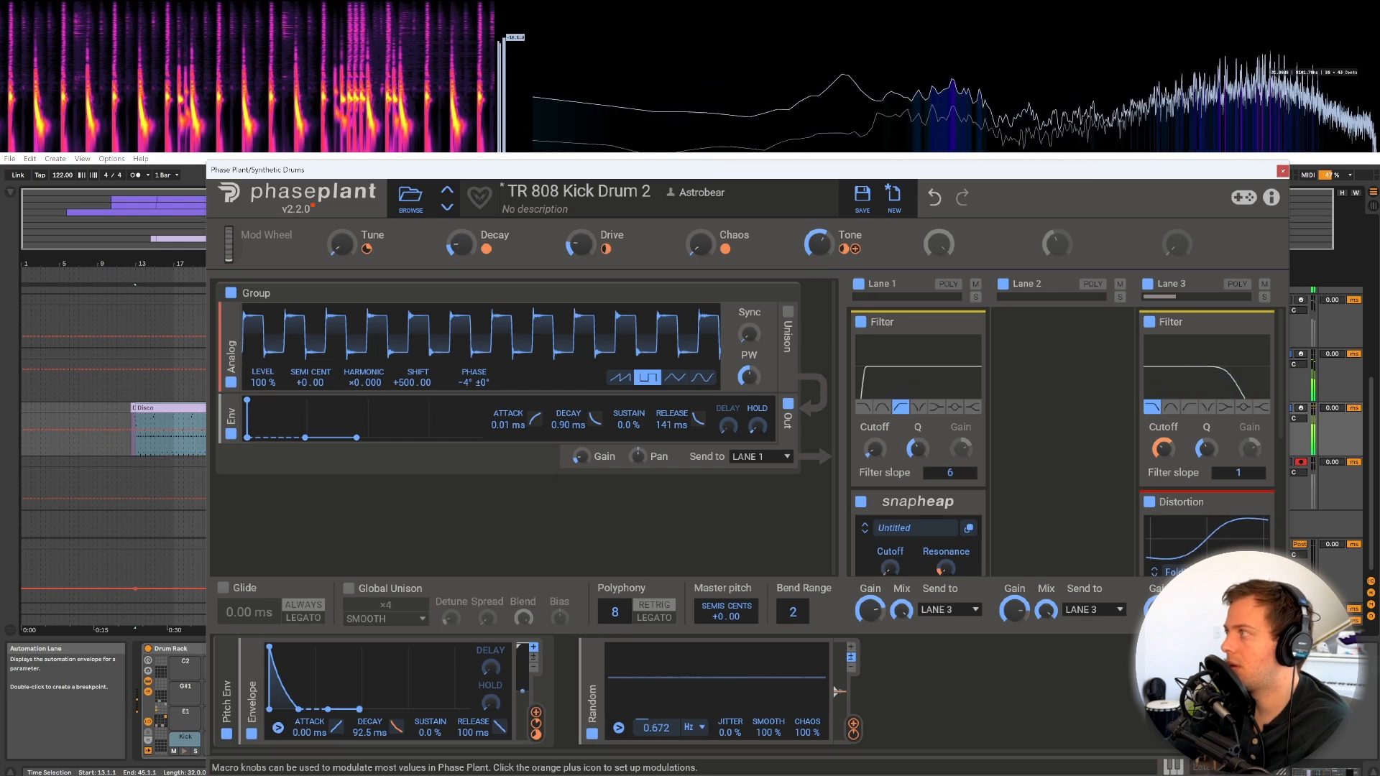
left_click(1282, 172)
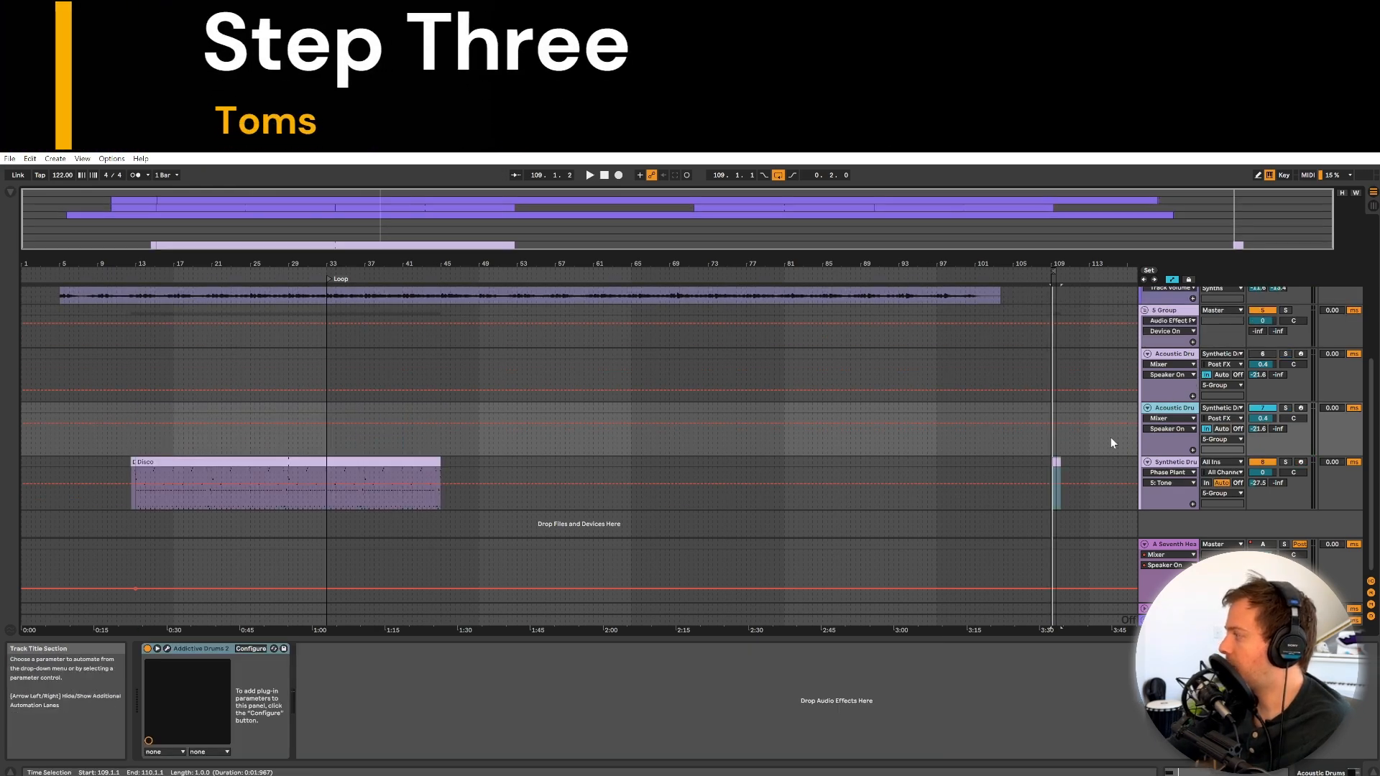
Compare the tom on the first acoustic drums track with Phase Plant's TR 808 Low Tom by soloing each track in turn.
left_click(1055, 462)
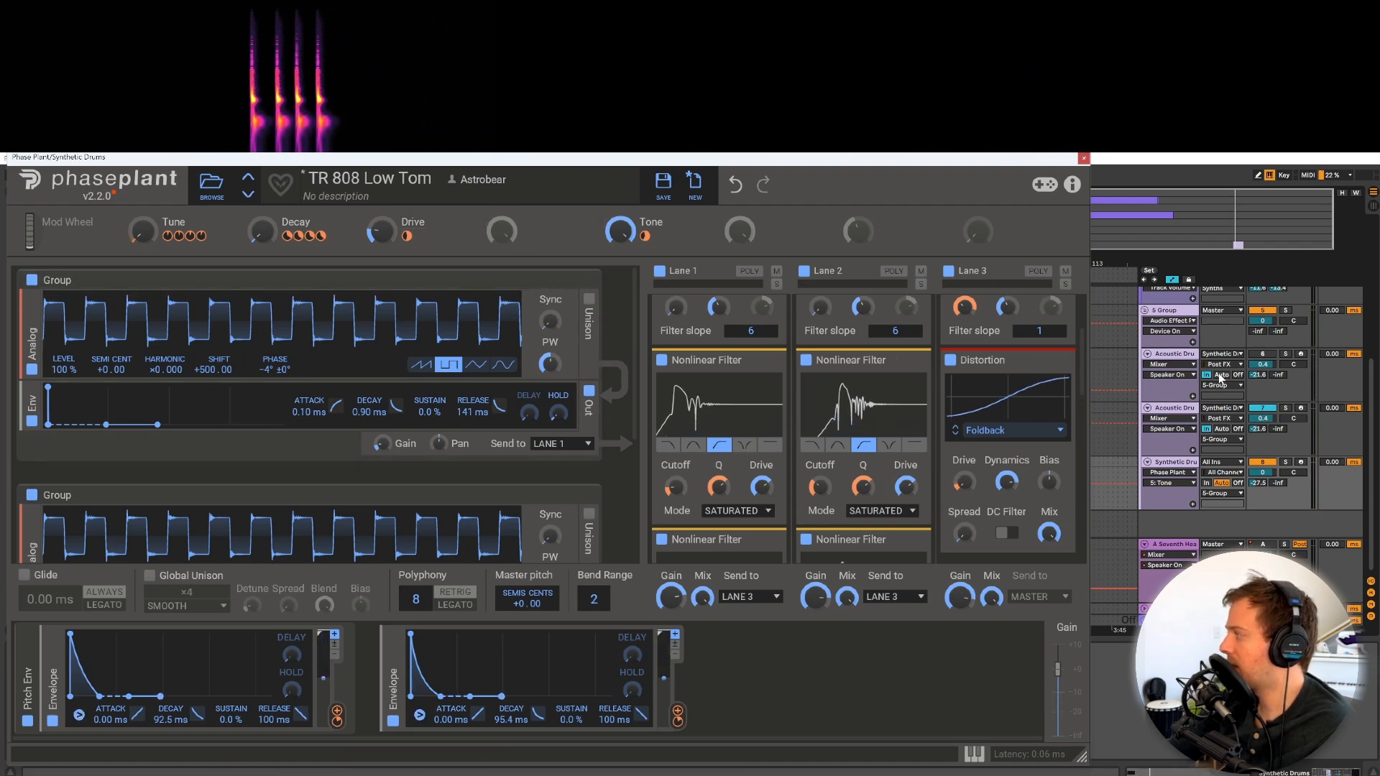
left_click(1174, 354)
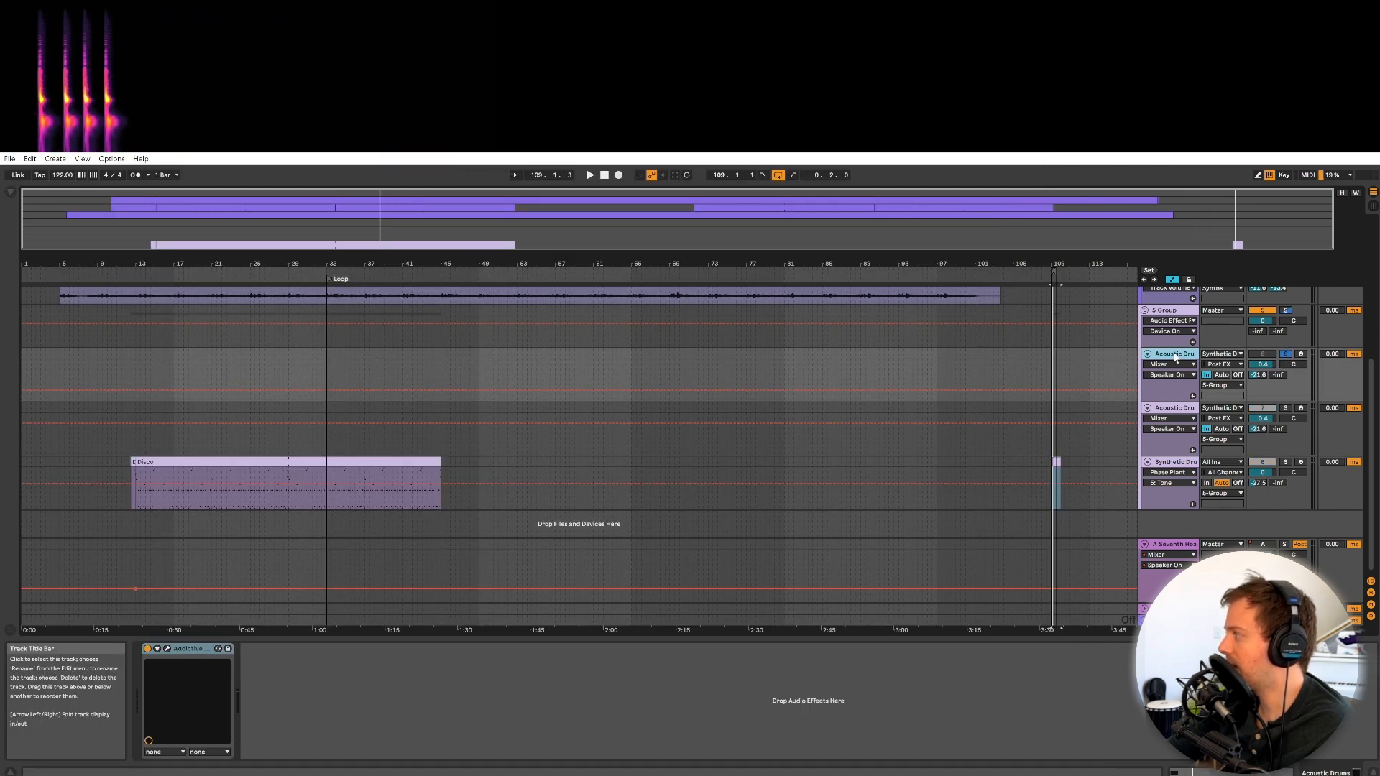
key("space")
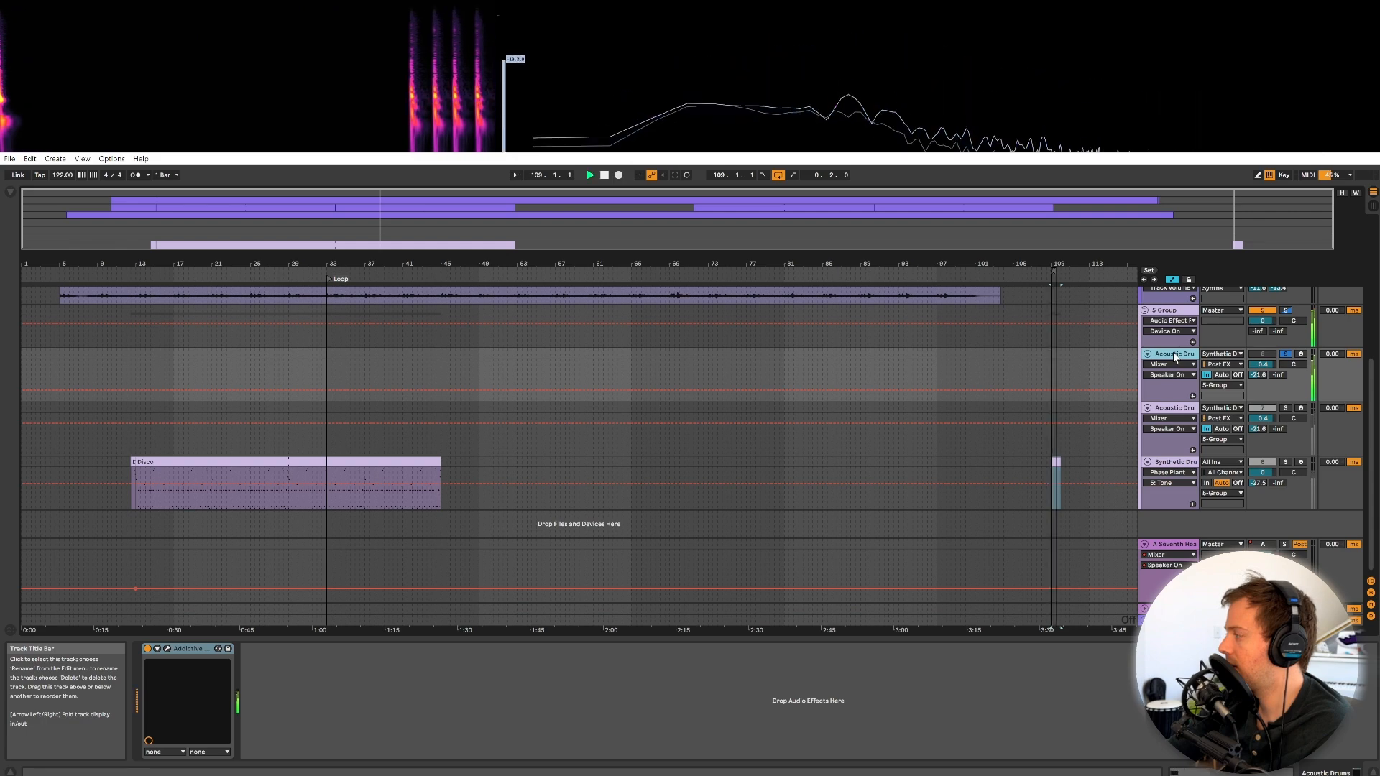
left_click(1283, 460)
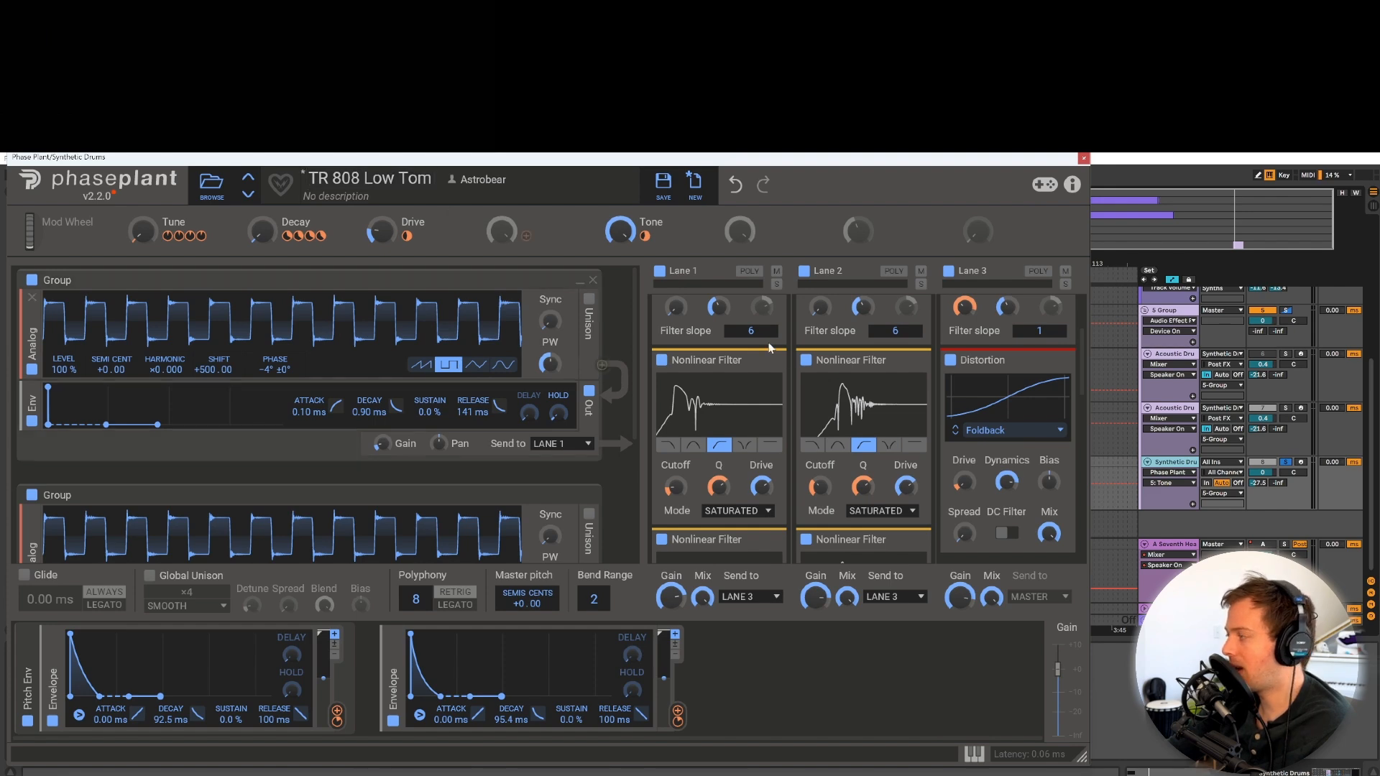
Disable the TR 808 Low Tom's second oscillator group and compare its remaining sound with the first acoustic drums track's tom.
left_click(31, 496)
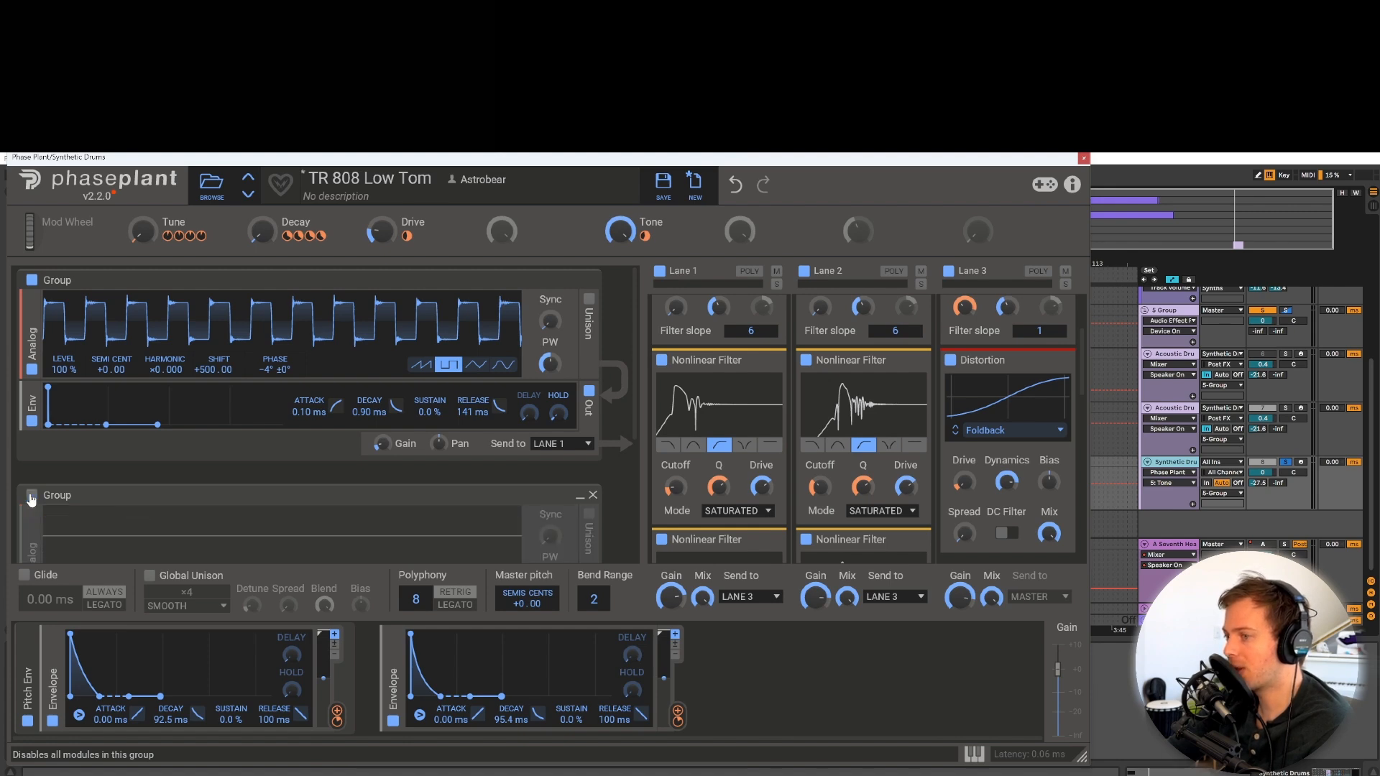
scroll(704, 435, "down", 2)
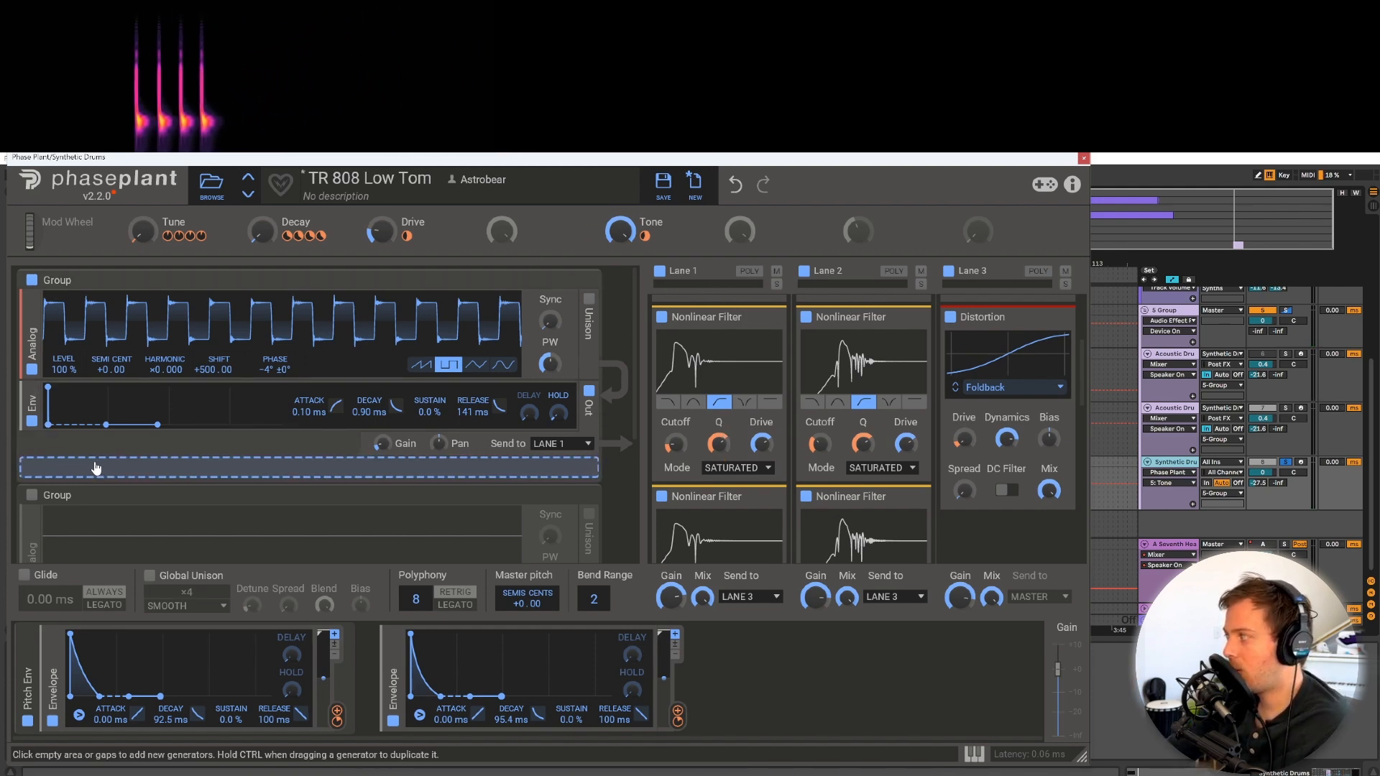
left_click(1287, 354)
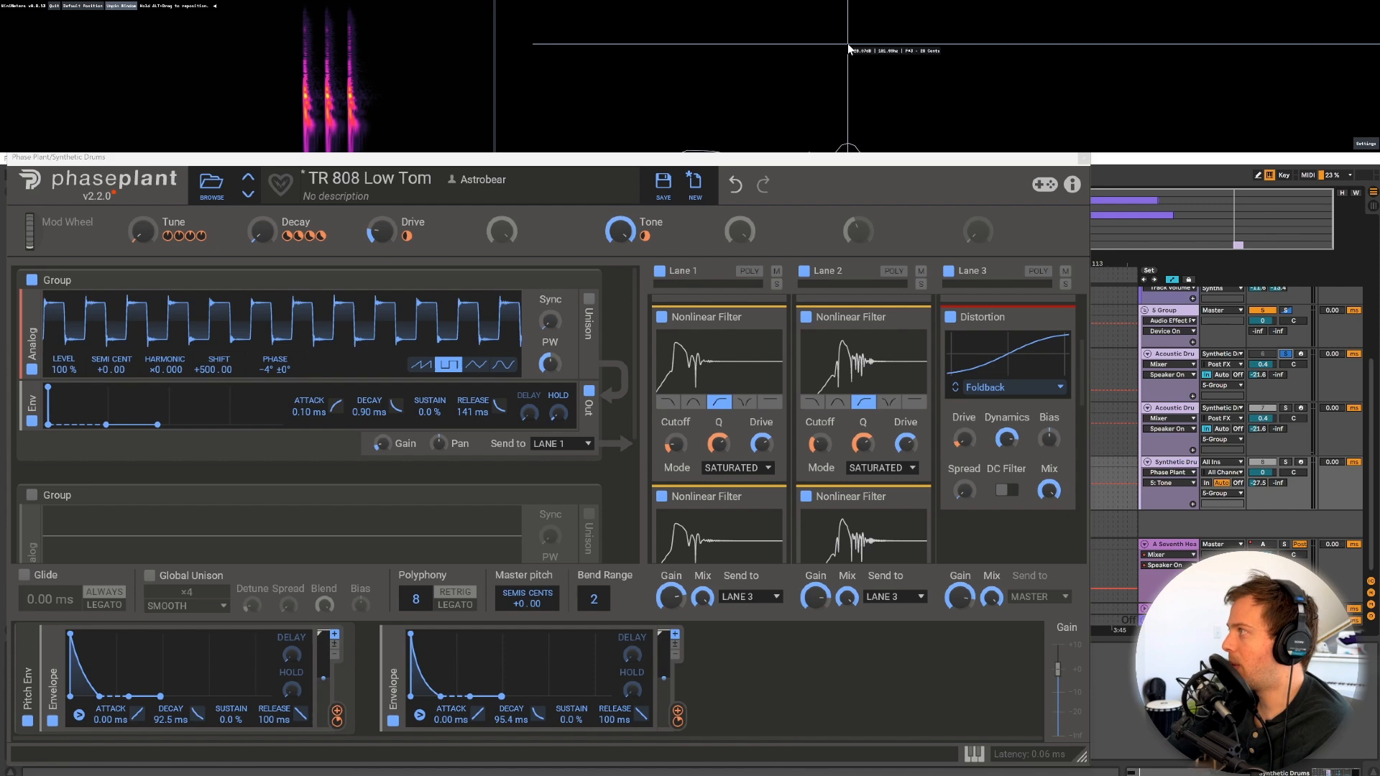
key("ctrl+alt+p")
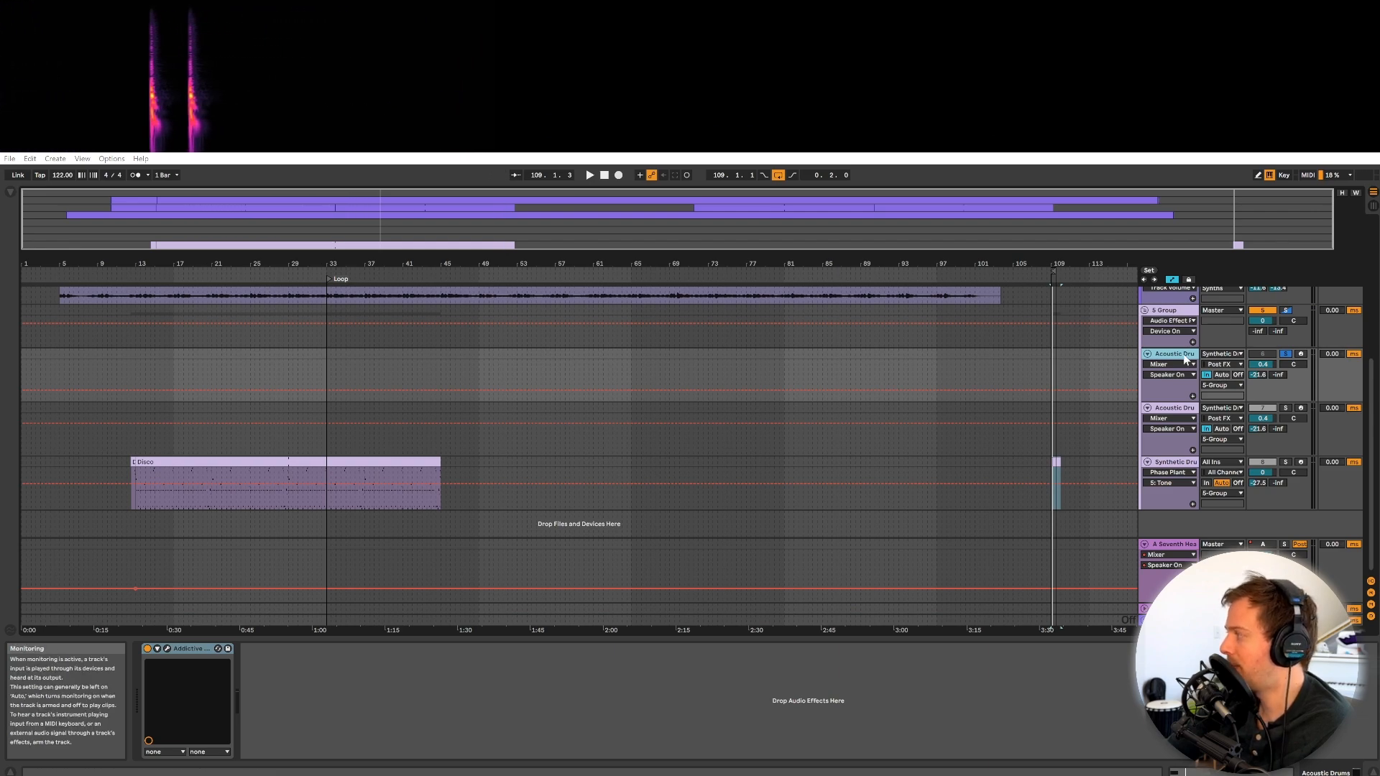
left_click(1186, 462)
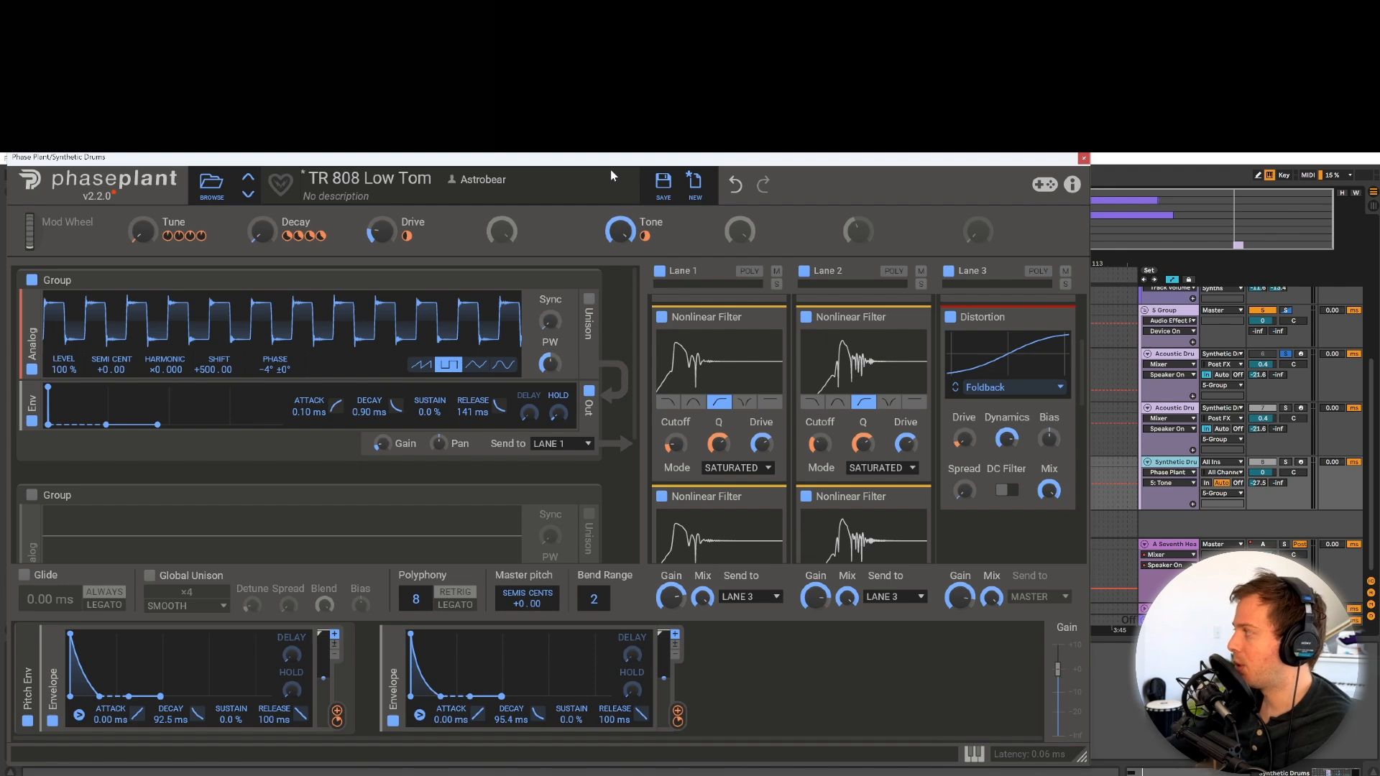
left_click(1187, 348)
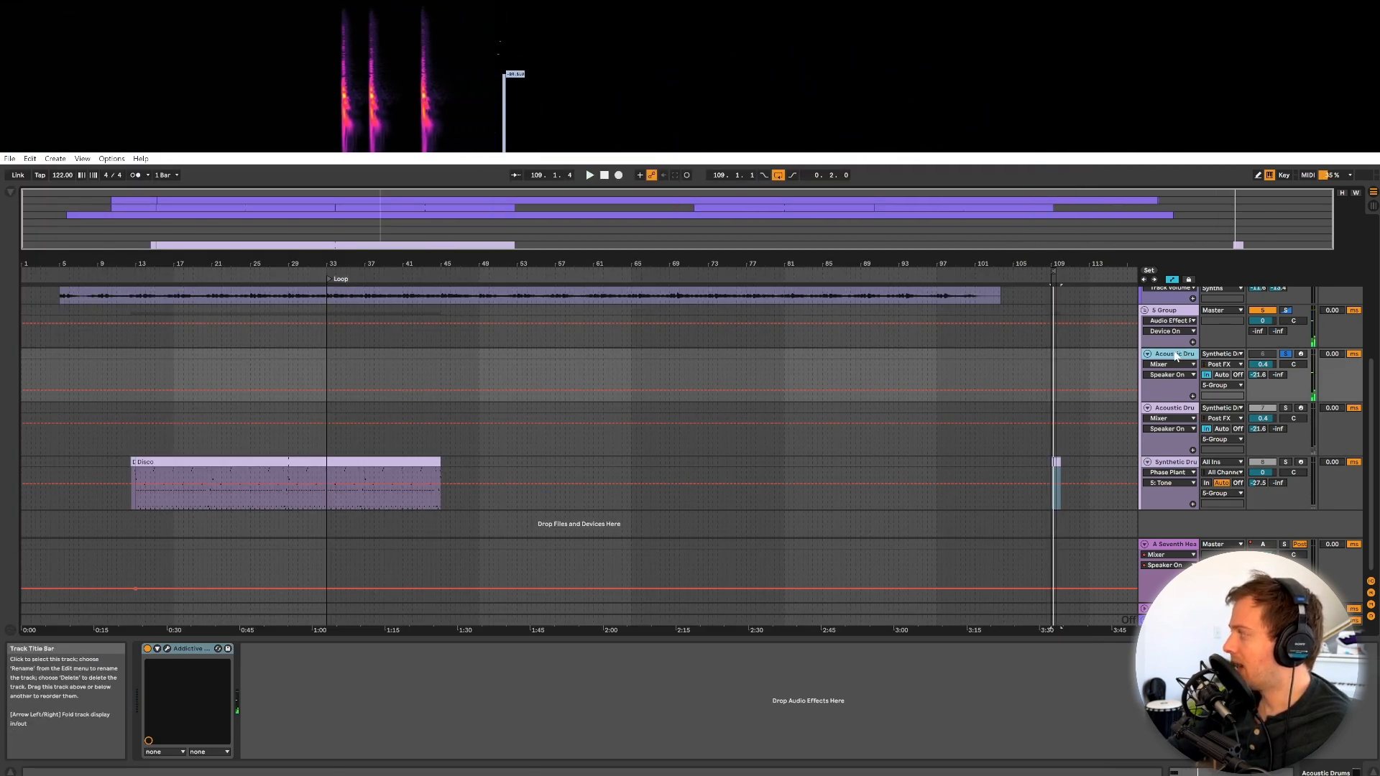
left_click(1174, 468)
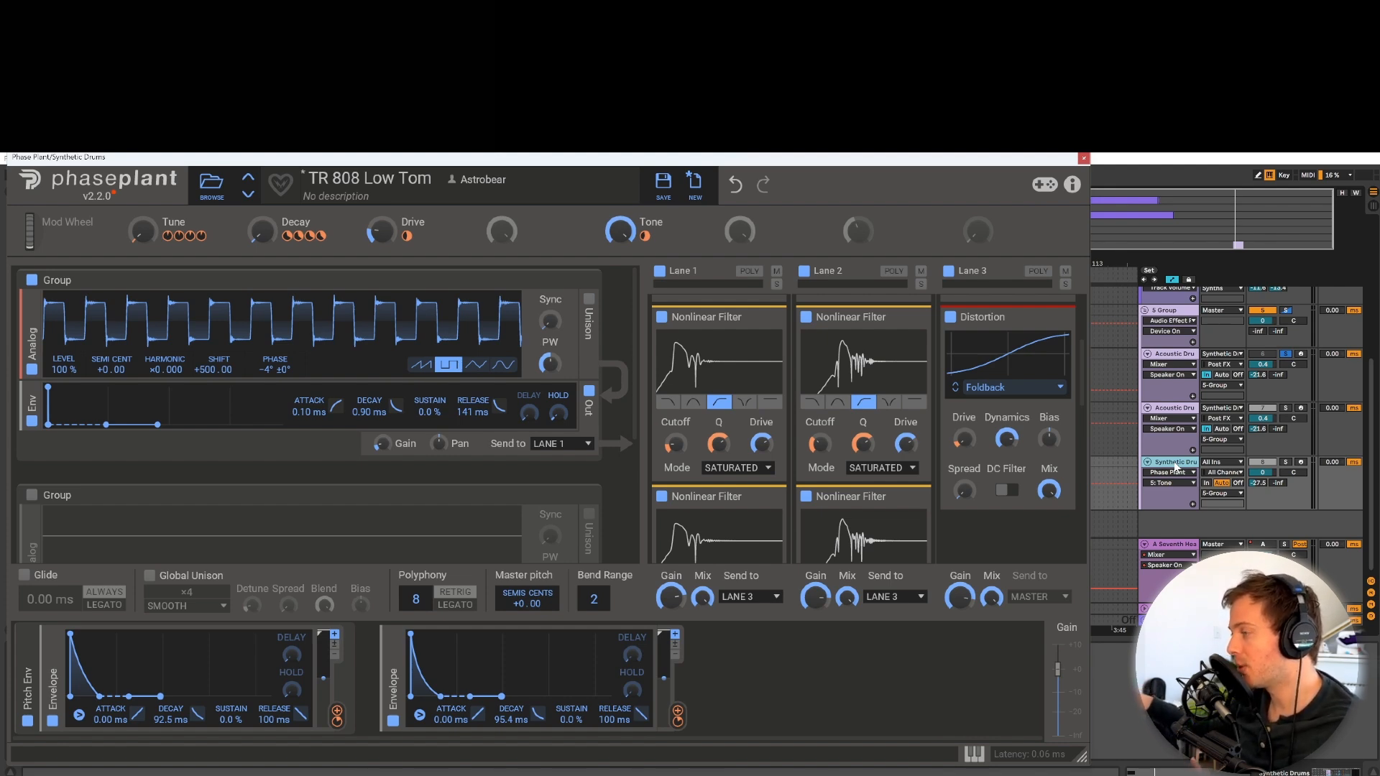
left_click(1177, 355)
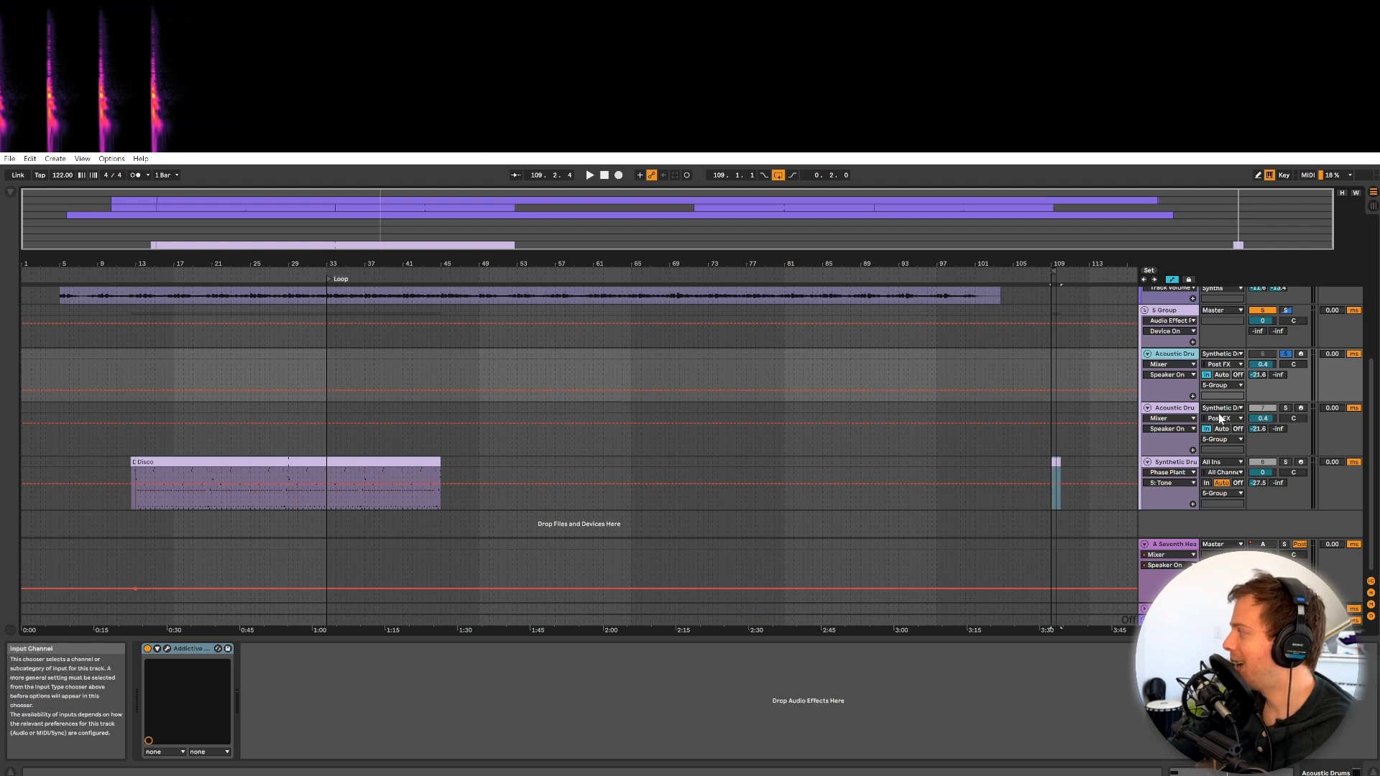
left_click(1168, 464)
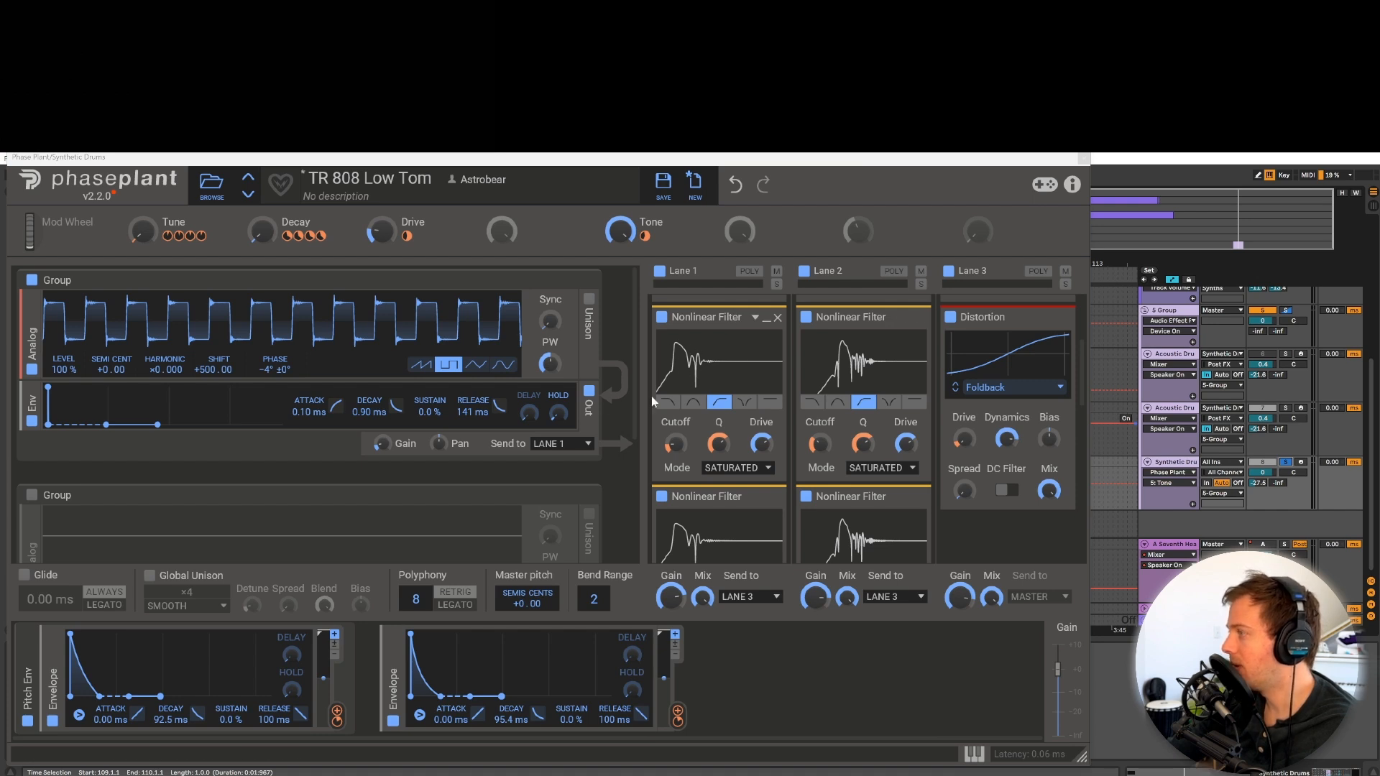
Re-enable the TR 808 Low Tom's second oscillator group and keep Lane 1's output sent to Lane 3.
left_click(31, 496)
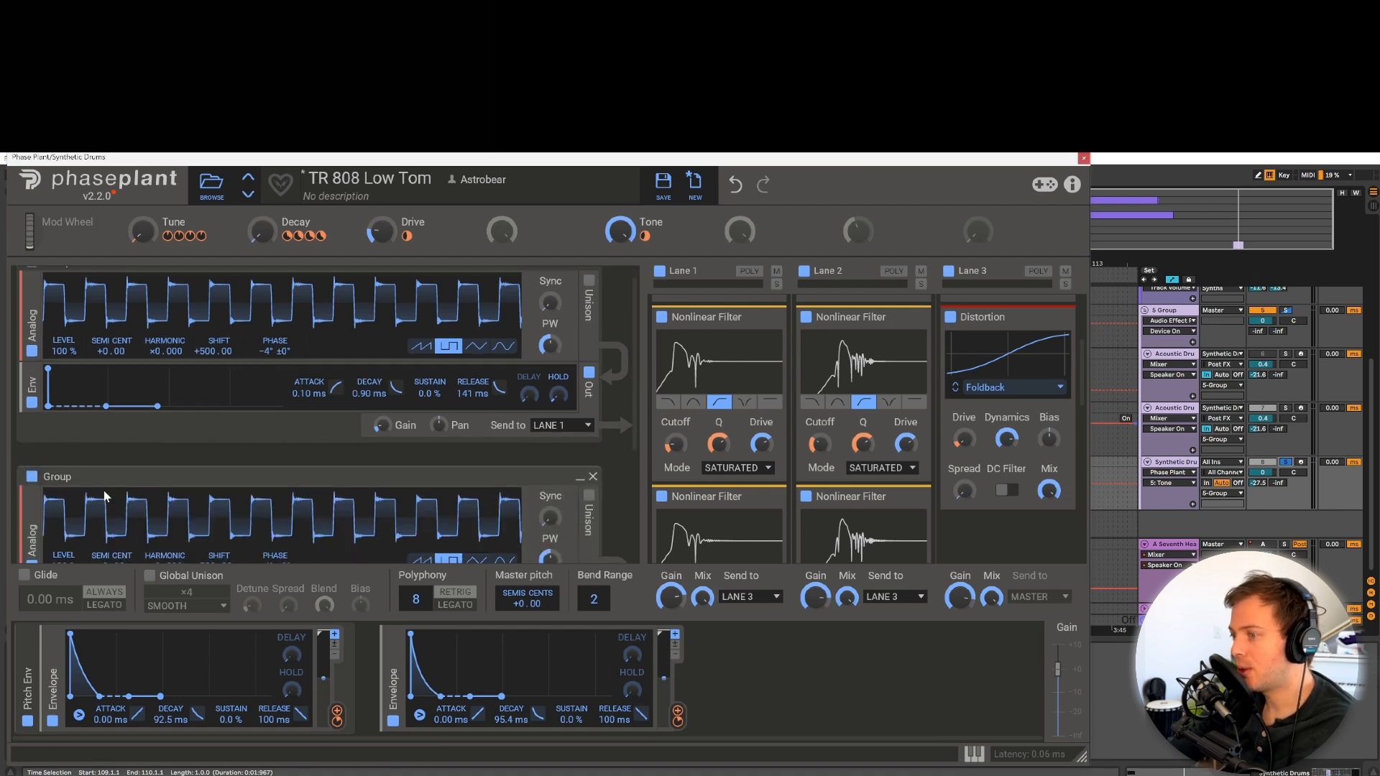
scroll(116, 477, "down", 2)
scroll(302, 439, "down", 3)
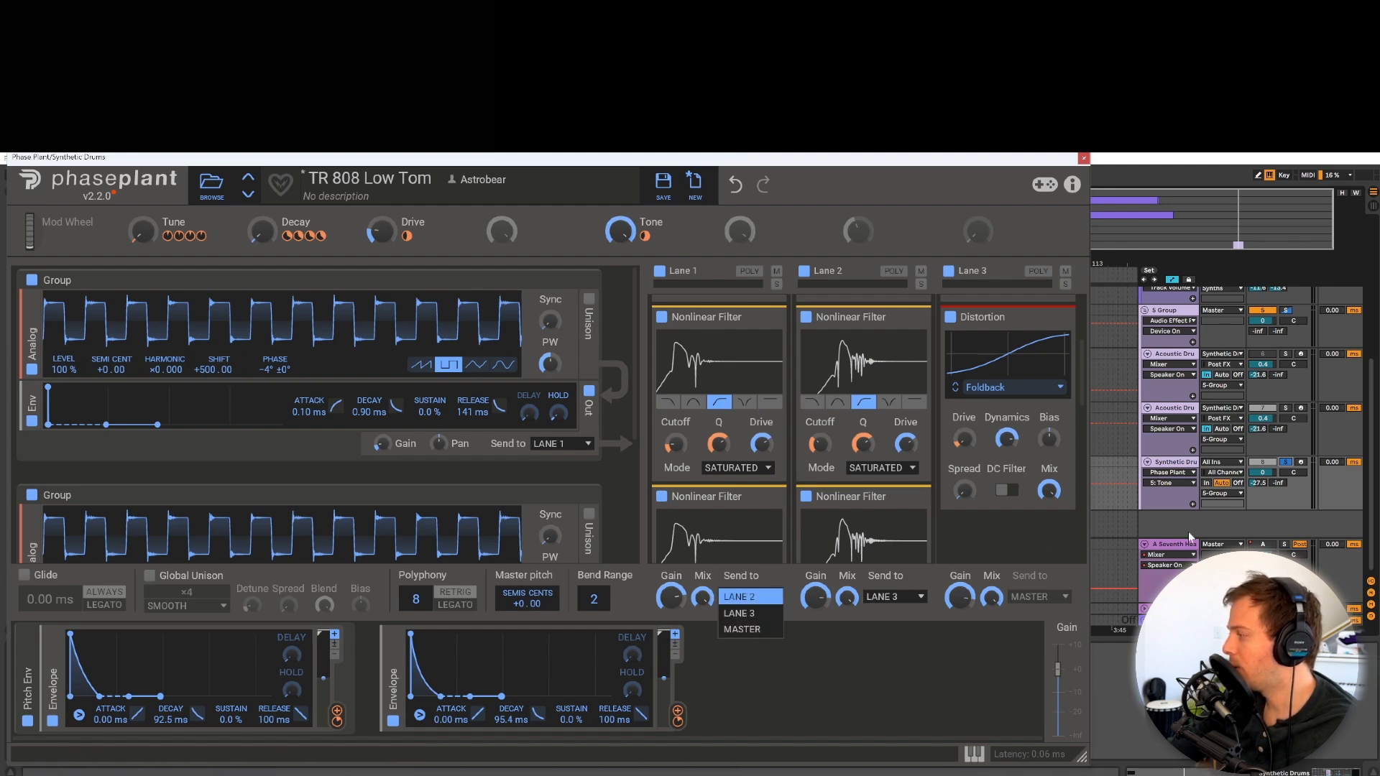
left_click(740, 613)
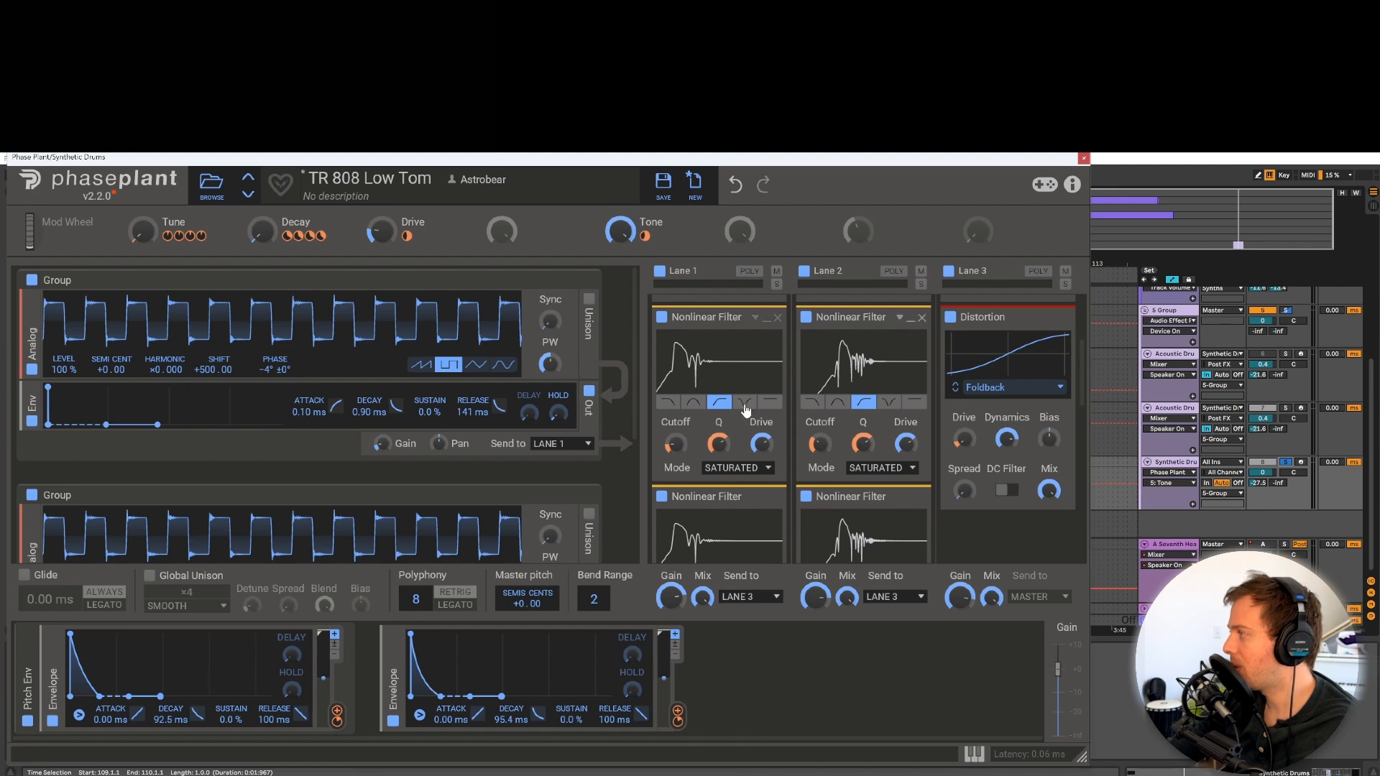
Examine the second group's routing to Lane 2 and the filters in Lanes 1 and 2 of the low tom.
scroll(534, 391, "down", 3)
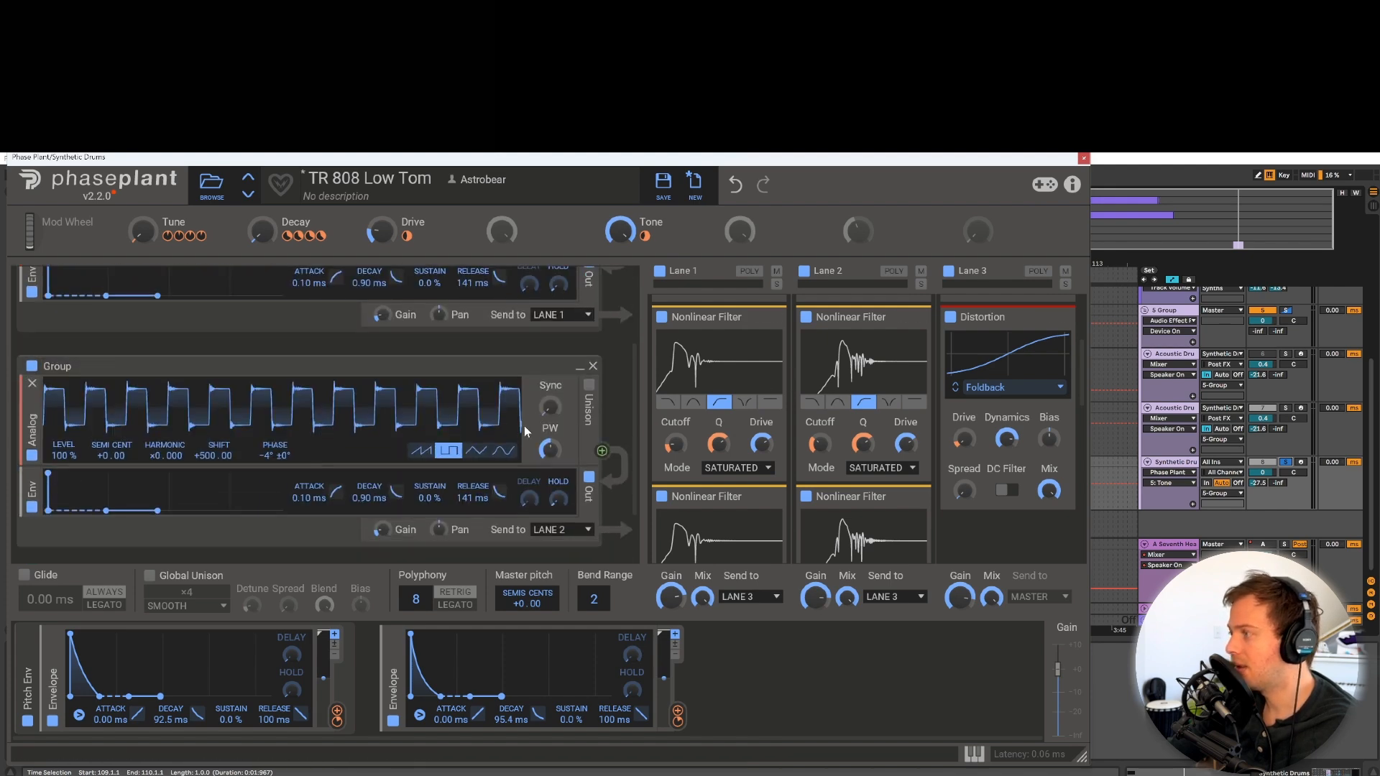
scroll(523, 425, "up", 3)
scroll(844, 381, "up", 3)
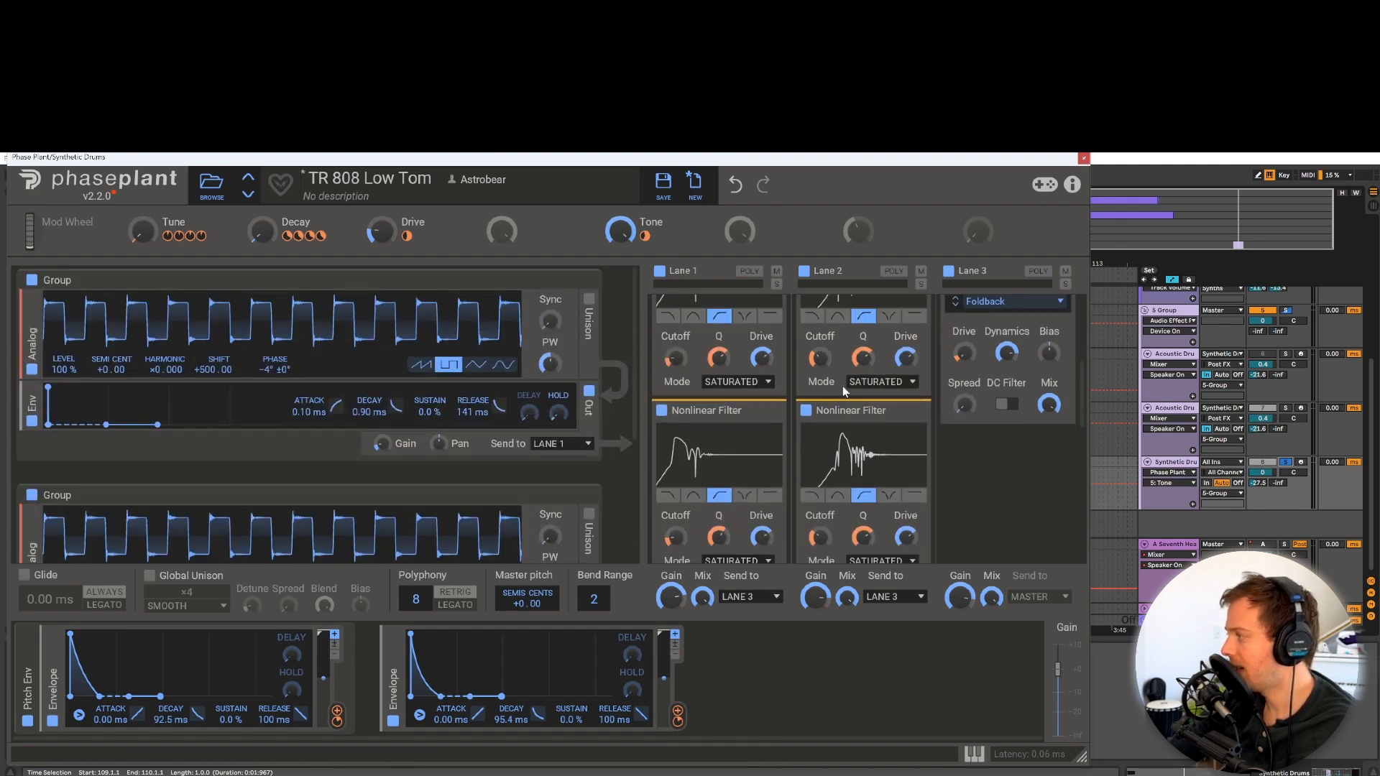
scroll(761, 392, "up", 3)
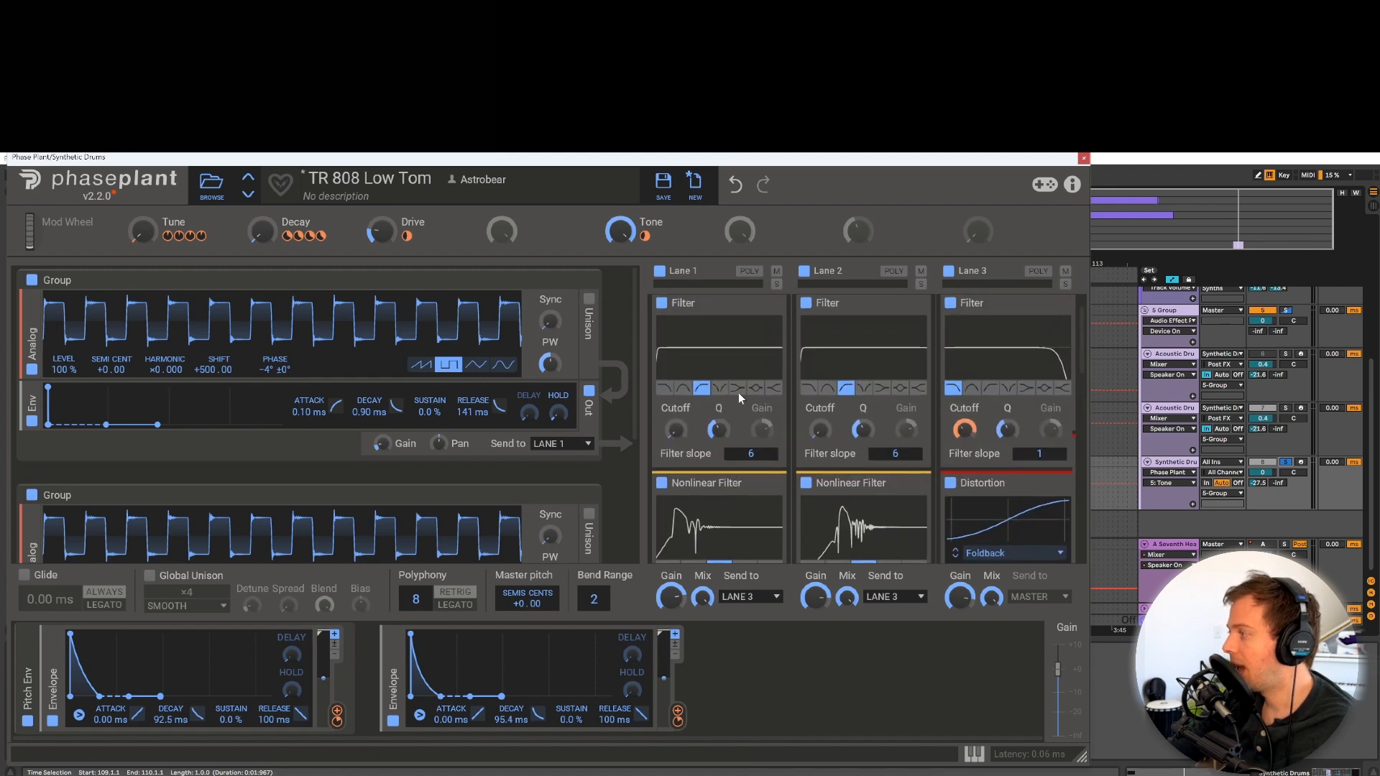
scroll(681, 434, "down", 2)
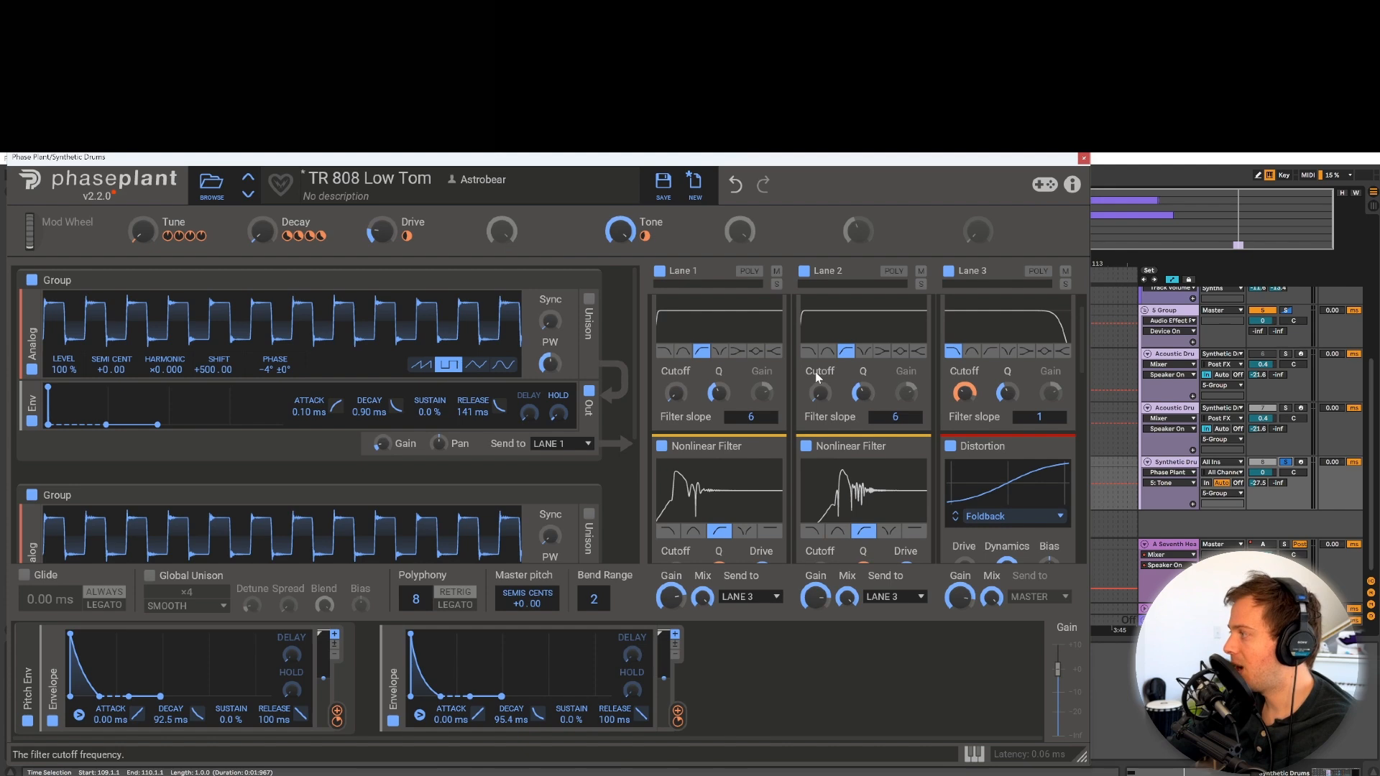
scroll(857, 388, "up", 2)
scroll(848, 394, "down", 3)
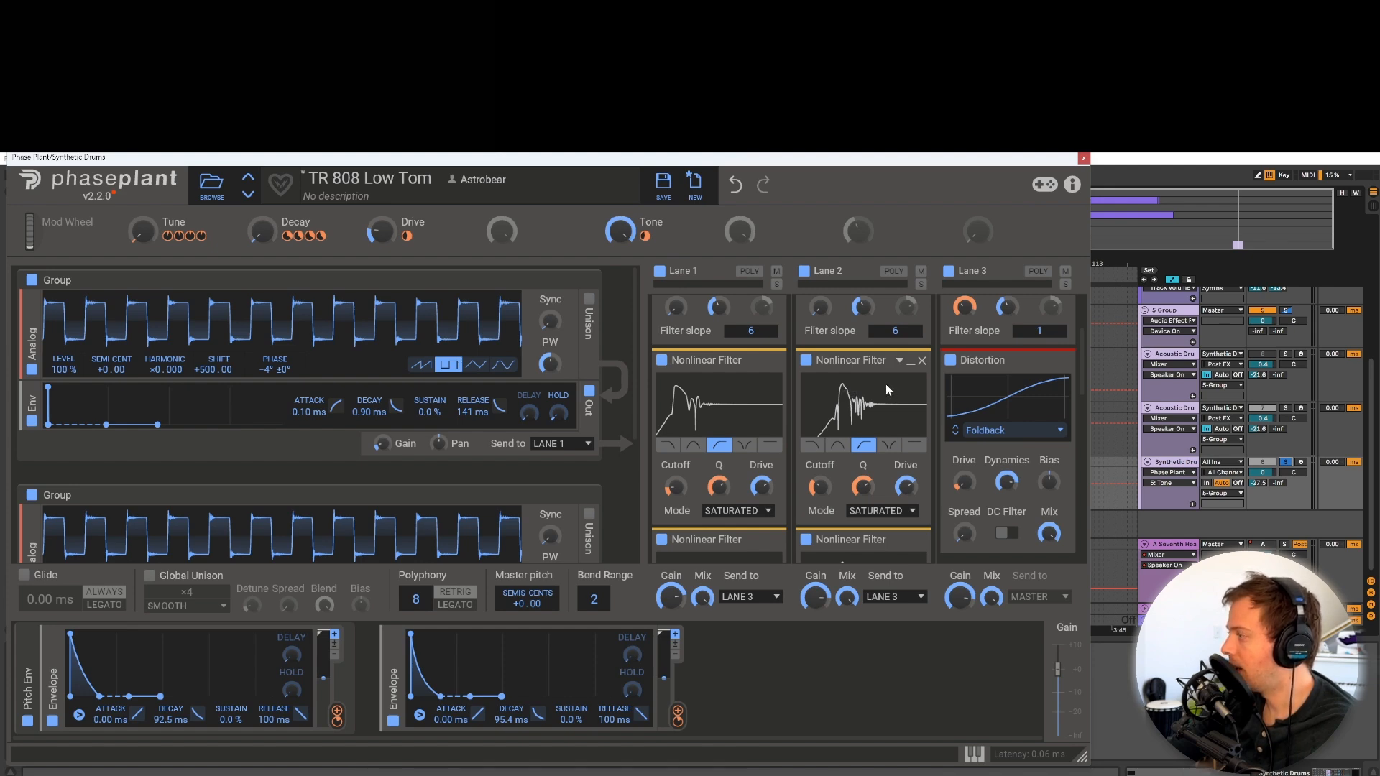
Compare the low tom with its second oscillator group off and on, and close the instrument.
left_click(32, 495)
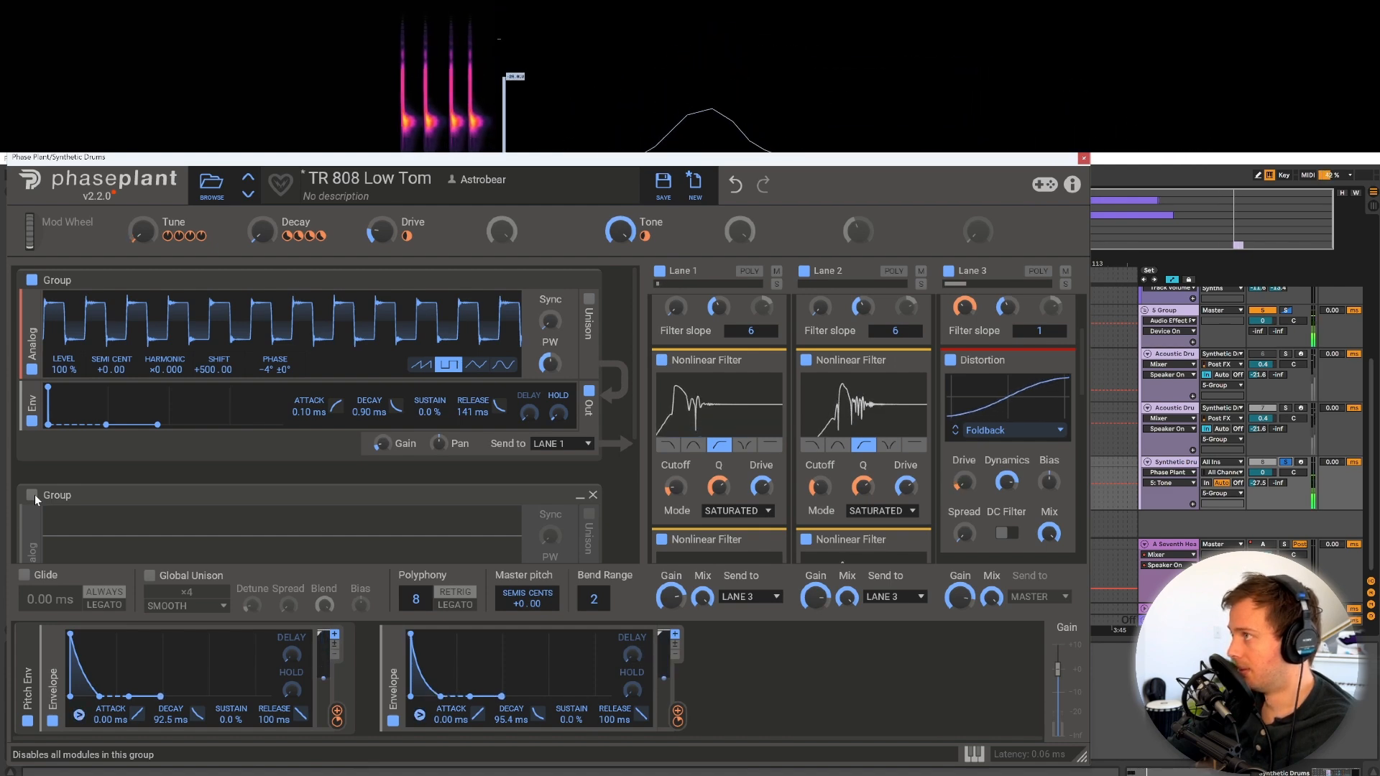
left_click(32, 495)
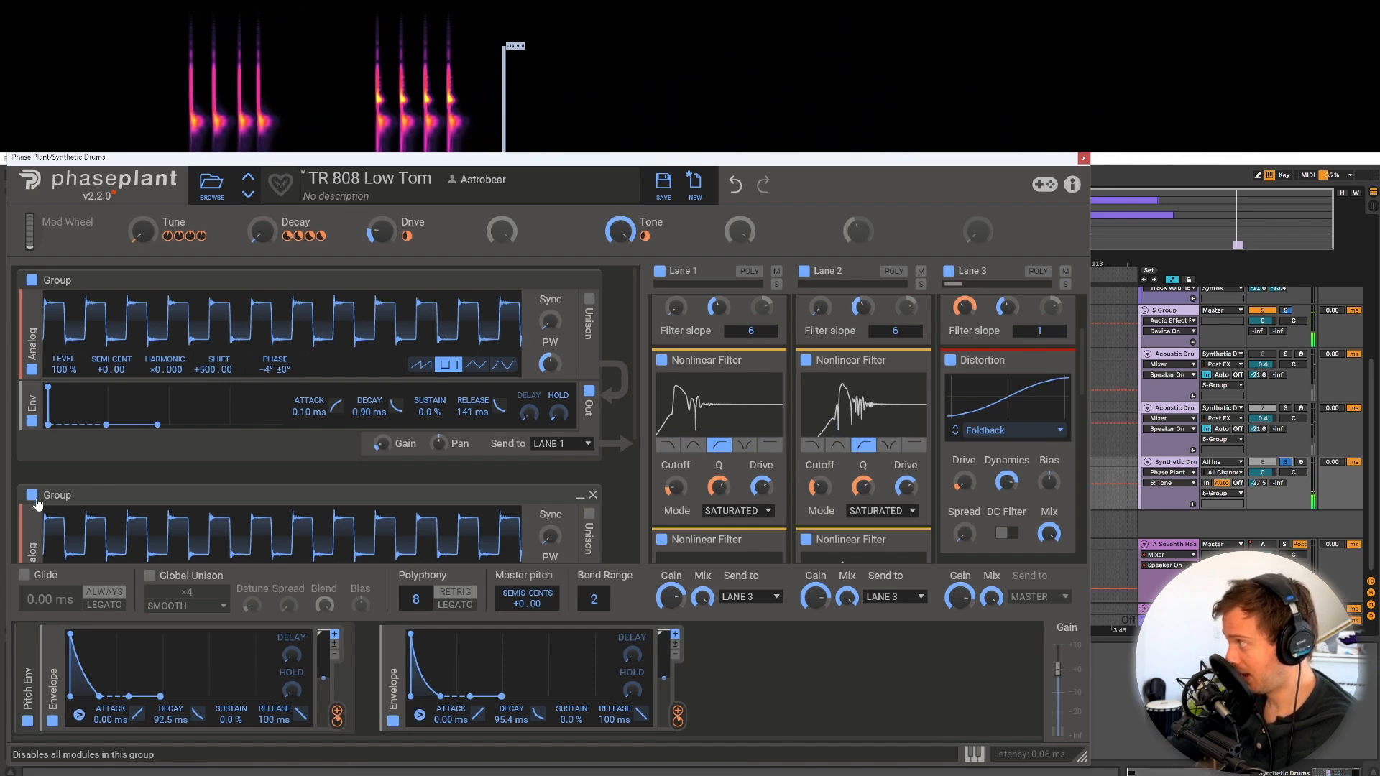
left_click(1084, 159)
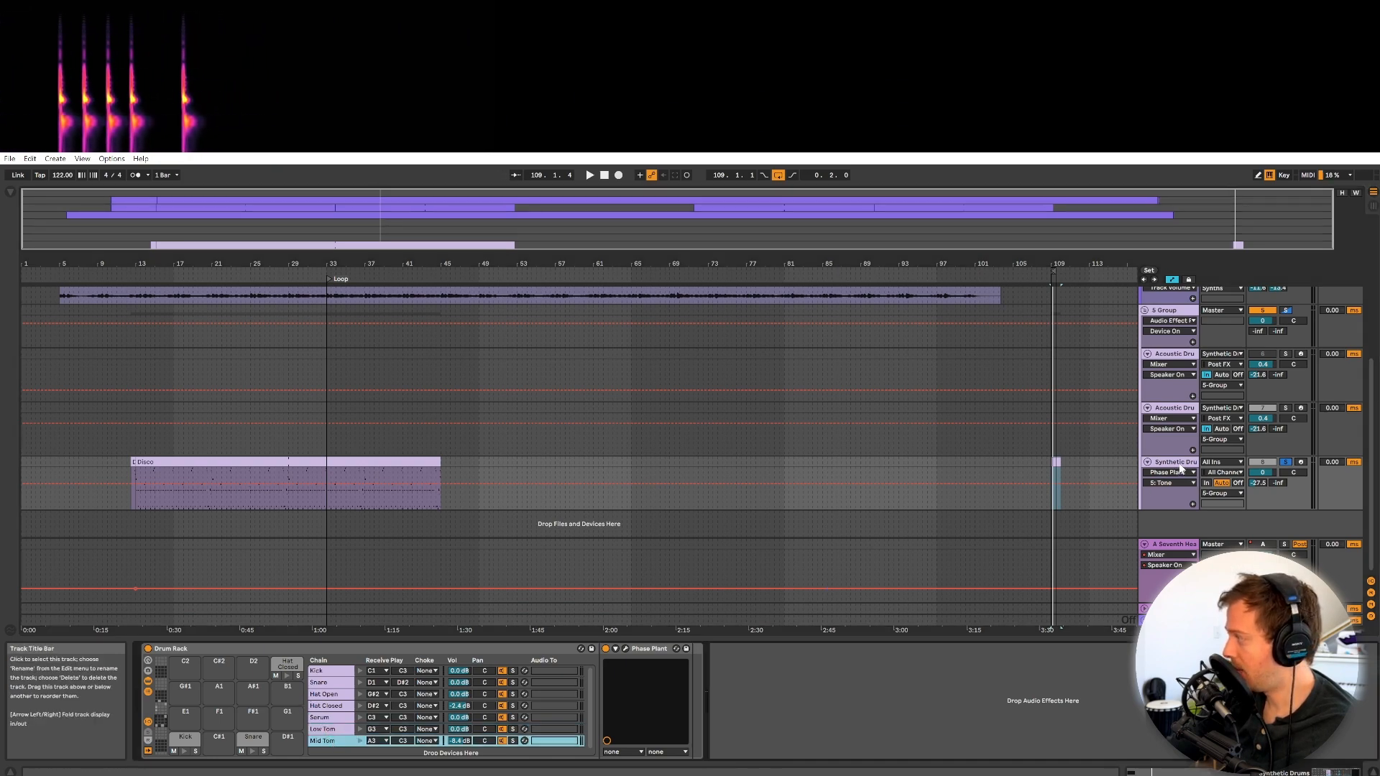
Play the Mid Tom note in the clip at bar 109, soloing the first acoustic drums track and the synthetic drums in turn.
double_click(1055, 460)
key("space")
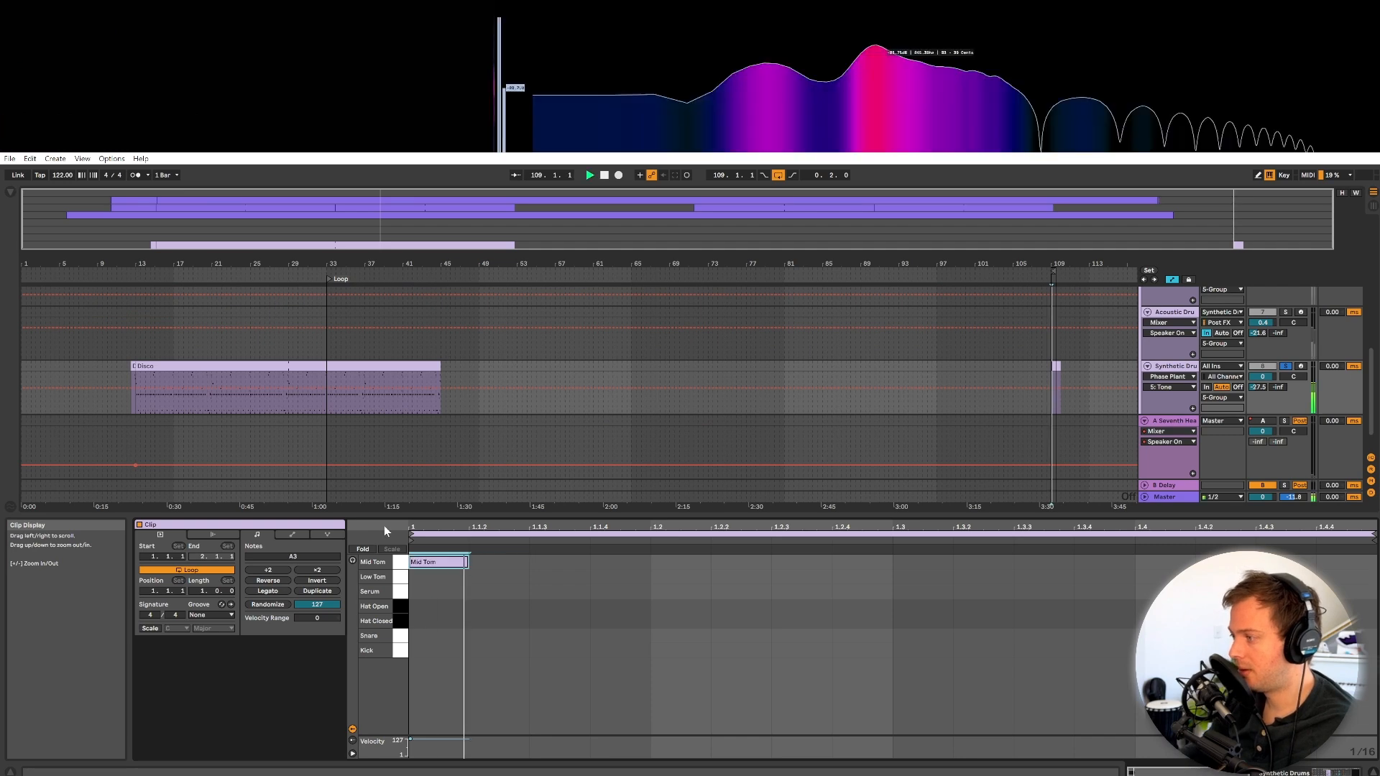
mouse_move(794, 66)
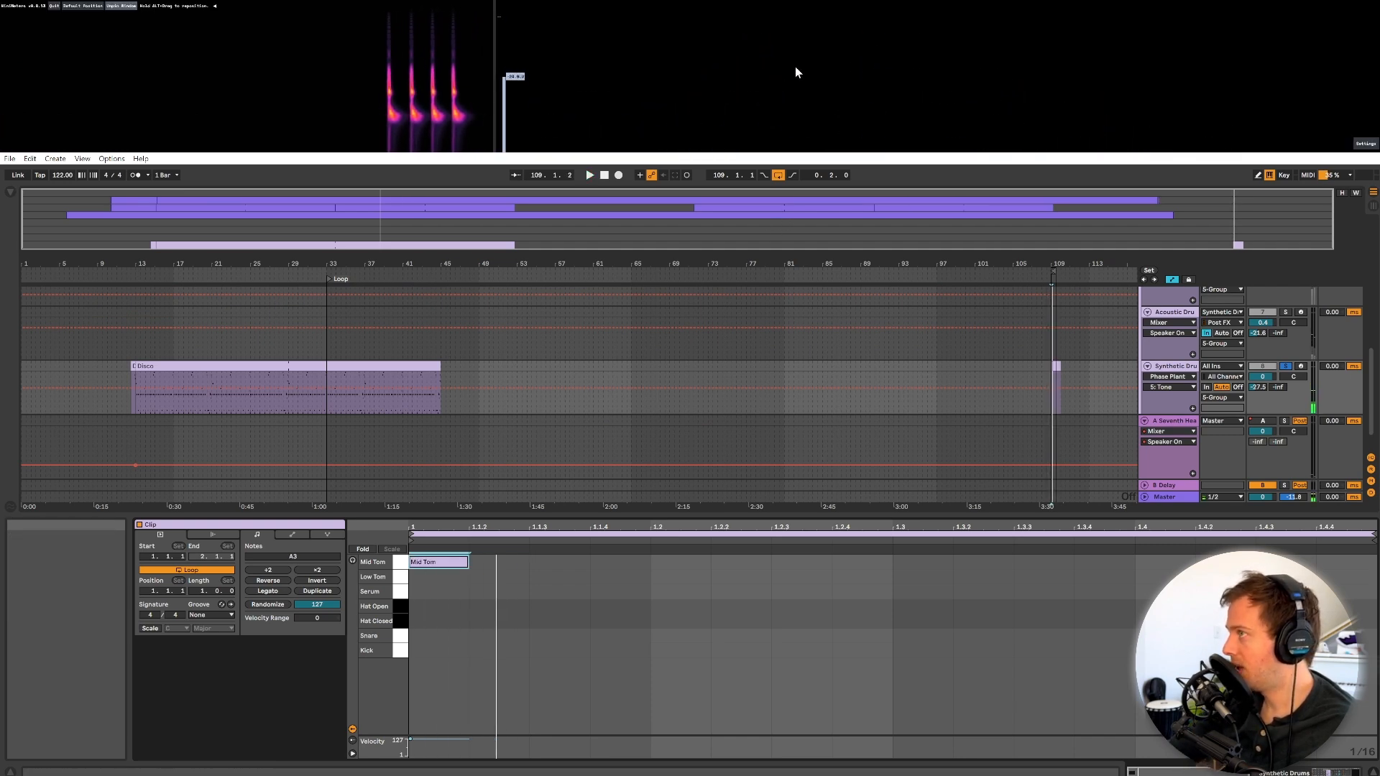
scroll(1239, 334, "up", 2)
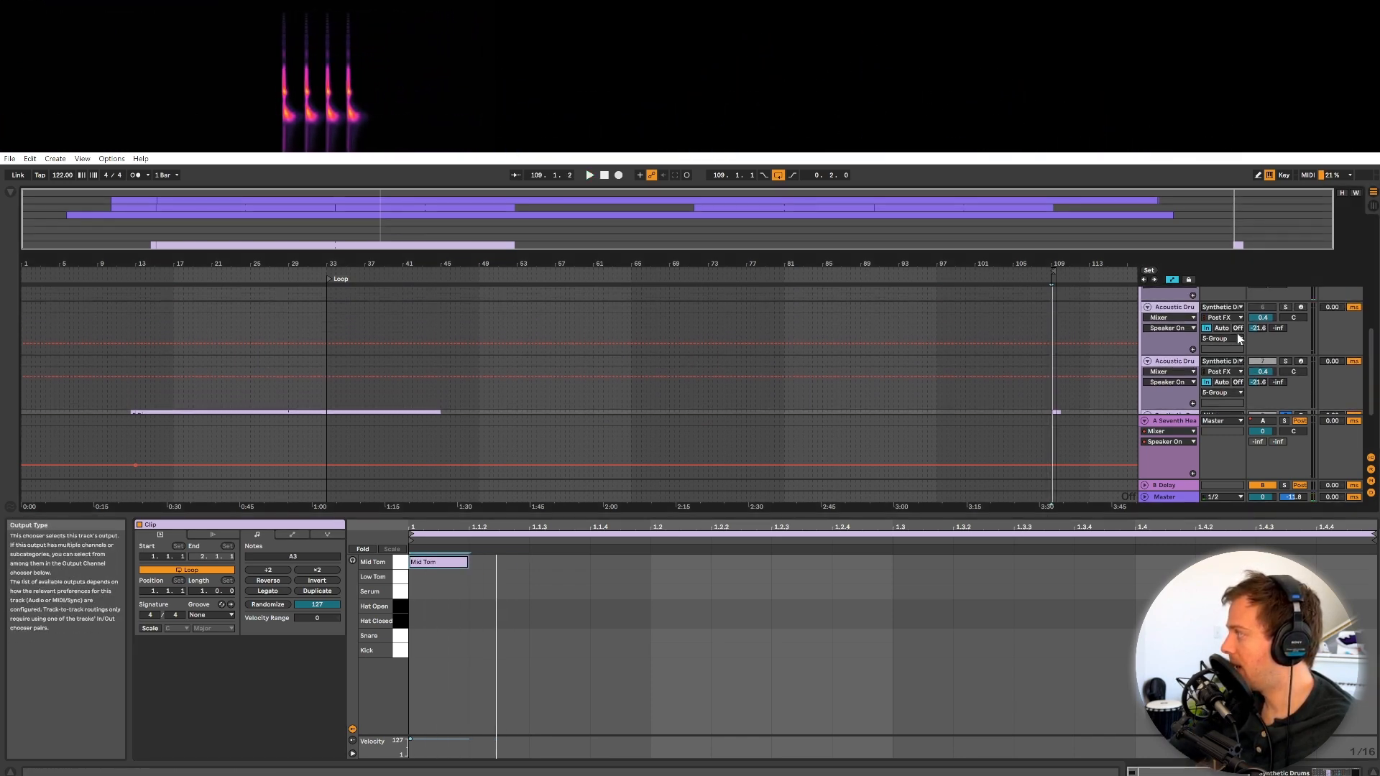
scroll(1236, 333, "up", 1)
left_click(1284, 319)
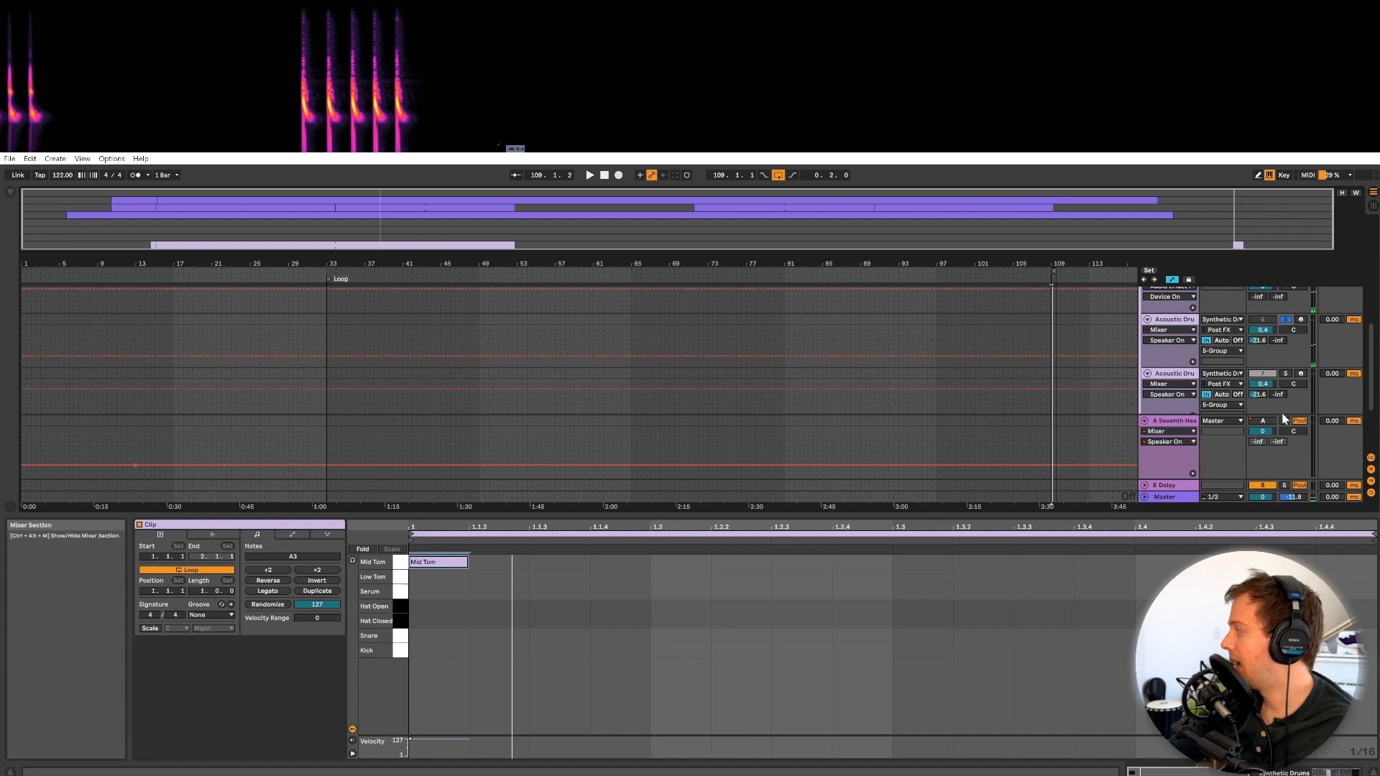
scroll(1257, 364, "down", 1)
left_click(1286, 379)
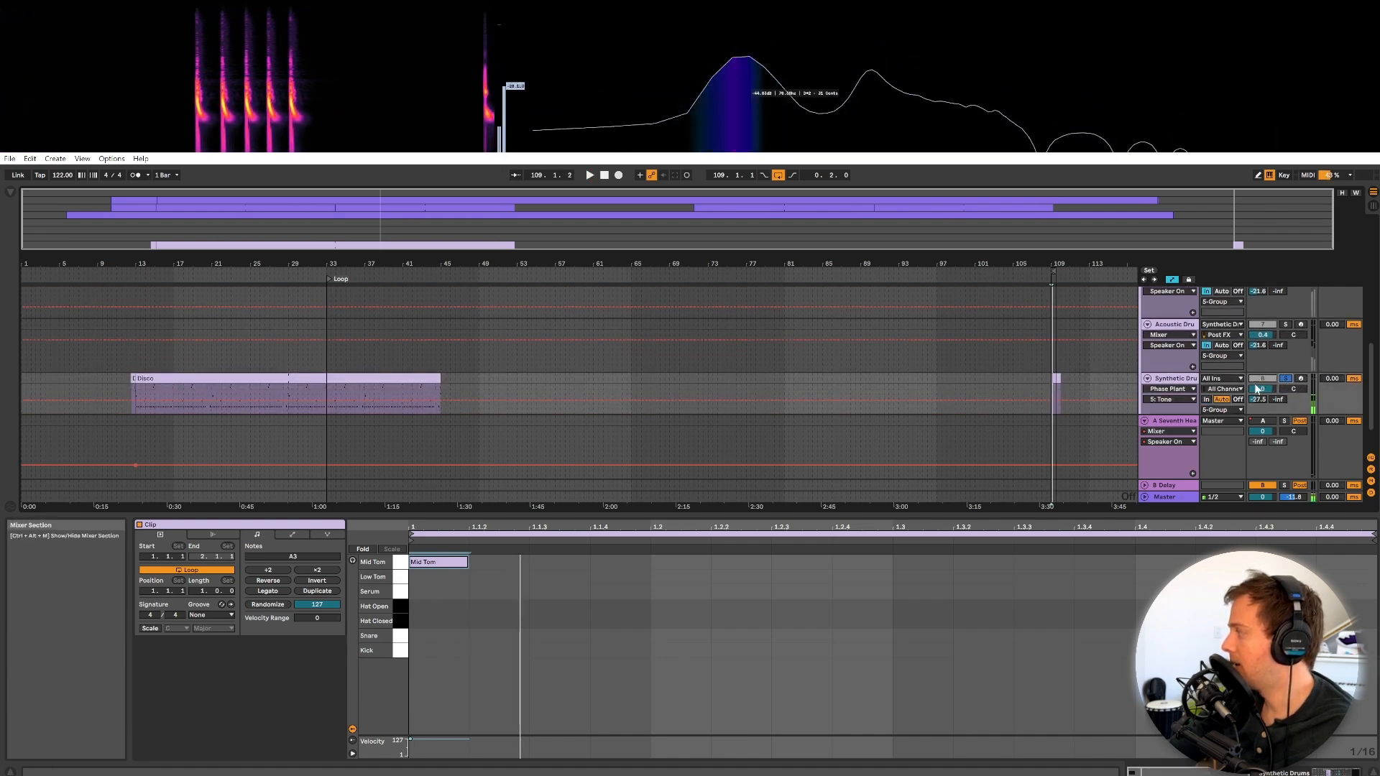
Inspect the Mid Tom's Phase Plant instrument on the synthetic drums track with its whole window in view, and close it.
left_click(1179, 382)
left_click(638, 649)
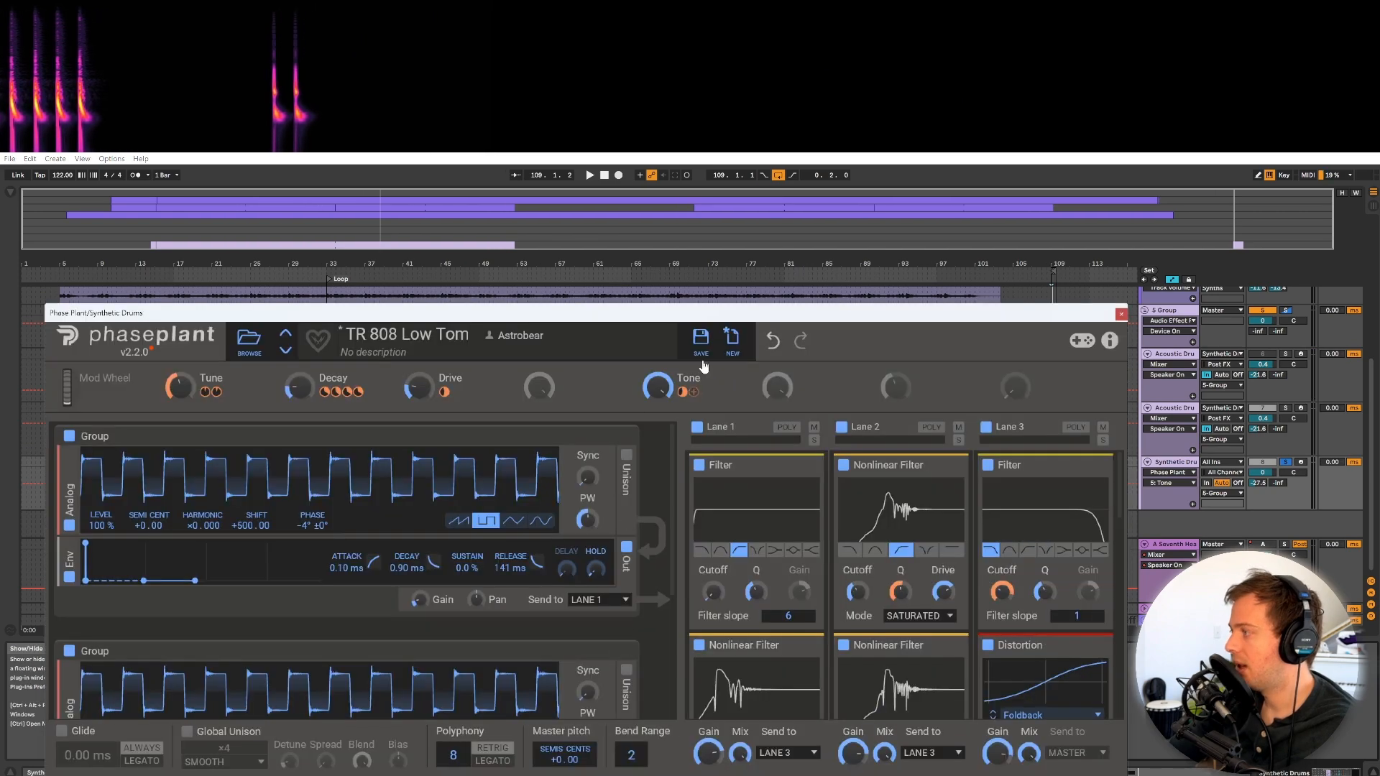
left_click_drag(708, 313, 651, 148)
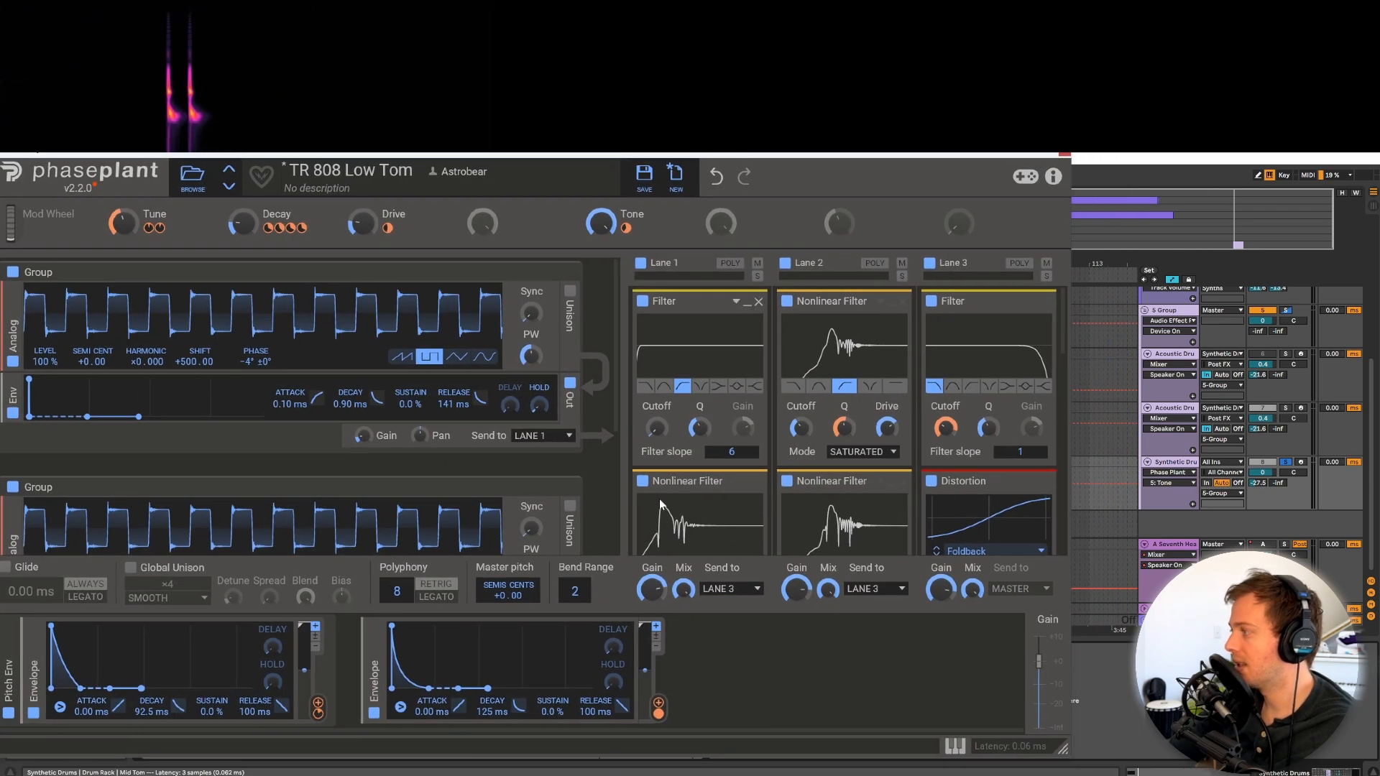
left_click(1063, 155)
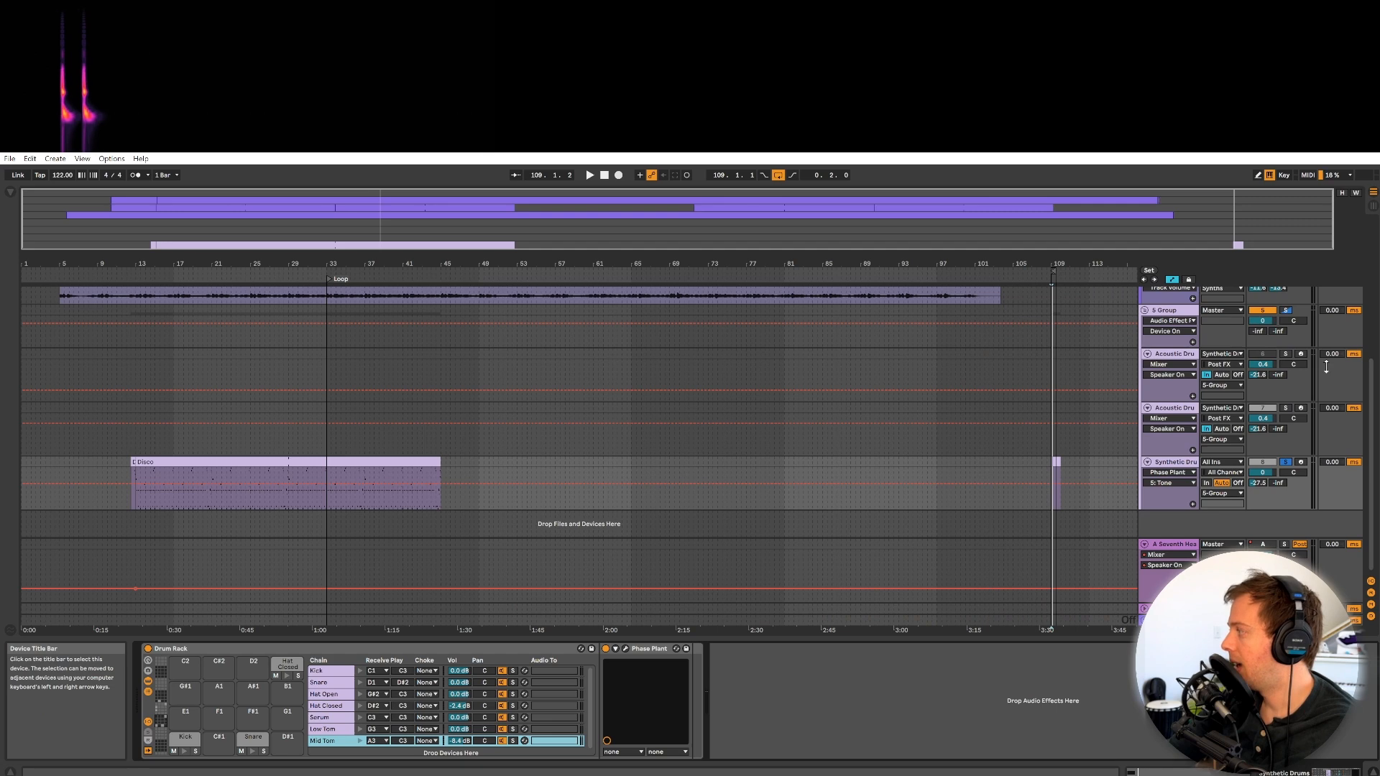
Solo the second acoustic drums track alongside the synthetic drums, check its Addictive Drums 2 settings, and play the layered tom.
left_click(1286, 408)
left_click(1179, 416)
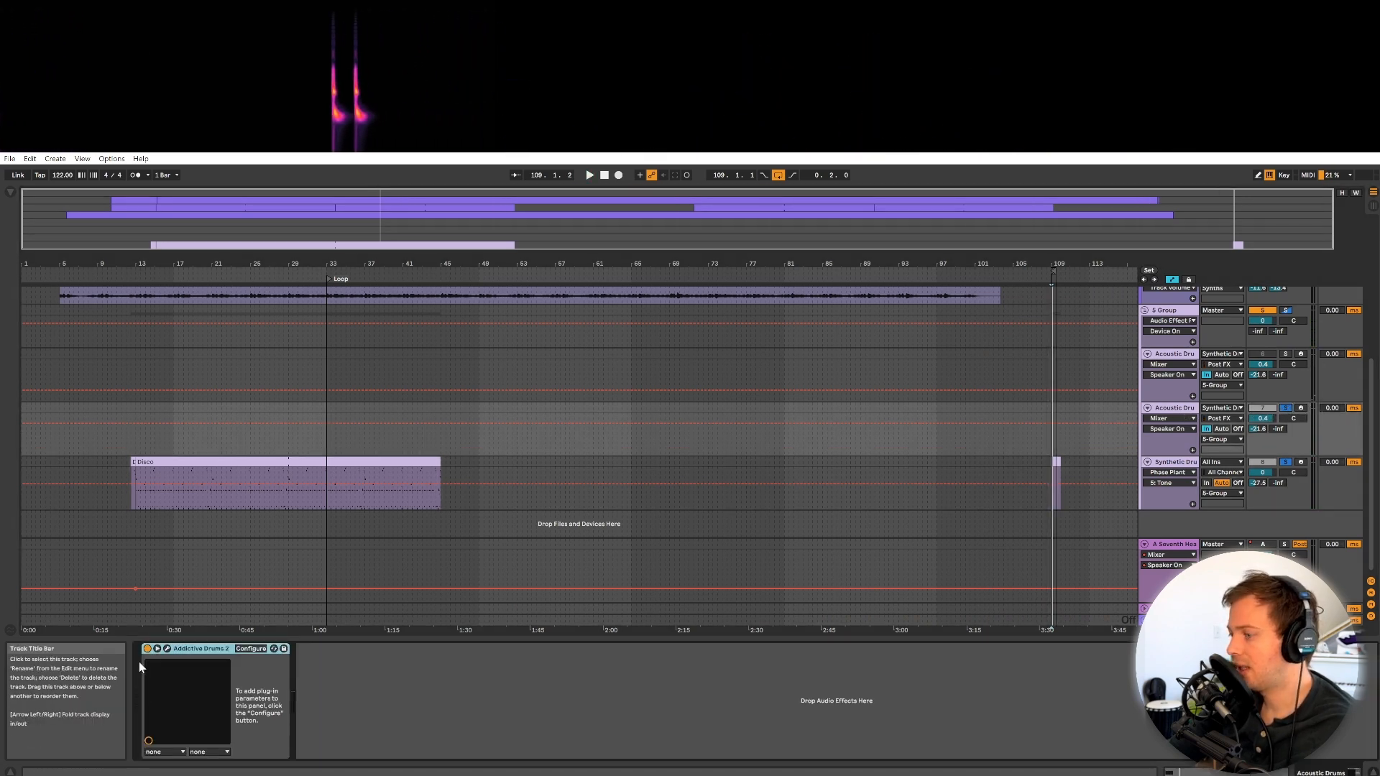
left_click(167, 648)
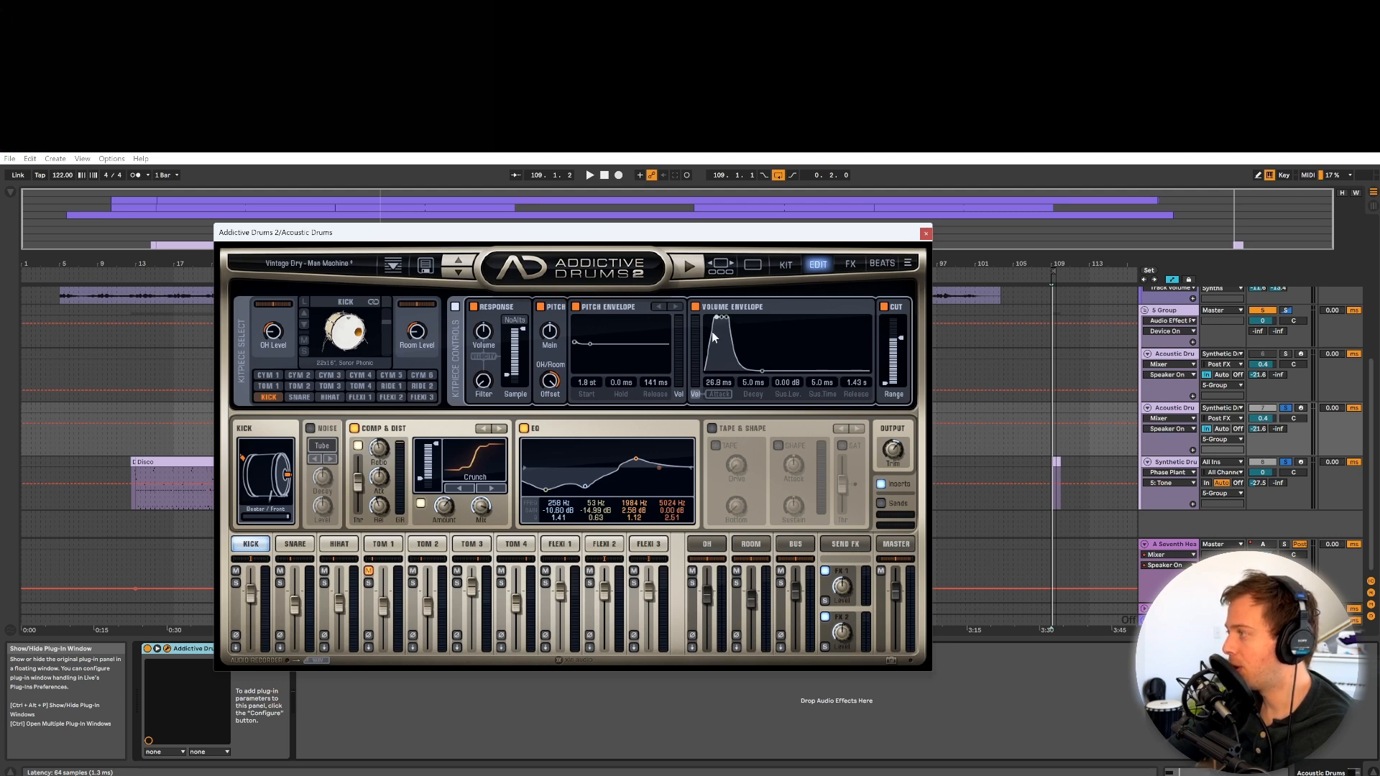
left_click(926, 233)
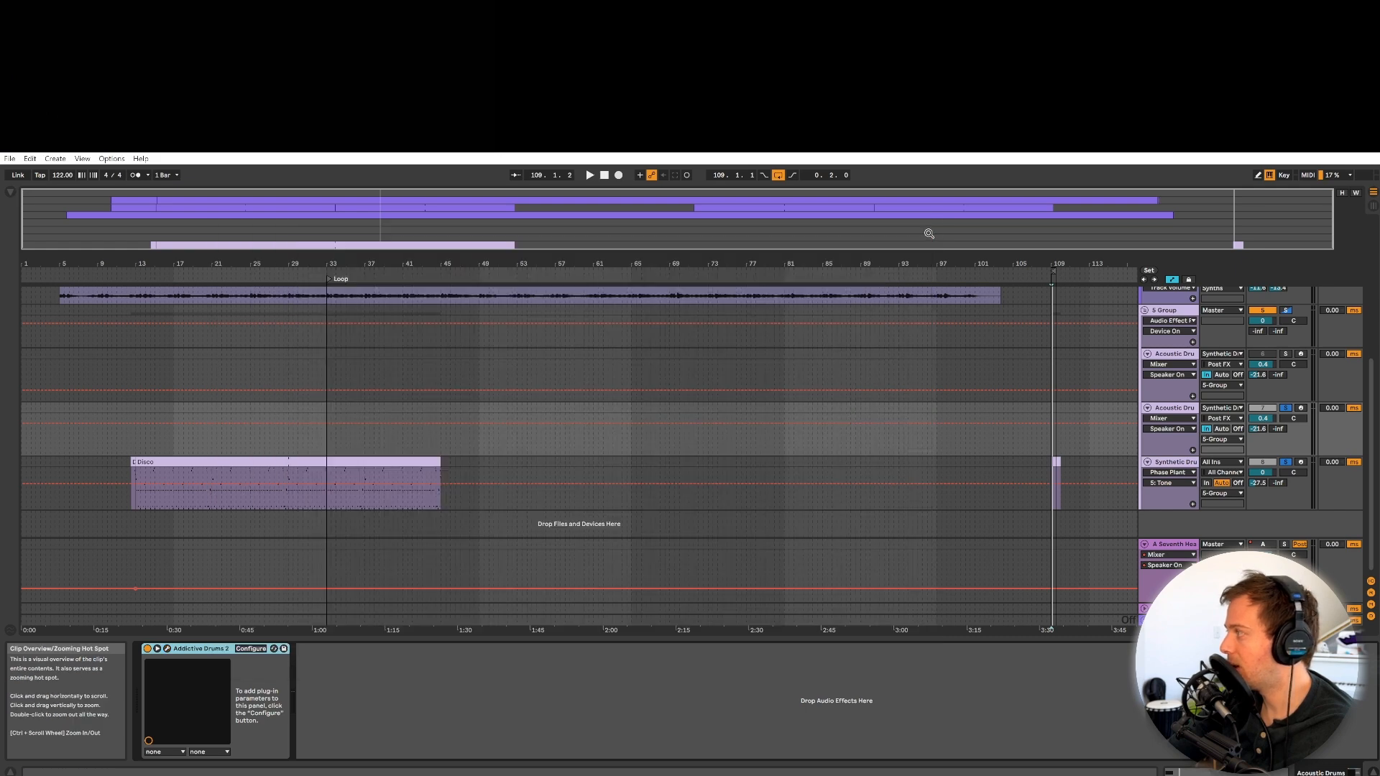
left_click(1165, 408)
key("space")
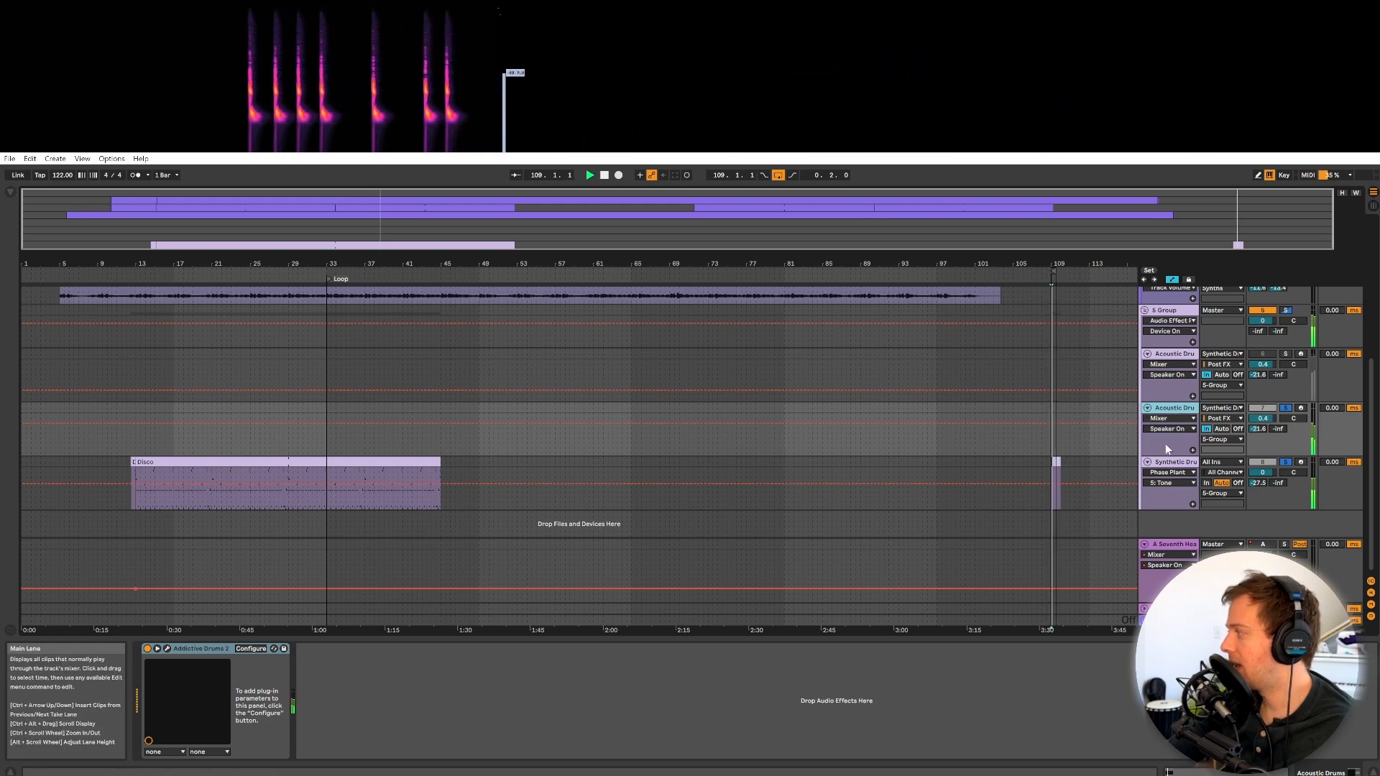
Play the Disco clip from near its start with the acoustic and synthetic drums layered.
left_click(160, 461)
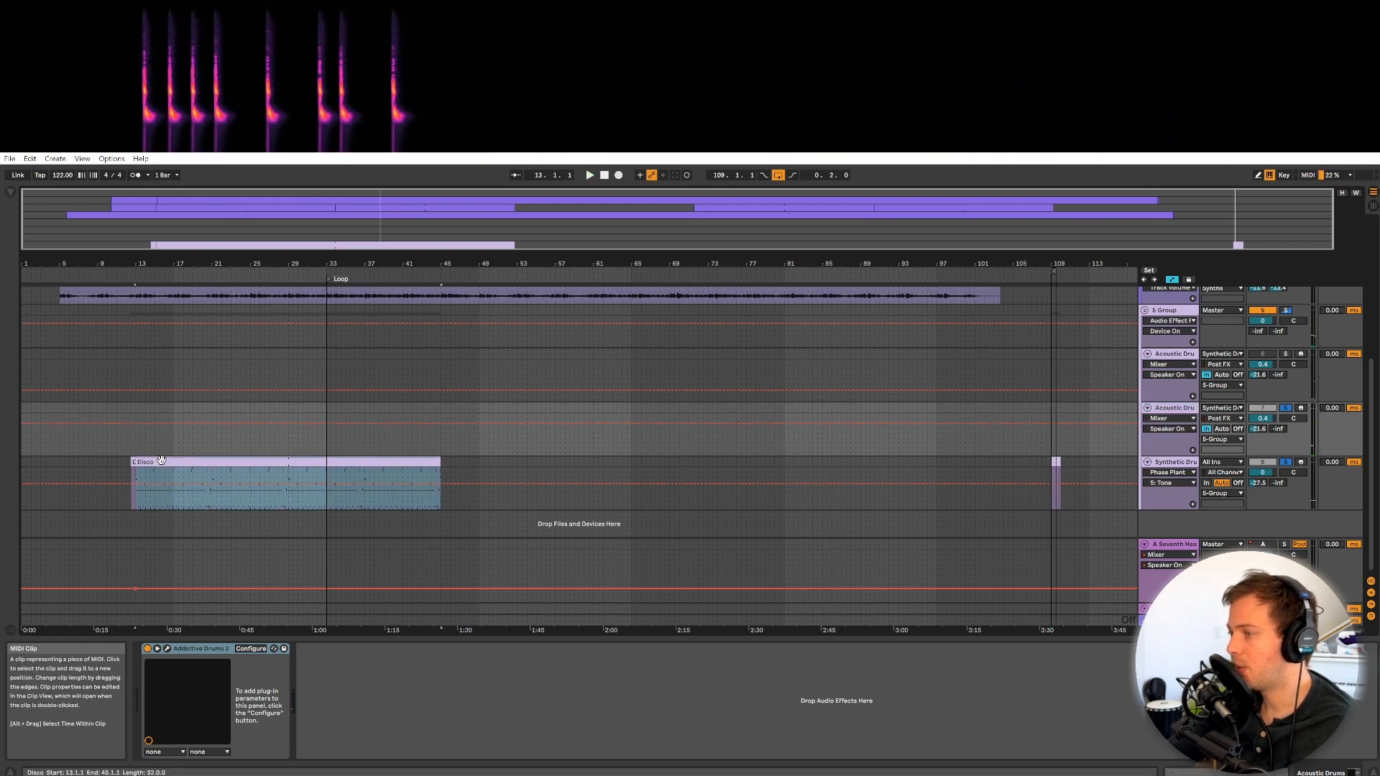
left_click(198, 494)
key("space")
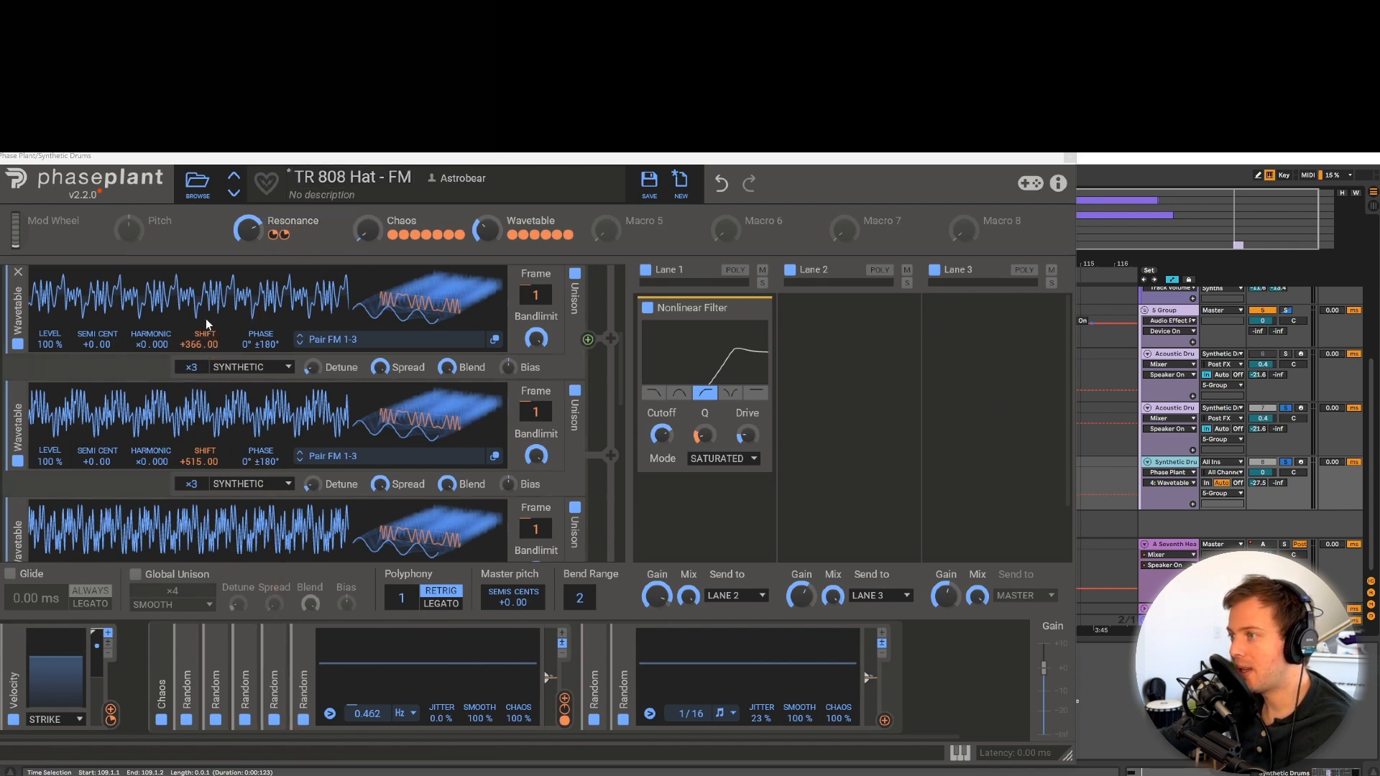
Examine the wavetable oscillators, their frequency shifts and the nonlinear filters in the TR 808 Hat - FM preset.
scroll(200, 338, "down", 2)
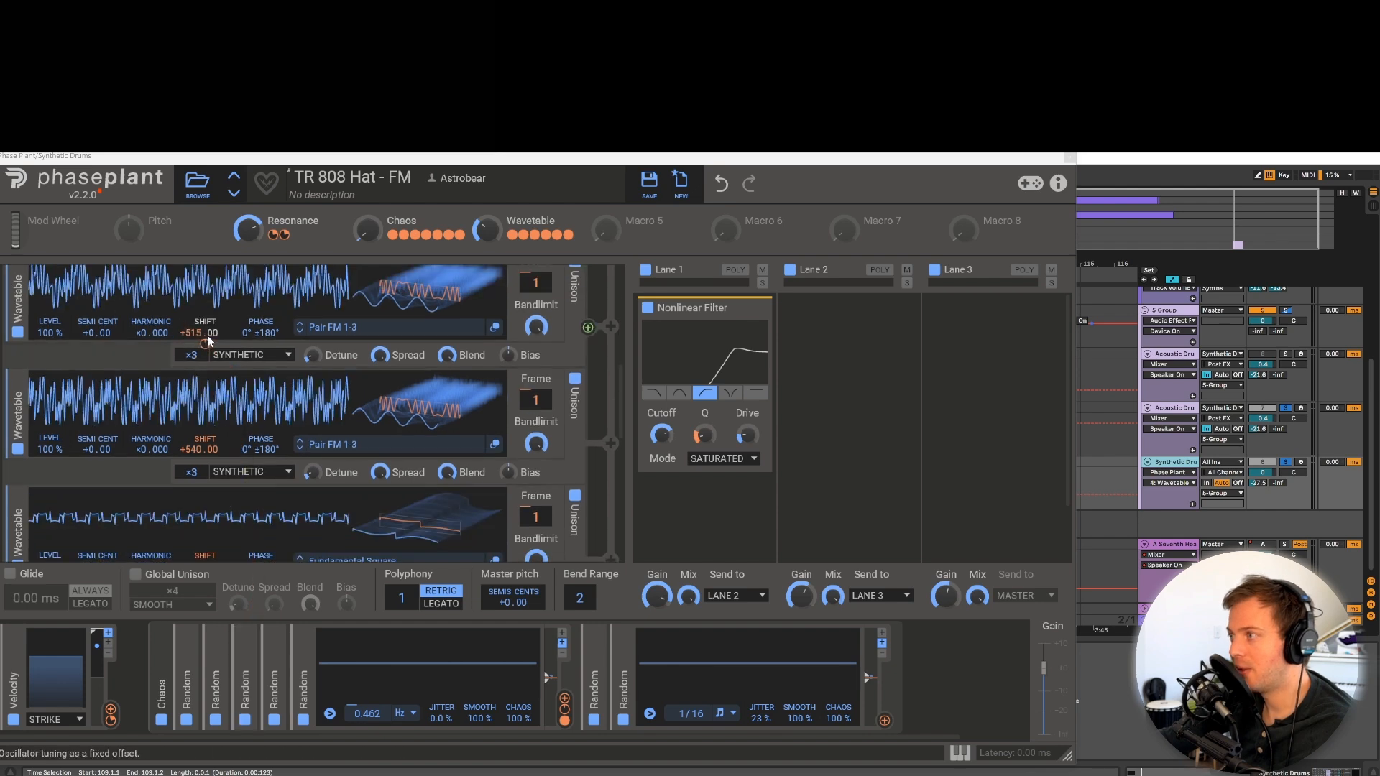
scroll(208, 335, "down", 1)
scroll(200, 357, "down", 2)
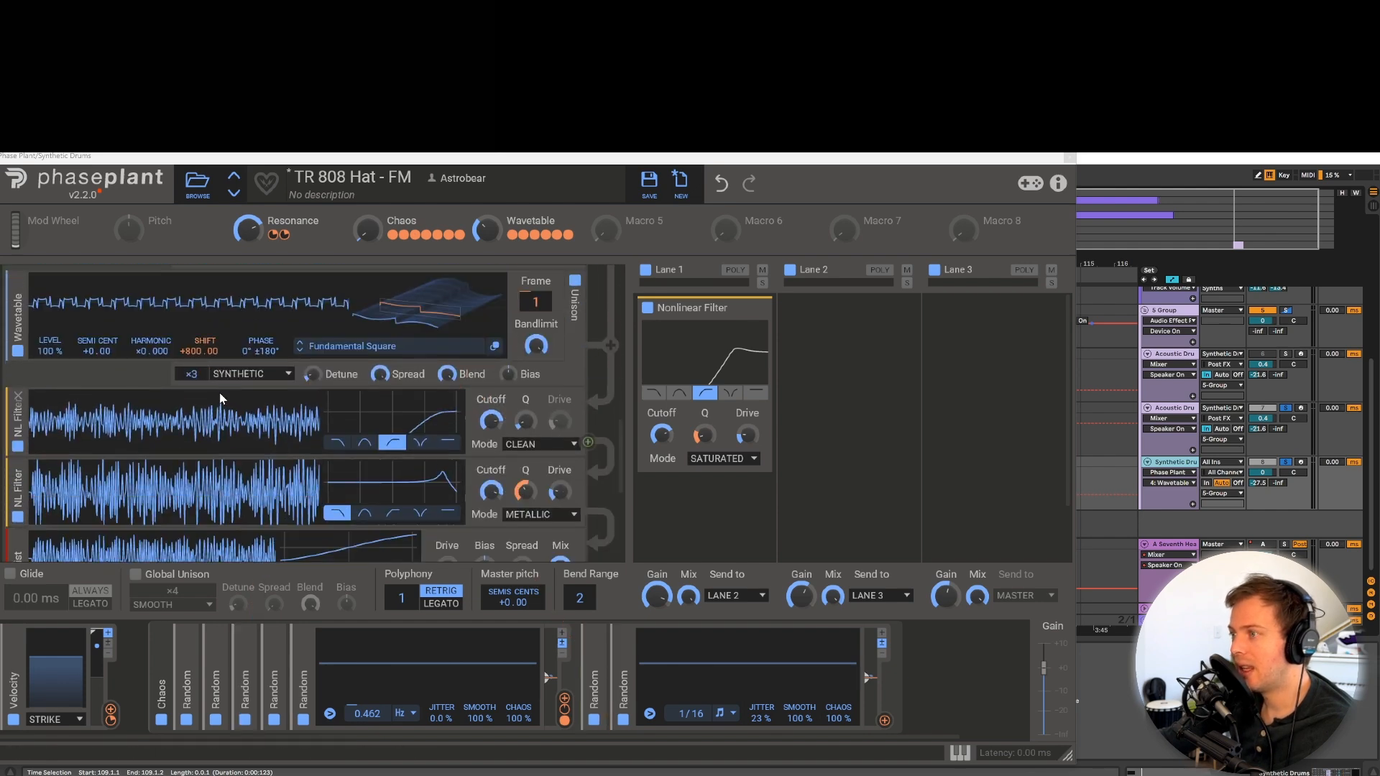
scroll(237, 363, "up", 3)
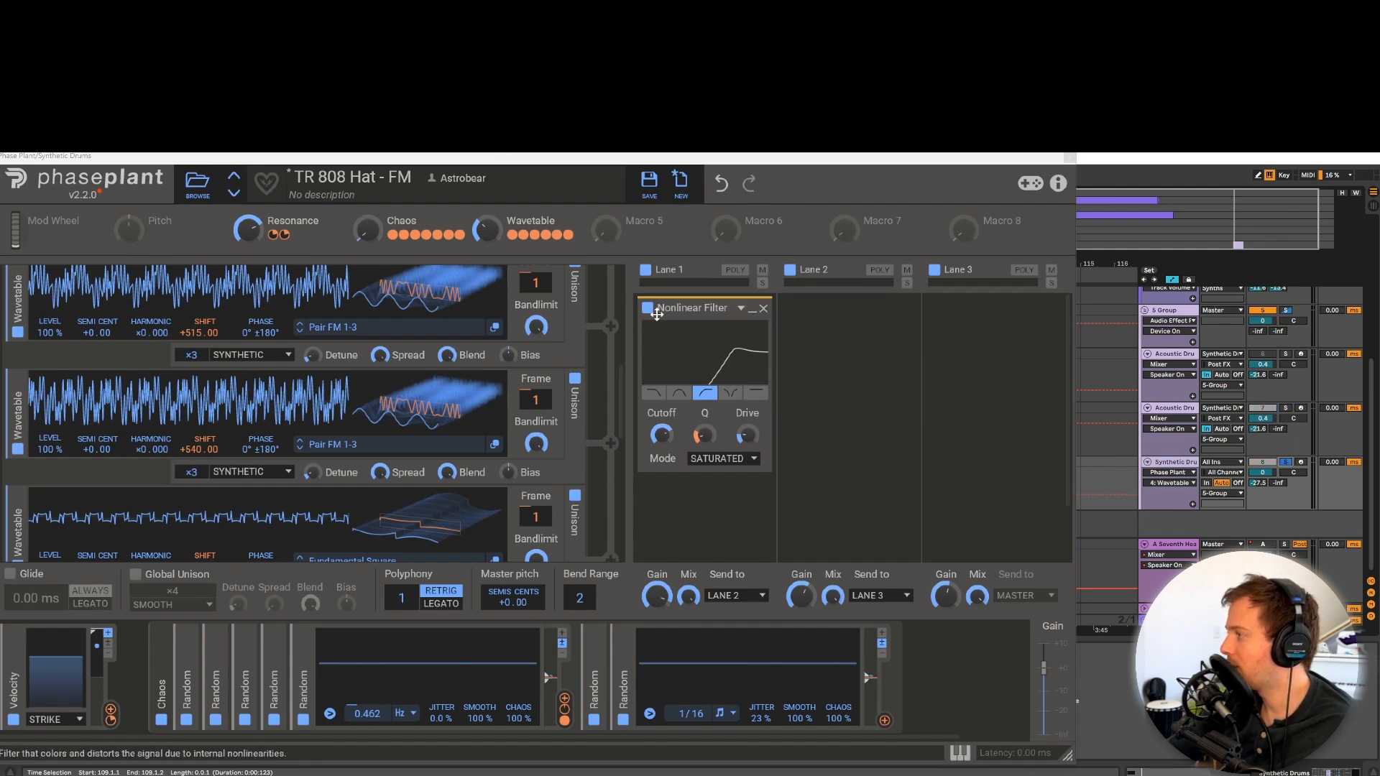
Play the FM hat, toggle the synthetic drums track's solo, and look over the preset's oscillator stack again.
key("space")
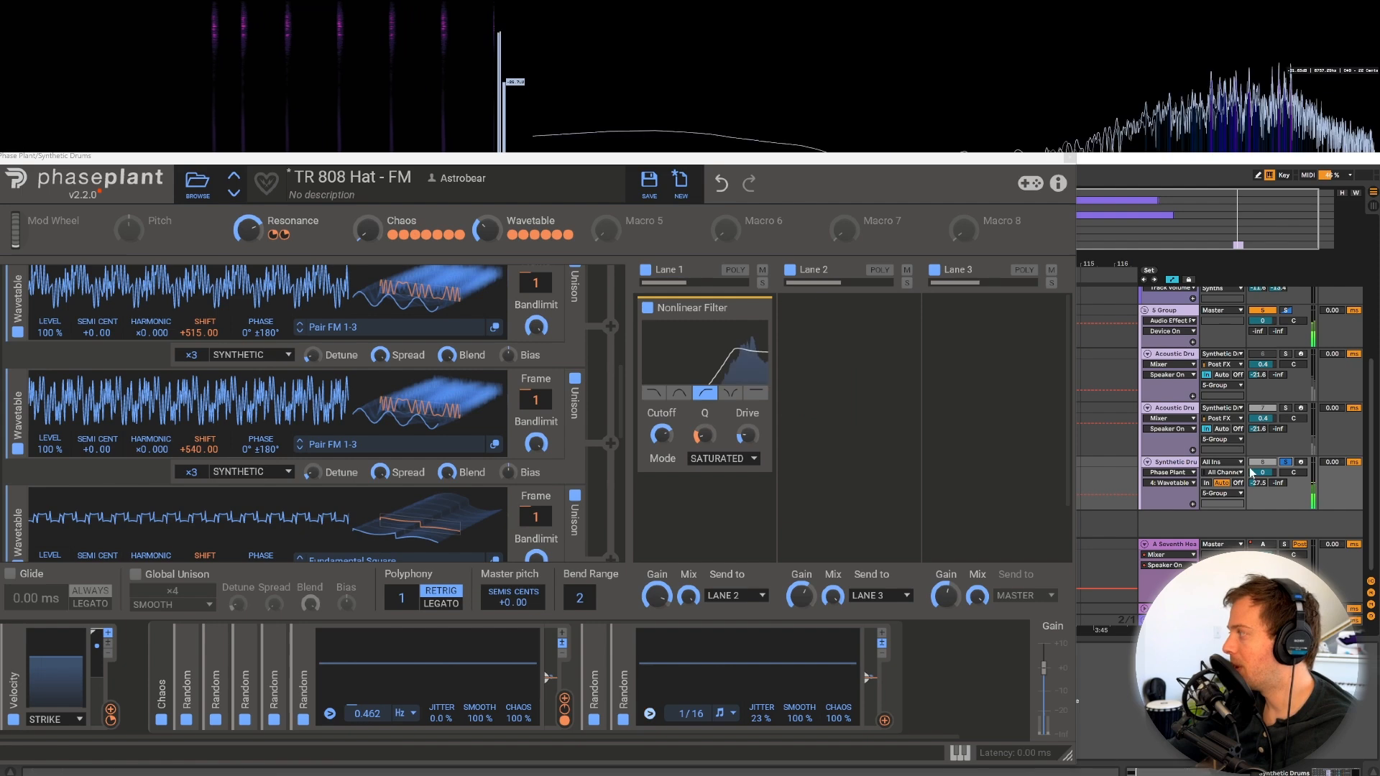
left_click(1286, 462)
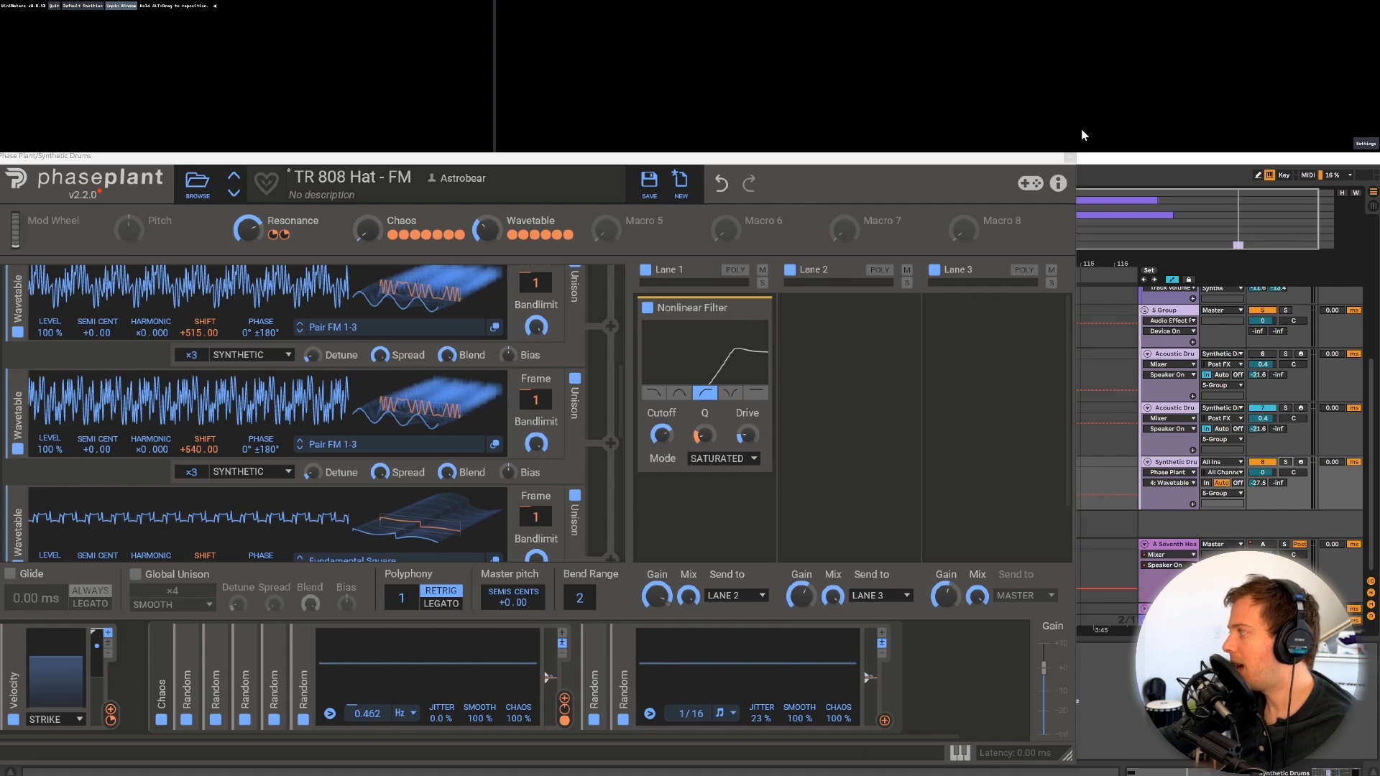
scroll(1183, 437, "up", 1)
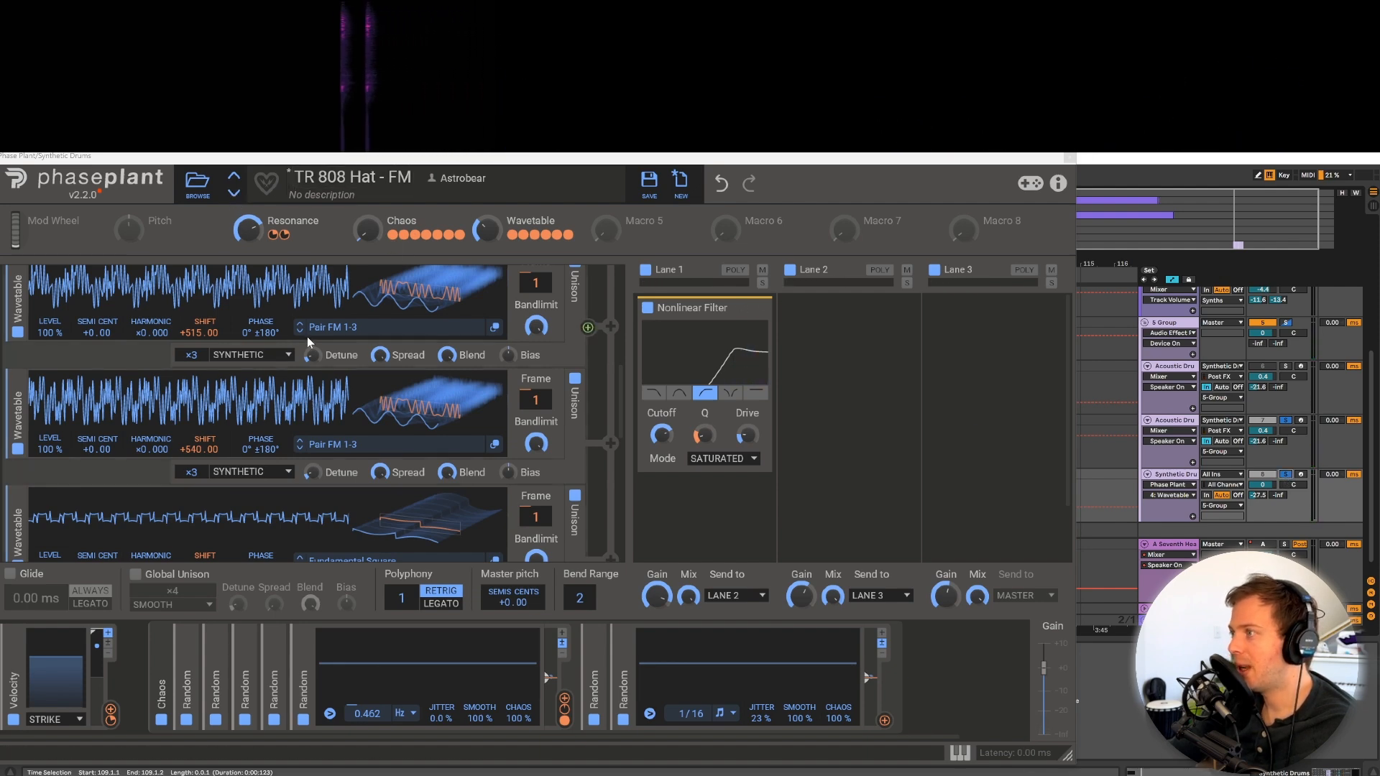
scroll(308, 337, "down", 2)
scroll(302, 341, "up", 2)
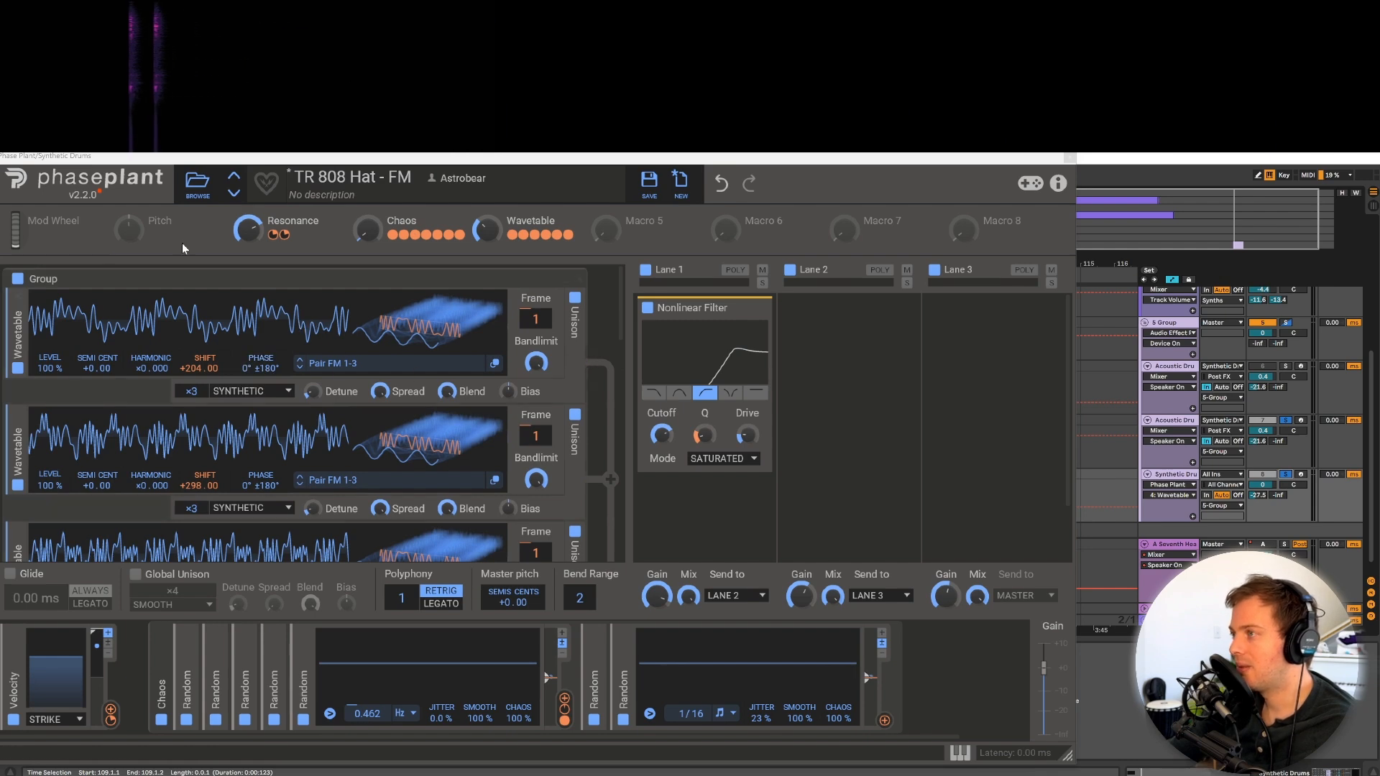
Switch the closed hat to TR 808 Hat - Astrobear and on to TR 808 Hat, adjusting Lane 3's output gain and expanding the oscillator group.
left_click(234, 184)
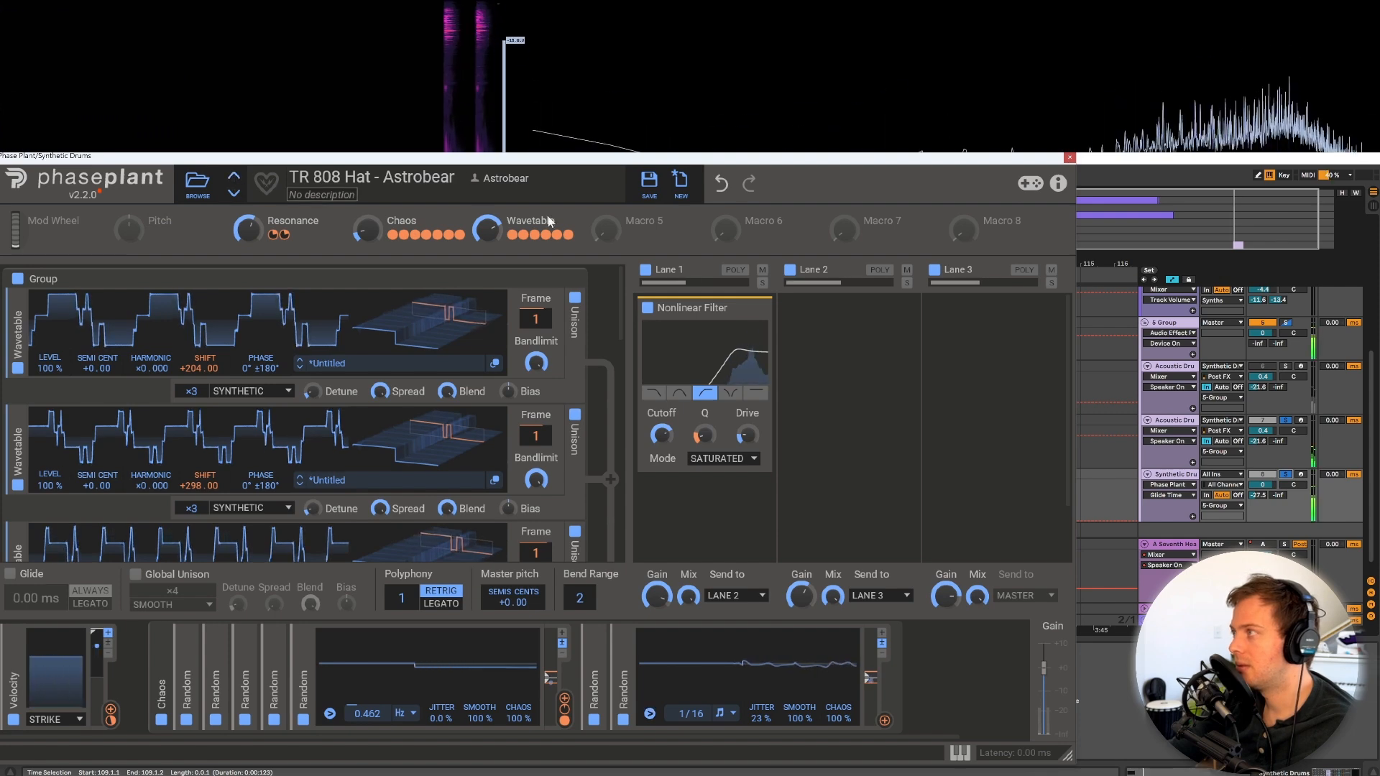
left_click_drag(938, 605, 938, 596)
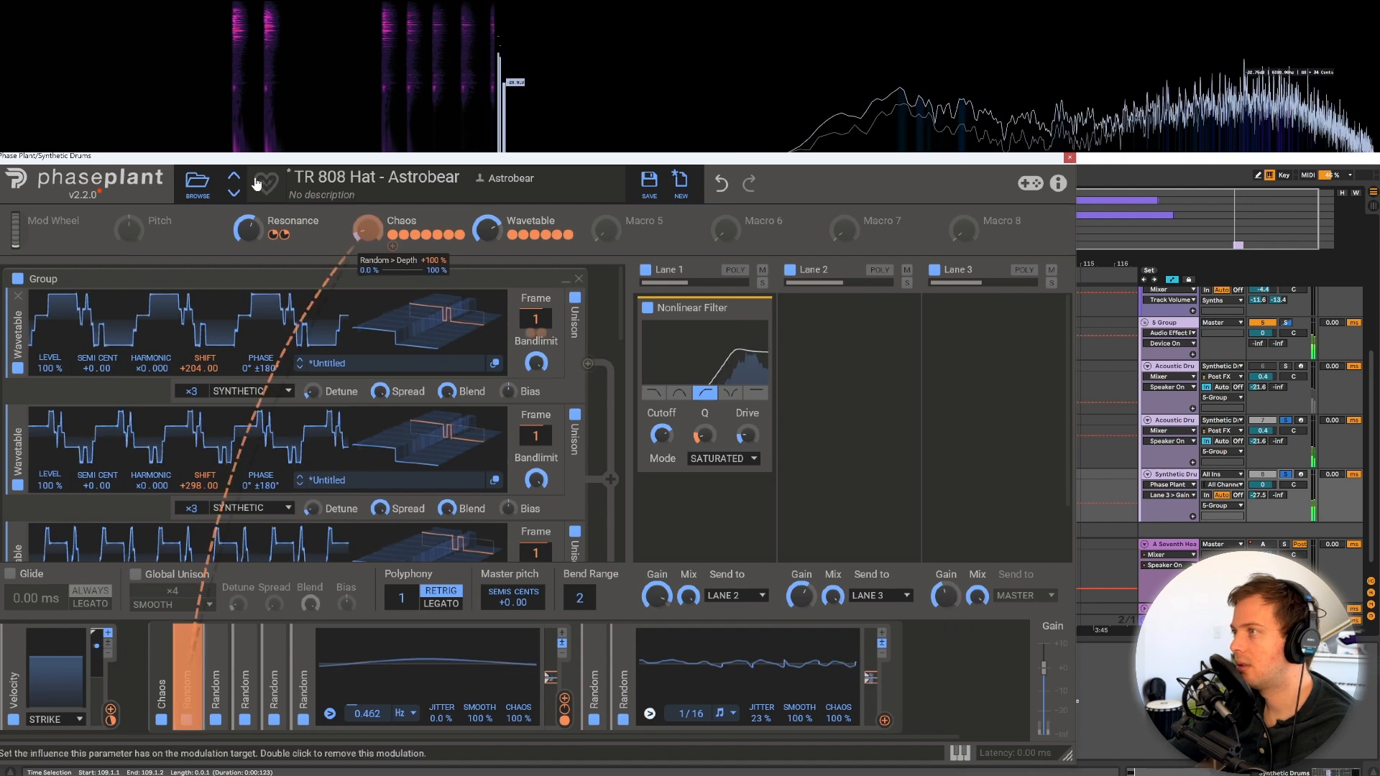
left_click(233, 179)
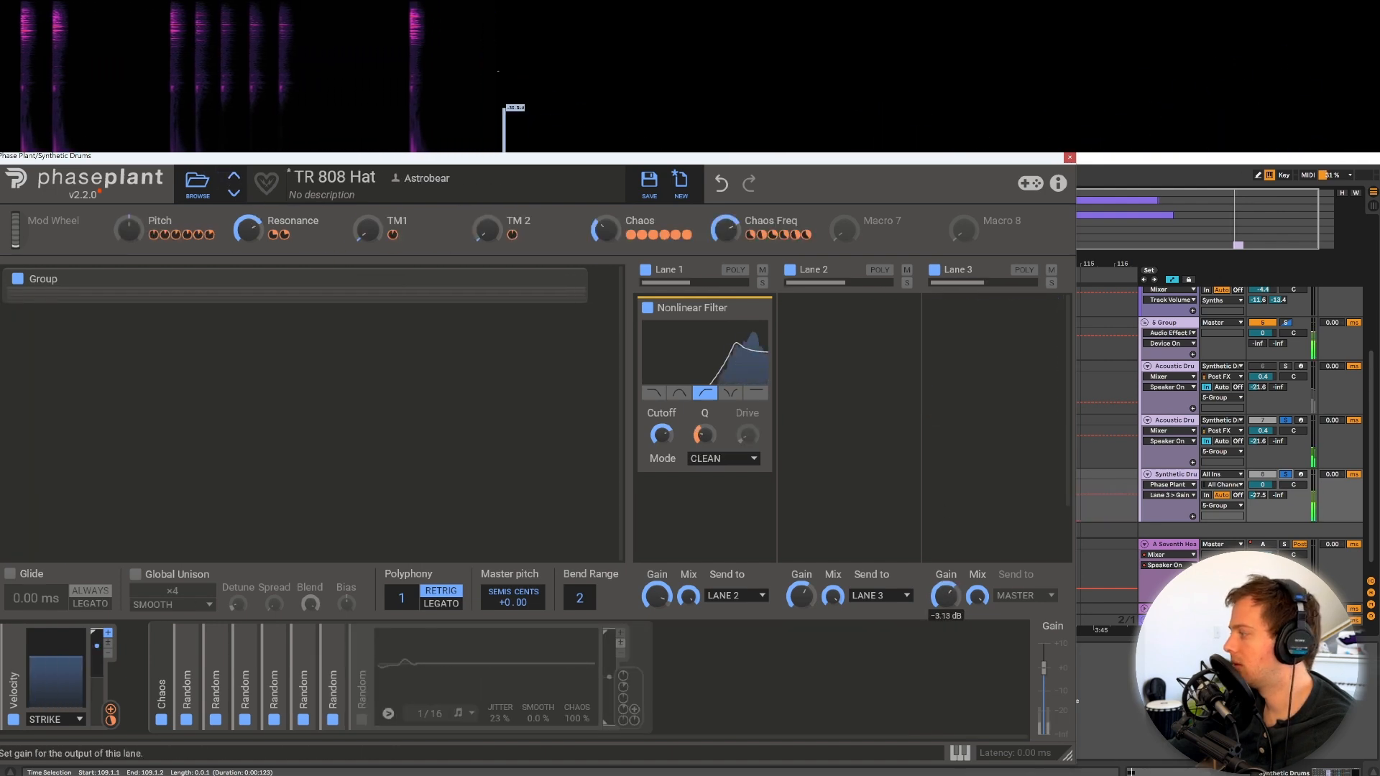
left_click_drag(945, 597, 945, 582)
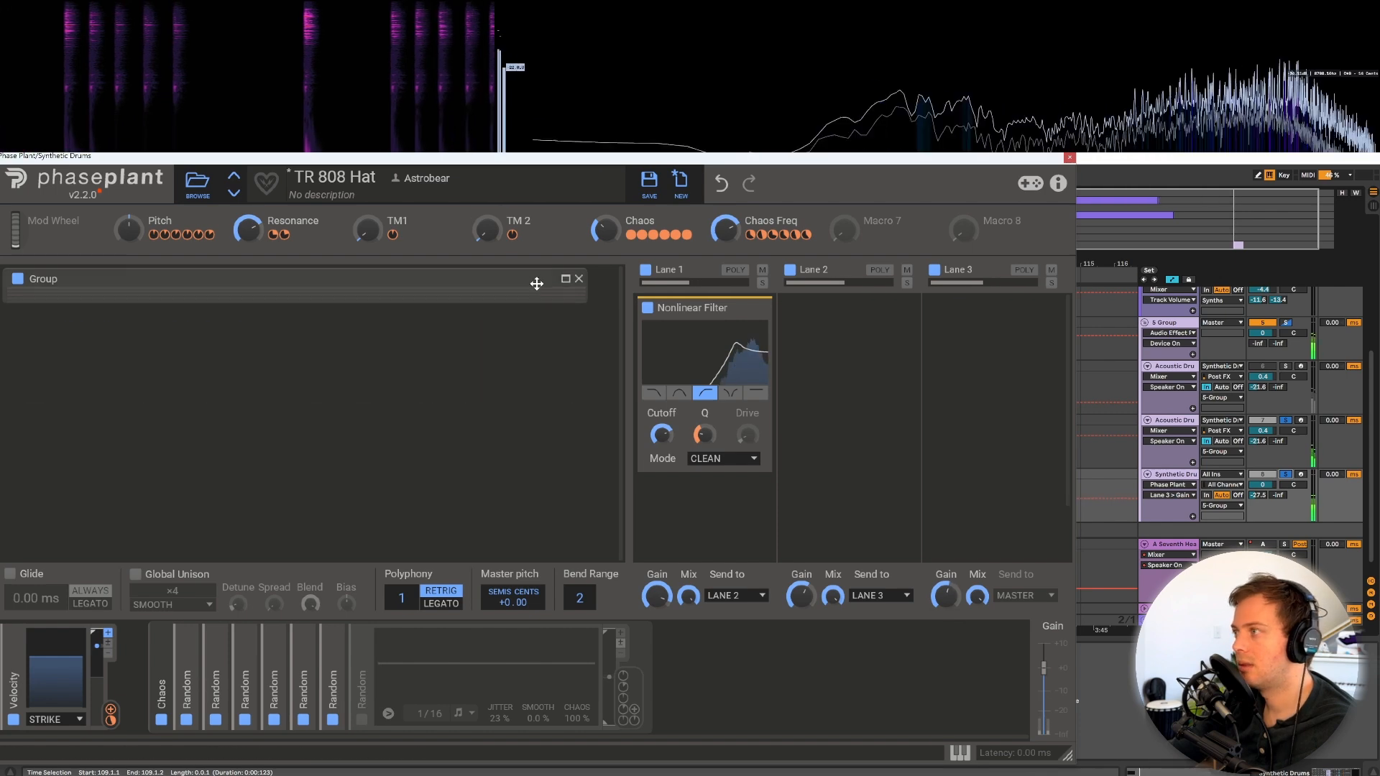
left_click(567, 281)
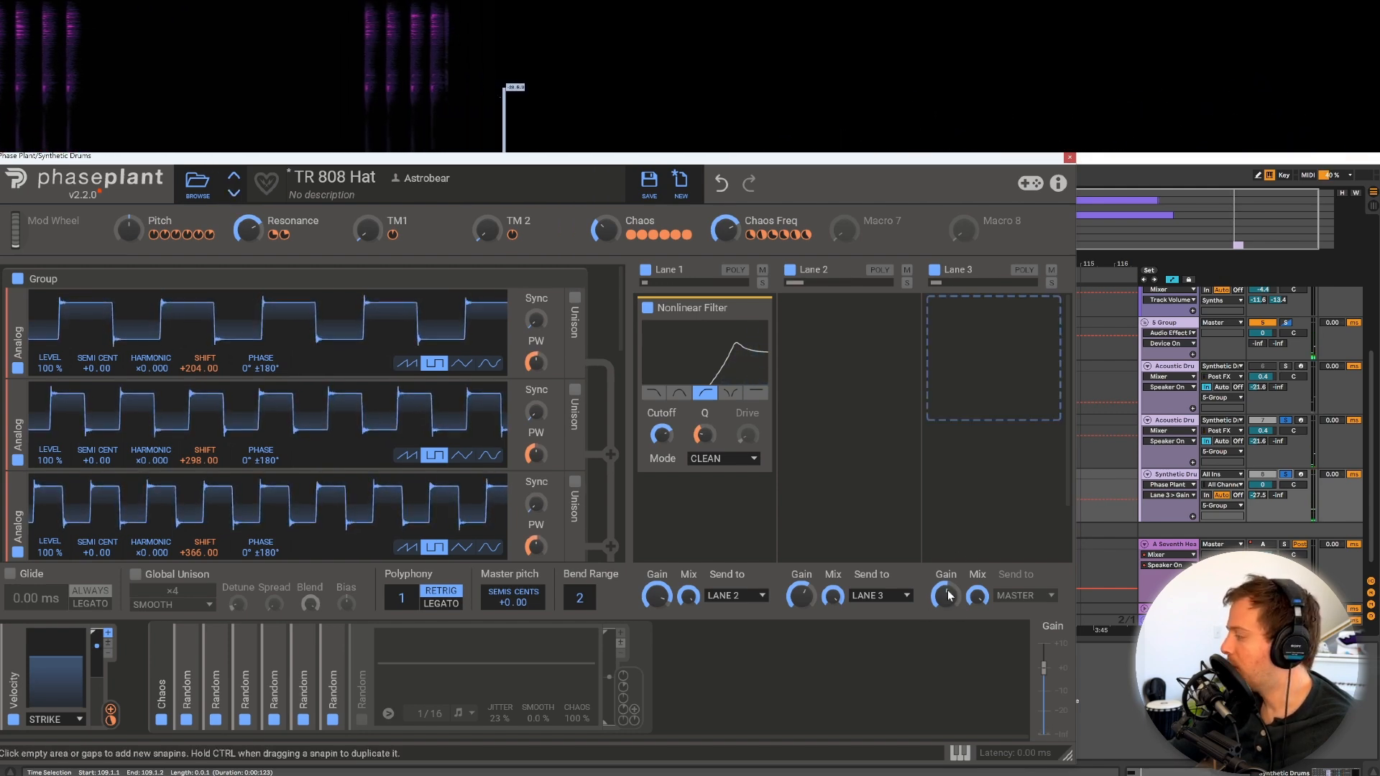
left_click_drag(945, 596, 945, 604)
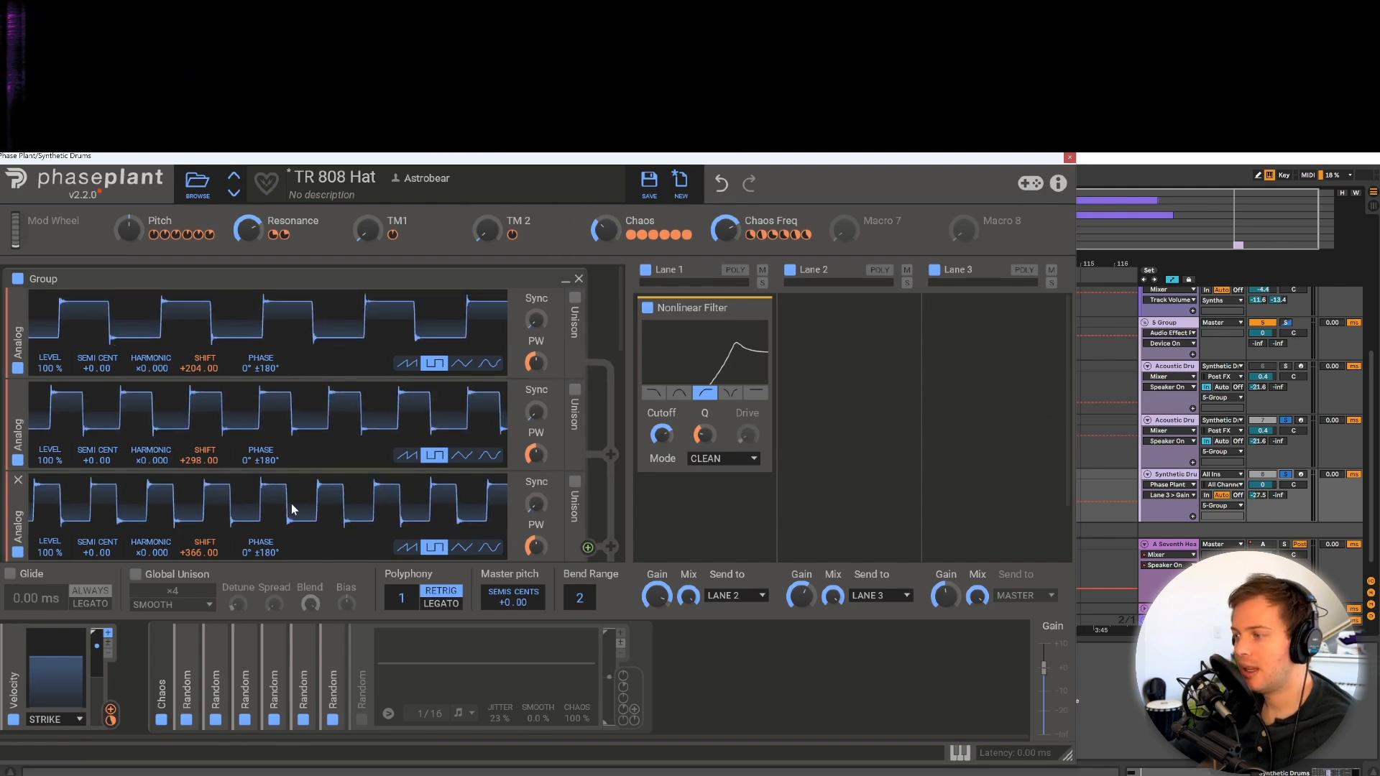
Remove the velocity modulation from the closed hat's envelope decay, set the decay to 132 ms, and close the instrument.
scroll(305, 502, "down", 3)
scroll(305, 495, "down", 6)
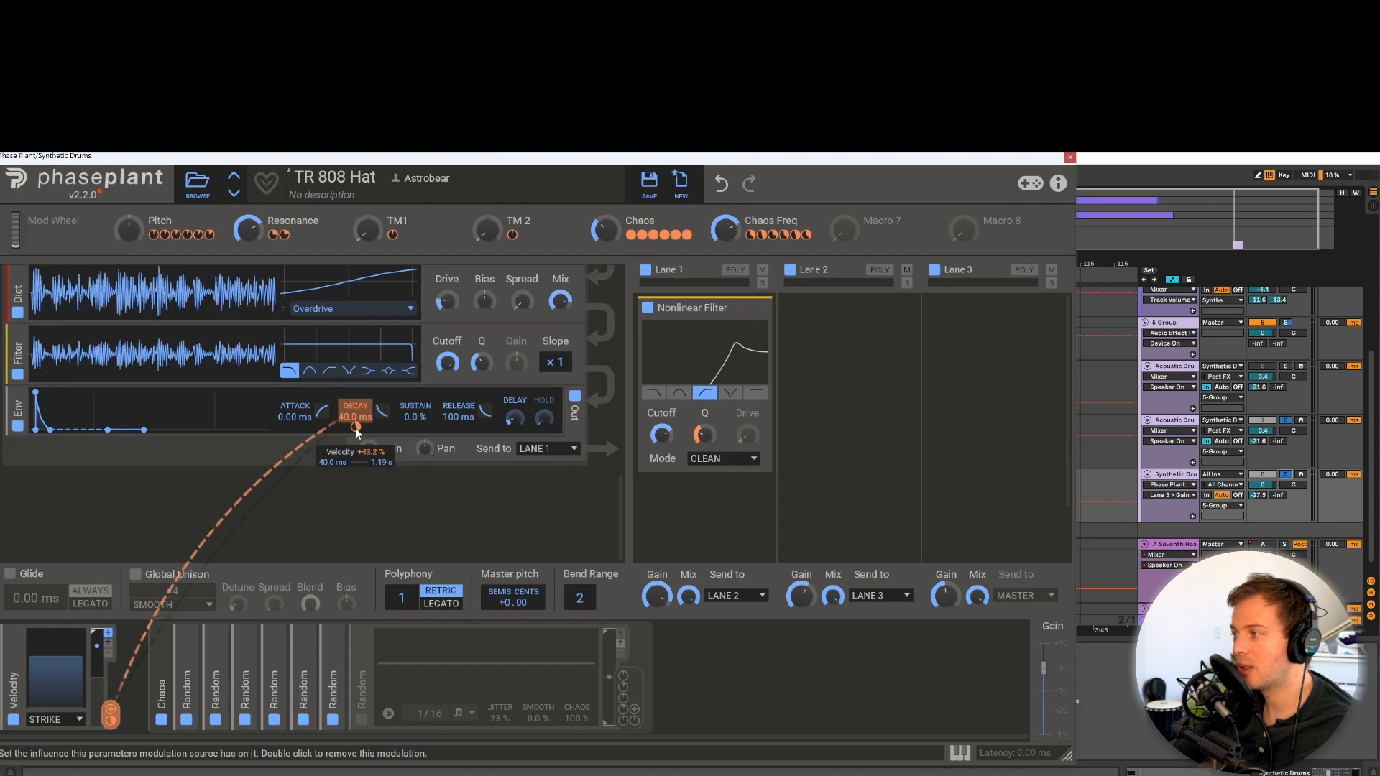
double_click(356, 428)
left_click_drag(357, 417, 356, 370)
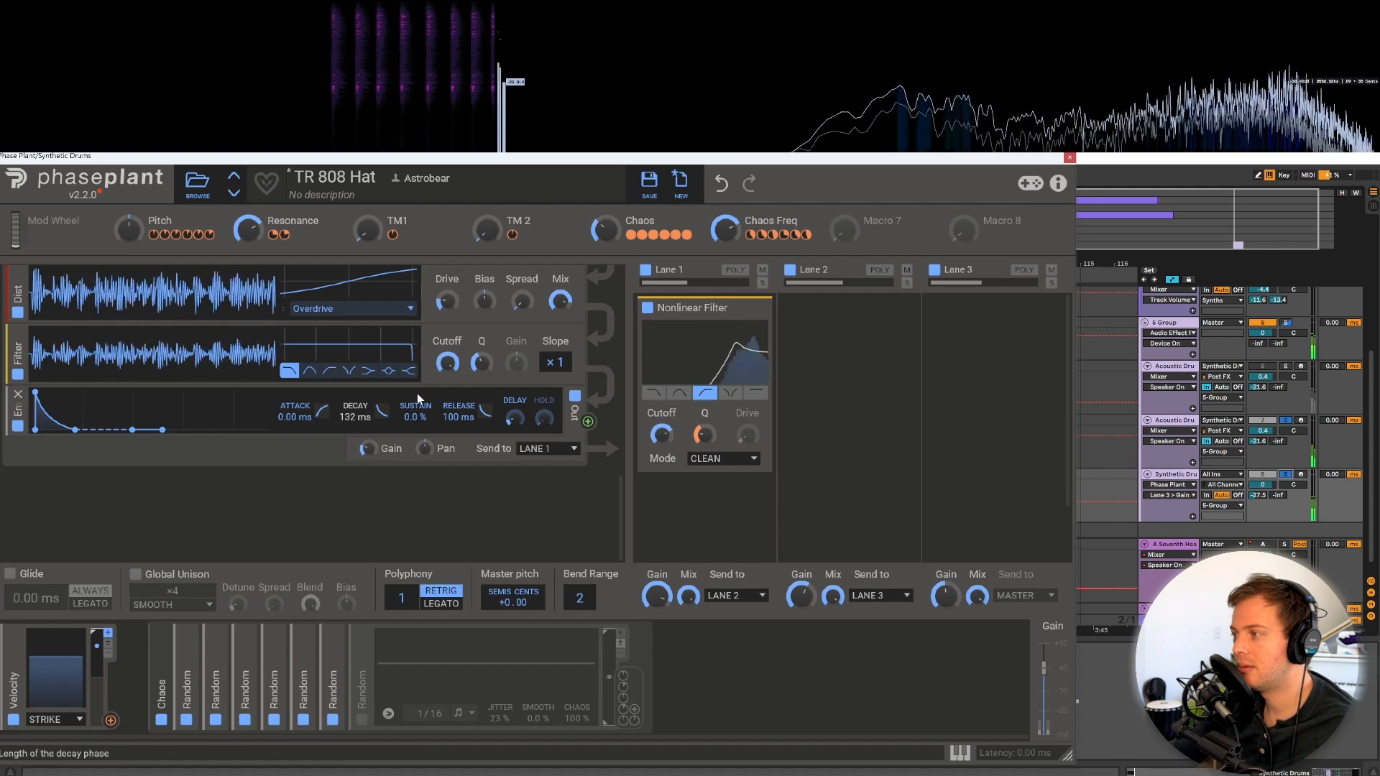
left_click(1070, 157)
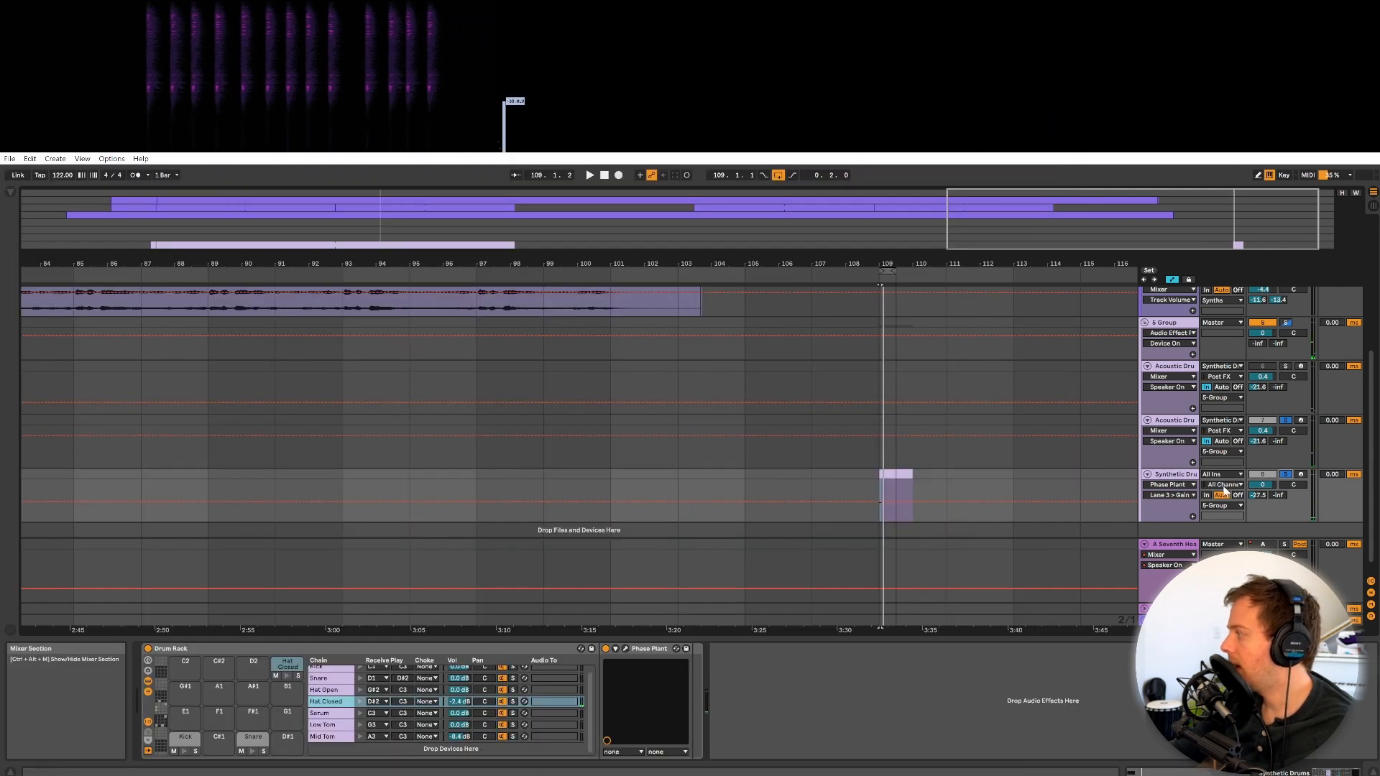
Open the Hat Open chain's Phase Plant instrument and bring its whole window and oscillator group into view.
left_click(382, 688)
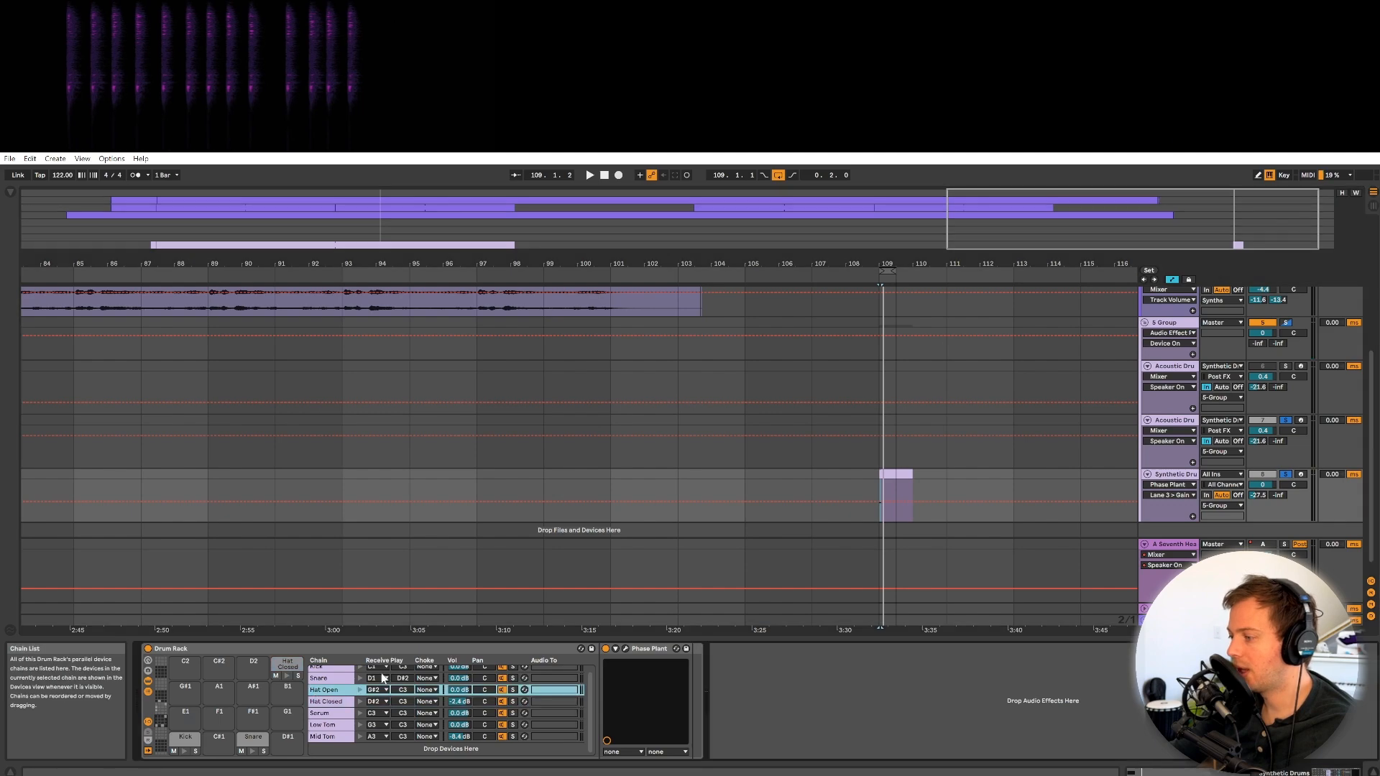
left_click(625, 648)
left_click_drag(639, 313, 458, 158)
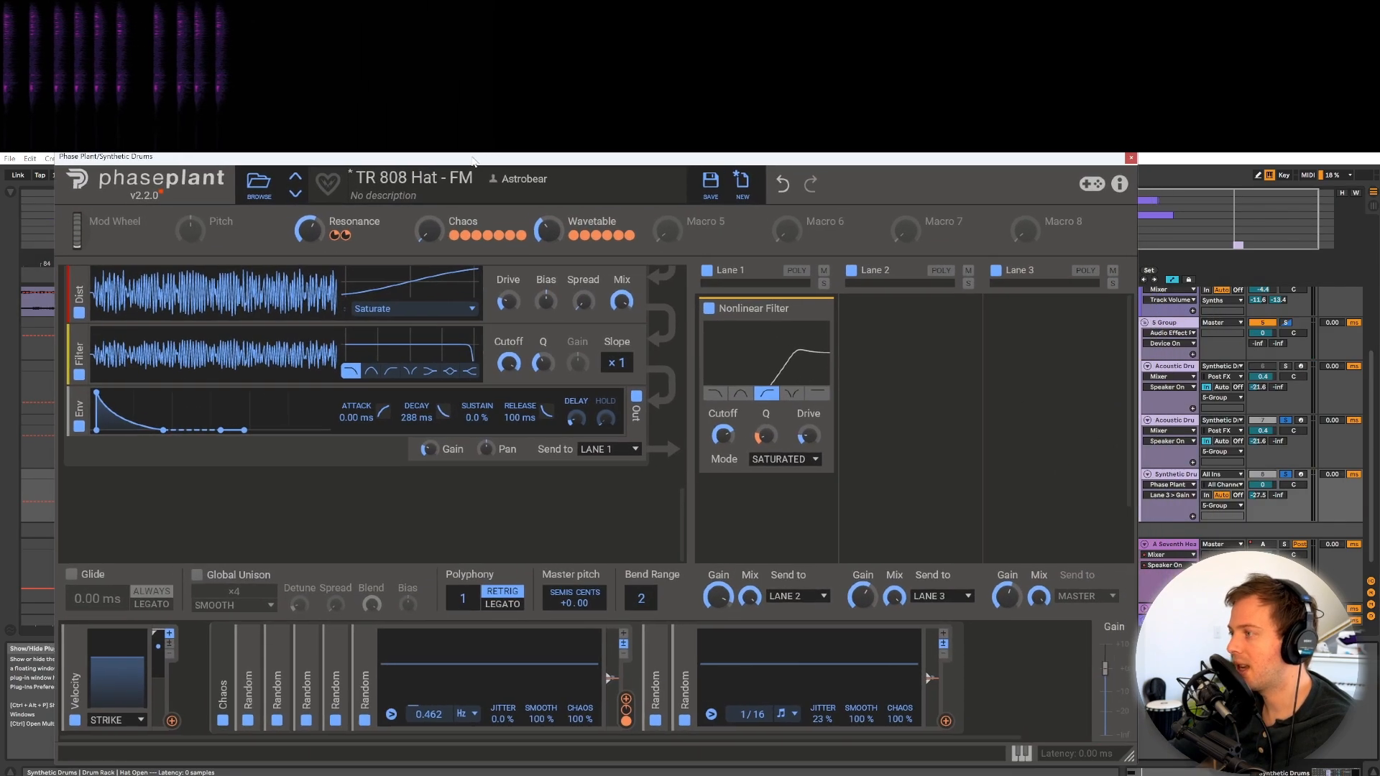
scroll(426, 338, "up", 5)
scroll(425, 338, "up", 3)
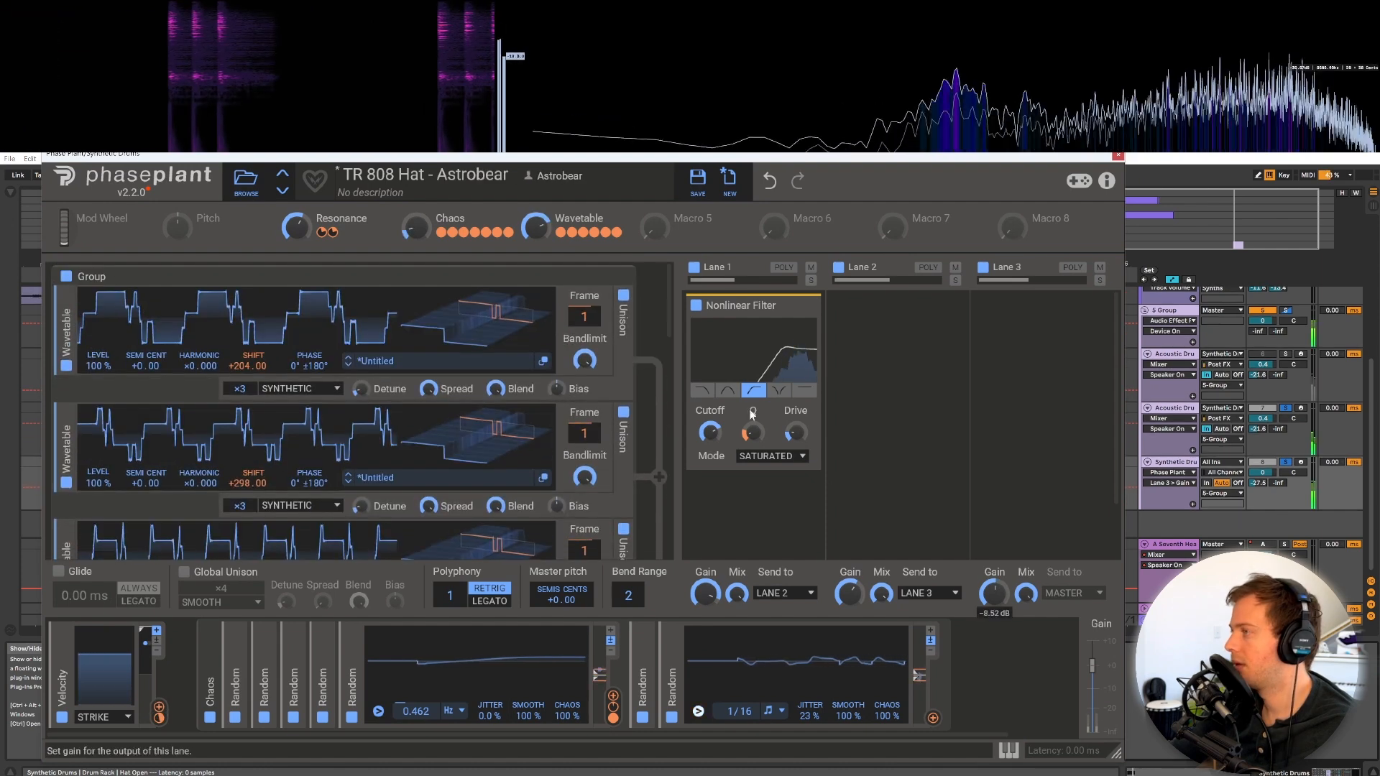
Switch the open hat to the TR 808 Hat - FM preset, set Lane 3's gain to about -4 dB, and close the instrument.
left_click(283, 191)
left_click_drag(997, 600, 998, 589)
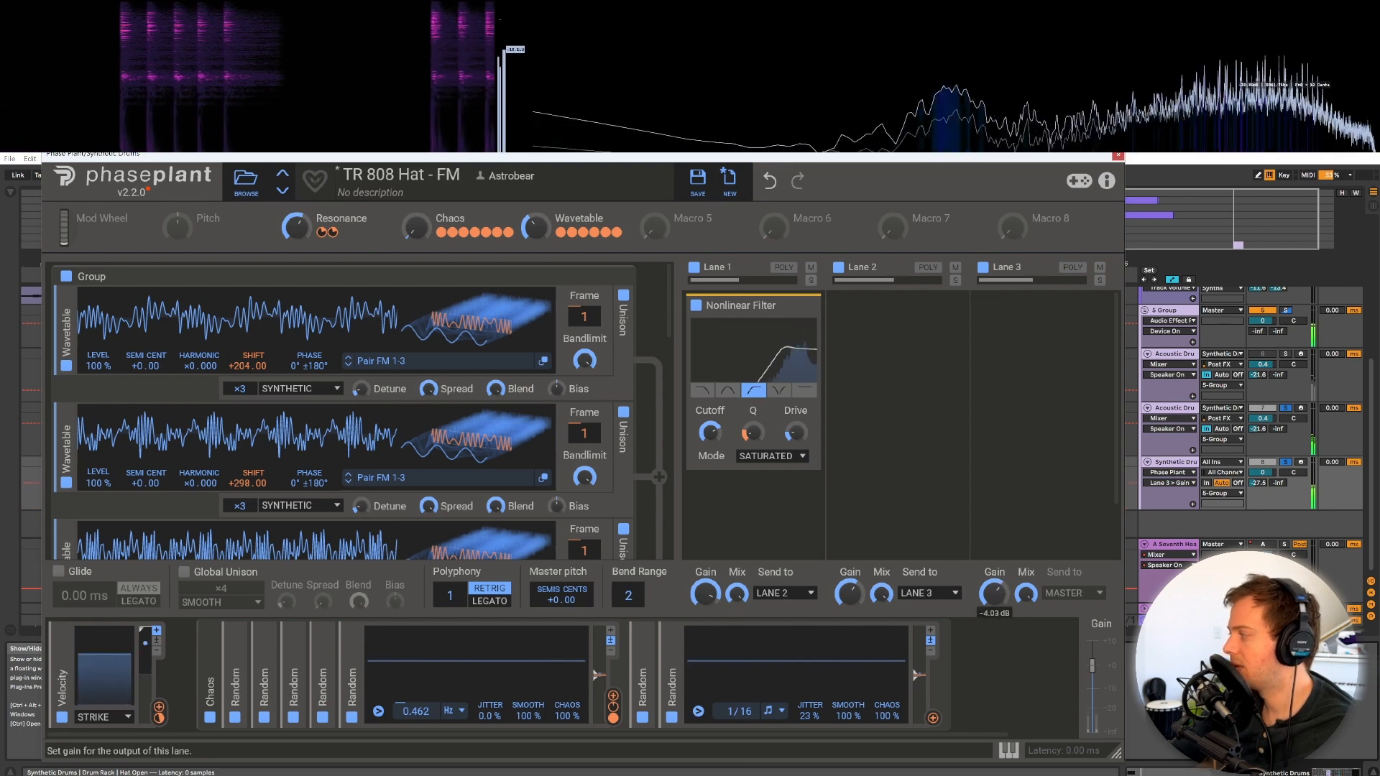
left_click(1118, 157)
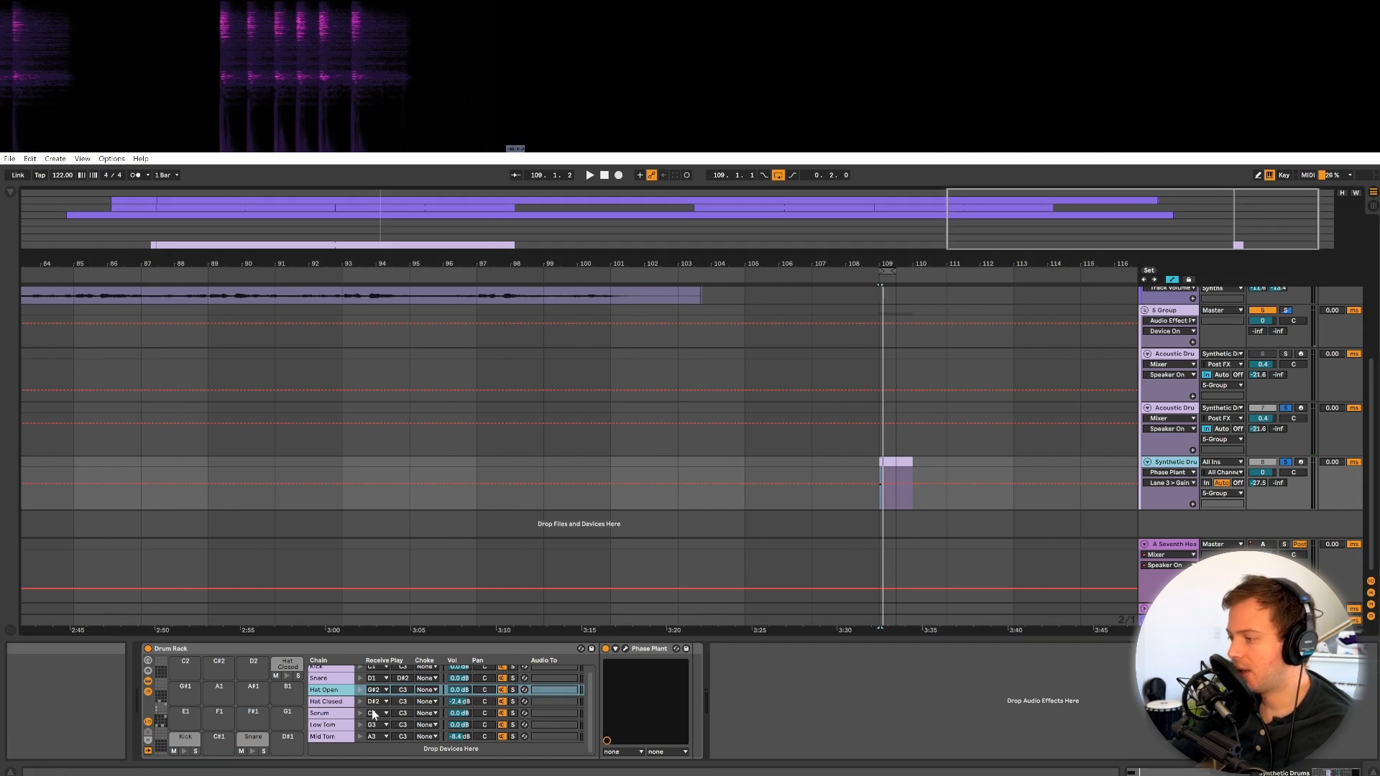
Open the Serum chain's Astro Crash Disco instrument, then reposition and enlarge its window.
scroll(338, 711, "up", 1)
left_click(334, 717)
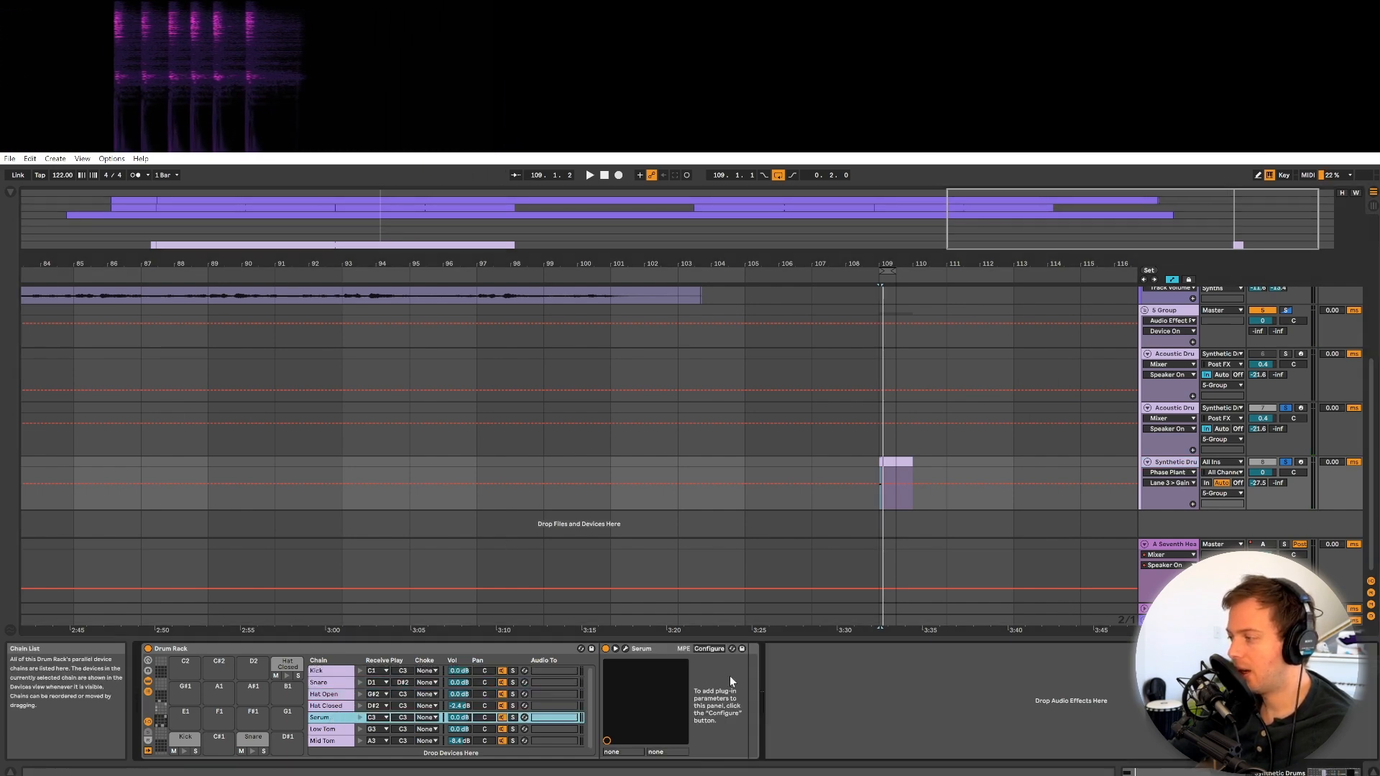
left_click(625, 648)
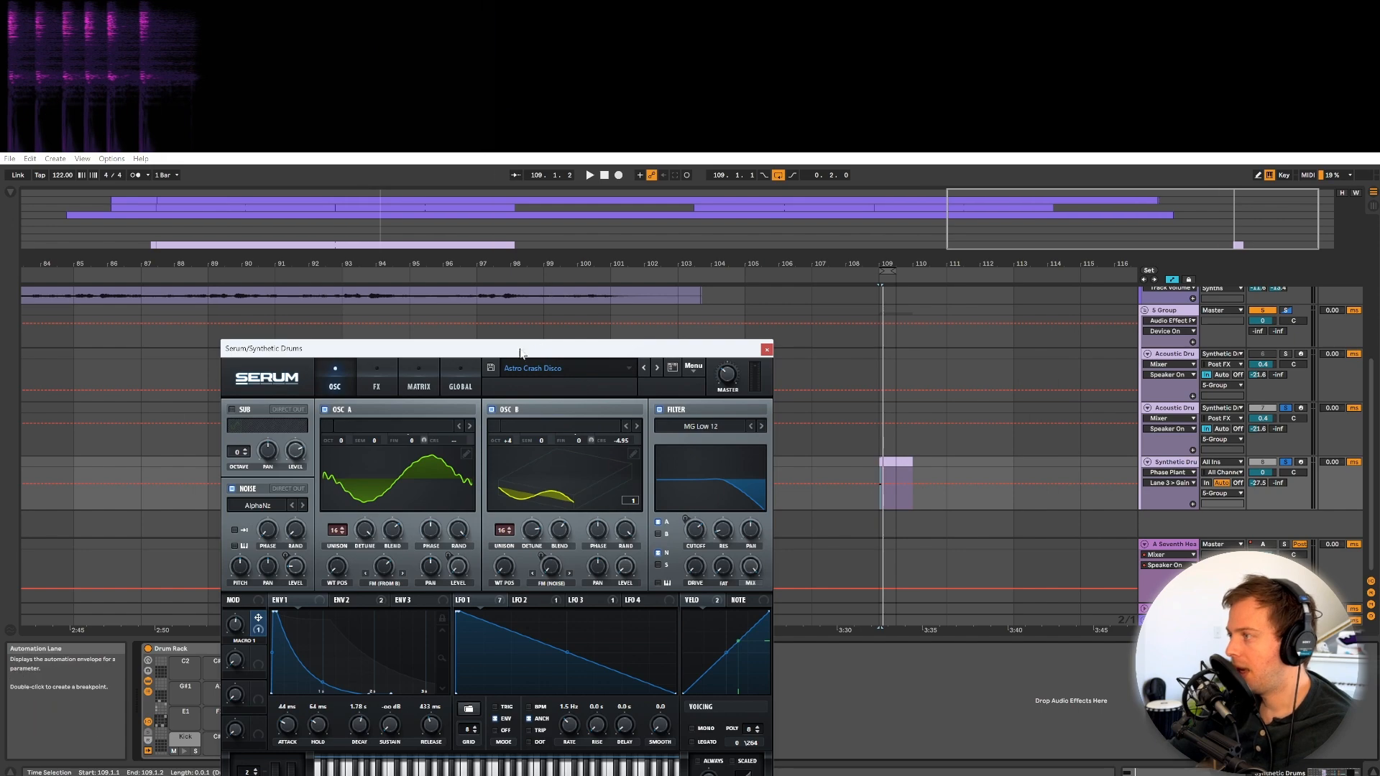
left_click_drag(520, 349, 362, 168)
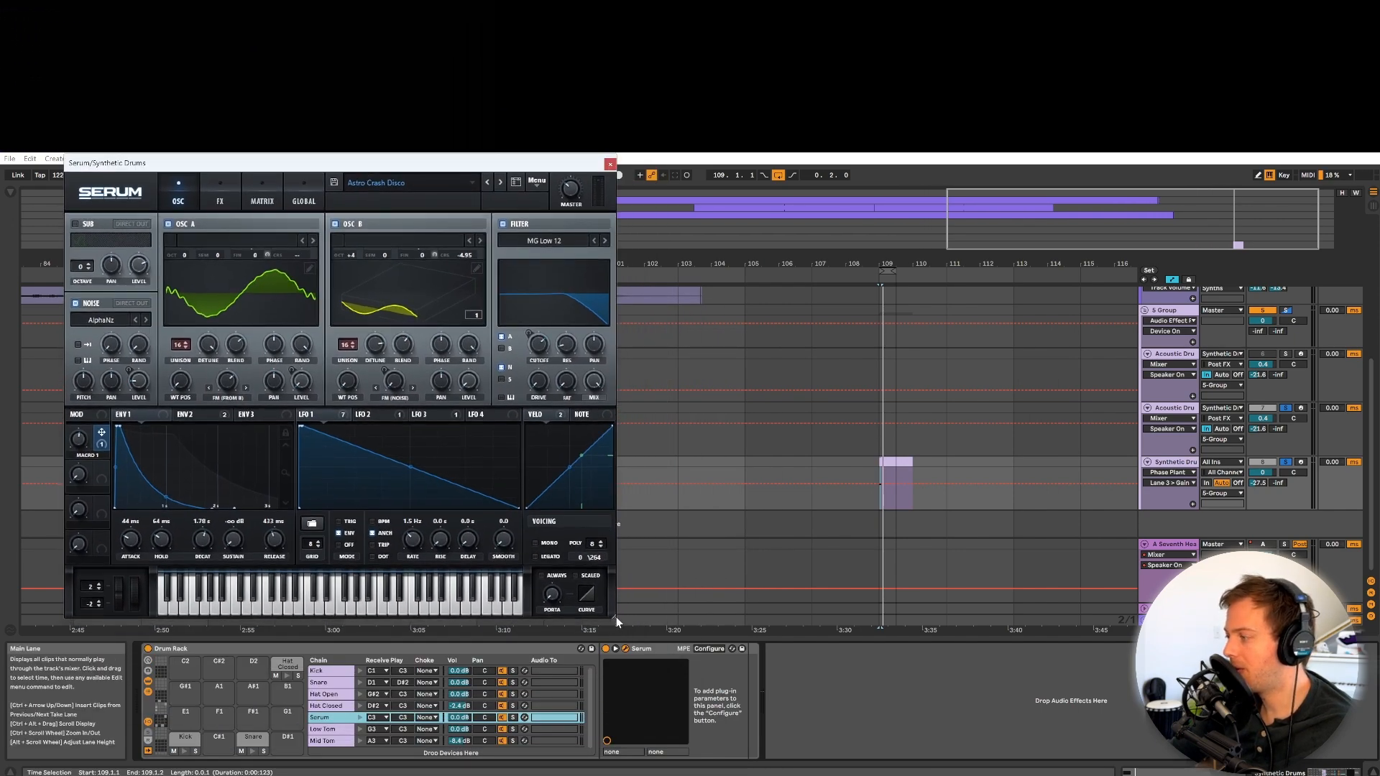
left_click_drag(615, 616, 793, 734)
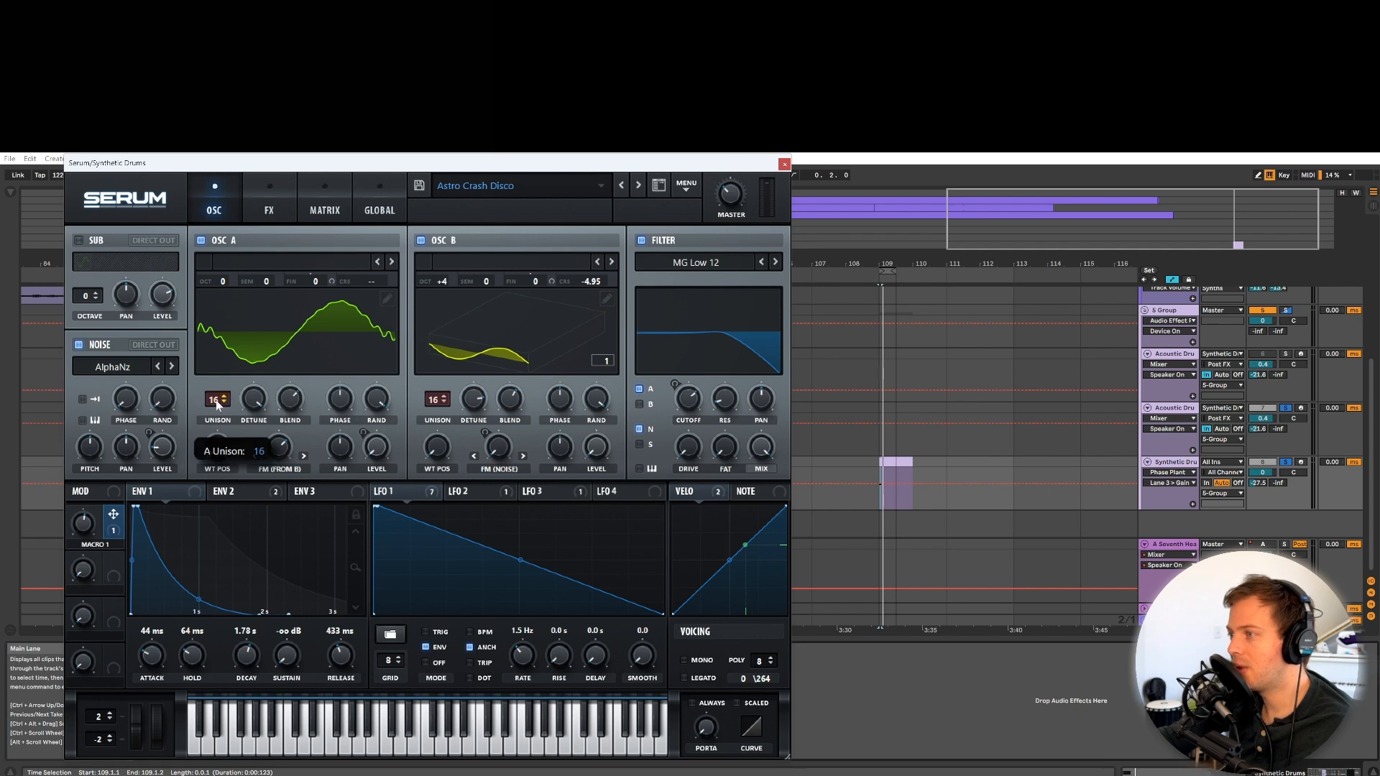
Inspect the crash's Osc A detune, global unison range and FM warp settings in Serum.
left_click_drag(251, 403, 253, 406)
left_click(365, 218)
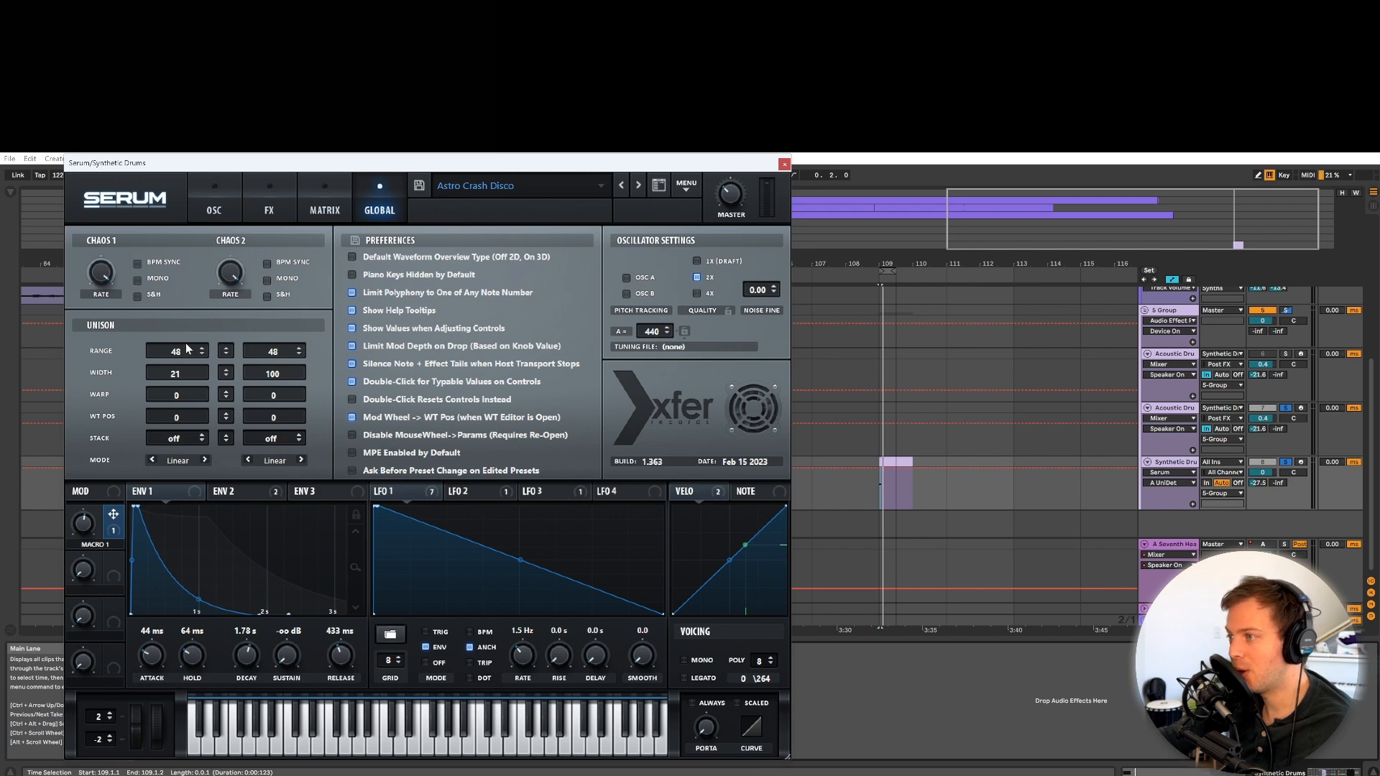
left_click(216, 211)
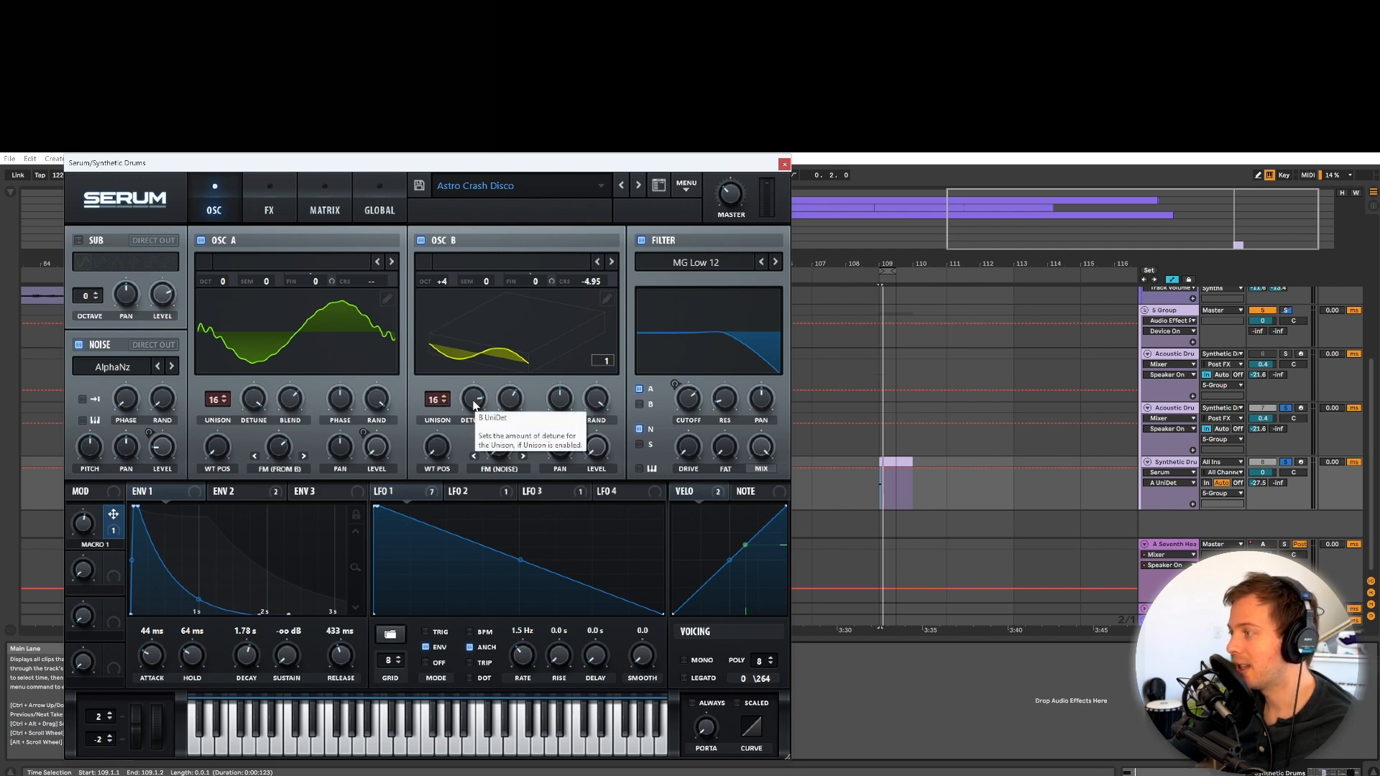
left_click(286, 454)
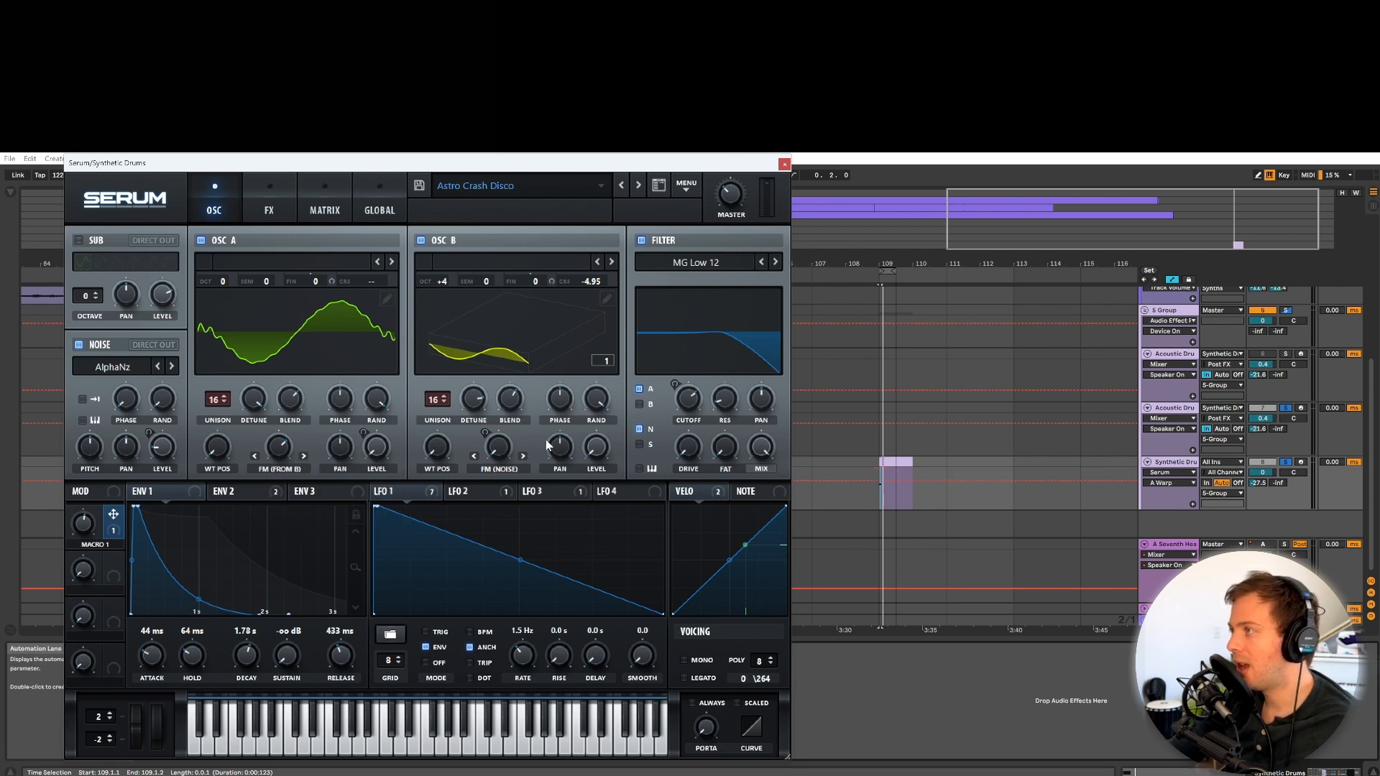
left_click_drag(686, 167, 651, 166)
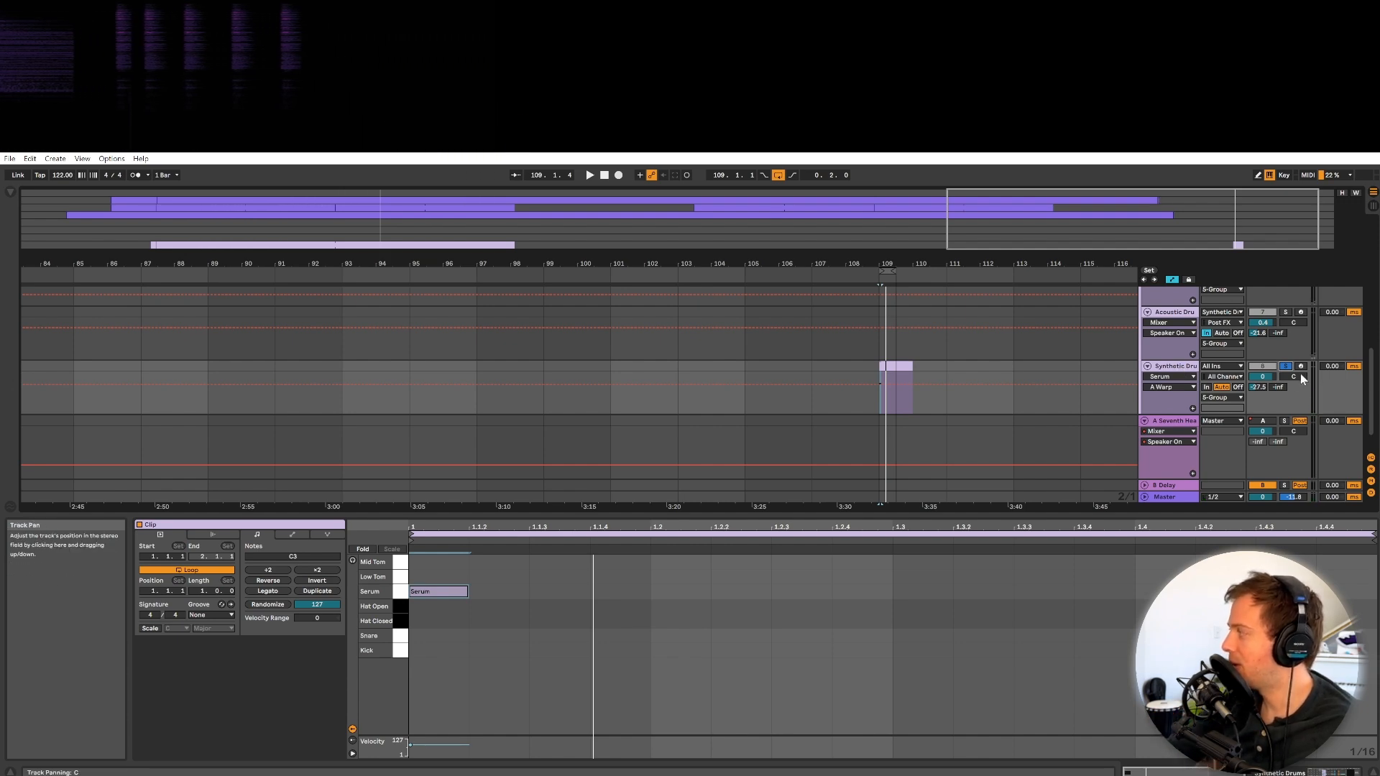
Solo the second acoustic drums track alongside the synthetic drums and play the layered crash.
left_click(1286, 312)
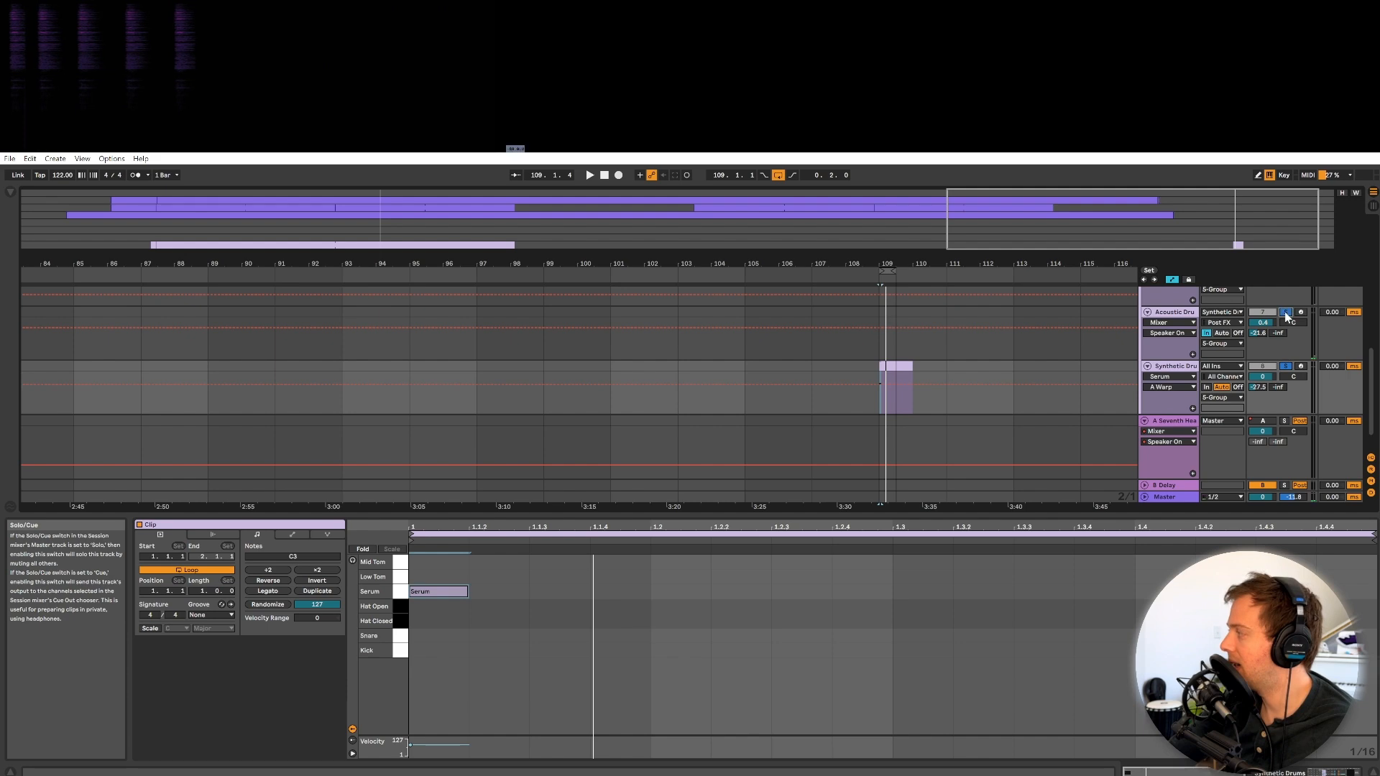
left_click(1176, 313)
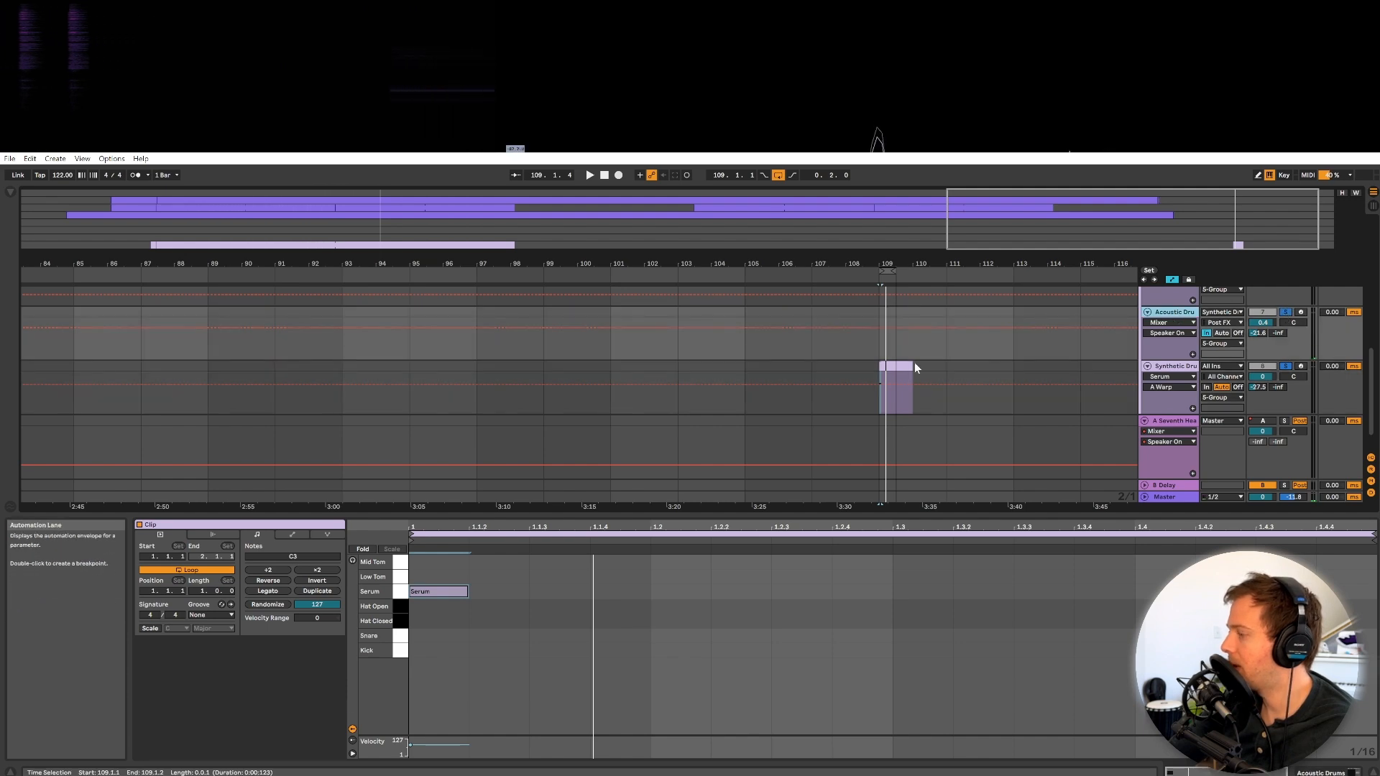
key("space")
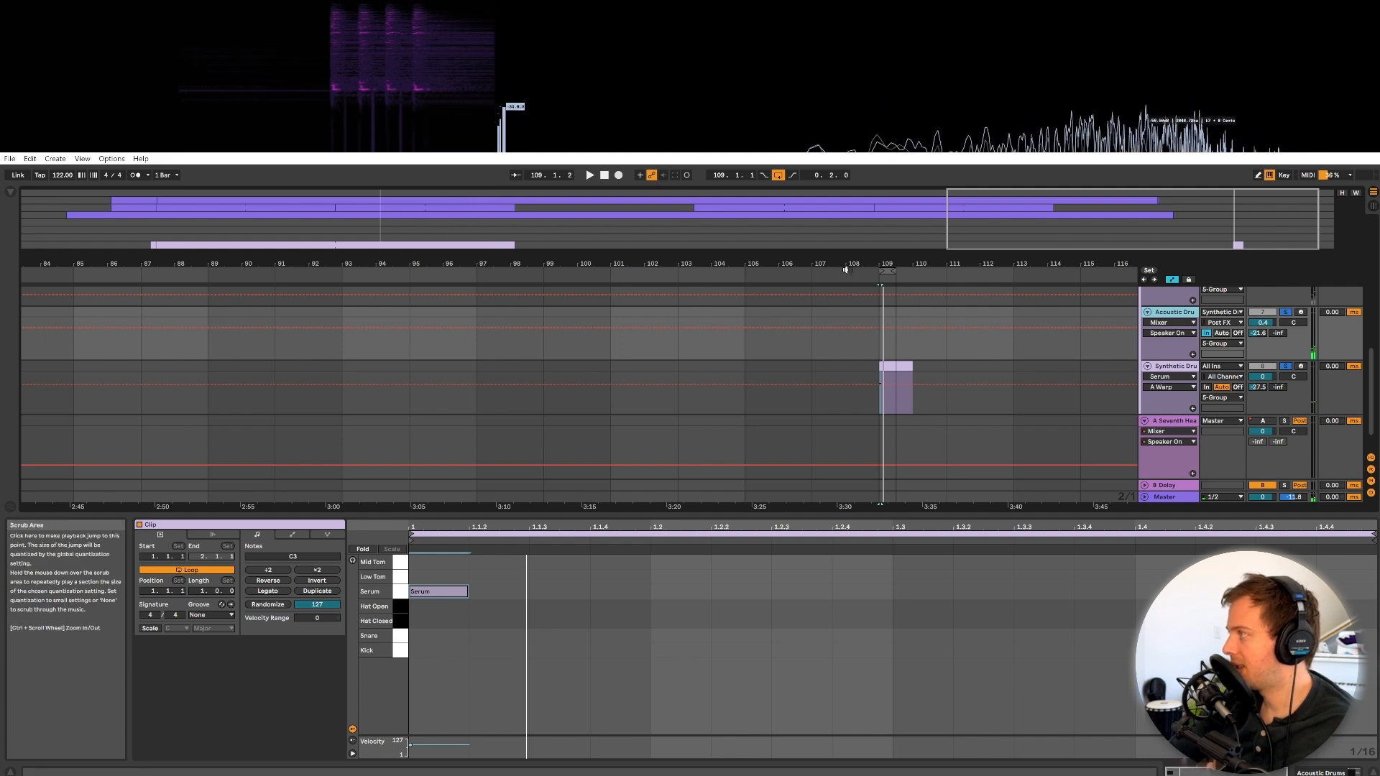
Show the whole arrangement and play the Disco clip from bar 13 with acoustic and synthetic drums layered.
left_click_drag(840, 264, 856, 265)
left_click_drag(496, 264, 496, 212)
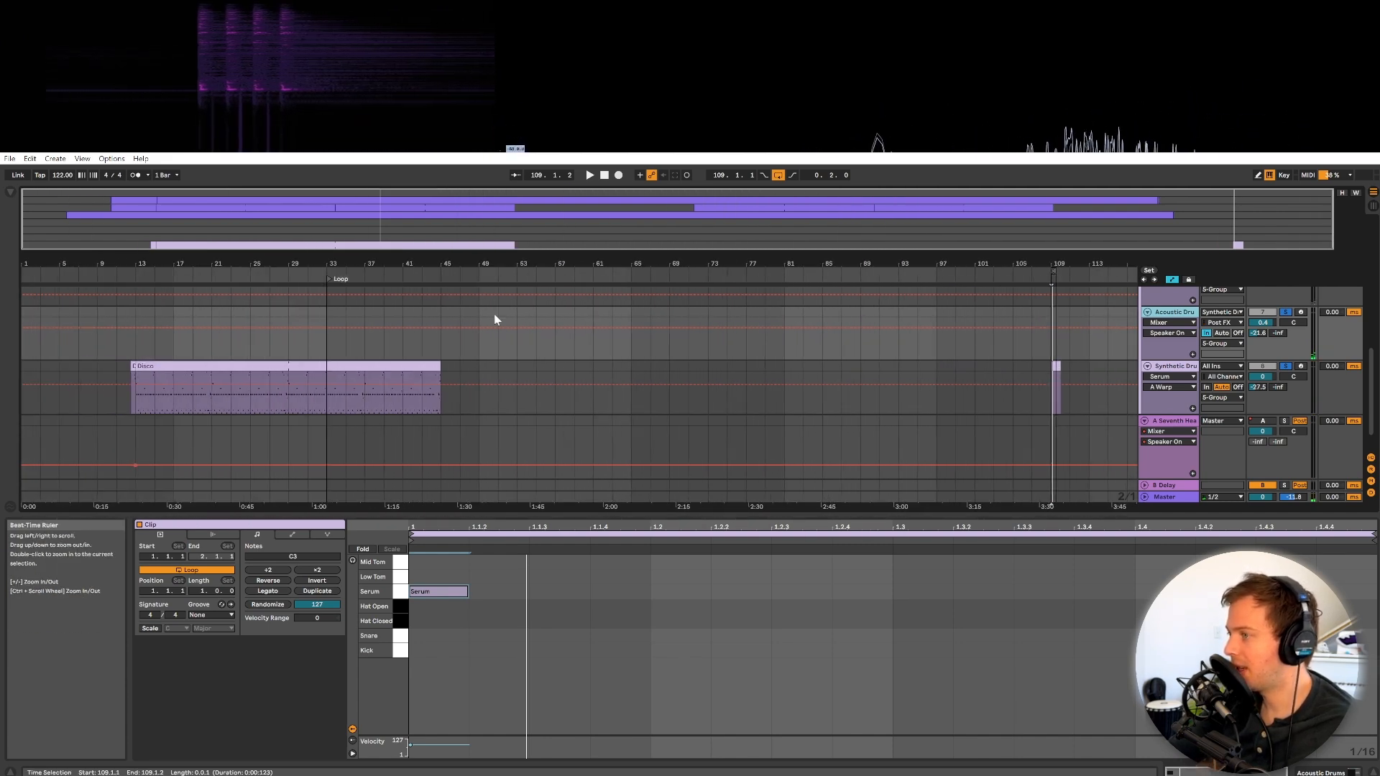
left_click(147, 367)
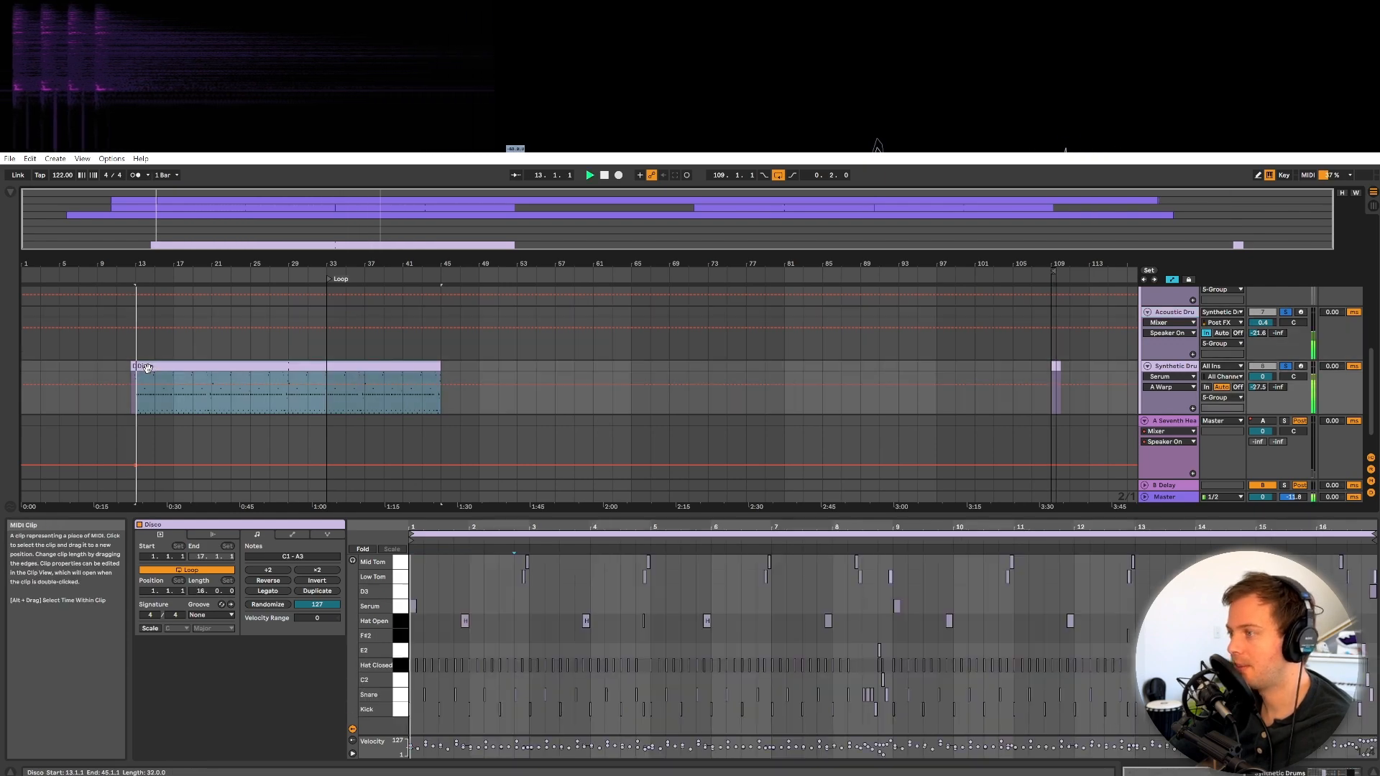
key("space")
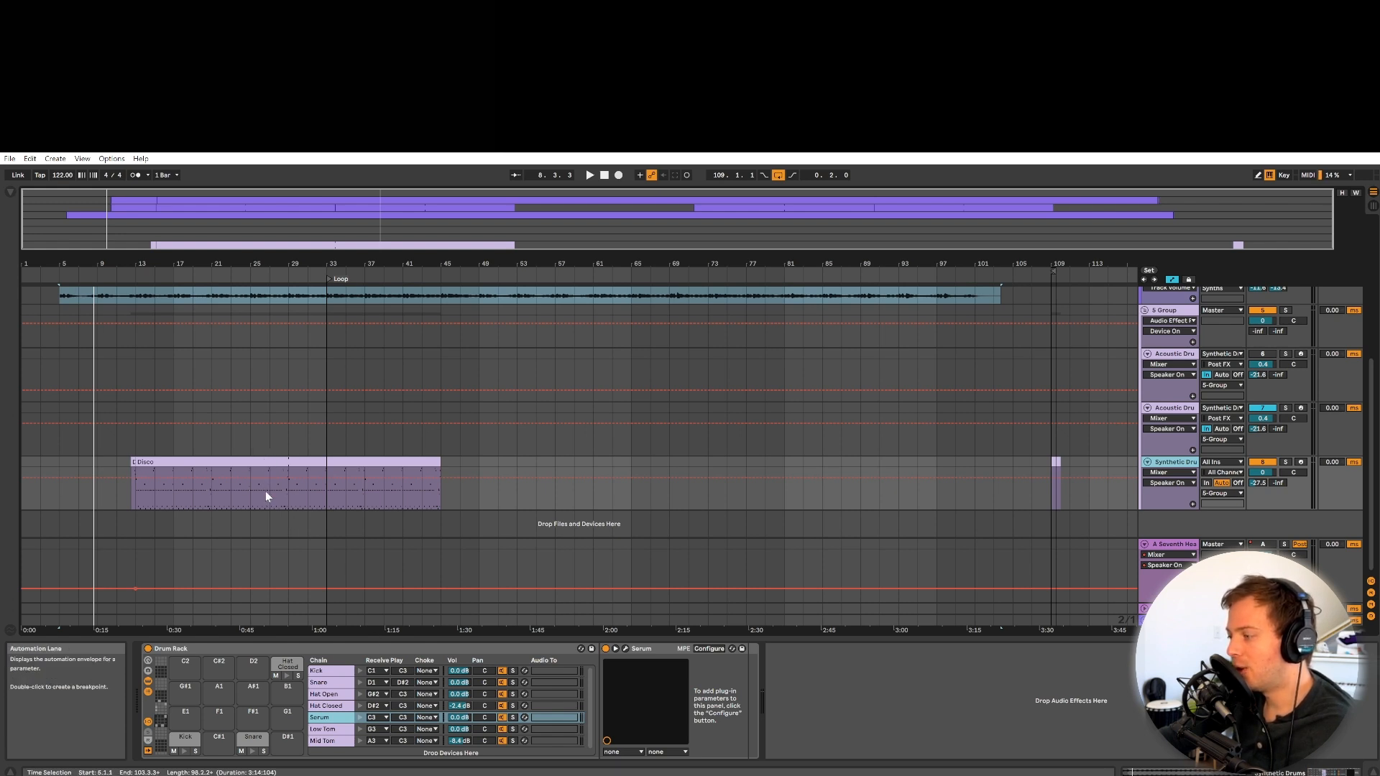
Mute the Hat Closed and Serum chains in the Drum Rack and play the Disco clip from bar 13.
left_click(502, 706)
left_click(501, 718)
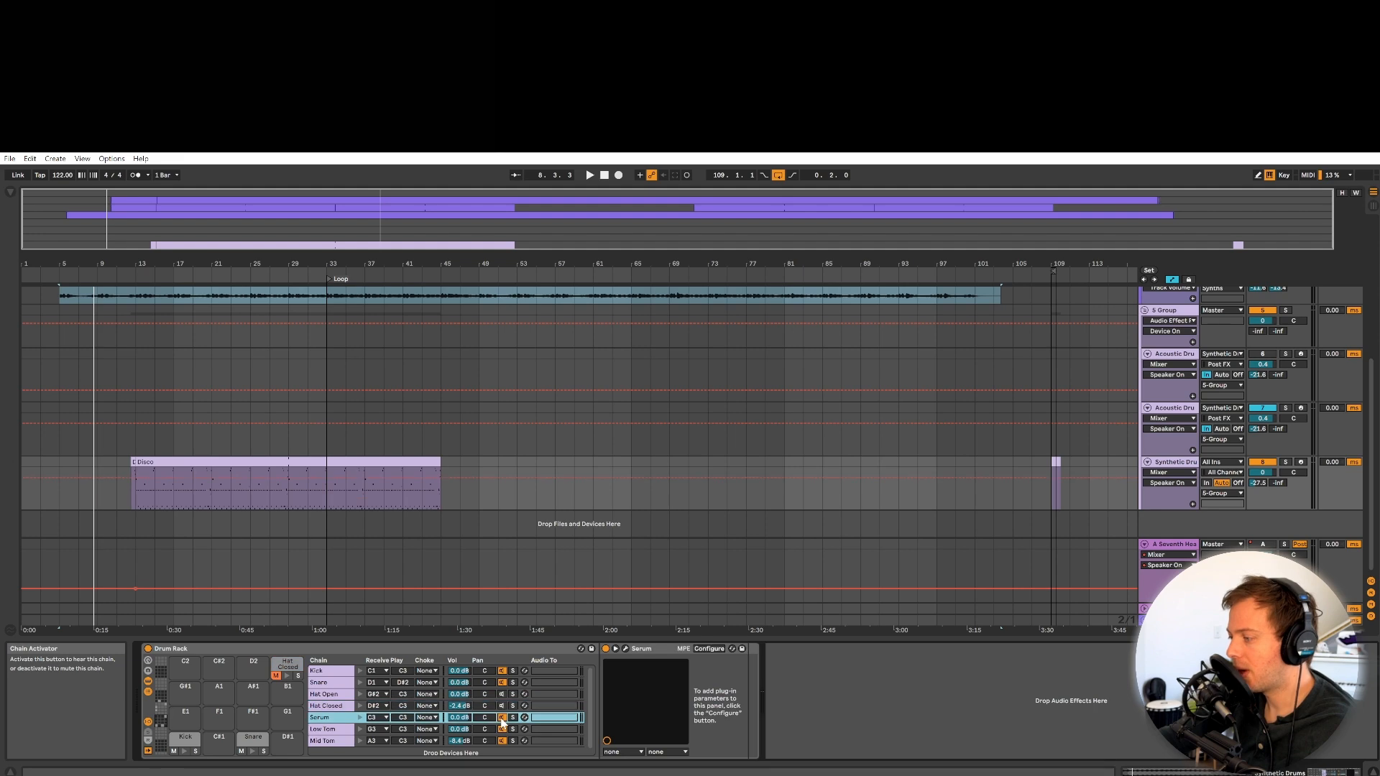
left_click(153, 460)
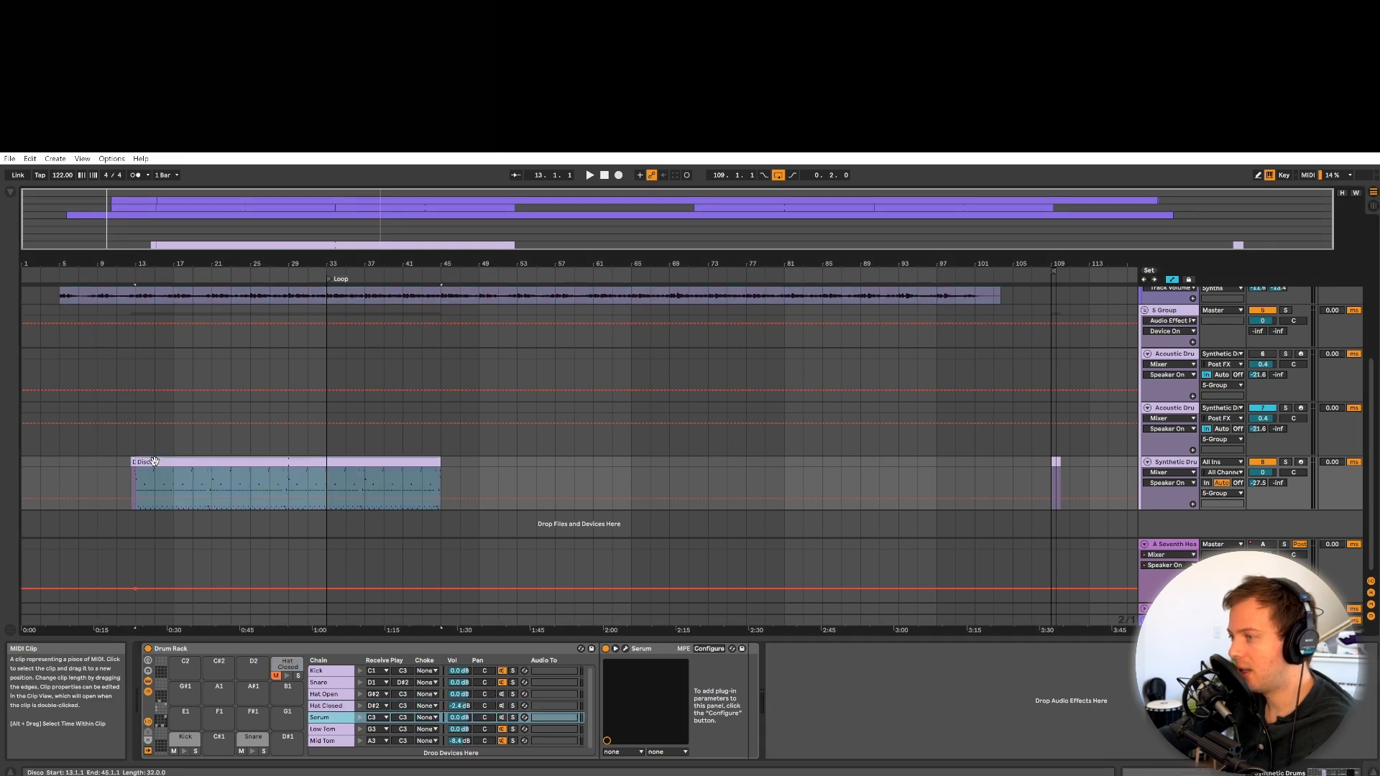
key("space")
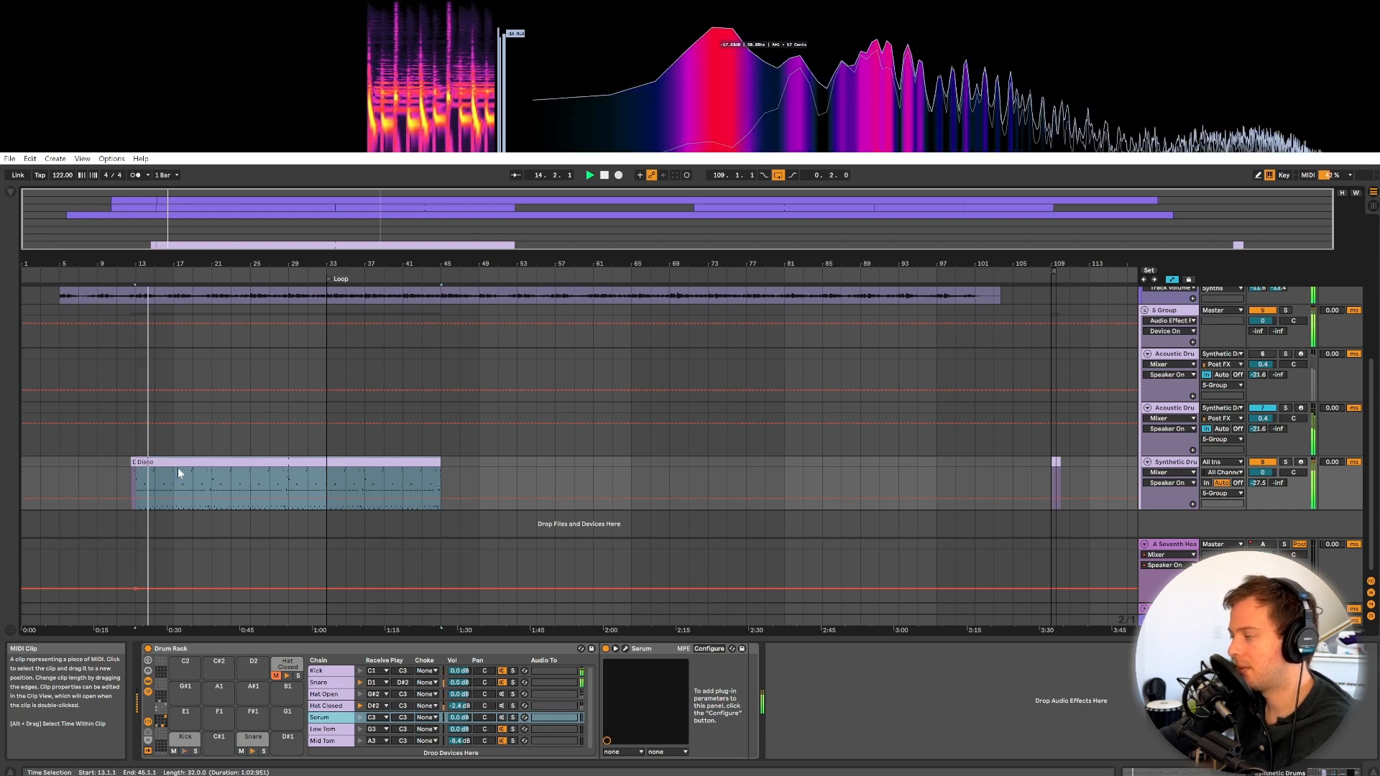
Open the Addictive Drums 2 editor of the second acoustic drums track and show its hi-hat channel.
left_click(1186, 412)
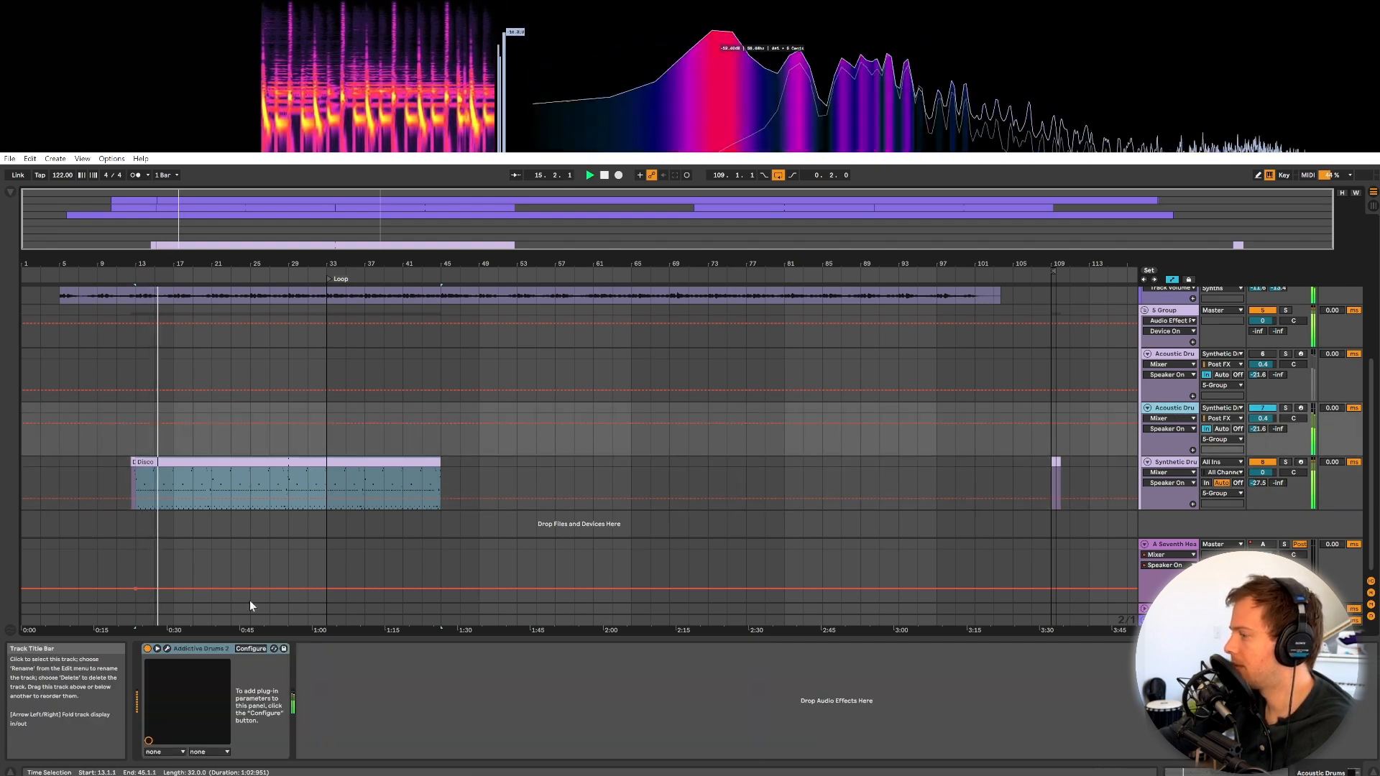
left_click(166, 649)
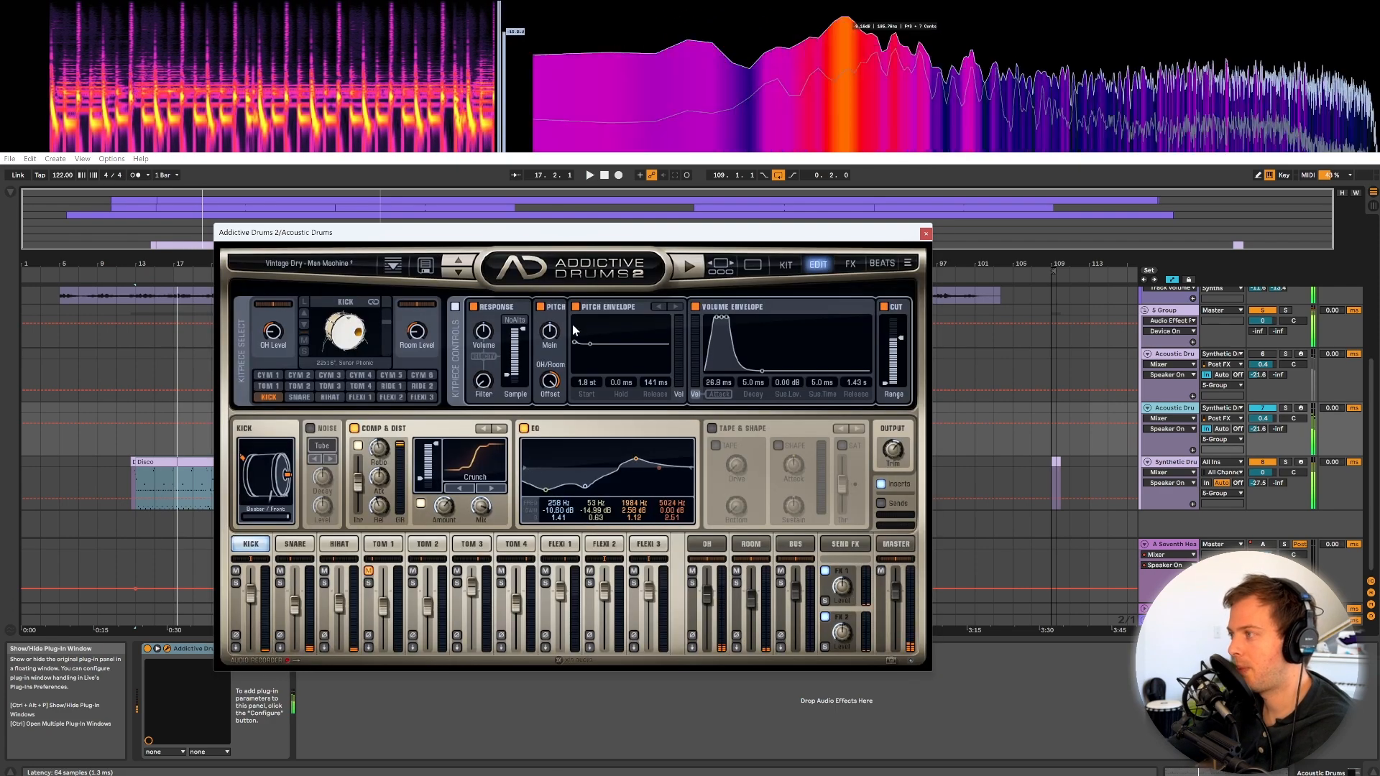
left_click(340, 545)
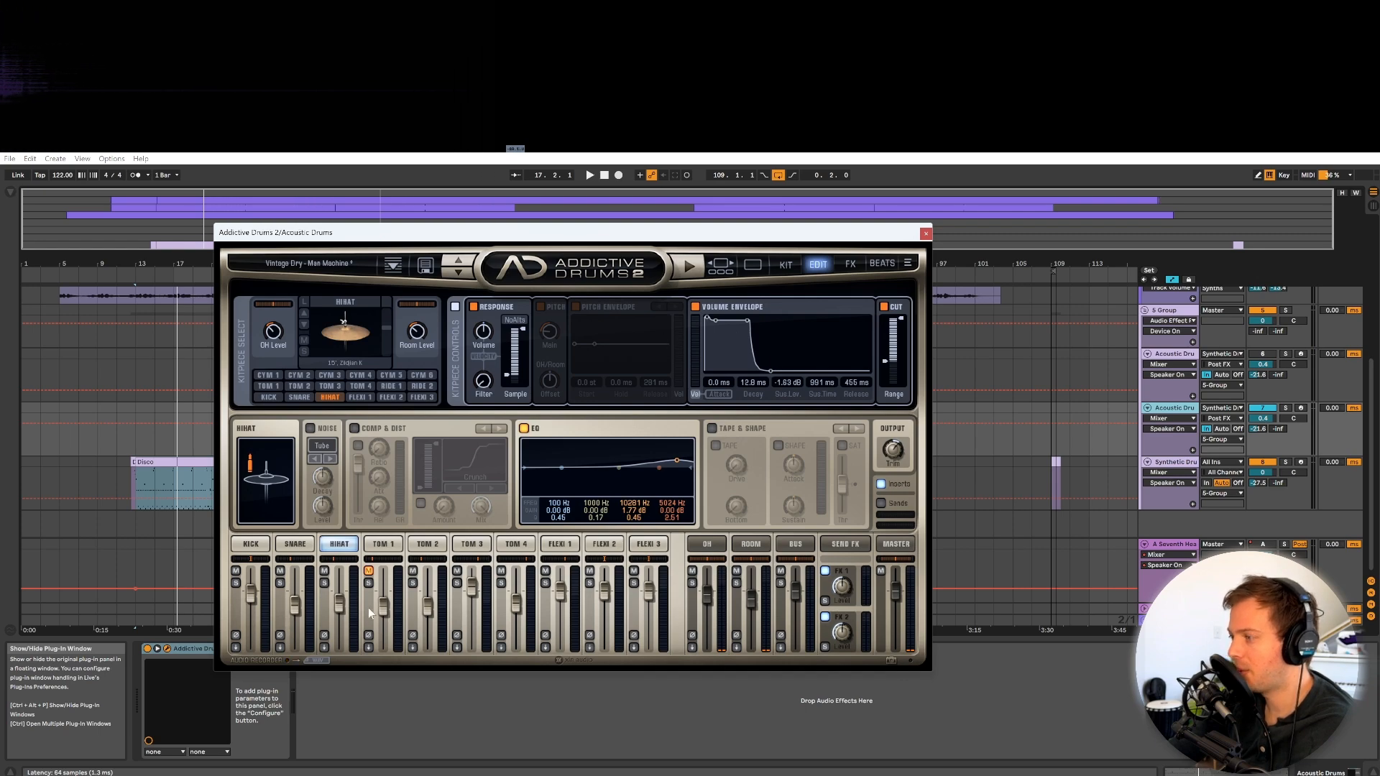
Audition the acoustic hi-hat with its channel level raised, then lower the level and close Addictive Drums 2.
left_click_drag(342, 610, 341, 585)
key("space")
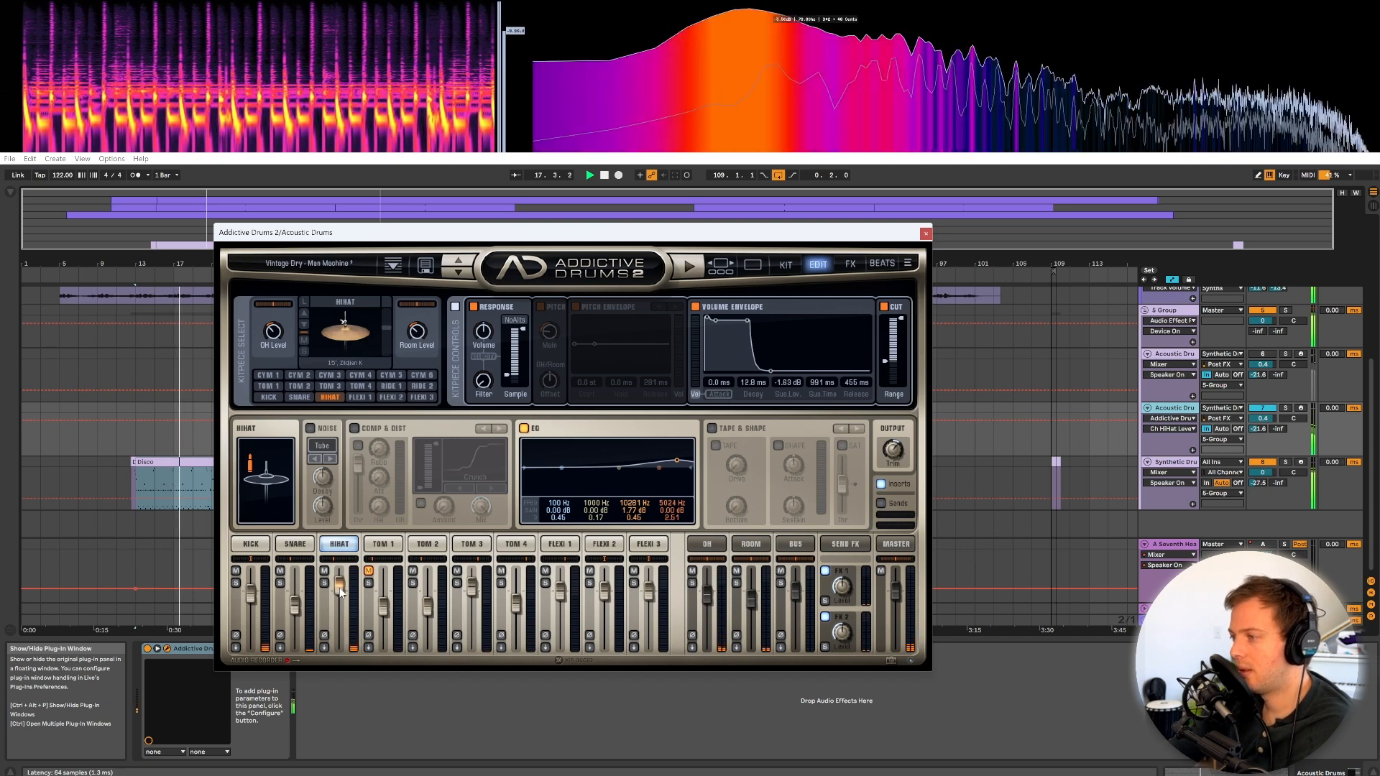
key("space")
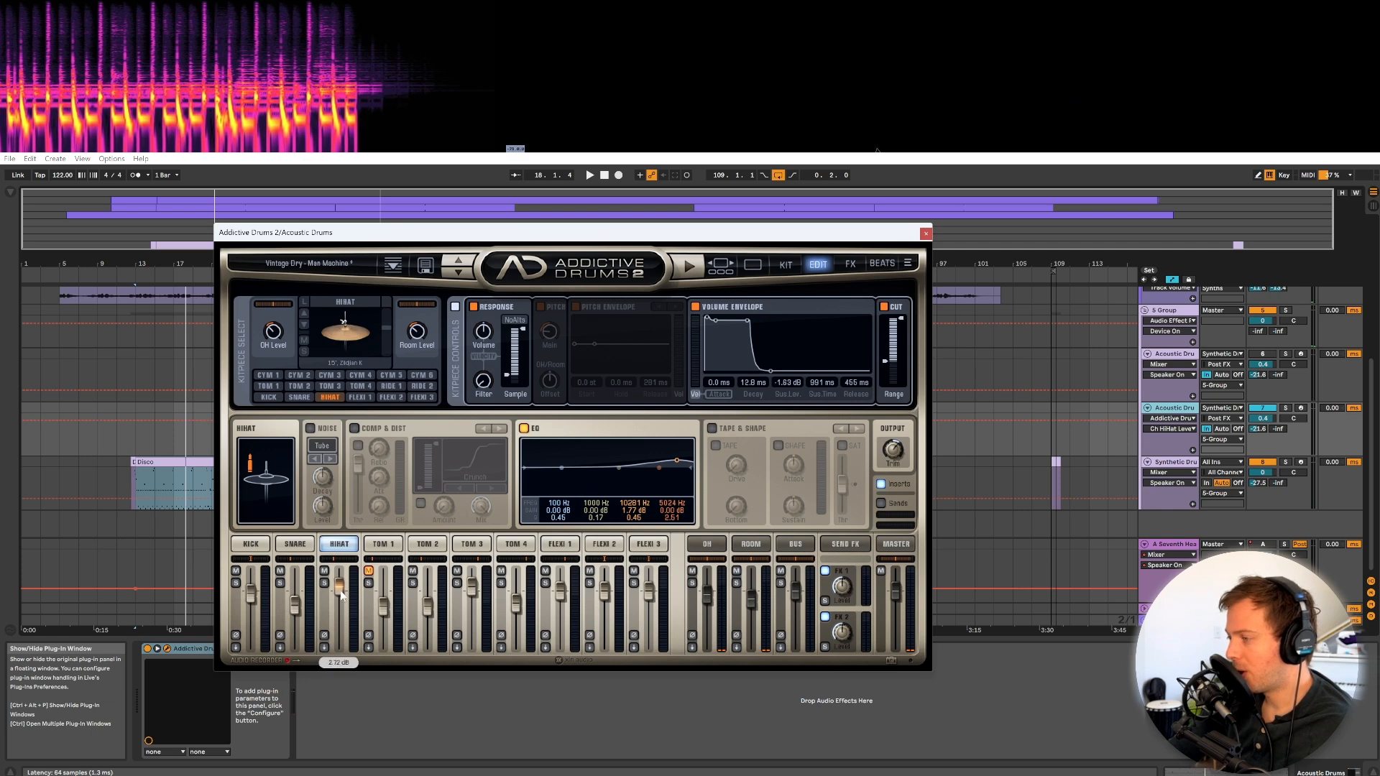
left_click_drag(343, 600, 338, 615)
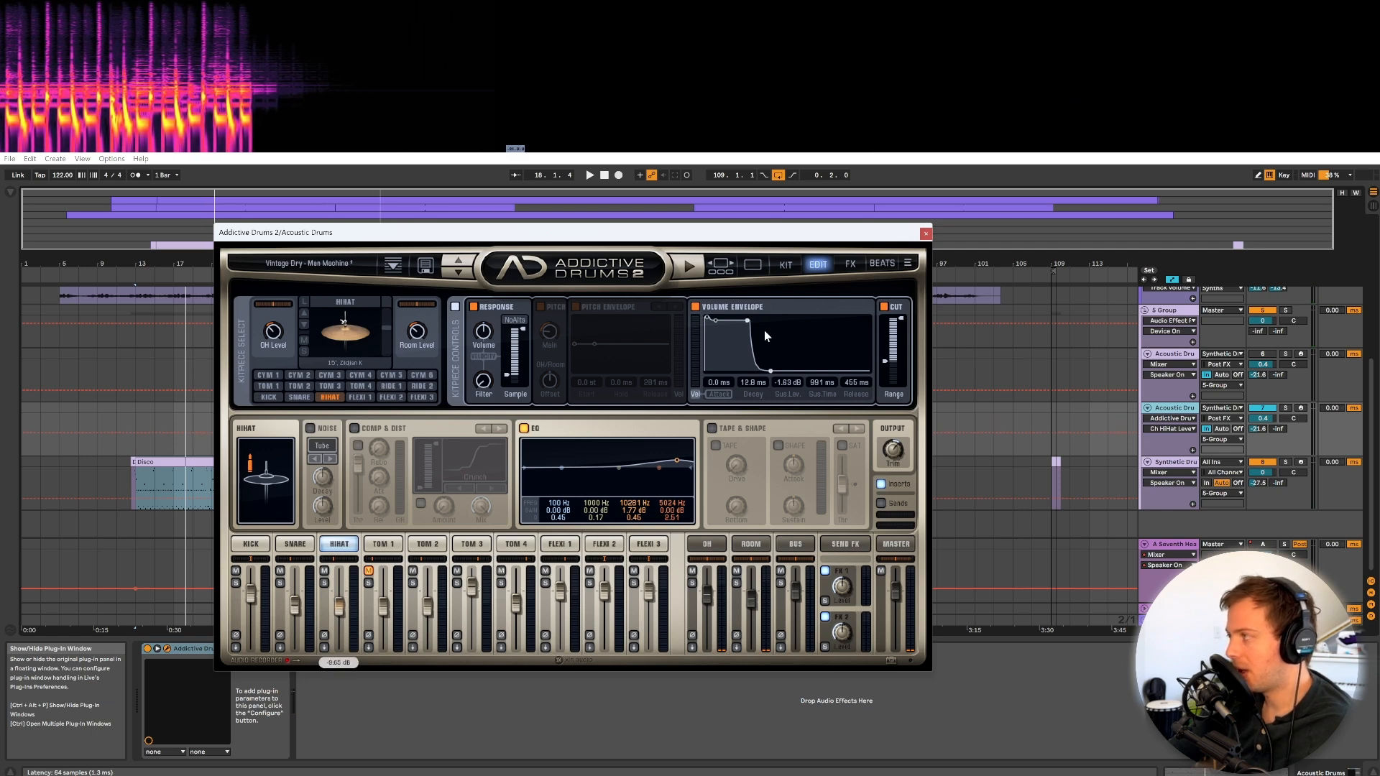
left_click(926, 234)
Reactivate the Serum, Hat Closed and Hat Open chains of the Synthetic Drums rack and play the layered groove.
left_click(1179, 462)
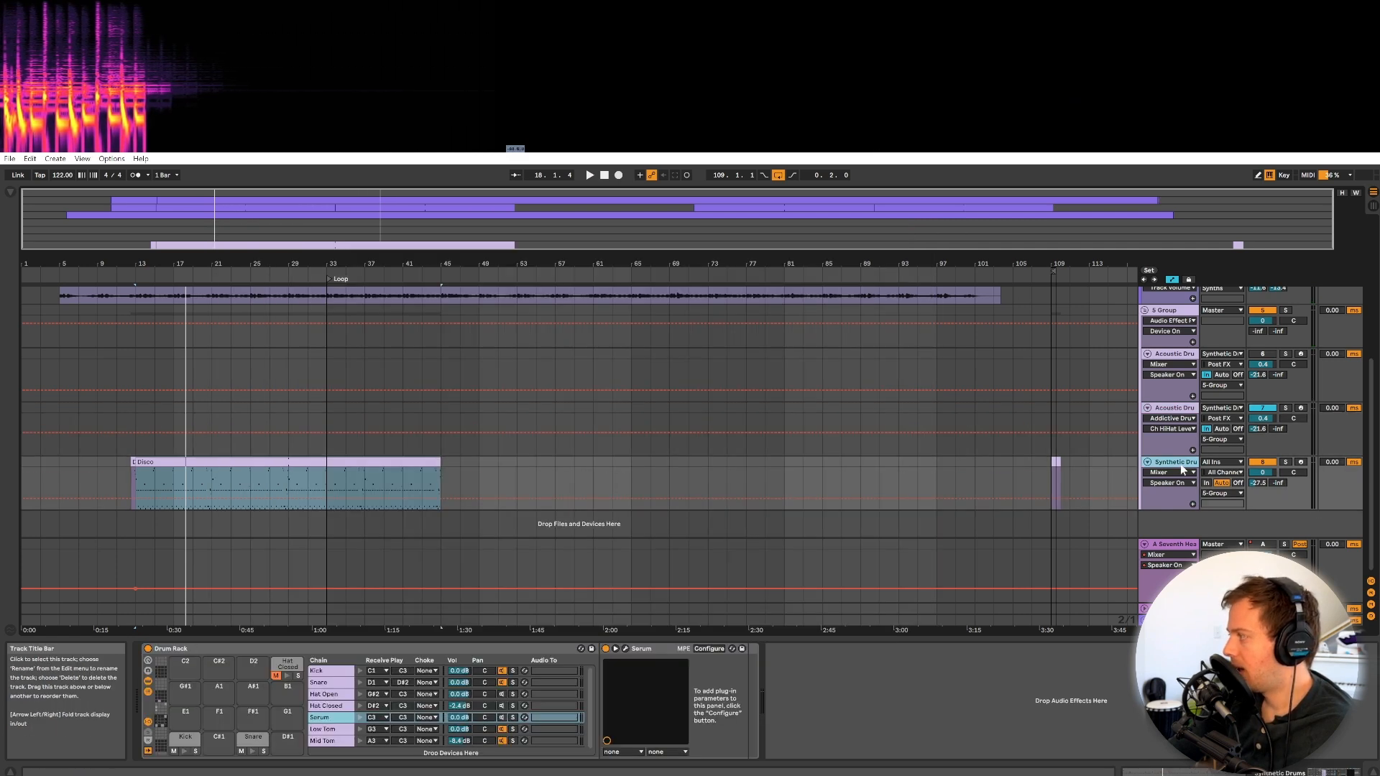
left_click(502, 717)
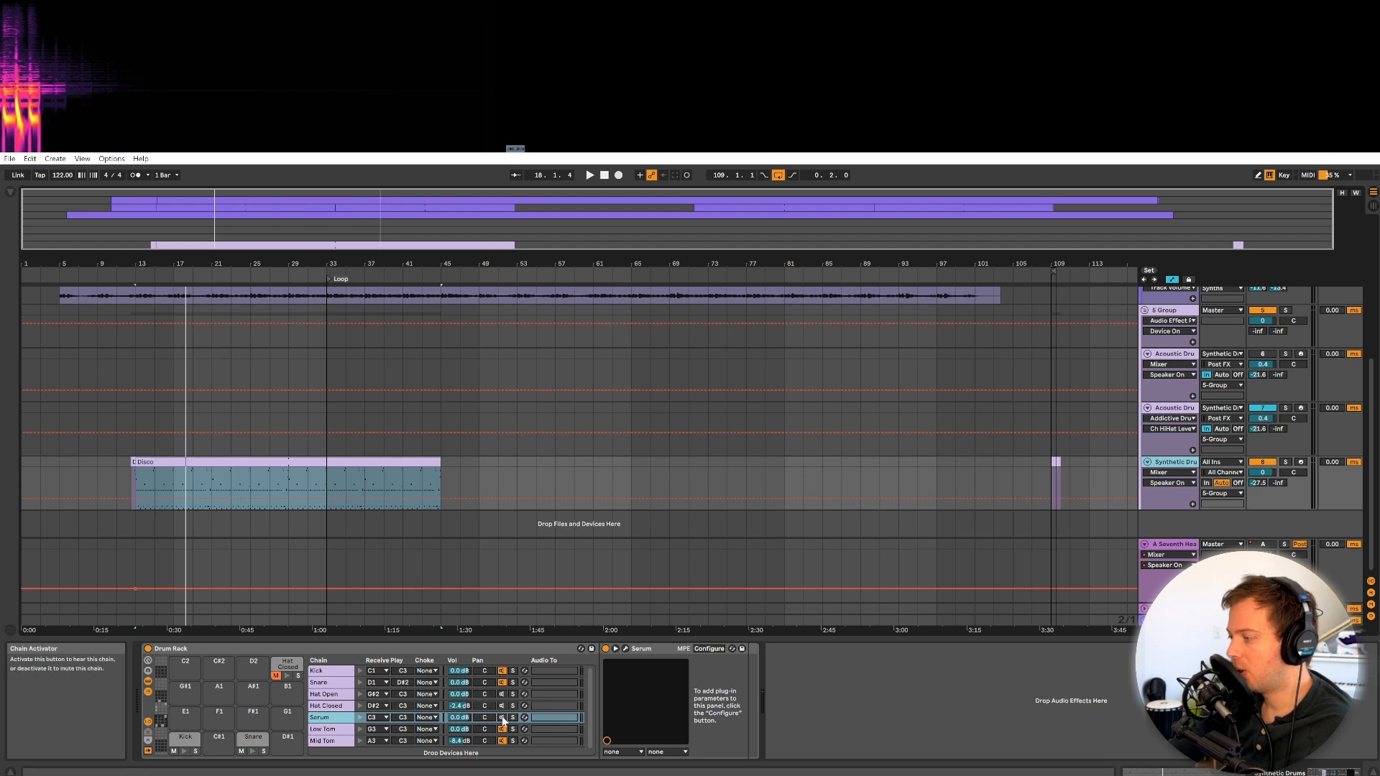
left_click(503, 706)
left_click(502, 694)
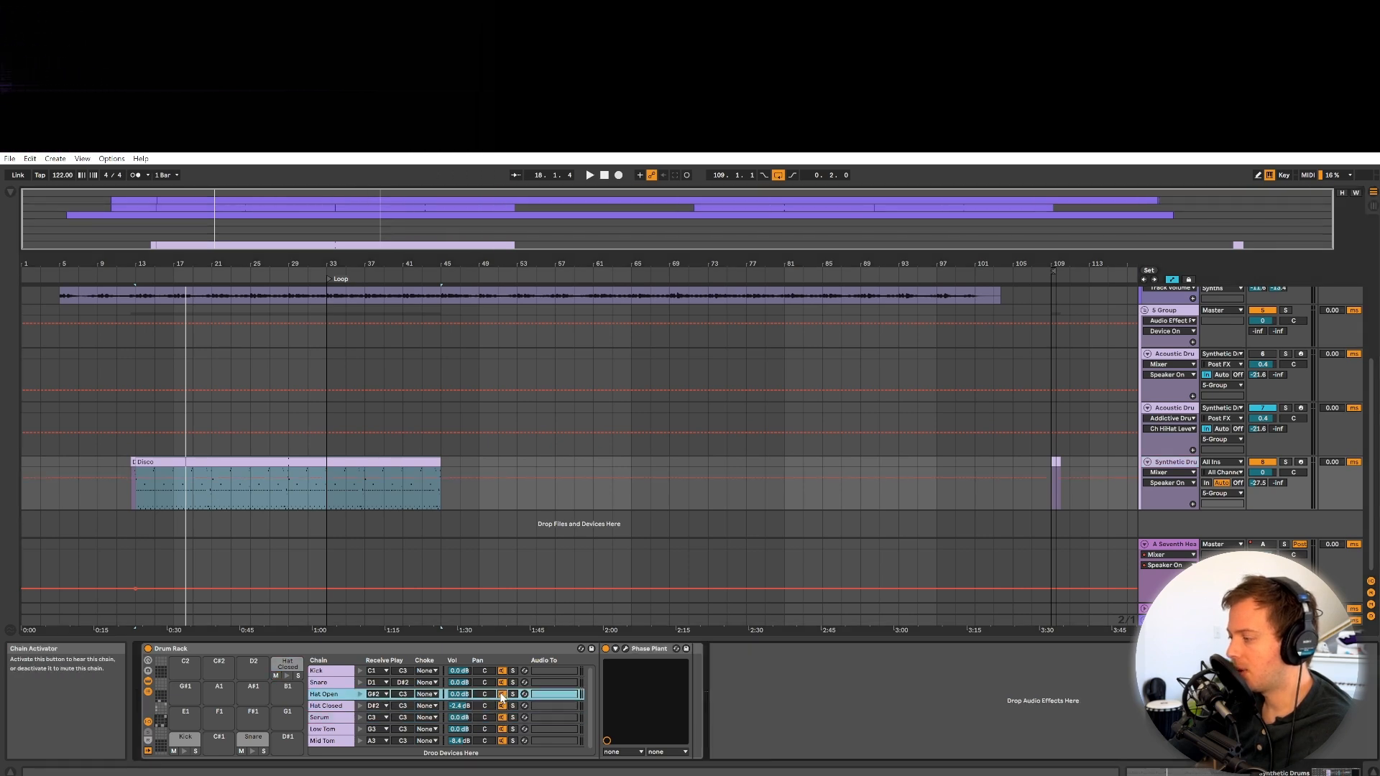
key("space")
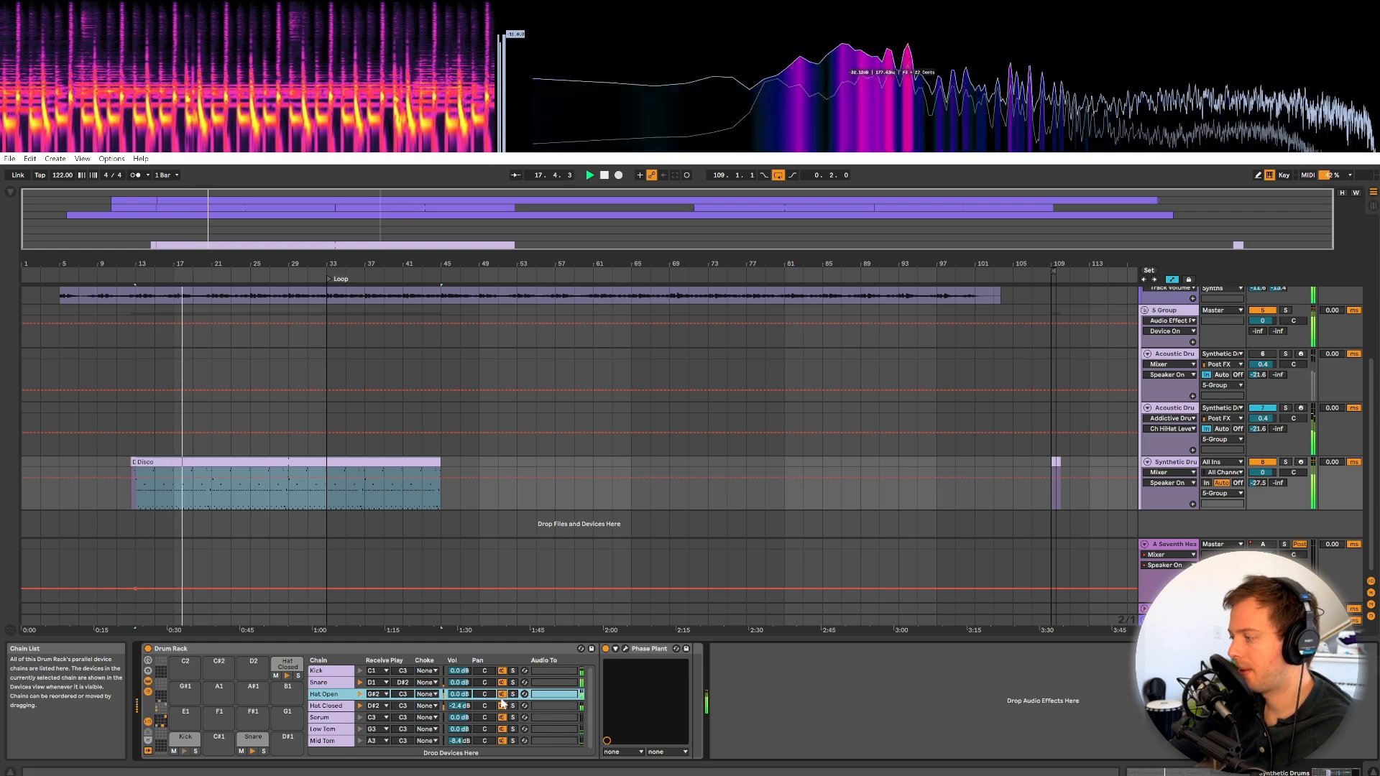
key("space")
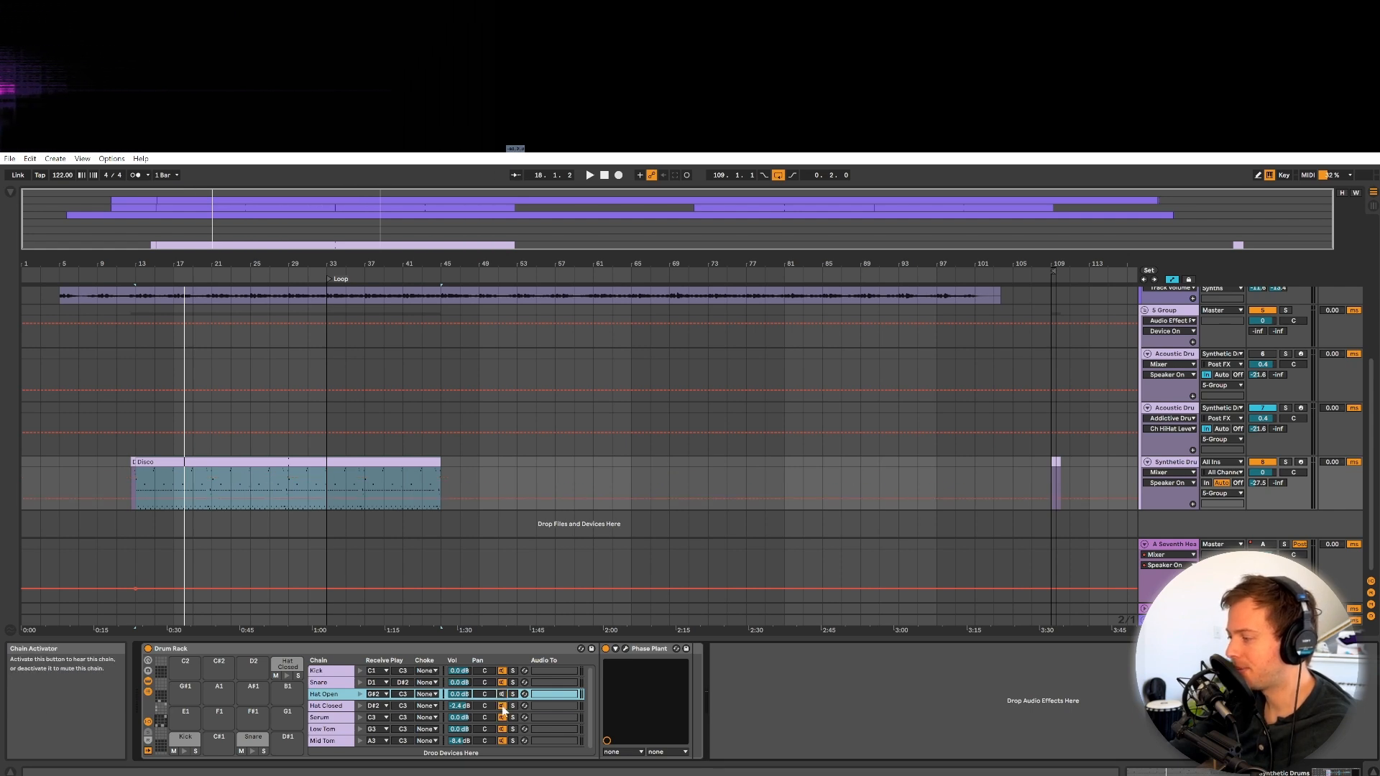
Mute the rack's hi-hat and Serum chains and open the second acoustic track's Addictive Drums 2 editor while the clip plays.
left_click_drag(502, 707, 502, 718)
key("space")
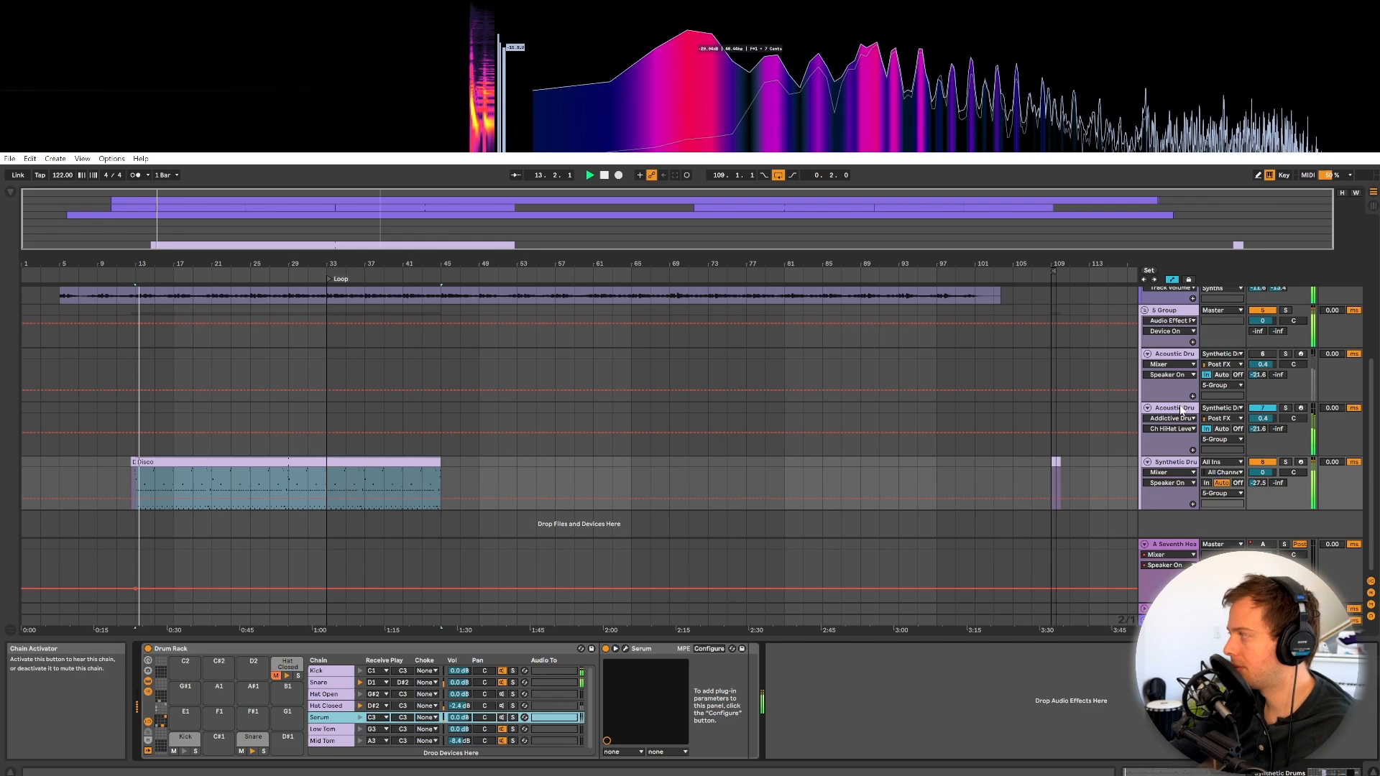
key("Up")
left_click(167, 649)
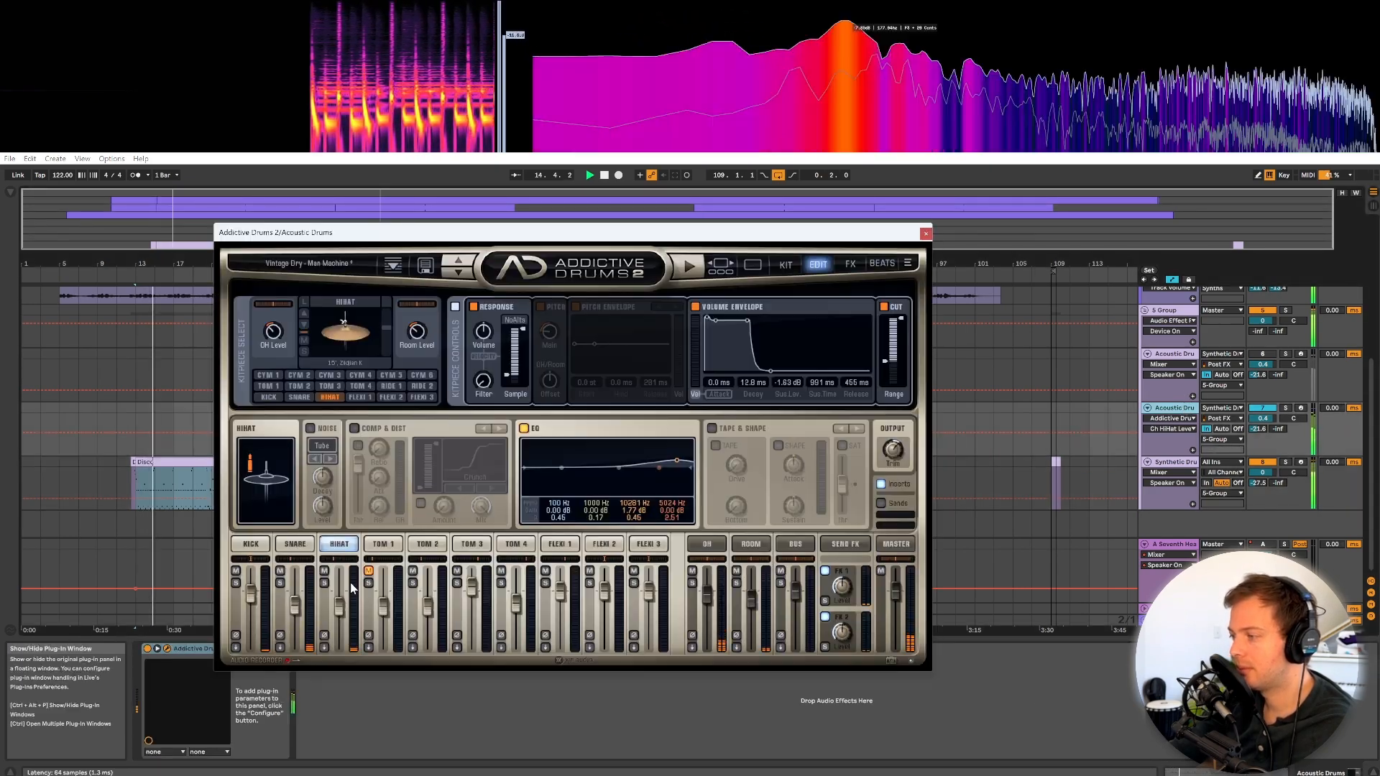
Try the acoustic hi-hat channel at 0.00 dB during playback, then lower it and close the plug-in window.
left_click_drag(339, 608, 345, 597)
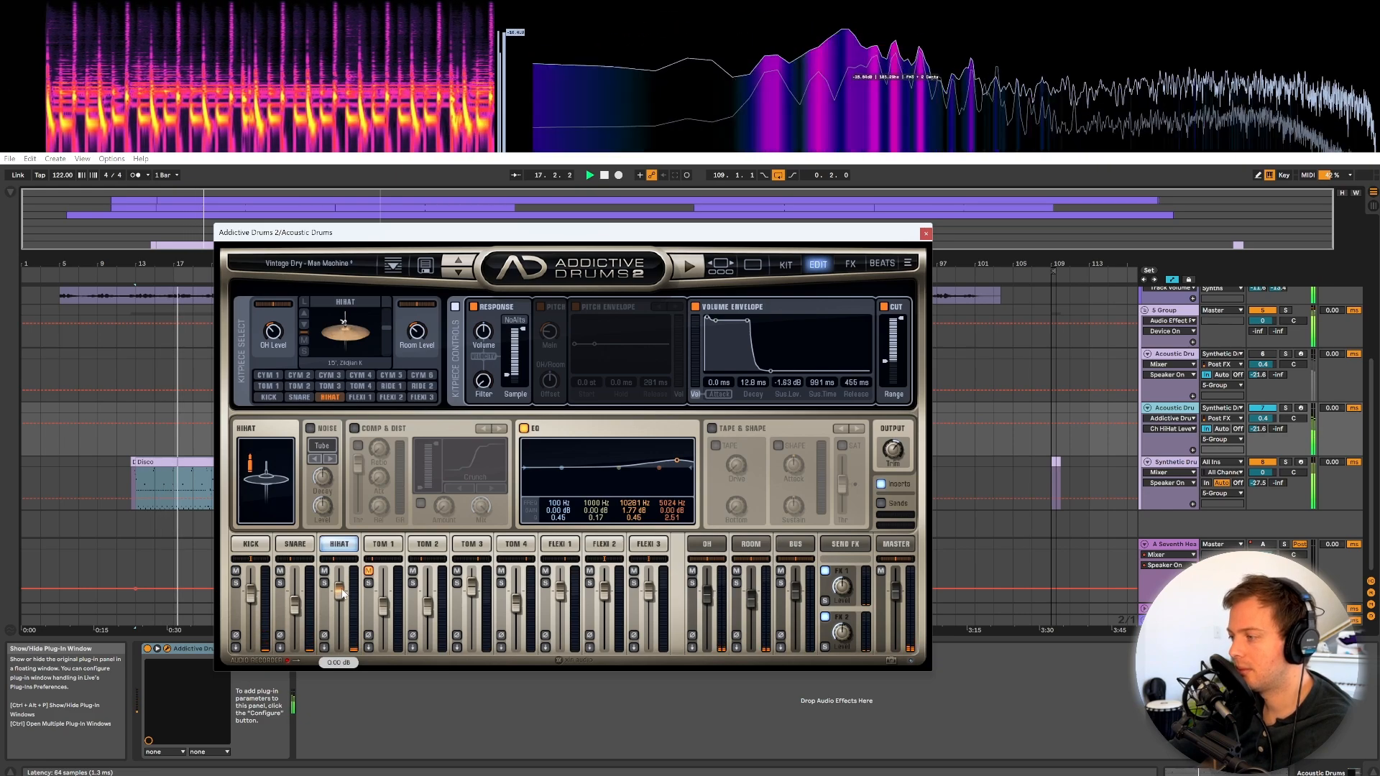
left_click_drag(342, 595, 342, 608)
left_click(925, 234)
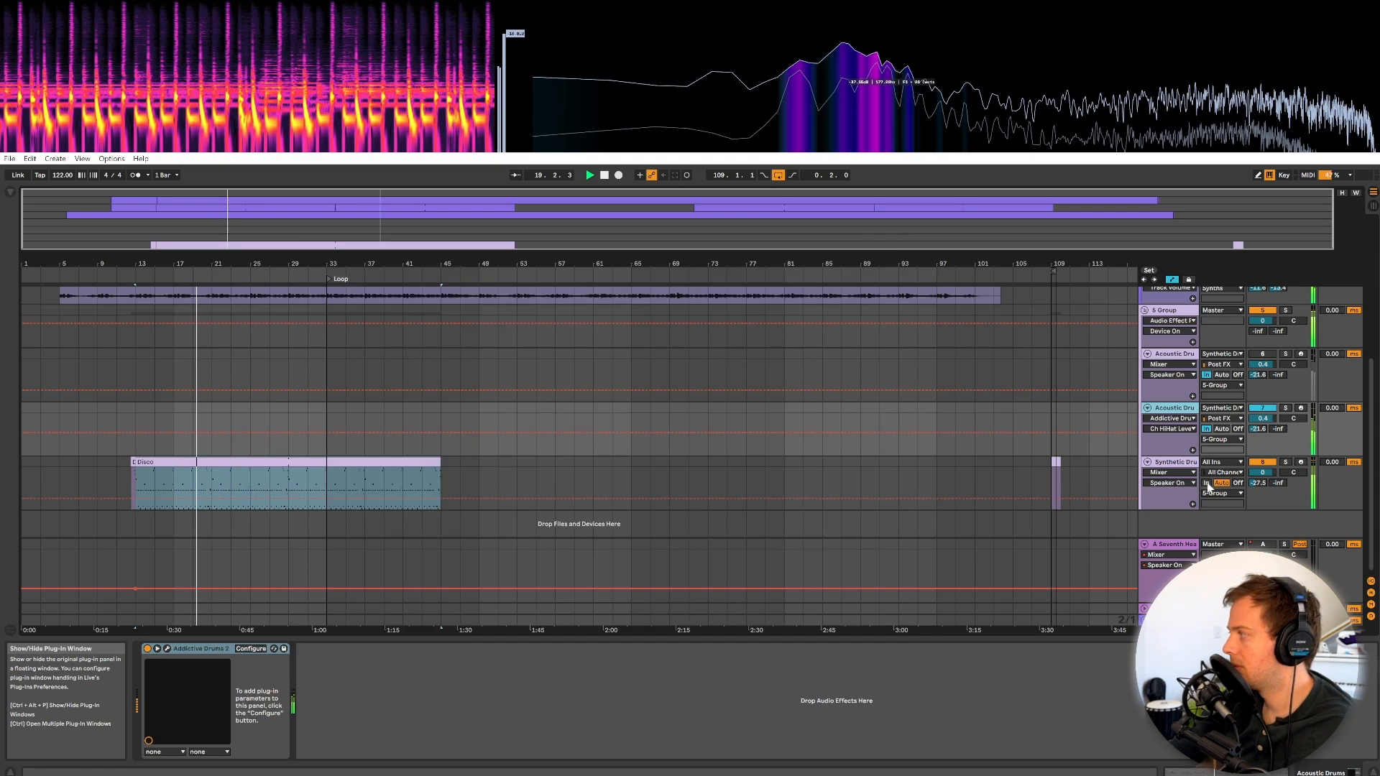
Select the Synthetic Drums track and reactivate its Hat Open chain during playback.
left_click(1175, 463)
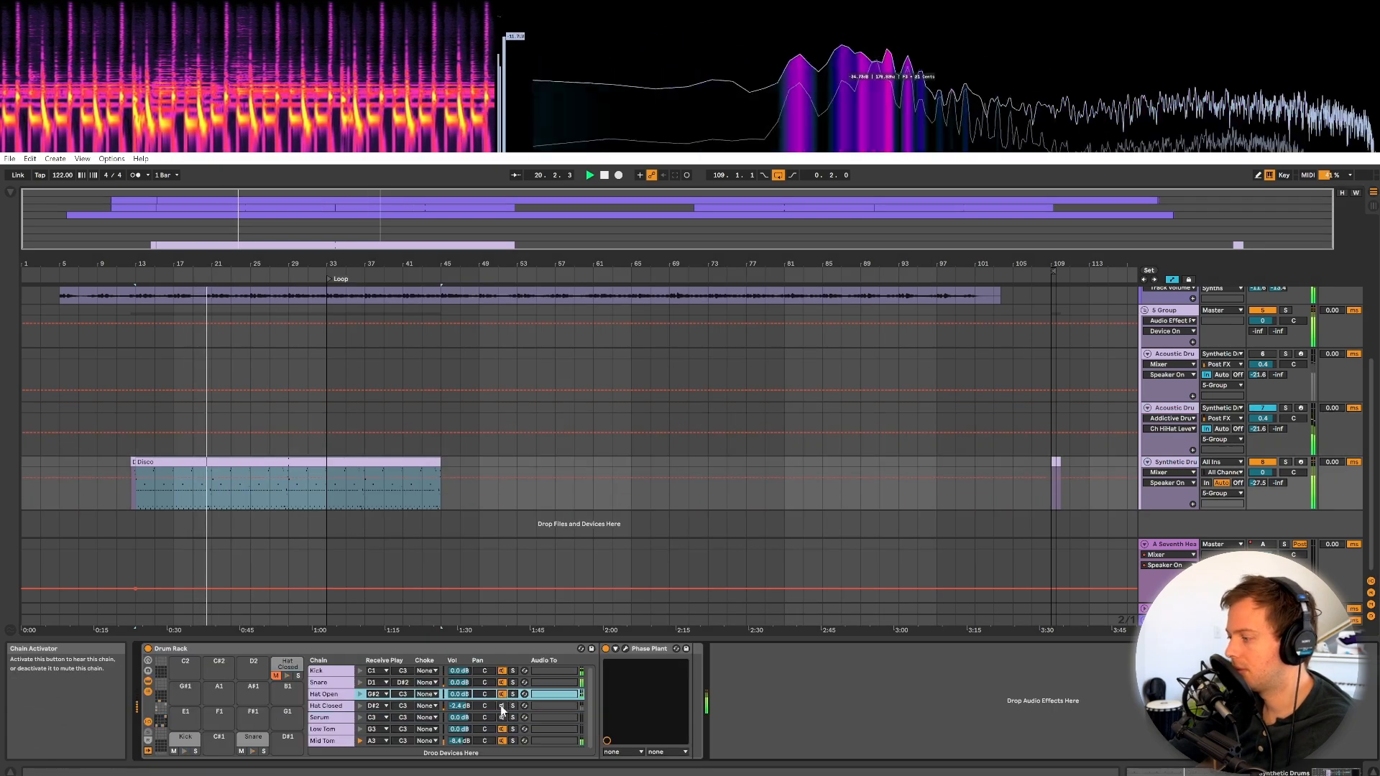